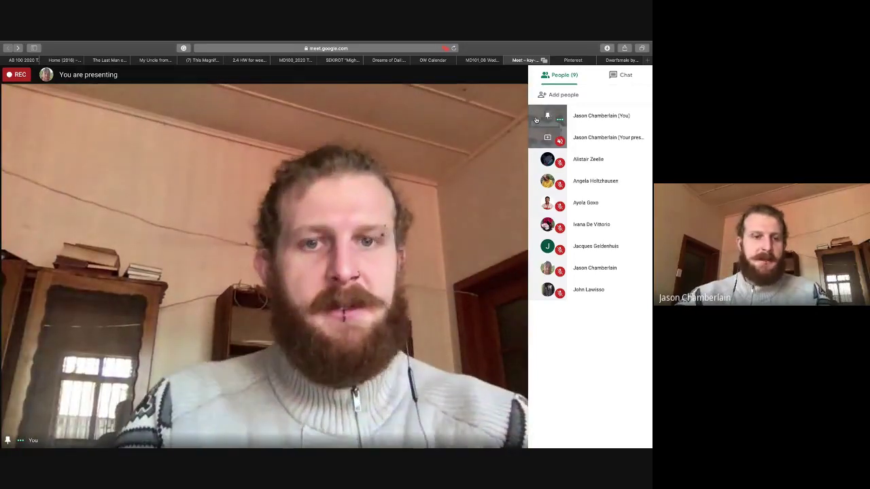
# - Switch to the Finder window and widen it to show every folder column from the Desktop to the Week 5 layers
pyautogui.hotkey('ctrl', 'Left')
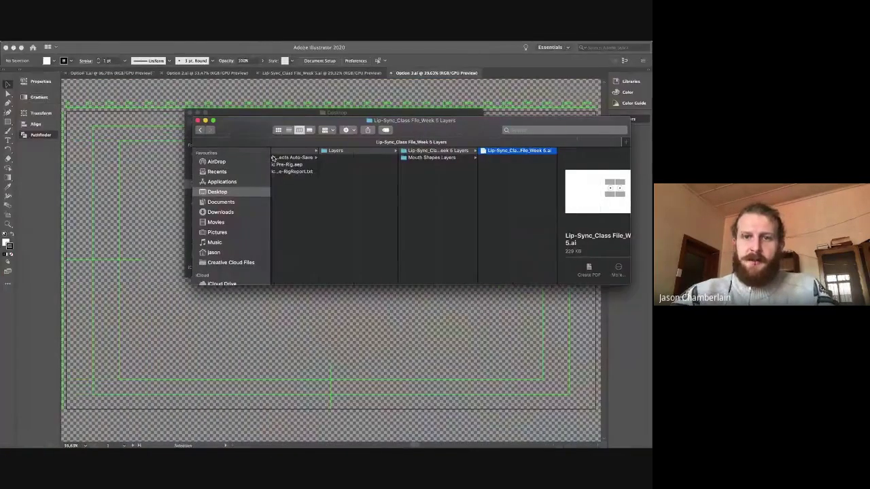
pyautogui.hscroll(-3, 330, 242)
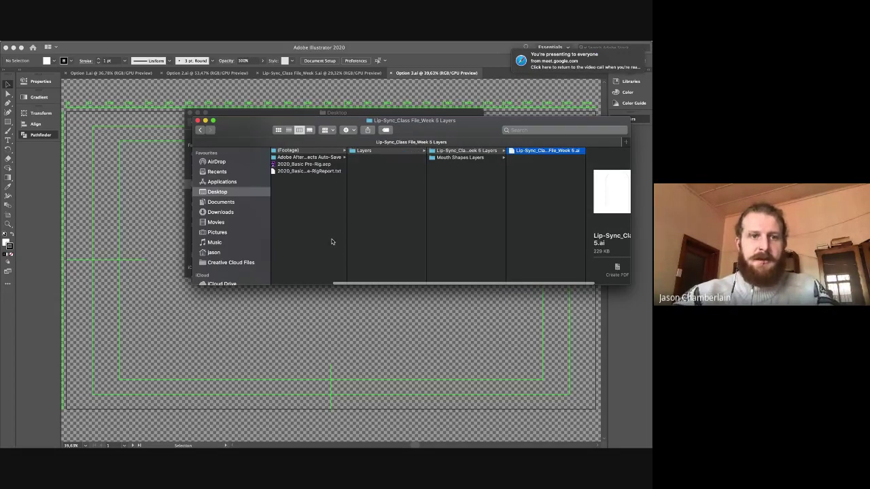
pyautogui.moveTo(192, 204); pyautogui.dragTo(30, 203)
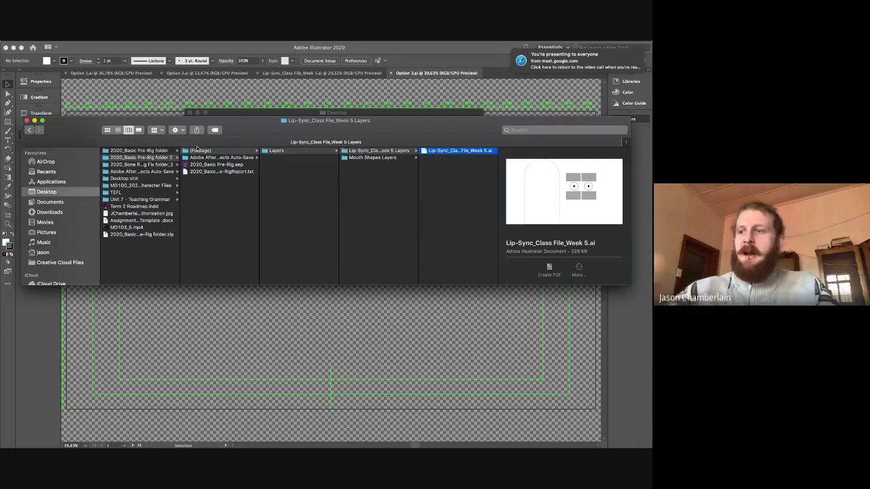
pyautogui.moveTo(346, 150); pyautogui.dragTo(197, 150)
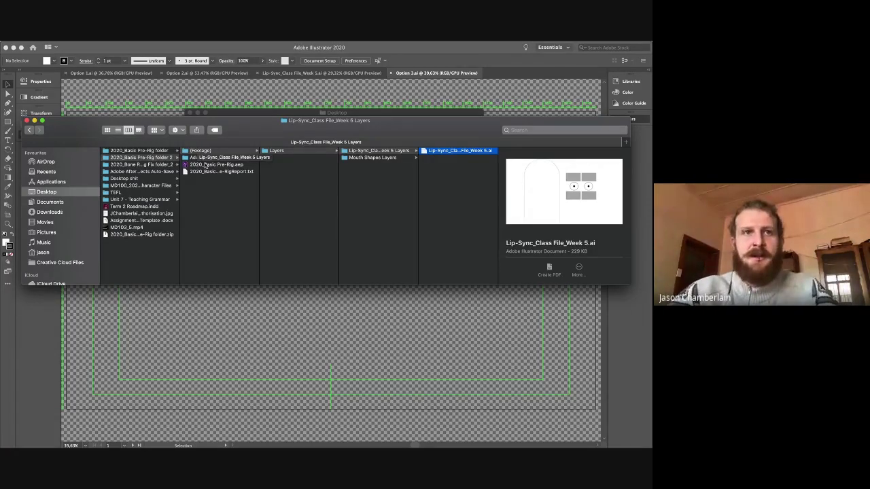
# - Locate Lip-Sync_Class File_Week 5.ai inside the pre-rig folder's (Footage) Layers subfolders and bring it up in Illustrator
pyautogui.click(216, 165)
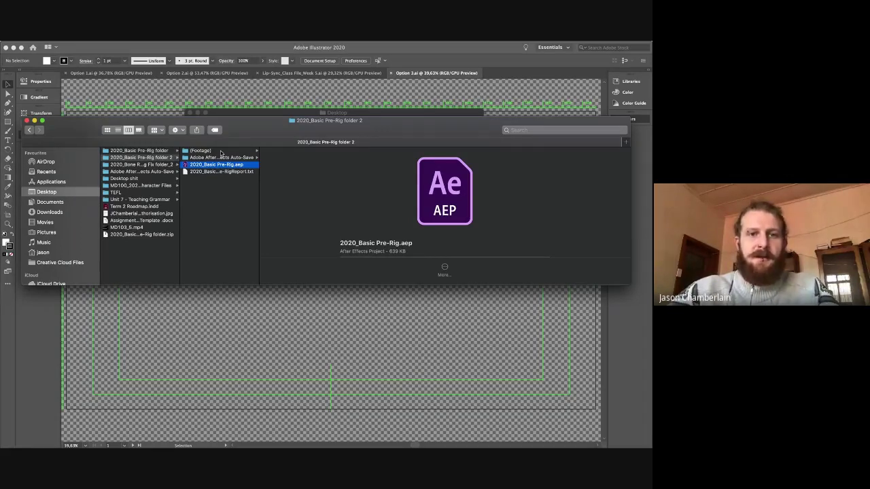
pyautogui.click(251, 150)
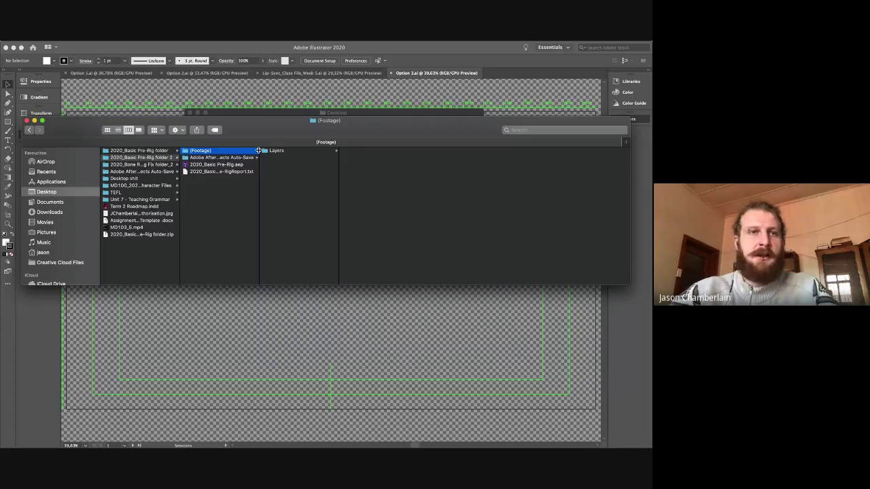
pyautogui.press('Right')
pyautogui.press('Right')
pyautogui.press('Right')
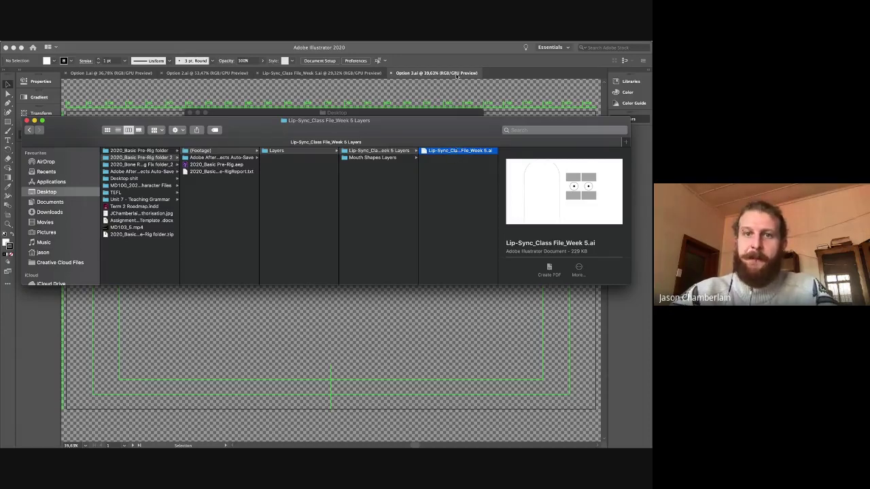
pyautogui.press('Return')
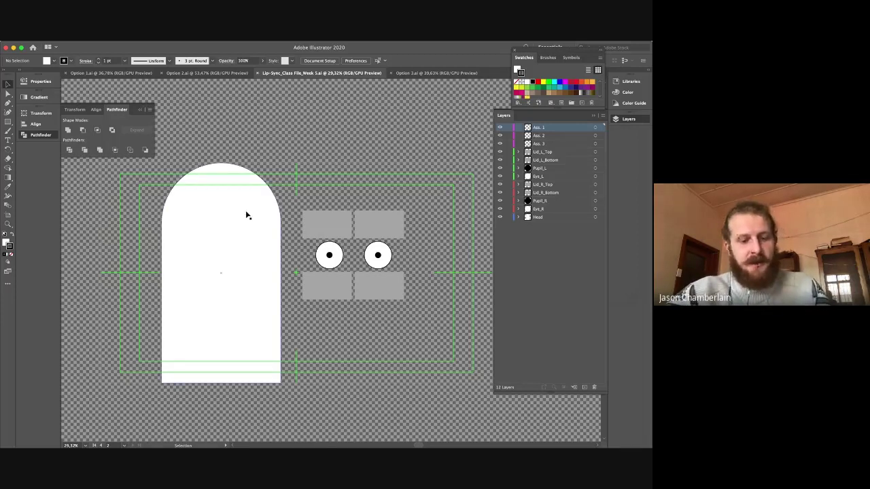
# - Switch to the browser and review the MD101_08 Classroom stream for the Week 5 class files, then return to Illustrator
pyautogui.press('super+Tab')
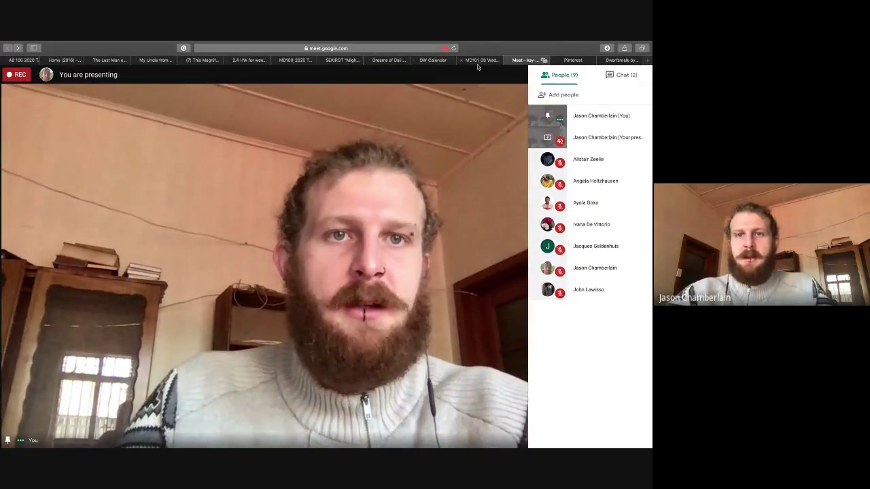
pyautogui.click(479, 61)
pyautogui.scroll(-10, 362, 229)
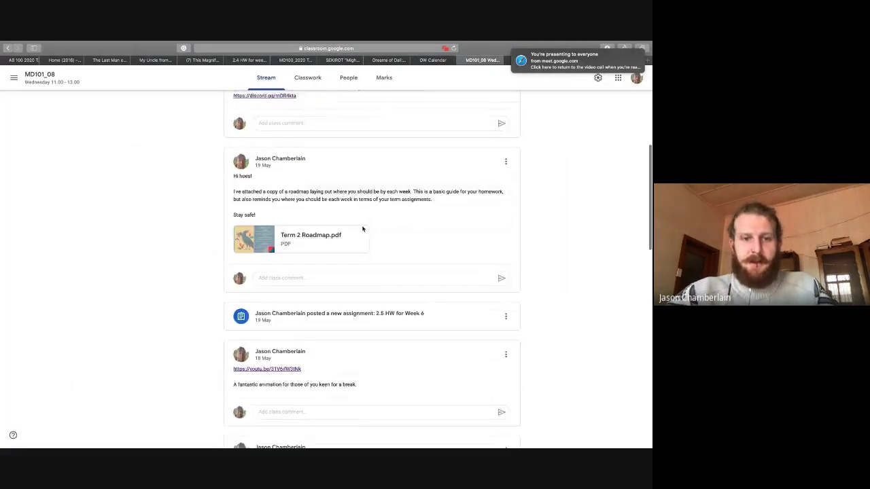
pyautogui.scroll(-3, 363, 229)
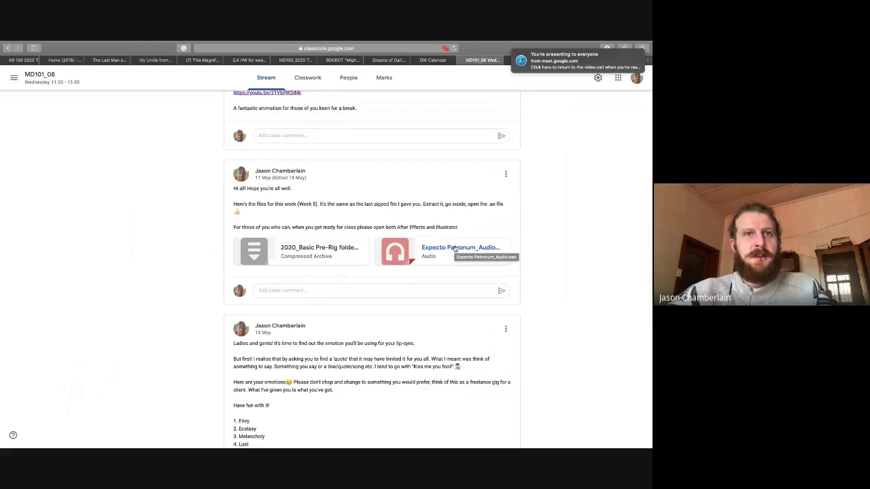
pyautogui.scroll(13, 456, 248)
pyautogui.hscroll(-5, 454, 249)
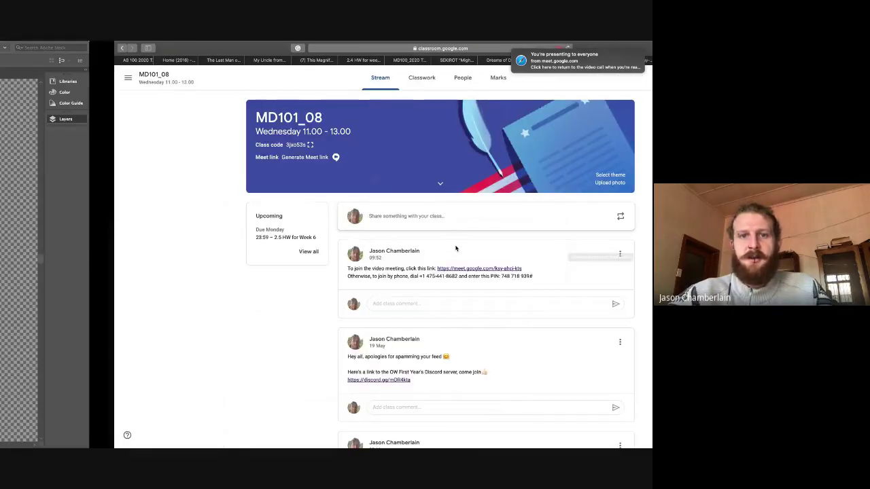
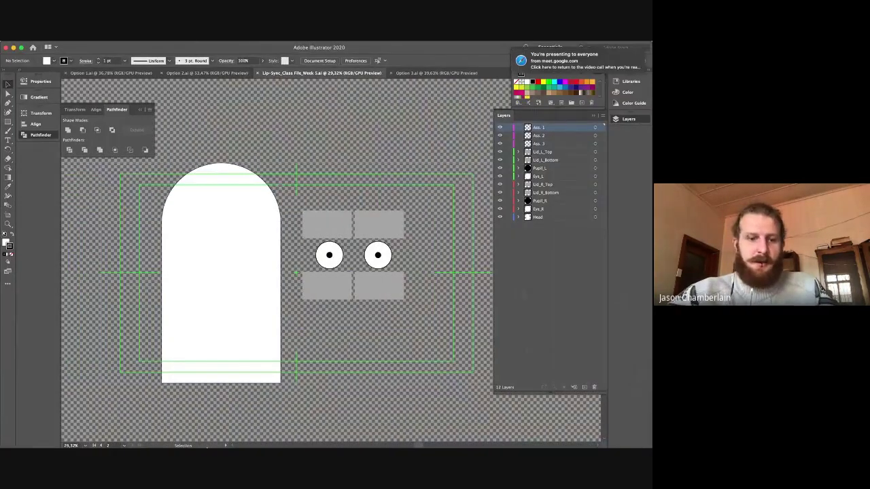
# - Locate the Expecto Patronum audio file under Documents, OW 2020, in the 2020 Lip-Sync Files folder for Week 5
pyautogui.click(31, 438)
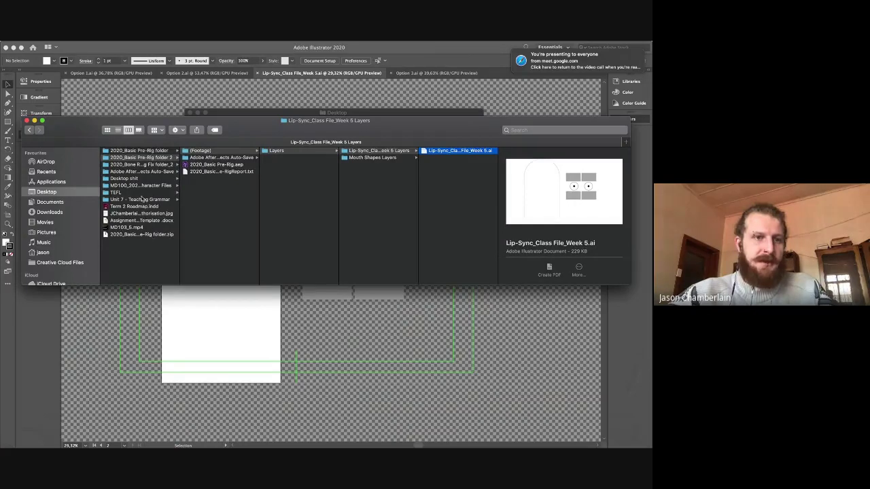
pyautogui.click(71, 205)
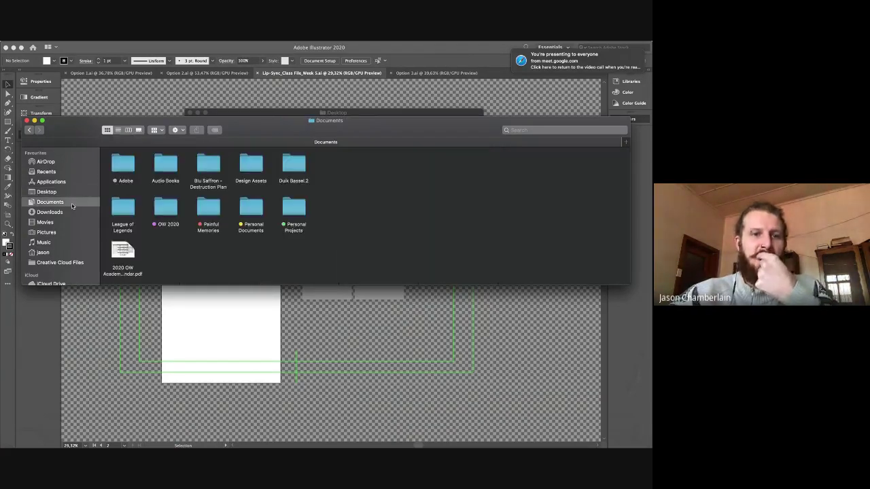
pyautogui.doubleClick(170, 210)
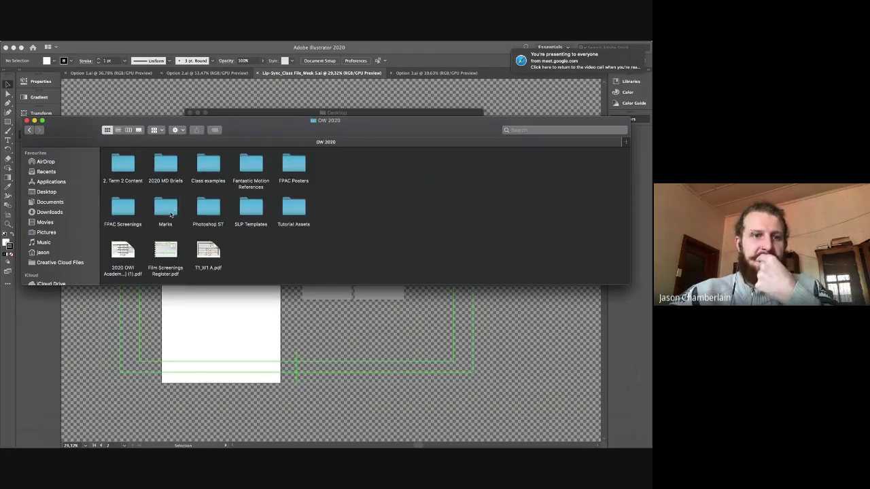
pyautogui.doubleClick(129, 168)
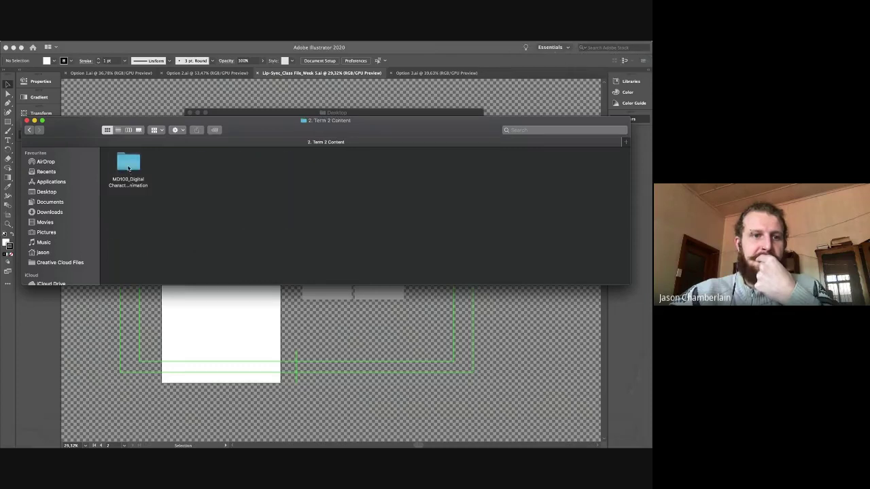
pyautogui.doubleClick(128, 169)
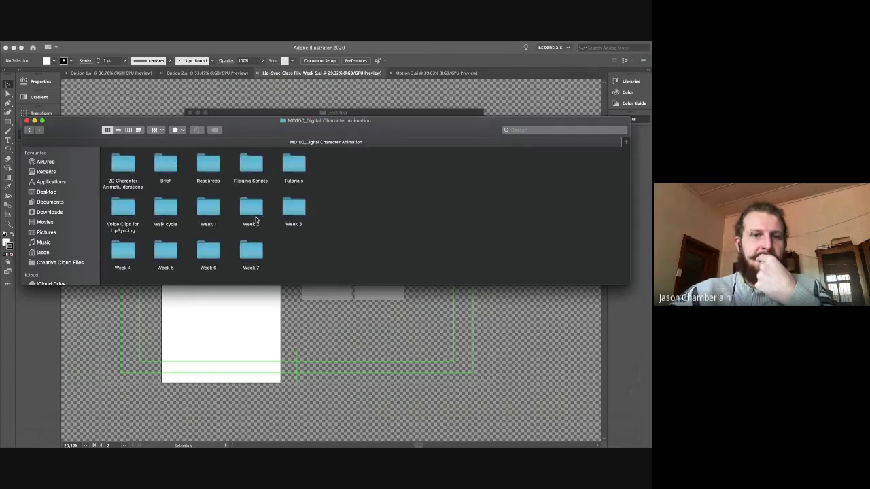
pyautogui.doubleClick(167, 254)
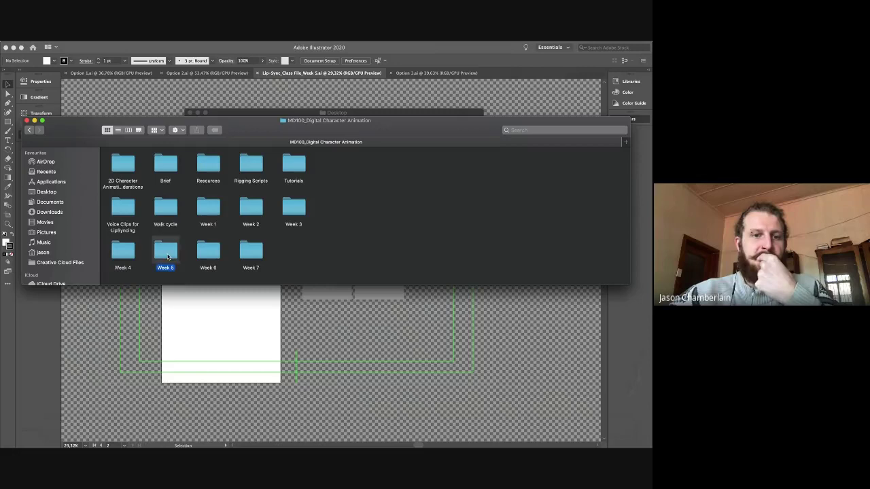
pyautogui.doubleClick(122, 166)
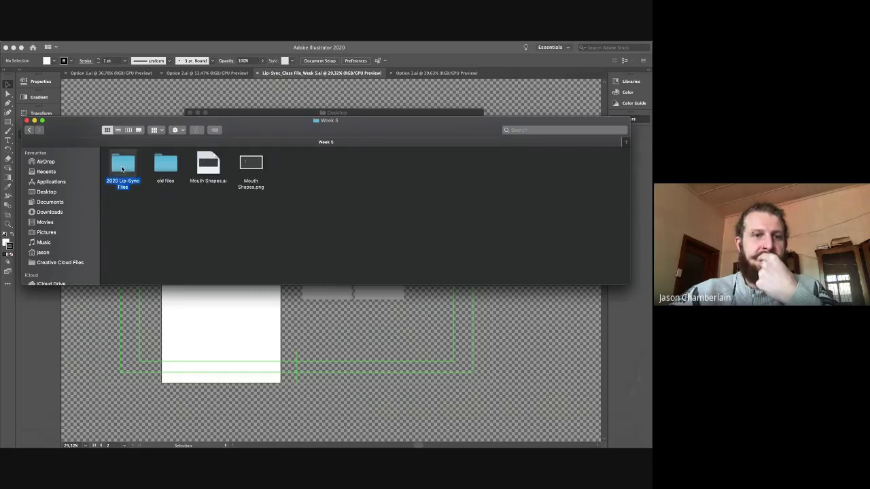
pyautogui.click(291, 172)
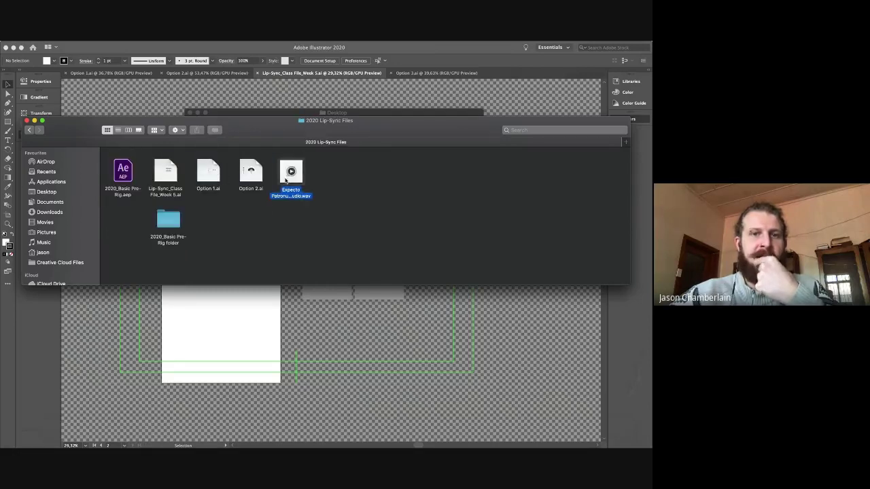
pyautogui.click(358, 177)
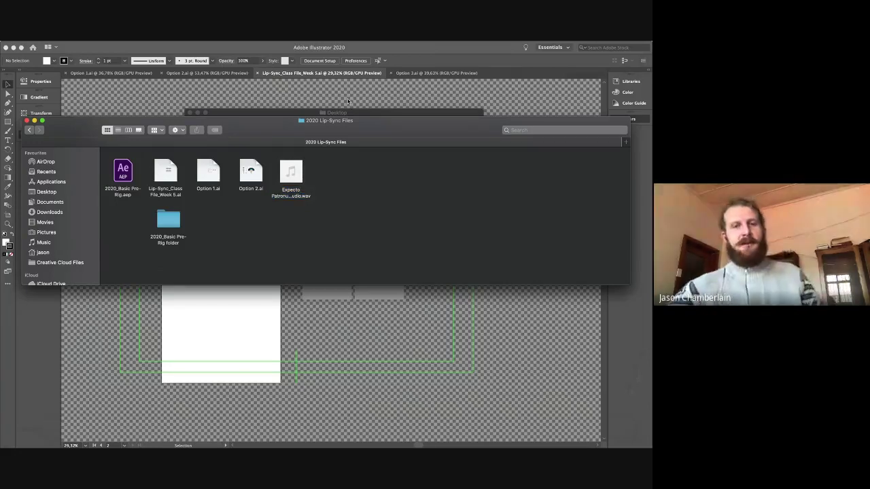
pyautogui.click(170, 108)
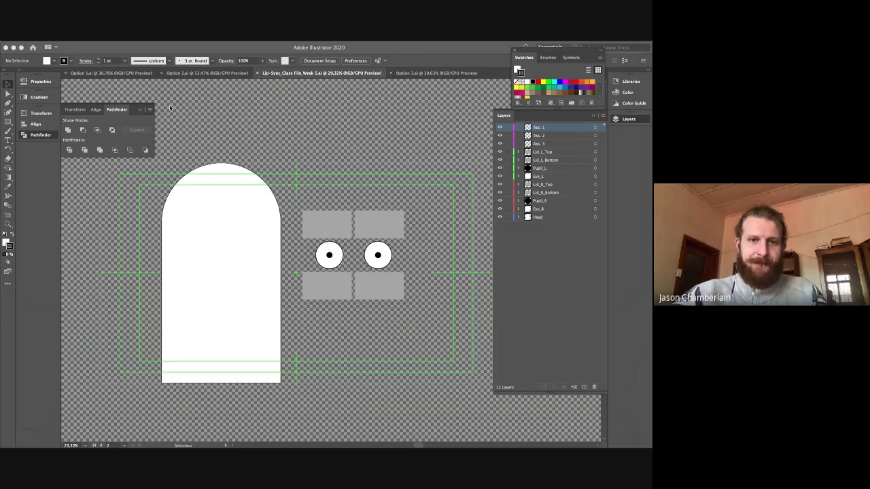
# - Switch to After Effects and enlarge the timeline area to show all layers of the Lip-Sync_Class File_Week 5 composition
pyautogui.press('super+Tab')
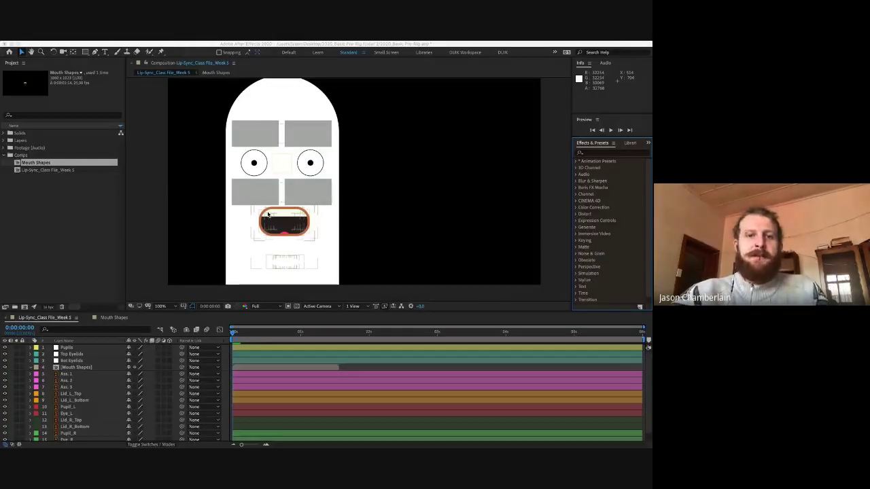
pyautogui.press(',')
pyautogui.press(',')
pyautogui.press(',')
pyautogui.press(',')
pyautogui.press('.')
pyautogui.press('.')
pyautogui.press('.')
pyautogui.press('.')
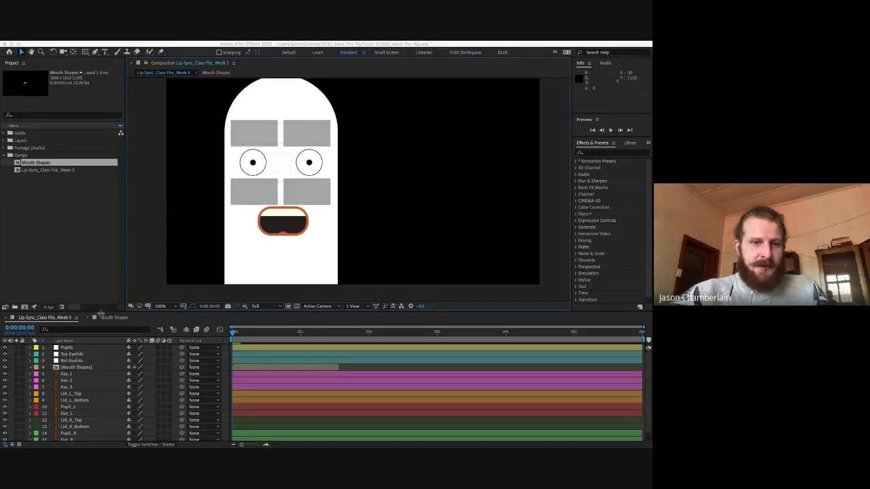
pyautogui.moveTo(155, 311); pyautogui.dragTo(163, 261)
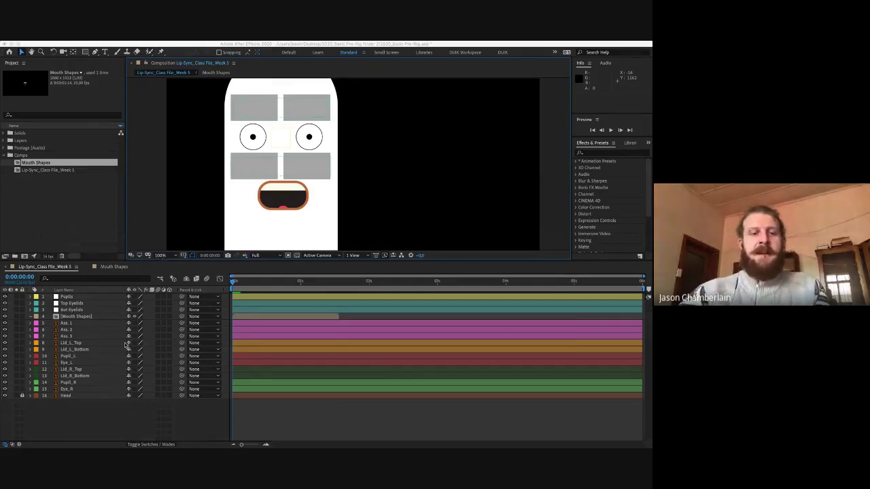
pyautogui.click(115, 411)
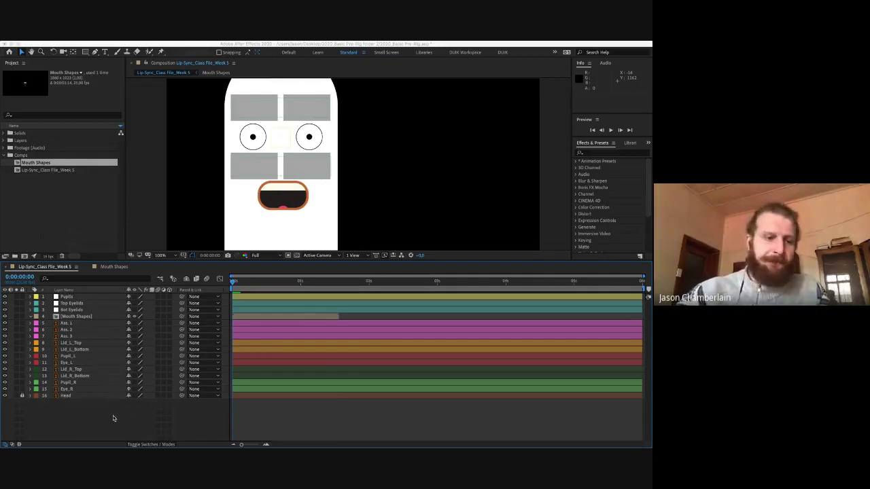
# - Examine the Pupils, Top Eyelids, Bot Eyelids and Mouth Shapes layers by selecting each in turn
pyautogui.click(96, 296)
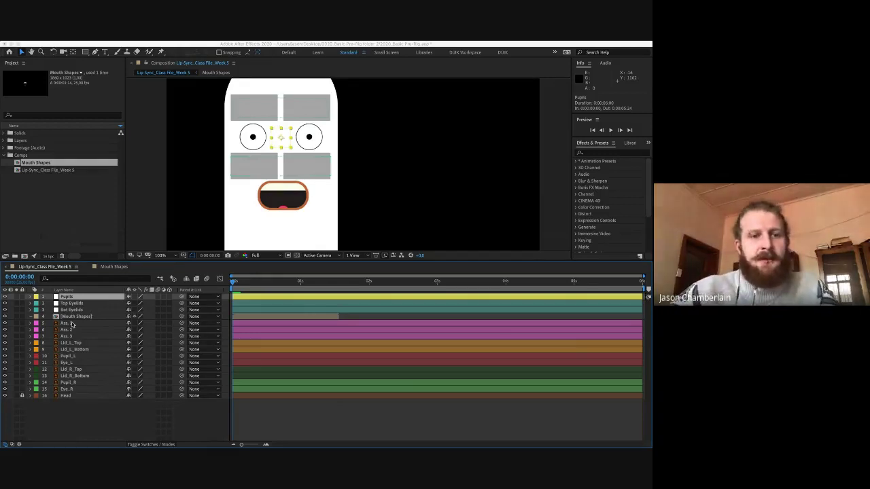
pyautogui.click(93, 303)
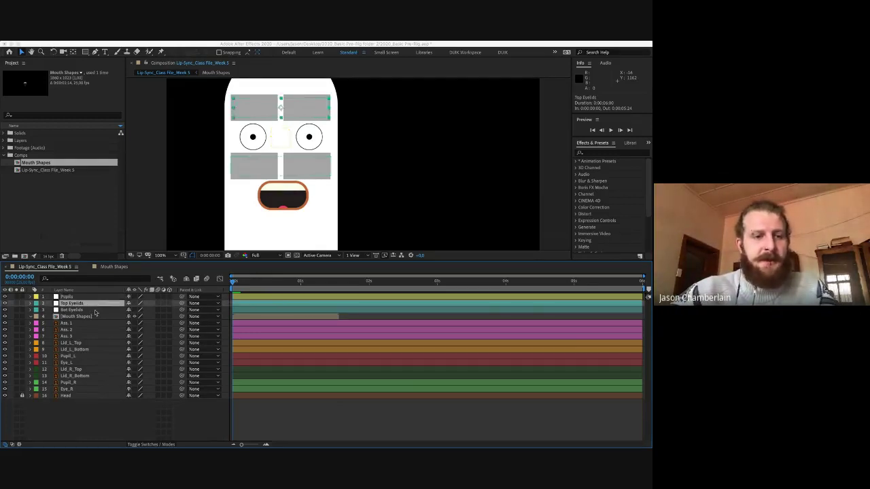
pyautogui.click(96, 310)
pyautogui.click(96, 316)
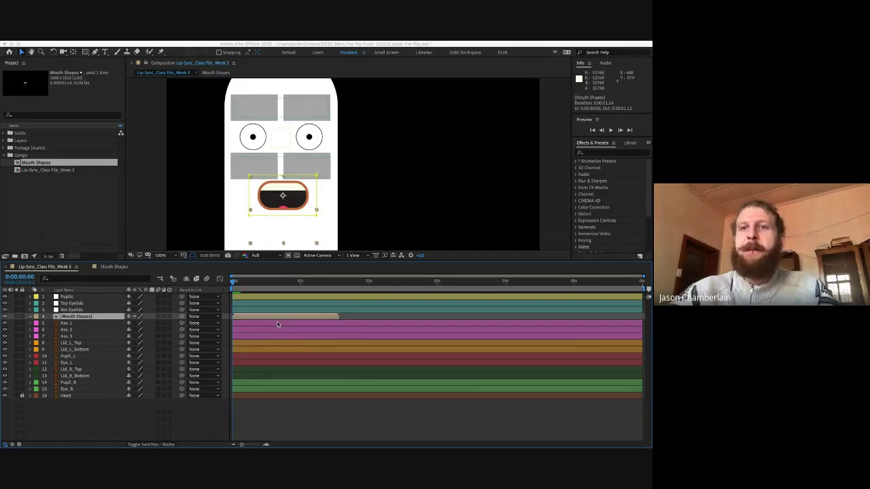
# - Try moving the Pupils, Top Eyelids and Bot Eyelids layers together in the composition, and undo the move
pyautogui.click(93, 298)
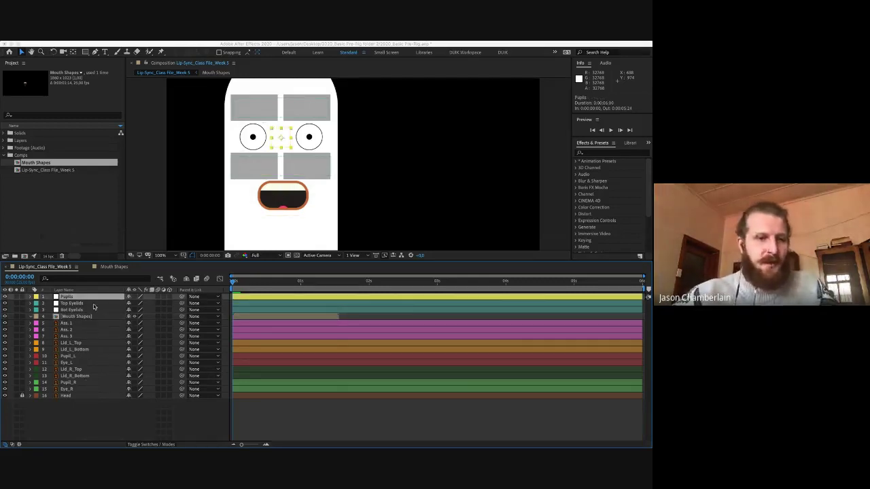
pyautogui.keyDown('shift'); pyautogui.click(94, 310); pyautogui.keyUp('shift')
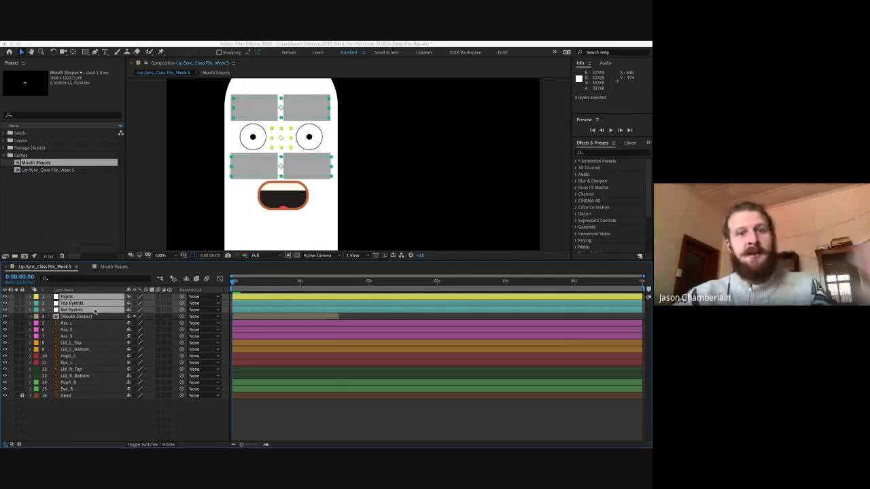
pyautogui.moveTo(279, 141)
pyautogui.mouseDown()
pyautogui.moveTo(349, 139)
pyautogui.moveTo(255, 160)
pyautogui.moveTo(325, 135)
pyautogui.moveTo(278, 134)
pyautogui.mouseUp()
pyautogui.hotkey('ctrl', 'z')
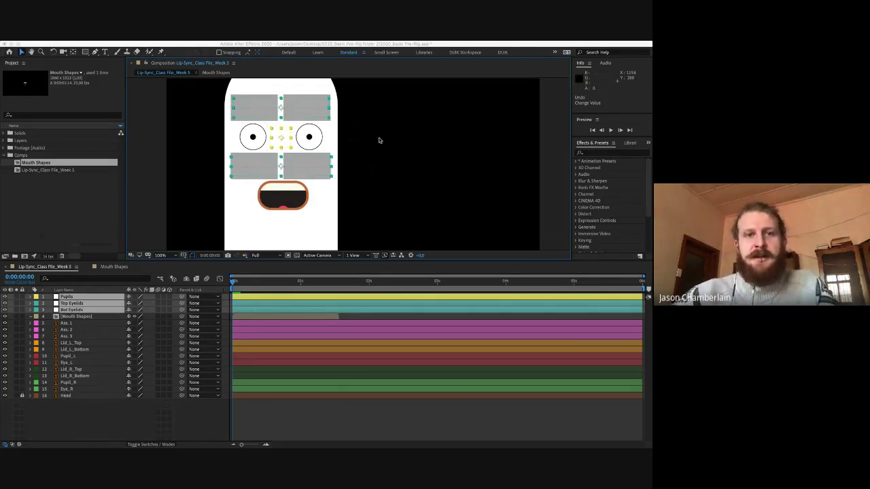
# - Open the nested Mouth Shapes composition from its layer in the lip-sync composition
pyautogui.click(101, 317)
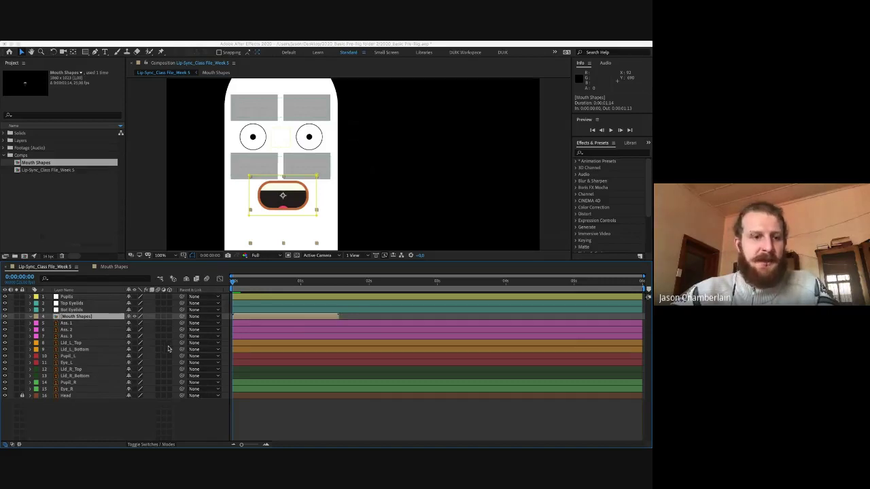
pyautogui.doubleClick(78, 318)
pyautogui.press(';')
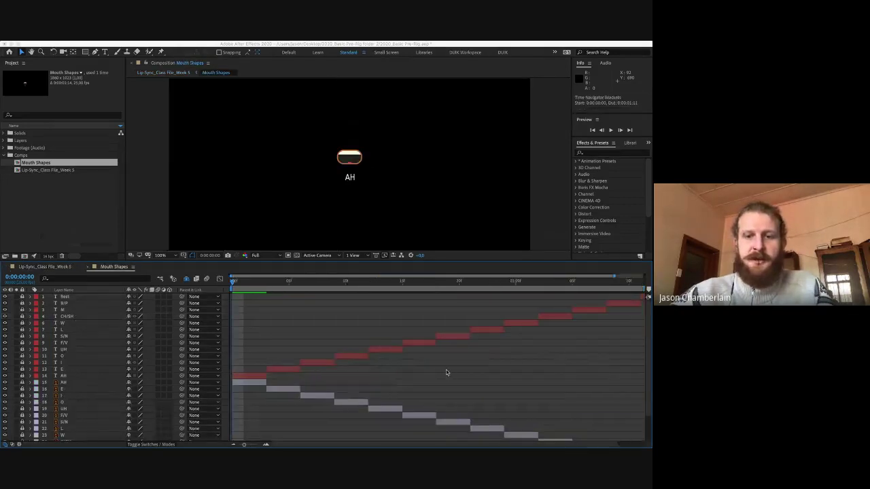
# - Play through the Mouth Shapes composition, and scrub the mouth shapes in the Lip-Sync_Class File_Week 5 composition, ending at the first frame
pyautogui.press('space')
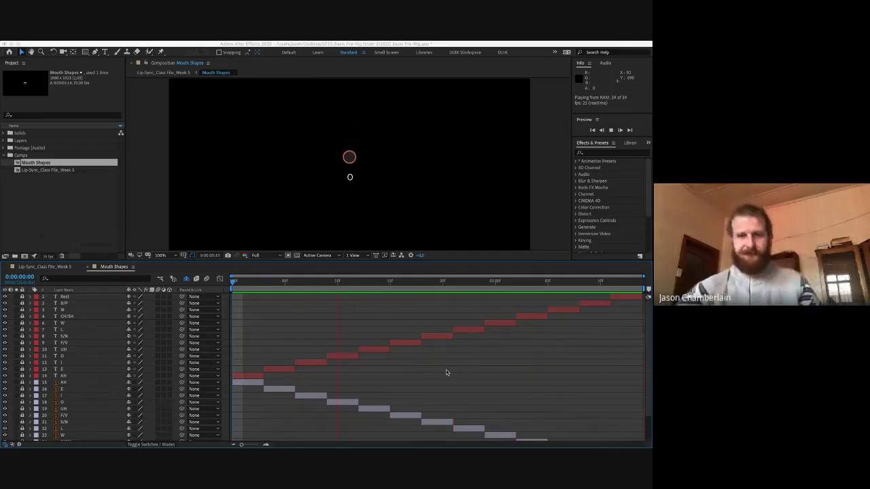
pyautogui.press('space')
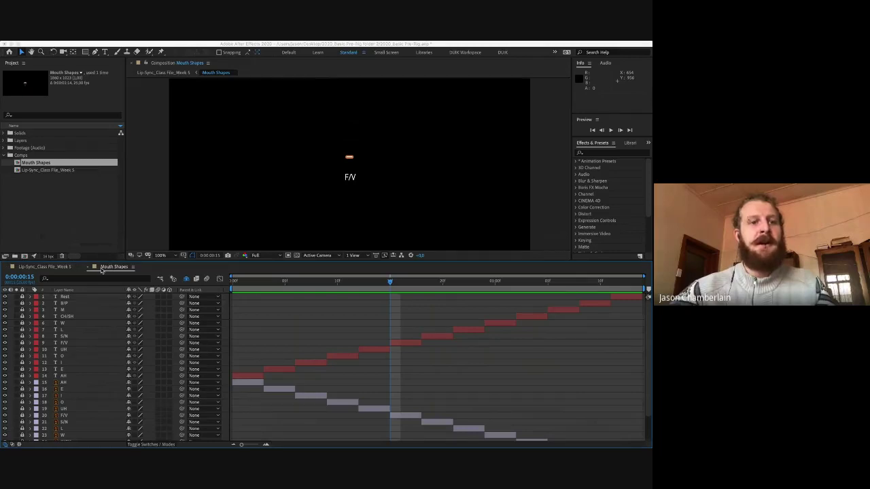
pyautogui.click(44, 267)
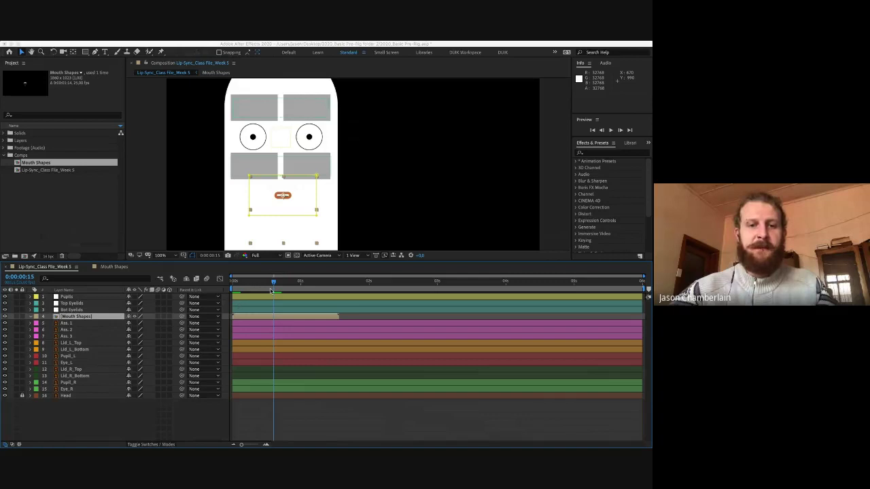
pyautogui.moveTo(275, 282); pyautogui.dragTo(332, 307)
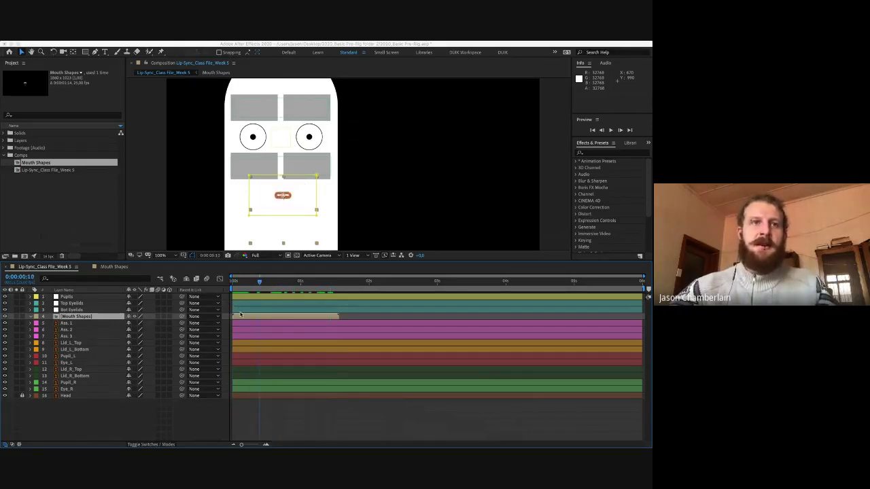
pyautogui.press('Home')
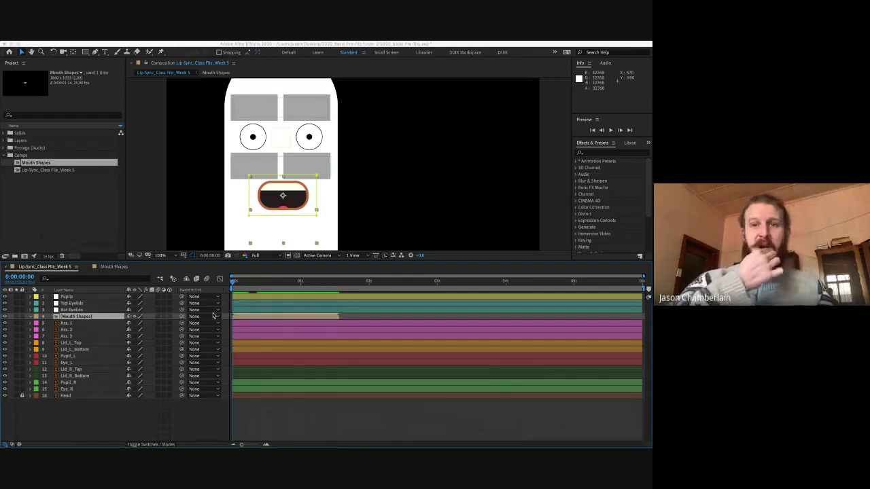
# - Examine the Ass. 1 to Ass. 3 layers and the individual lid, pupil and eye layers by selecting them, ending with nothing selected
pyautogui.click(71, 323)
pyautogui.keyDown('shift'); pyautogui.click(75, 337); pyautogui.keyUp('shift')
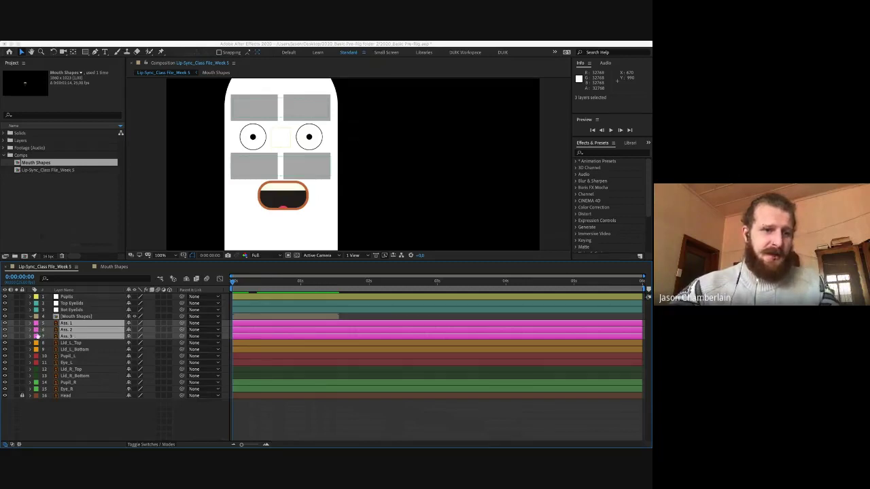
pyautogui.click(91, 343)
pyautogui.click(93, 349)
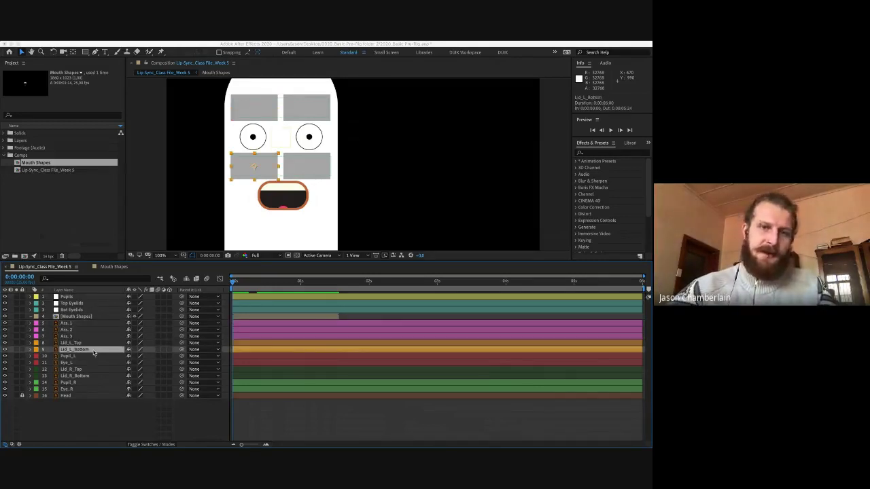
pyautogui.click(94, 356)
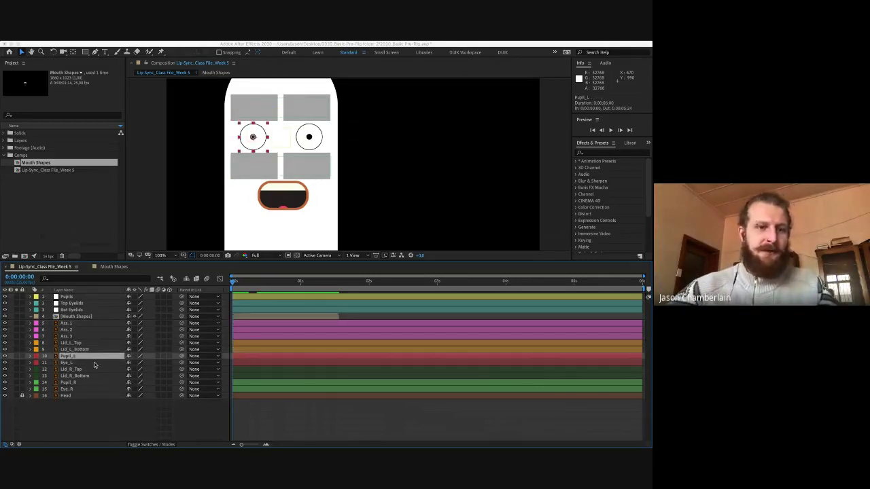
pyautogui.click(94, 362)
pyautogui.click(95, 369)
pyautogui.click(97, 375)
pyautogui.click(99, 383)
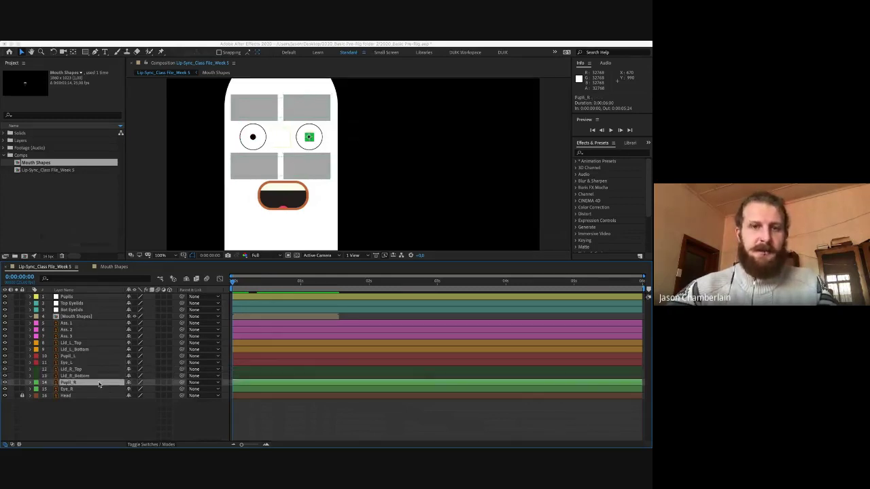
pyautogui.click(99, 389)
pyautogui.click(99, 417)
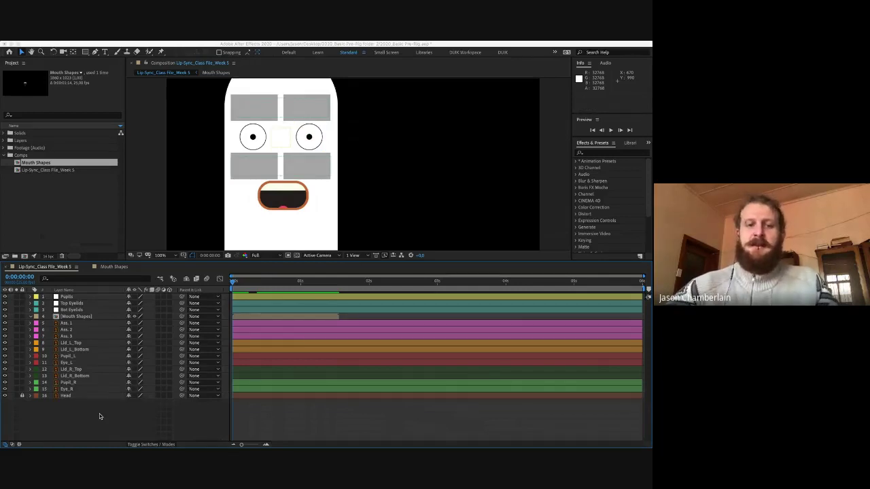
# - Switch to Illustrator and fill all four eyelid rectangles in Lip-Sync_Class File_Week 5.ai with bright green 1AE524
pyautogui.press('super+Tab')
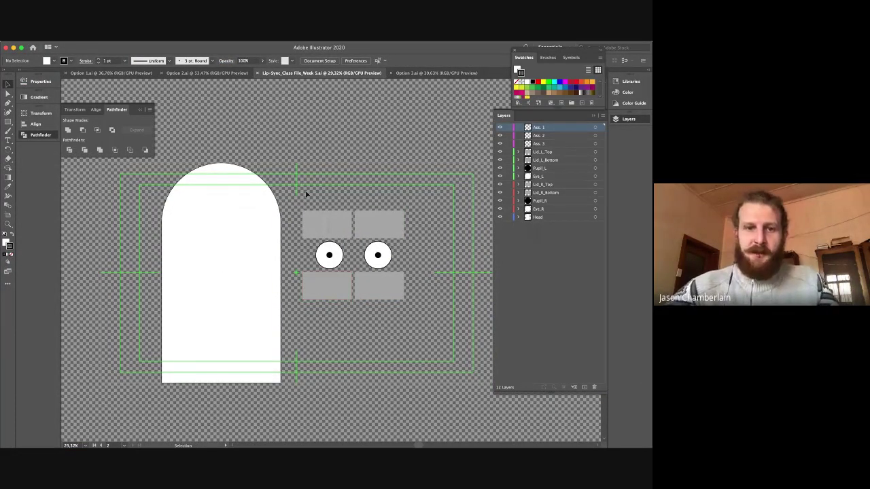
pyautogui.moveTo(306, 195); pyautogui.dragTo(410, 224)
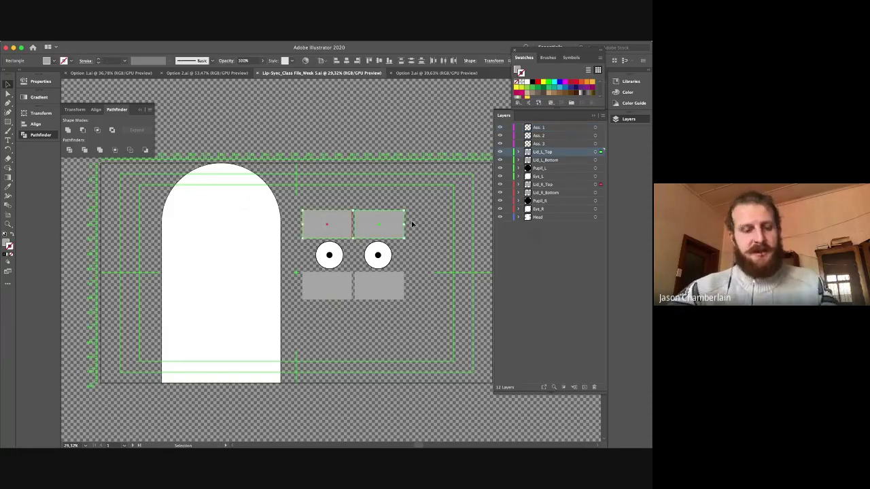
pyautogui.moveTo(355, 311); pyautogui.dragTo(396, 287)
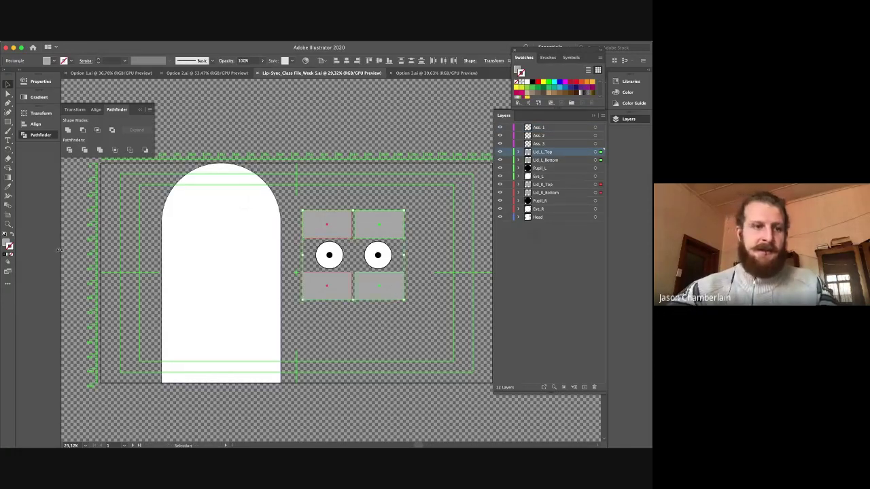
pyautogui.click(7, 245)
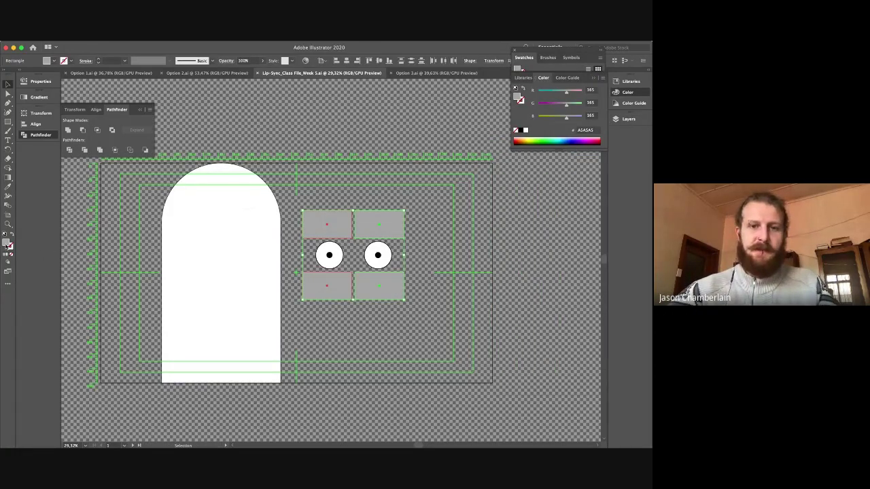
pyautogui.doubleClick(7, 246)
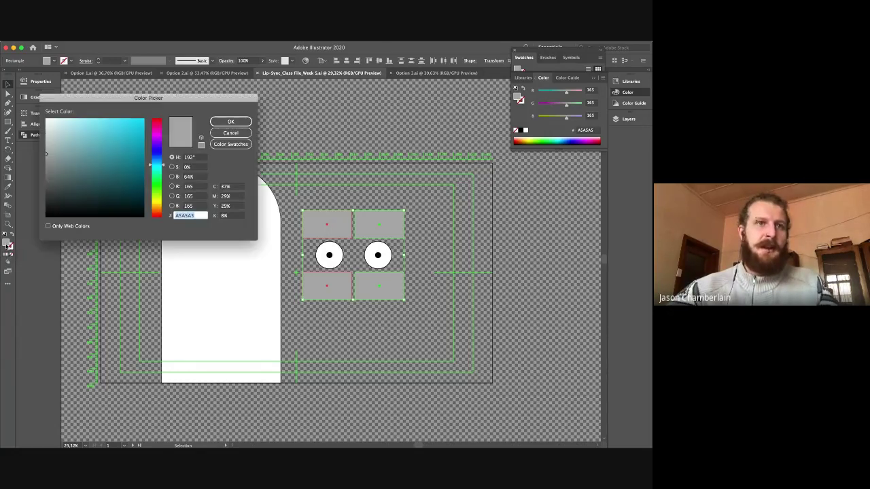
pyautogui.click(157, 184)
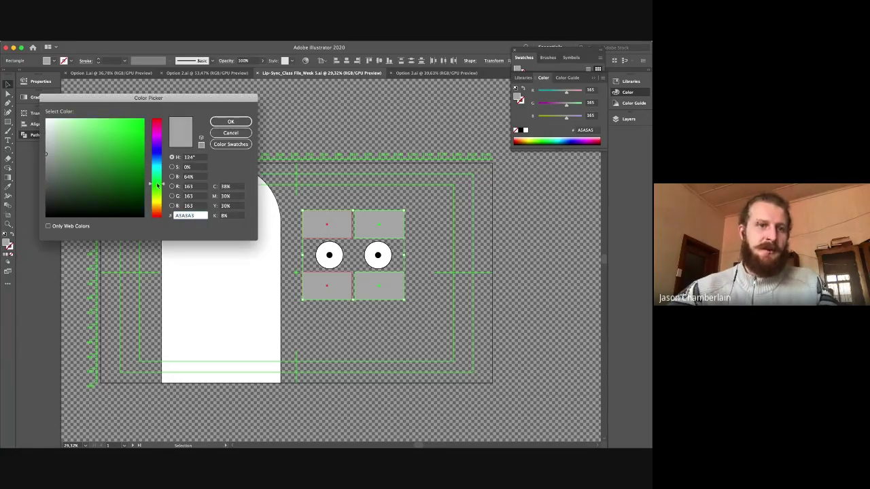
pyautogui.moveTo(116, 131)
pyautogui.mouseDown()
pyautogui.moveTo(118, 118)
pyautogui.moveTo(126, 140)
pyautogui.moveTo(134, 134)
pyautogui.mouseUp()
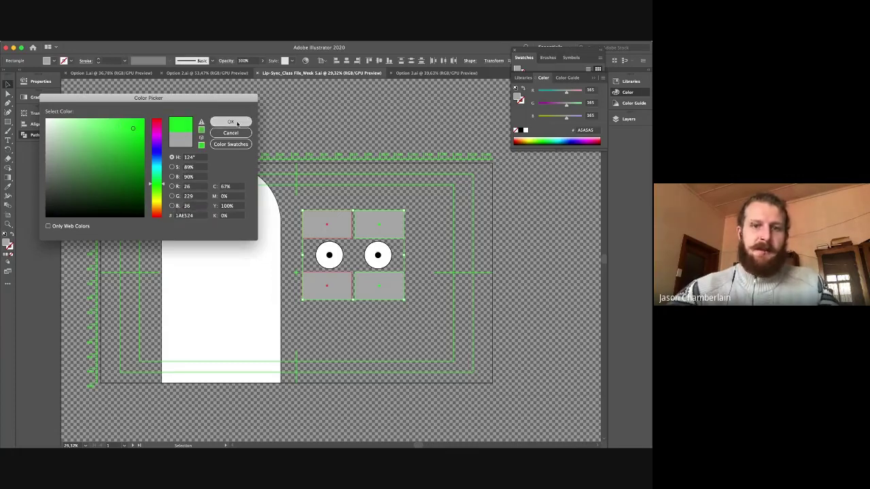
pyautogui.click(235, 122)
# - Fill the head shape with the eyelids' sampled green, darken it to 129114, and deselect it
pyautogui.click(264, 218)
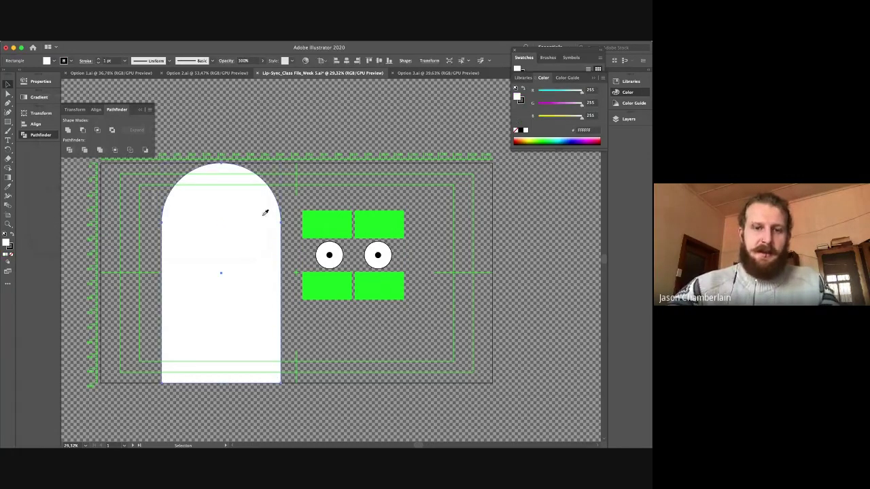
pyautogui.press('i')
pyautogui.click(309, 216)
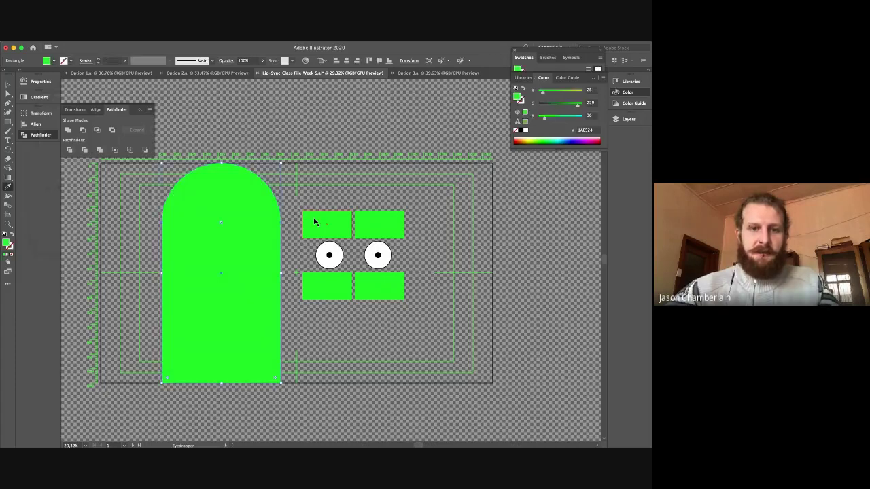
pyautogui.doubleClick(6, 242)
pyautogui.click(135, 158)
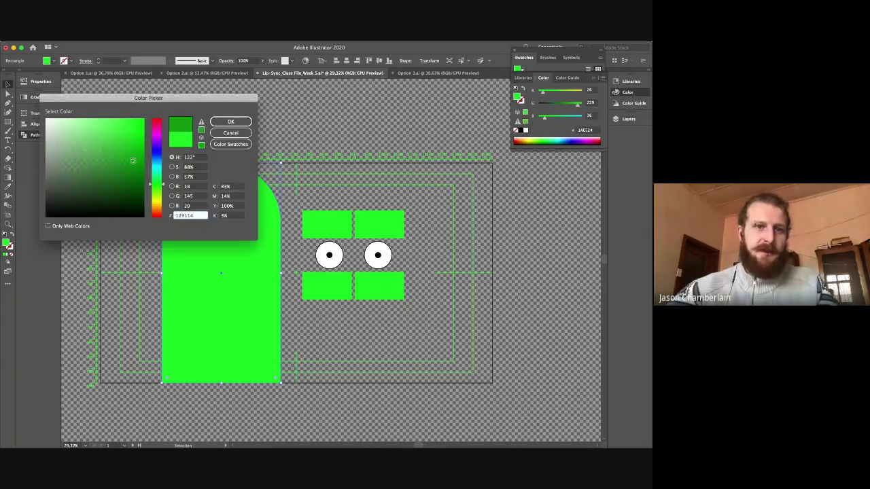
pyautogui.click(231, 122)
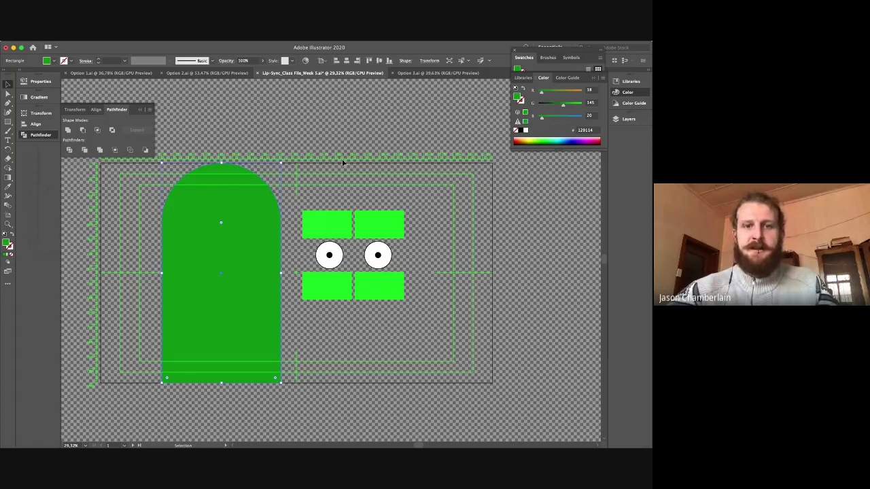
pyautogui.click(344, 163)
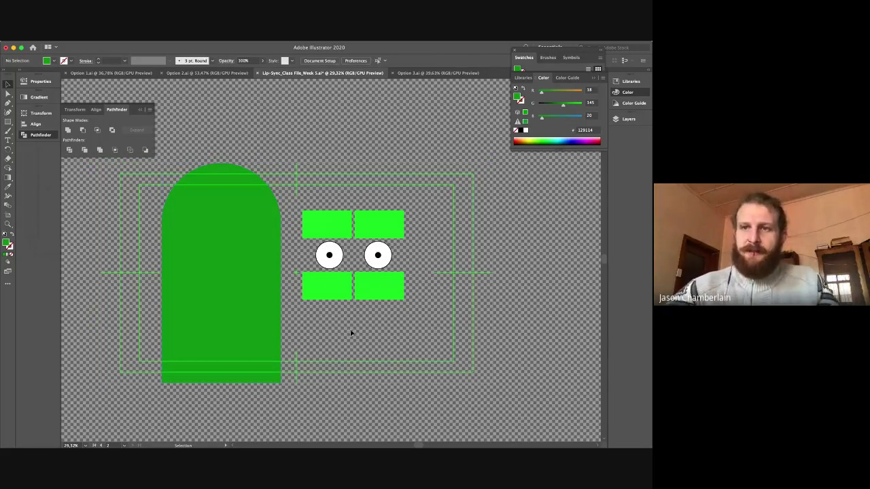
# - Display the layer list, save the recoloured Illustrator file, and switch to After Effects to check the updated character
pyautogui.click(629, 120)
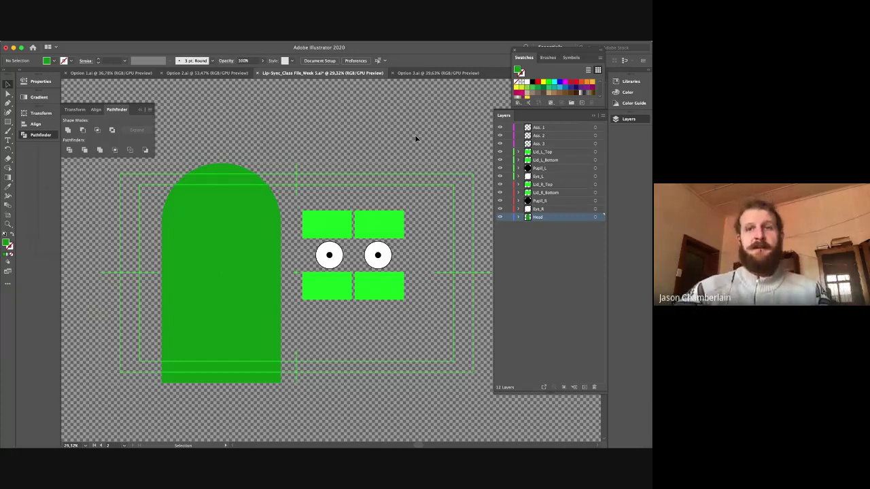
pyautogui.press('a')
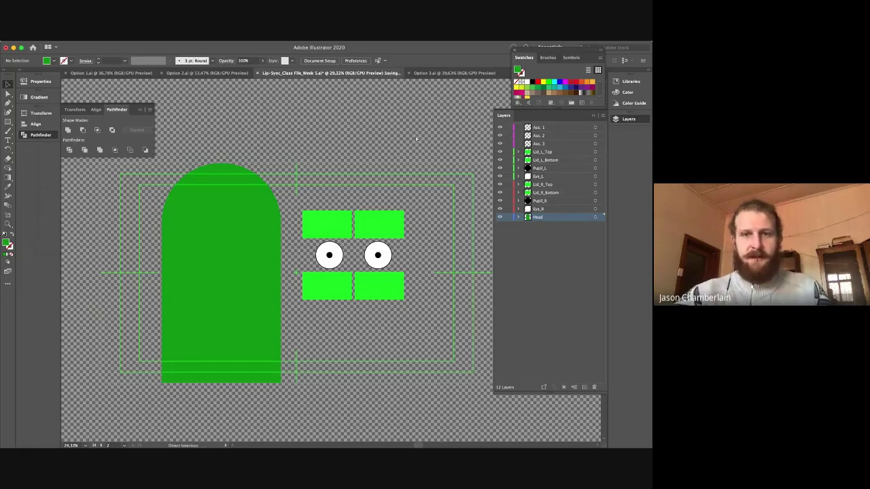
pyautogui.press('super+Tab')
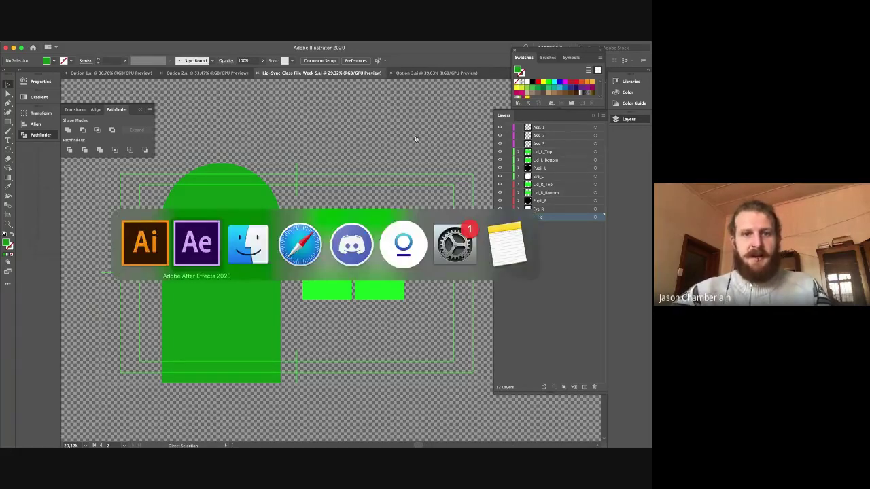
pyautogui.click(469, 155)
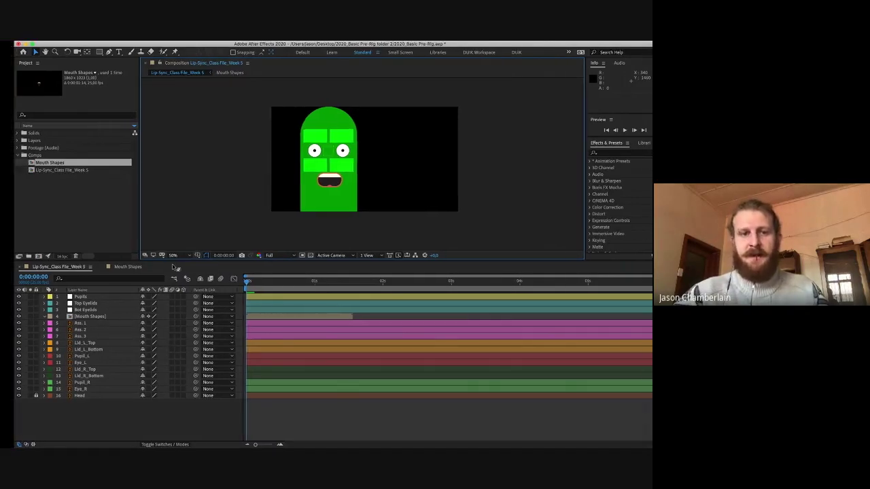
# - Switch to Illustrator and examine the empty Ass. 1, Ass. 2 and Ass. 3 layers by selecting each in turn
pyautogui.press('super+Tab')
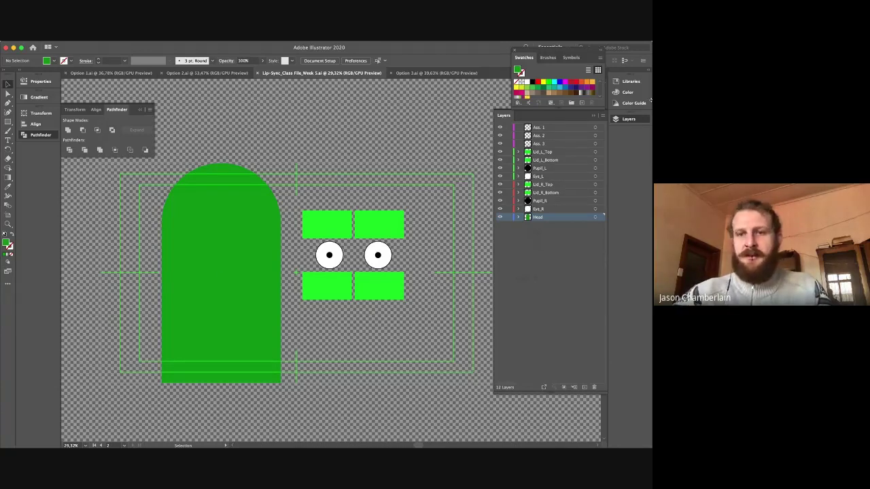
pyautogui.click(540, 127)
pyautogui.click(543, 135)
pyautogui.click(544, 143)
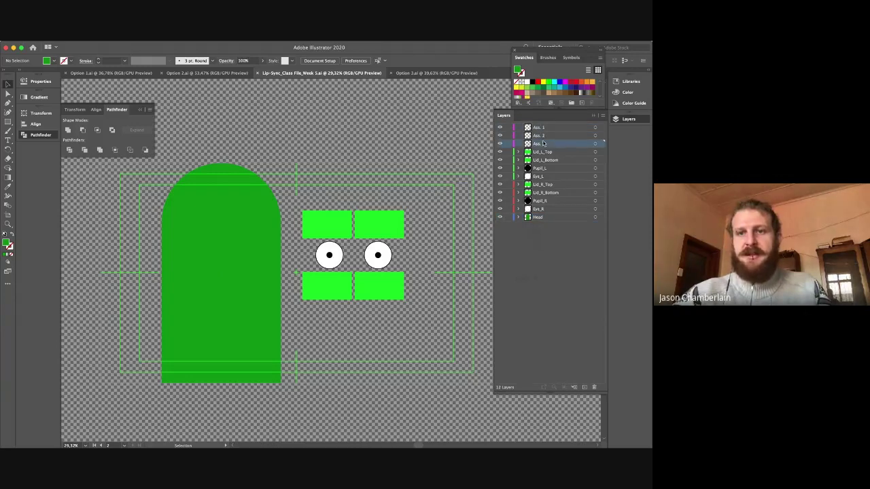
pyautogui.click(544, 136)
pyautogui.click(545, 128)
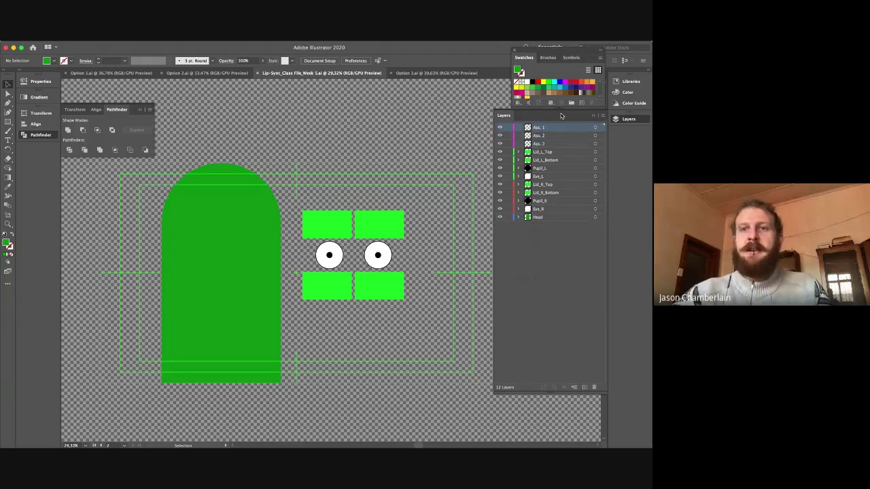
# - Examine the Lid_L_Top, Lid_L_Bottom, Pupil_L and Eye_L layers and the two upper eyelid shapes on the artboard, ending with nothing selected
pyautogui.click(552, 153)
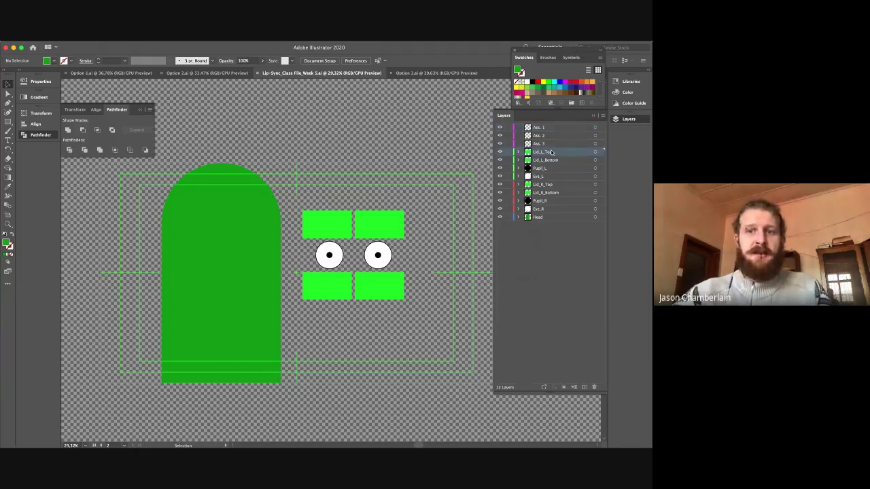
pyautogui.click(552, 159)
pyautogui.click(553, 168)
pyautogui.click(555, 176)
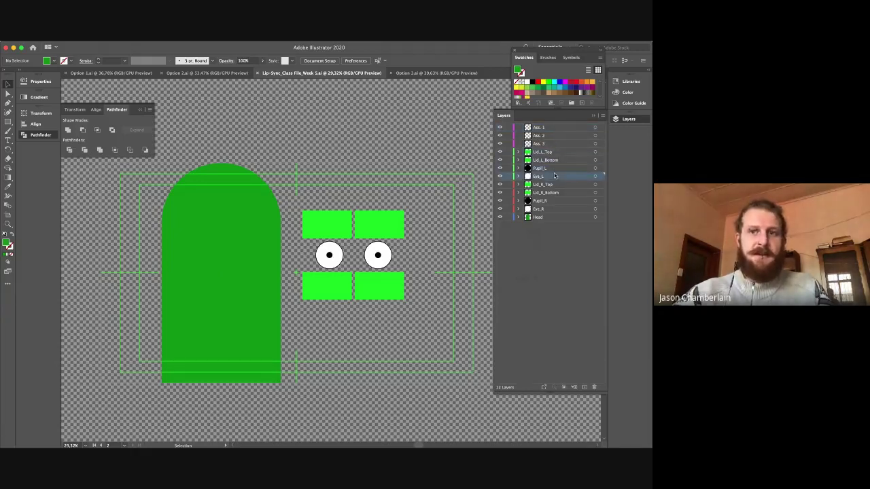
pyautogui.click(377, 235)
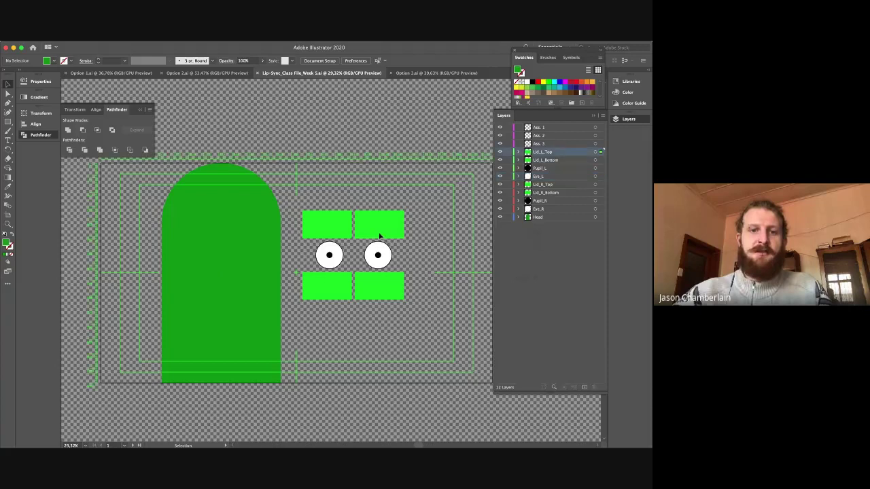
pyautogui.click(335, 237)
pyautogui.click(344, 178)
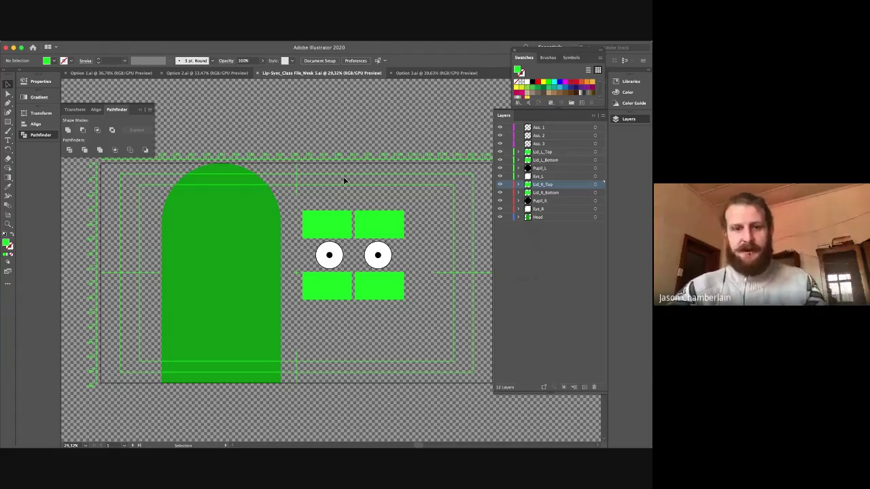
# - Switch back to After Effects and return to the layers of the Lip-Sync_Class File_Week 5 composition
pyautogui.press('super+Tab')
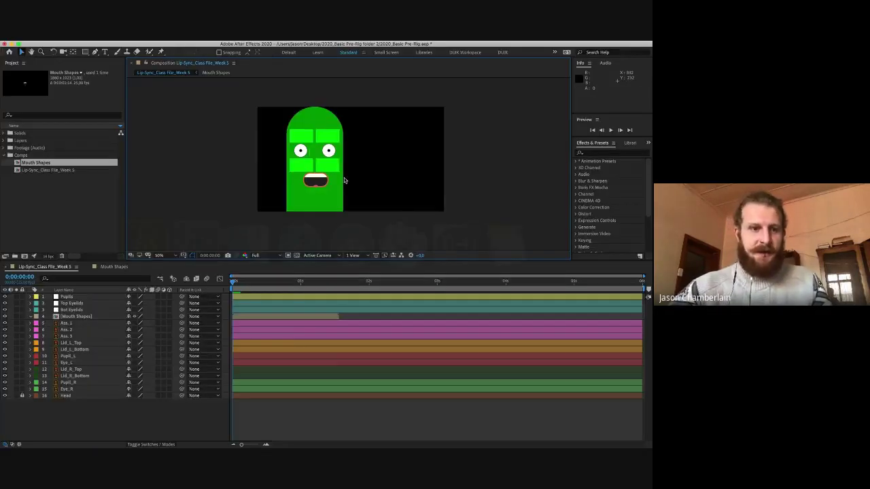
pyautogui.click(124, 416)
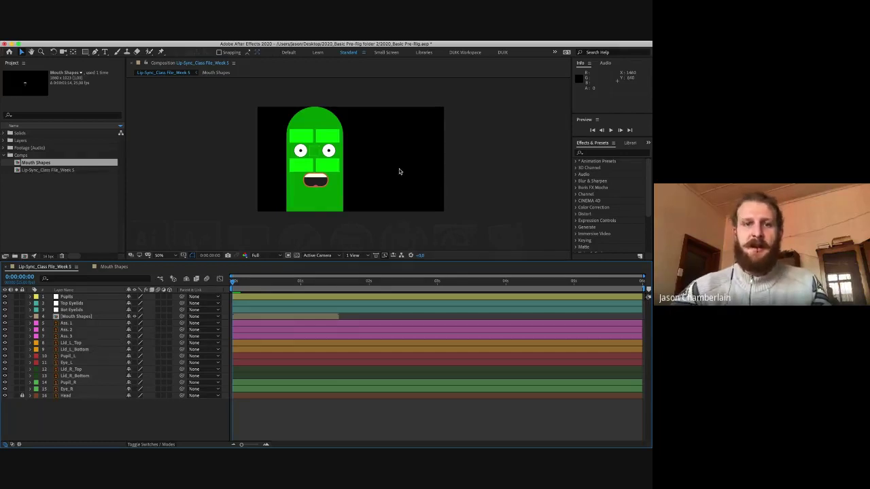
# - Hide and lock the seven layers from Pupils down to Ass. 3, including the Mouth Shapes layer
pyautogui.scroll(2, 399, 169)
pyautogui.moveTo(313, 182); pyautogui.dragTo(360, 184)
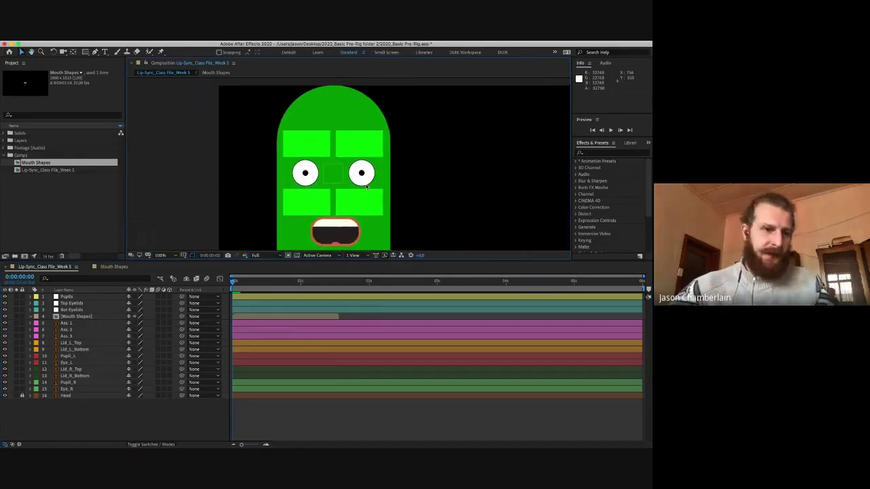
pyautogui.click(70, 303)
pyautogui.click(70, 296)
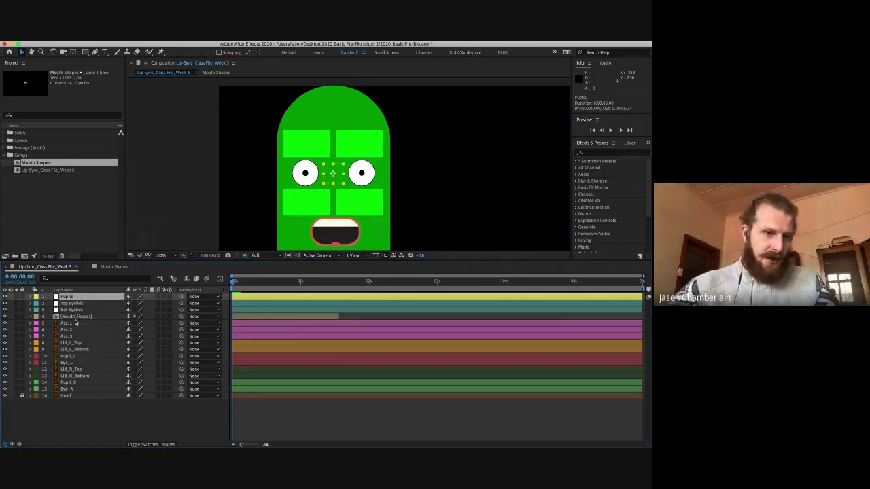
pyautogui.keyDown('shift'); pyautogui.click(76, 317); pyautogui.keyUp('shift')
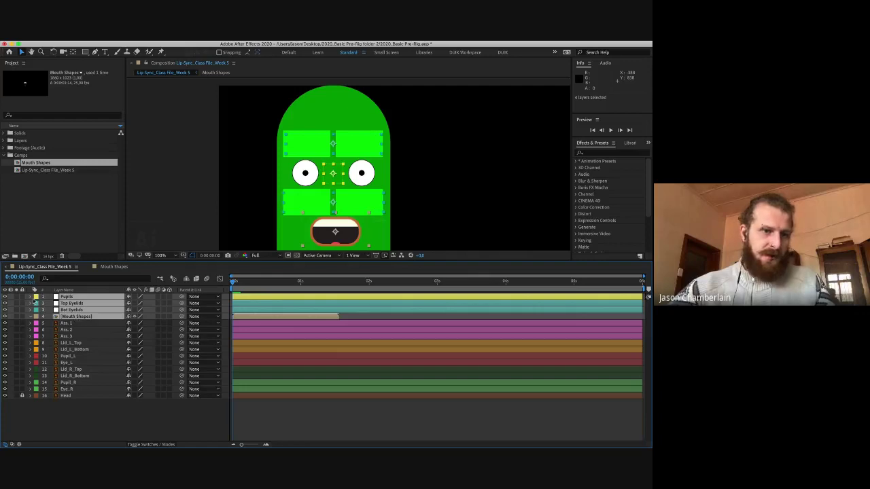
pyautogui.keyDown('shift'); pyautogui.click(68, 336); pyautogui.keyUp('shift')
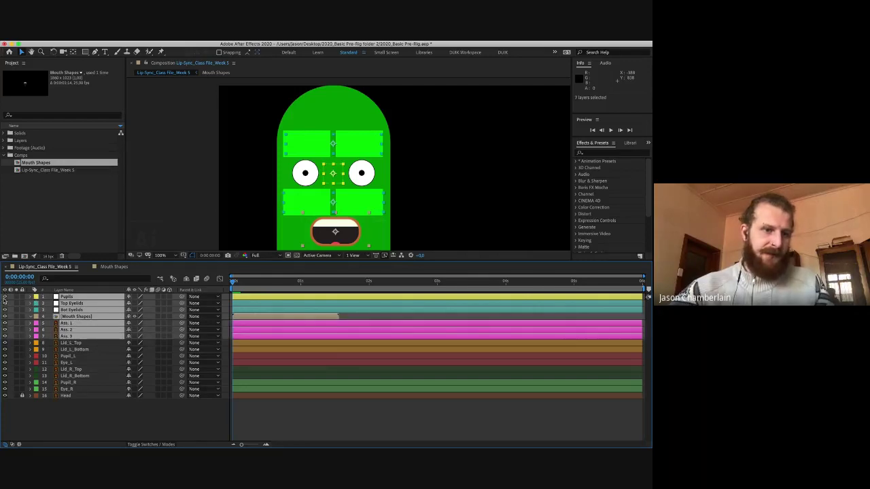
pyautogui.moveTo(6, 299); pyautogui.dragTo(5, 337)
pyautogui.moveTo(22, 299); pyautogui.dragTo(22, 337)
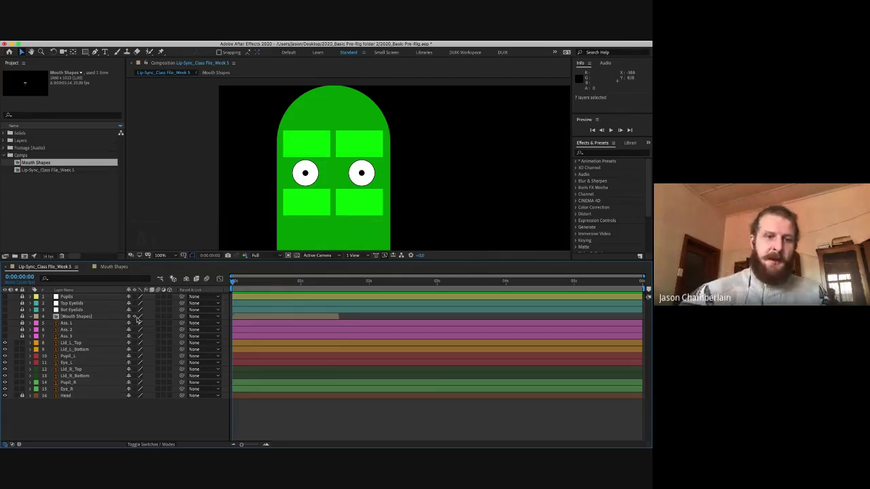
# - Lock the eyelid and pupil layers of both eyes: Lid_L_Top, Lid_L_Bottom, Pupil_L, Lid_R_Top, Lid_R_Bottom and Pupil_R
pyautogui.click(79, 343)
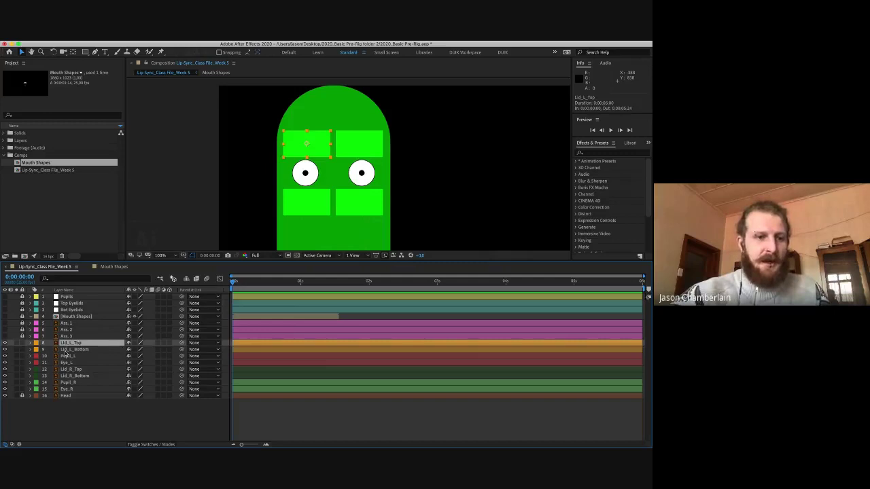
pyautogui.click(73, 350)
pyautogui.keyDown('shift'); pyautogui.click(75, 343); pyautogui.keyUp('shift')
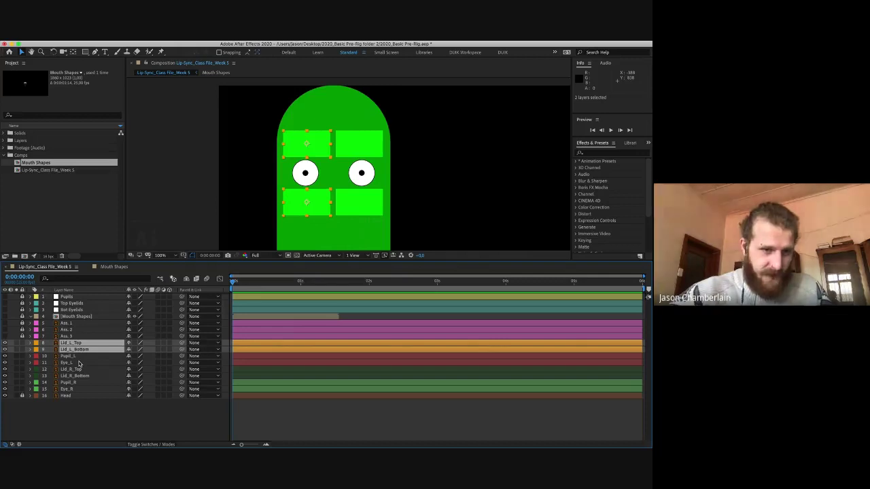
pyautogui.keyDown('shift'); pyautogui.click(79, 357); pyautogui.keyUp('shift')
pyautogui.keyDown('super'); pyautogui.click(87, 370); pyautogui.keyUp('super')
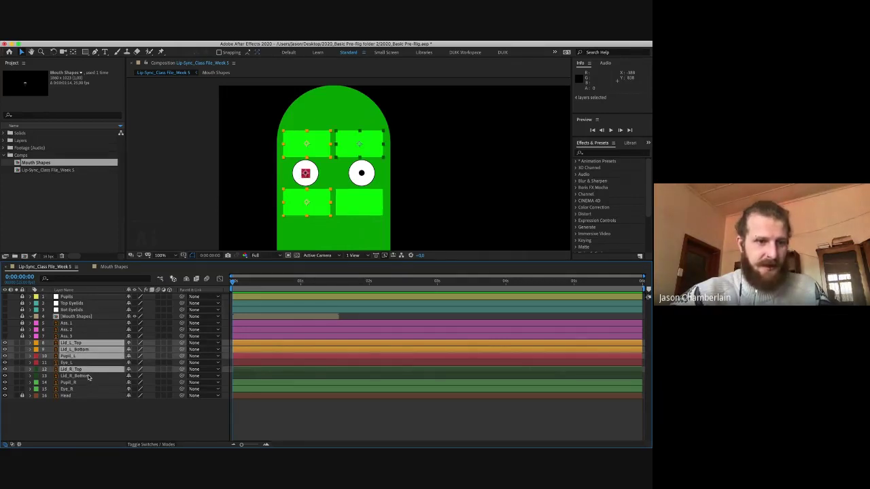
pyautogui.keyDown('super'); pyautogui.click(88, 376); pyautogui.keyUp('super')
pyautogui.keyDown('super'); pyautogui.click(87, 384); pyautogui.keyUp('super')
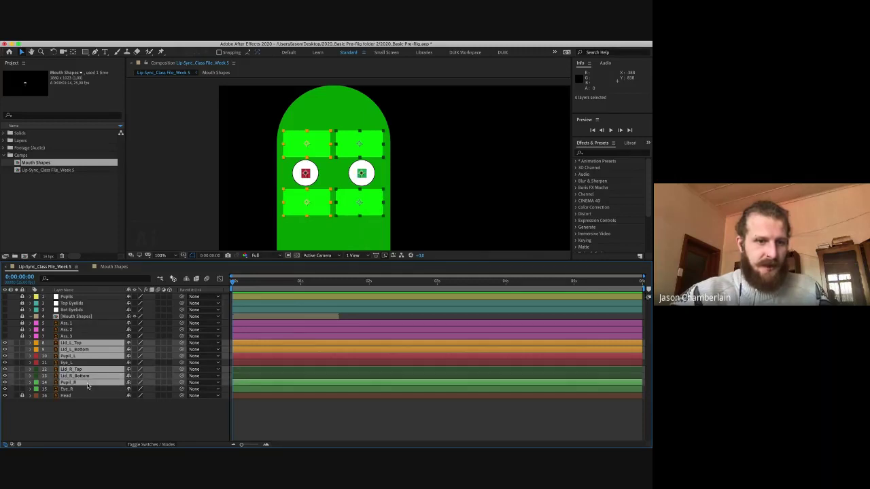
pyautogui.click(22, 343)
# - Examine the unlocked Eye_L and Eye_R layers, soloing Eye_L to view the eye white alone before turning solo off
pyautogui.click(86, 364)
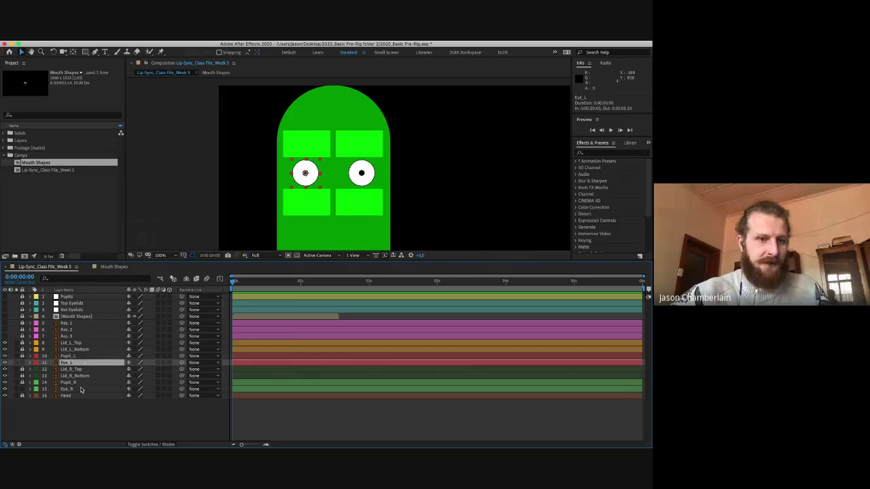
pyautogui.click(80, 388)
pyautogui.moveTo(64, 415); pyautogui.dragTo(83, 353)
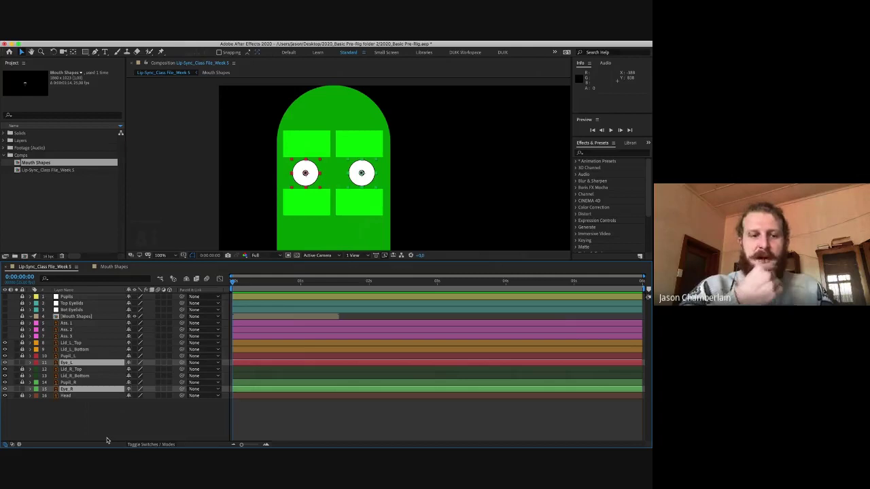
pyautogui.click(270, 165)
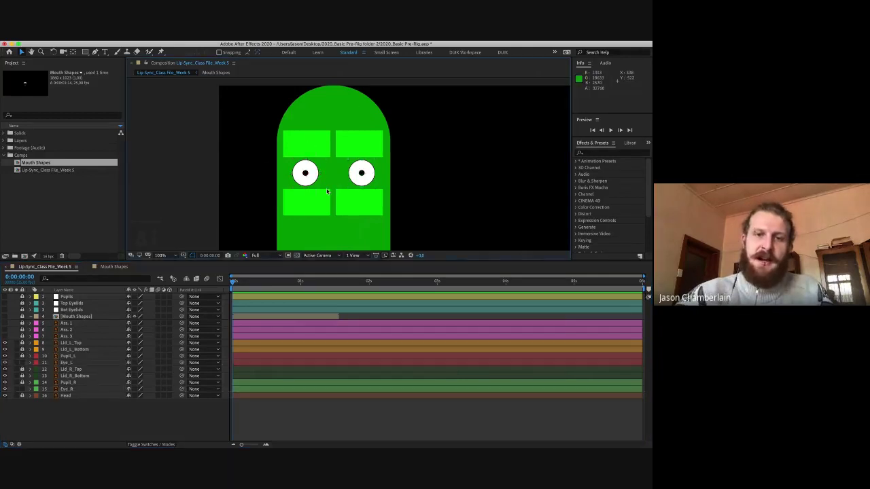
pyautogui.click(316, 178)
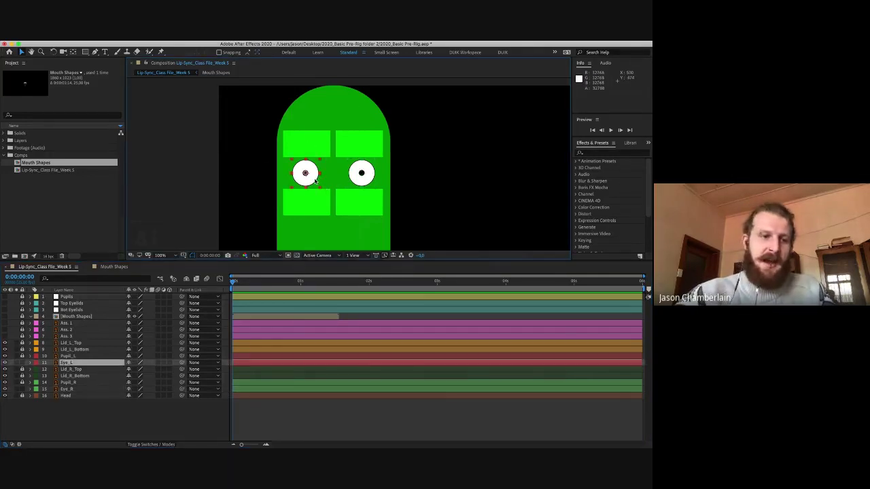
pyautogui.click(17, 363)
pyautogui.click(218, 203)
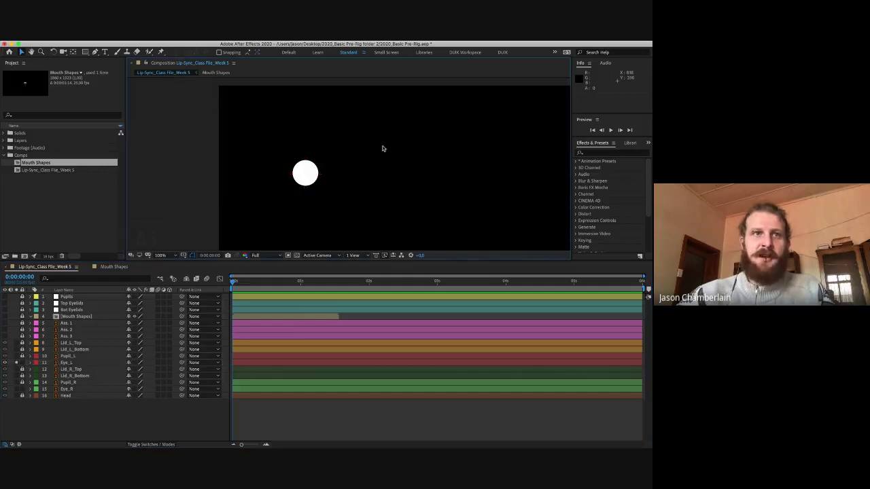
pyautogui.click(304, 172)
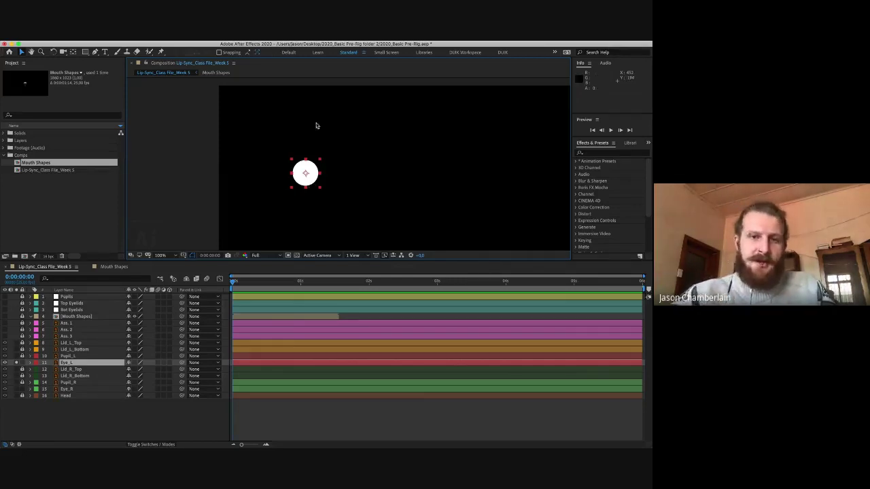
pyautogui.click(17, 363)
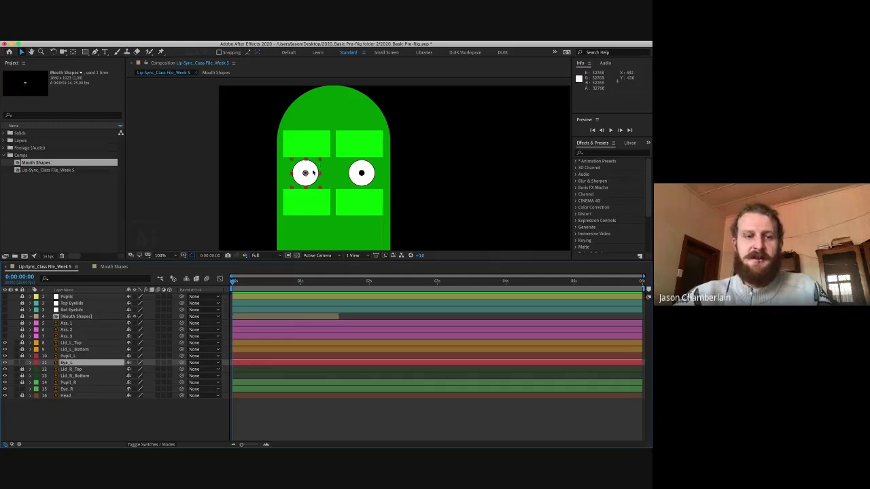
# - Duplicate the Eye_L and Eye_R layers together
pyautogui.click(312, 135)
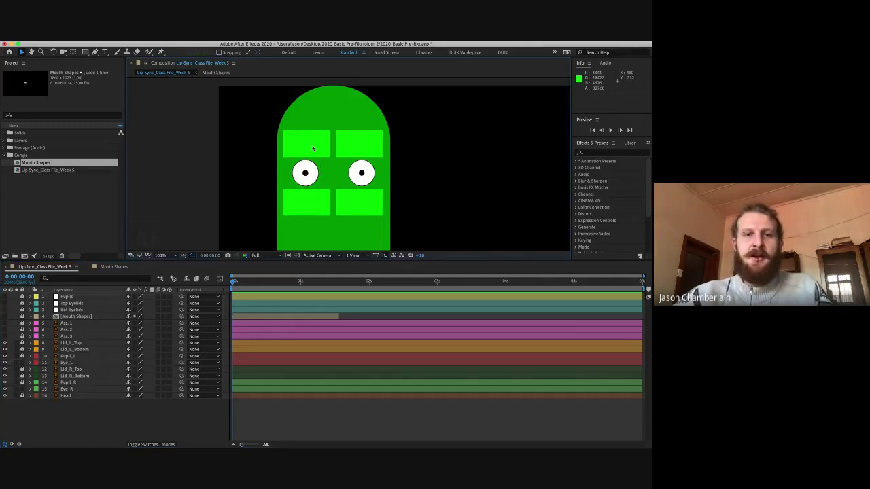
pyautogui.click(310, 172)
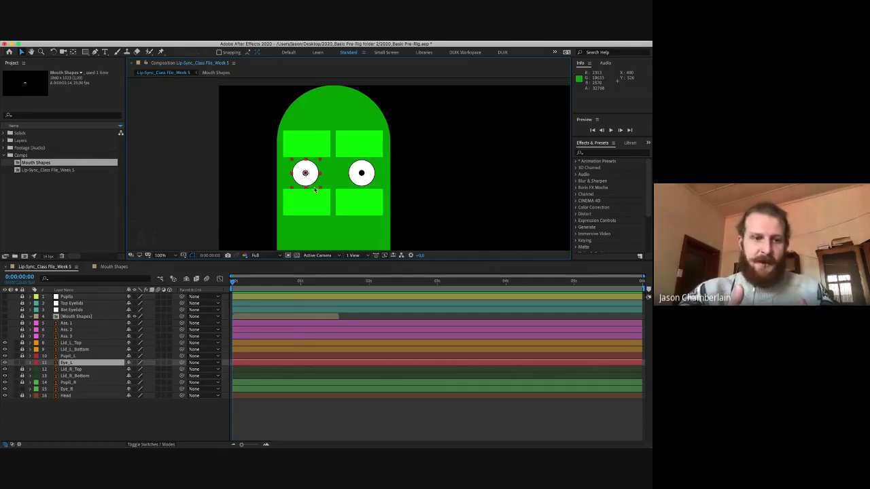
pyautogui.keyDown('super'); pyautogui.click(81, 389); pyautogui.keyUp('super')
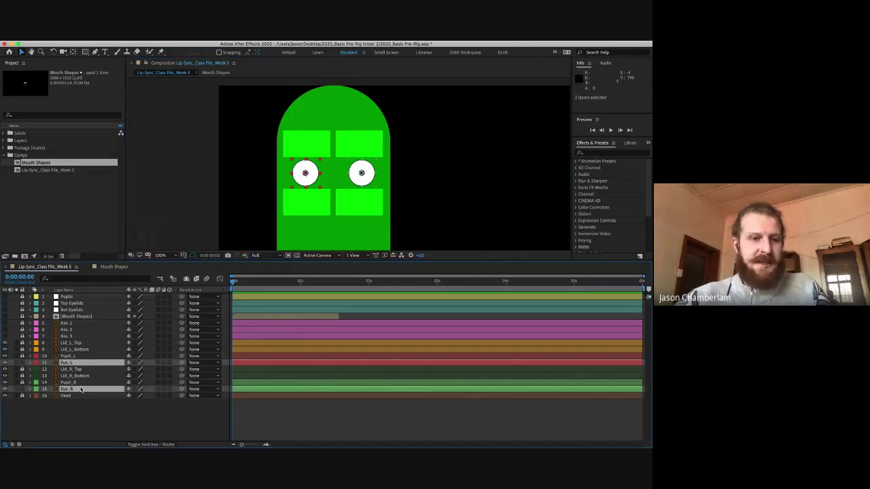
pyautogui.press('super+d')
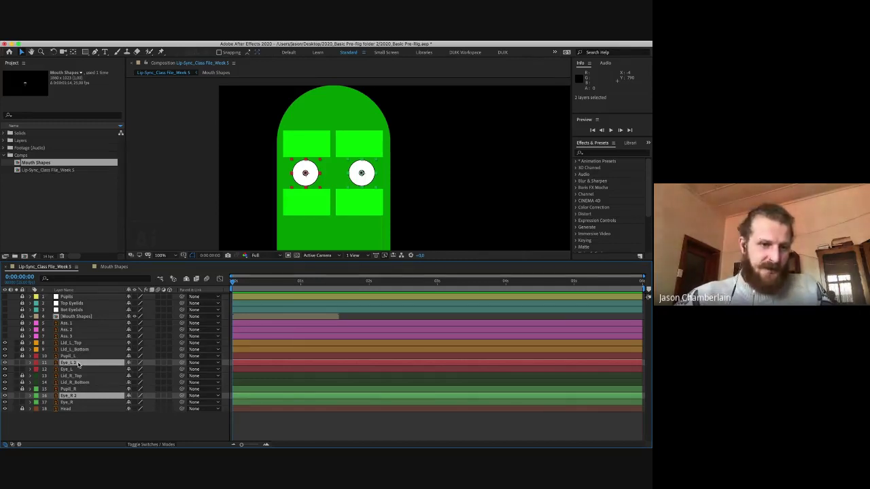
pyautogui.click(77, 428)
pyautogui.click(78, 365)
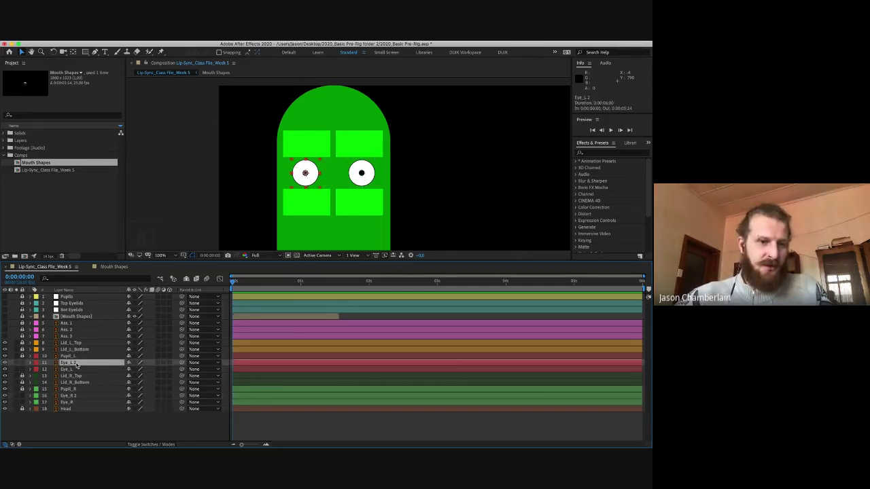
# - Rename the duplicate Eye_R layer as Eye_R_Matte 1 and set its label colour to None
pyautogui.click(78, 395)
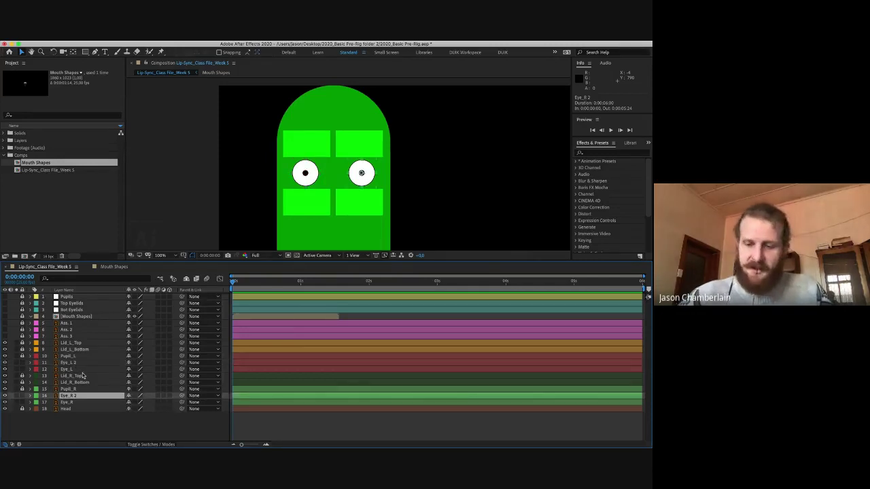
pyautogui.press('Return')
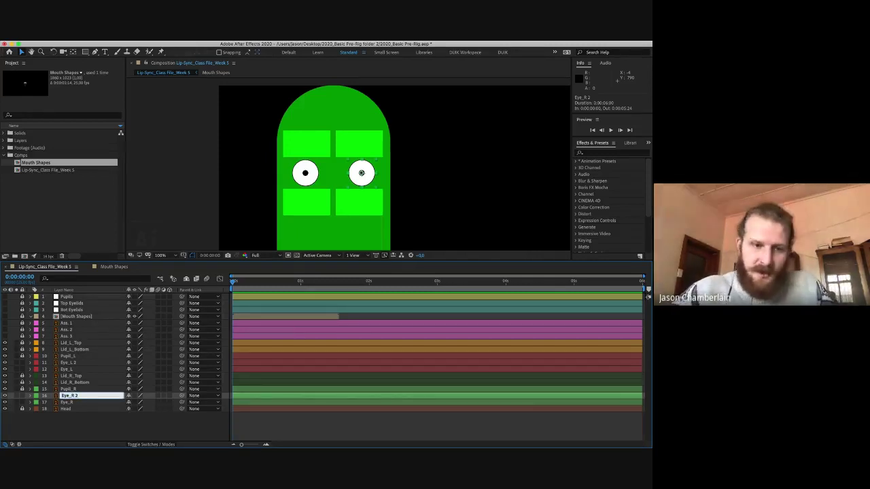
pyautogui.press('BackSpace')
pyautogui.press('BackSpace')
pyautogui.write('_M')
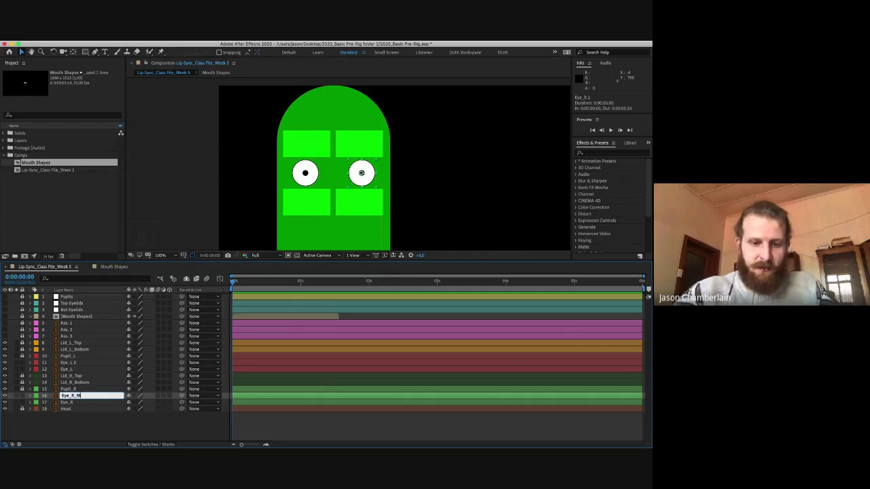
pyautogui.write('atte 1')
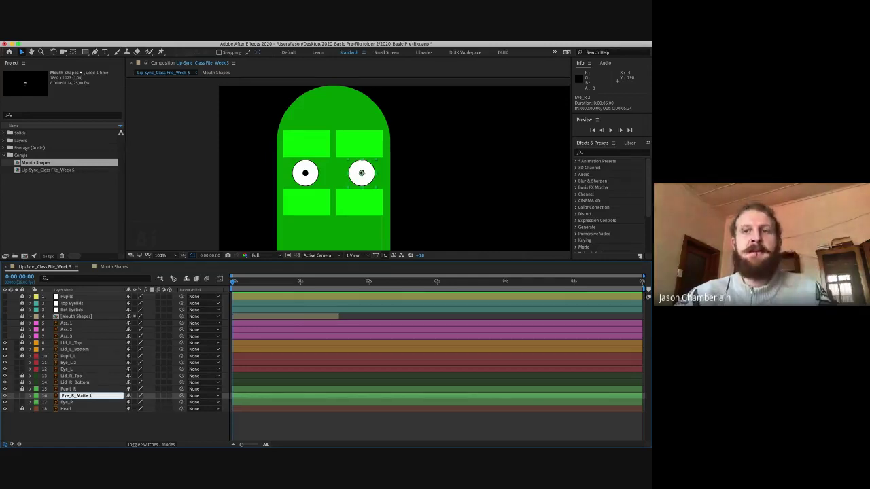
pyautogui.click(36, 395)
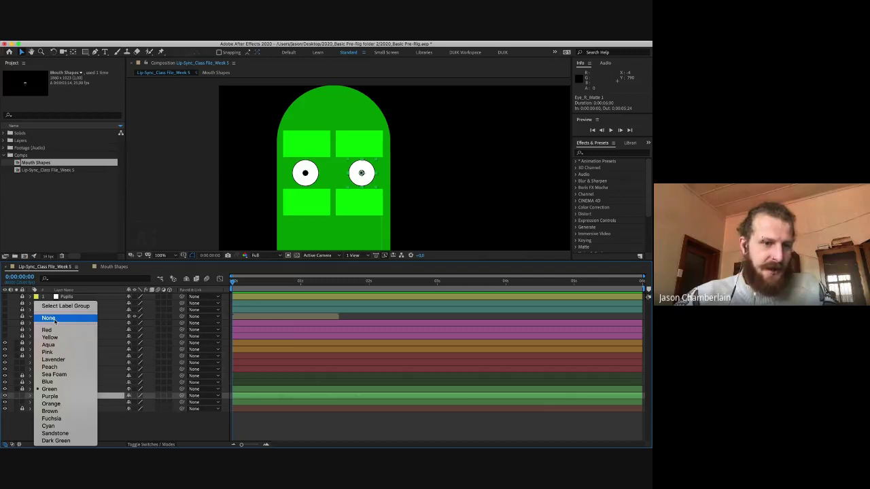
pyautogui.click(54, 319)
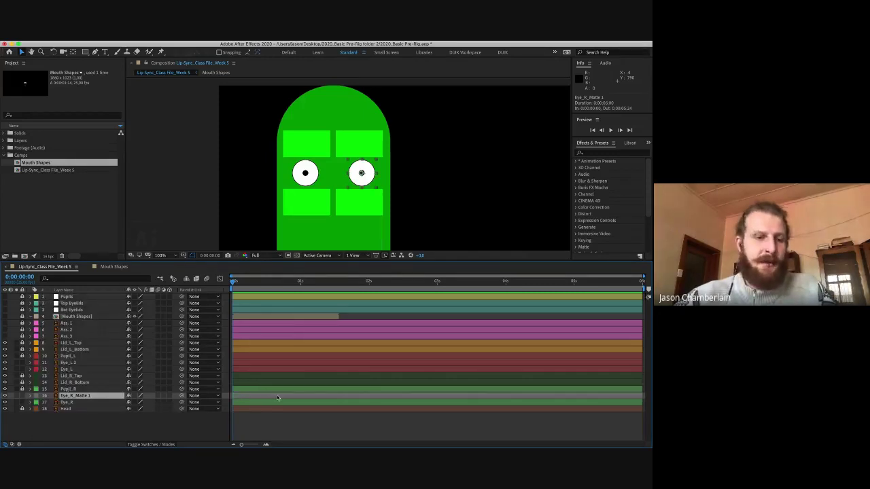
# - Rename the duplicate Eye_L layer as Eye_L_Matte 2
pyautogui.click(82, 362)
pyautogui.press('Return')
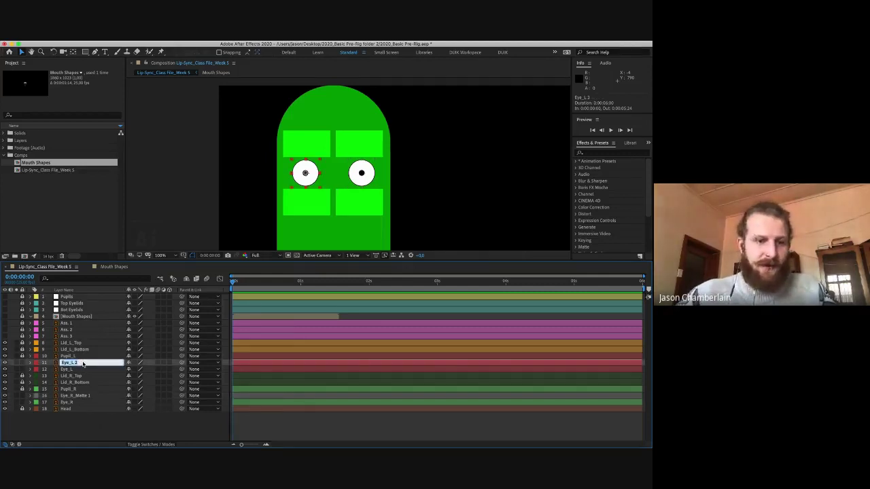
pyautogui.write('Eye_L_')
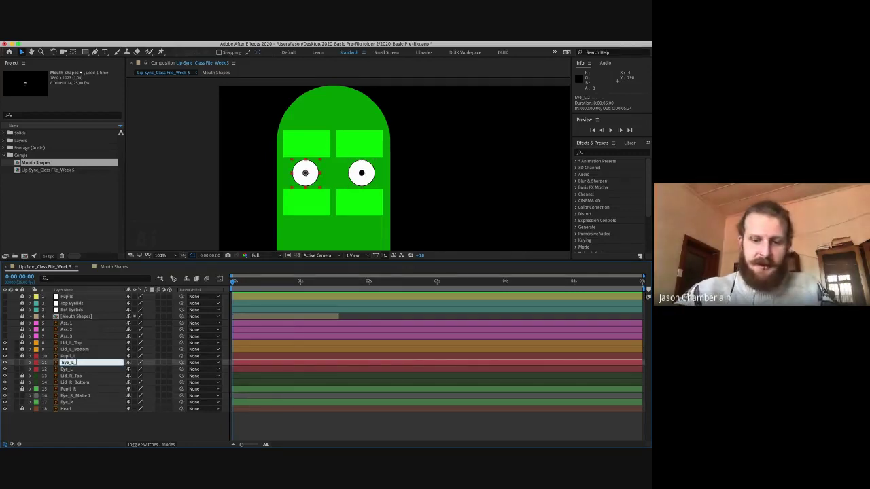
pyautogui.write('Matte 2')
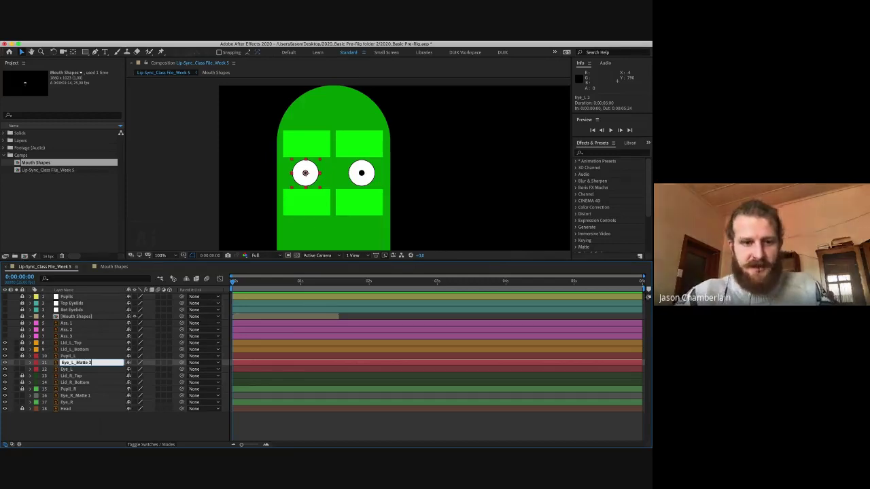
pyautogui.press('Return')
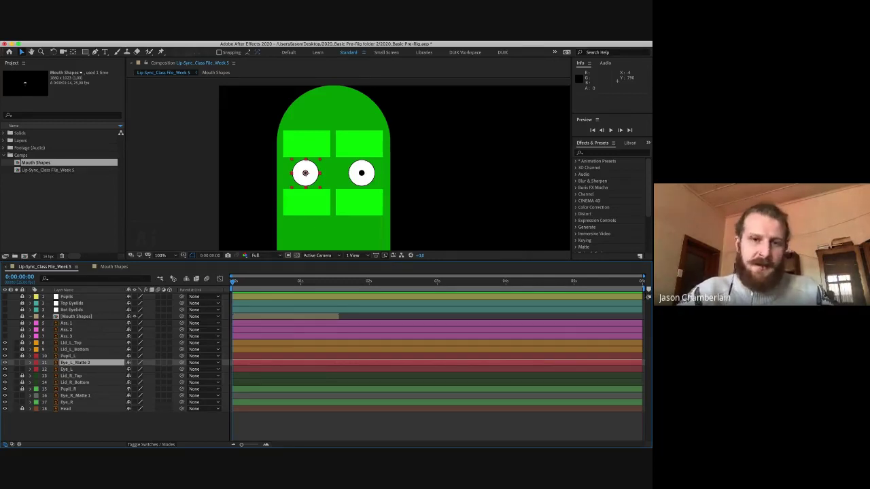
# - Duplicate the Eye_L_Matte 2 layer twice and select the middle of the three matte layers
pyautogui.click(79, 364)
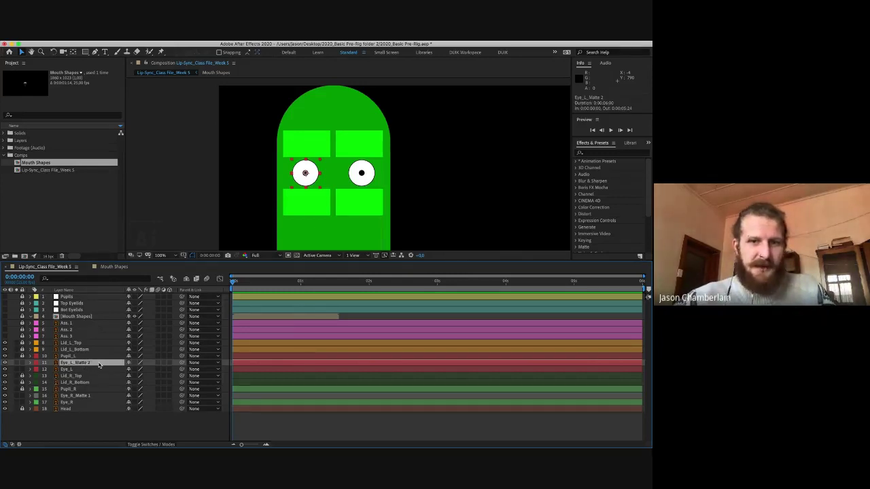
pyautogui.press('super+d')
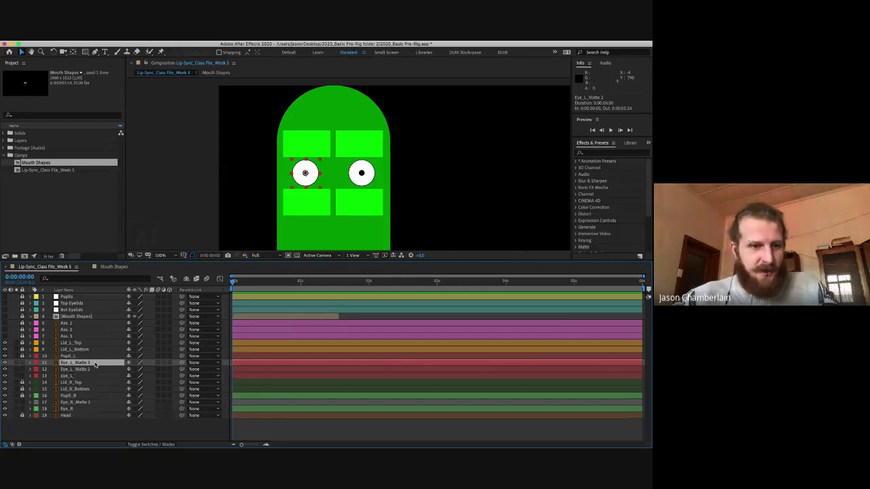
pyautogui.press('super+d')
pyautogui.click(96, 369)
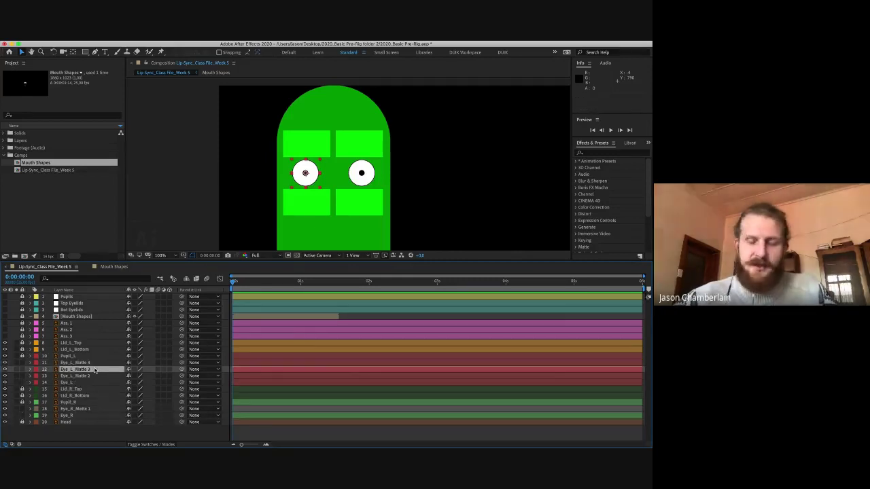
pyautogui.click(96, 376)
pyautogui.click(96, 370)
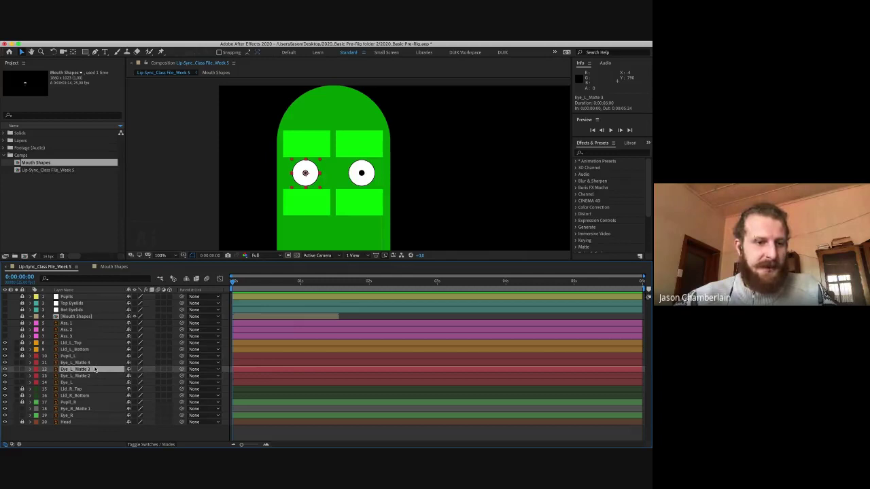
# - Move the Eye_L_Matte 2 layer directly above Lid_L_Top and check its visibility
pyautogui.click(95, 364)
pyautogui.click(95, 369)
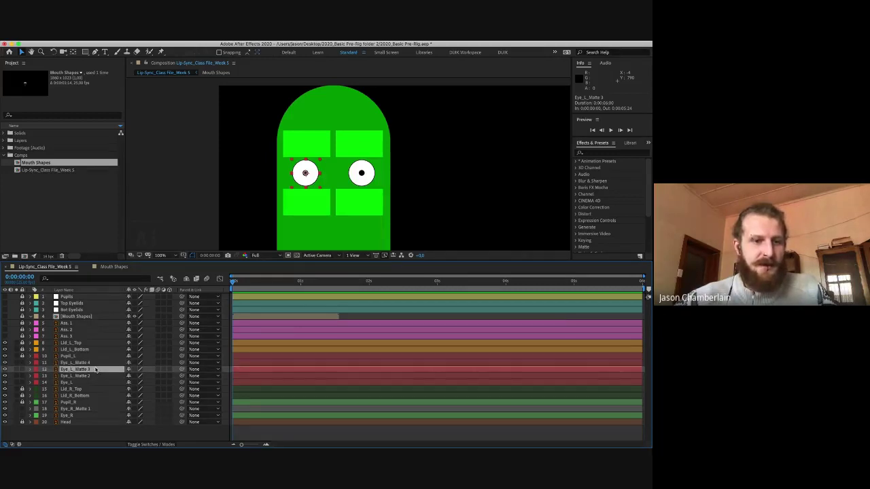
pyautogui.click(95, 364)
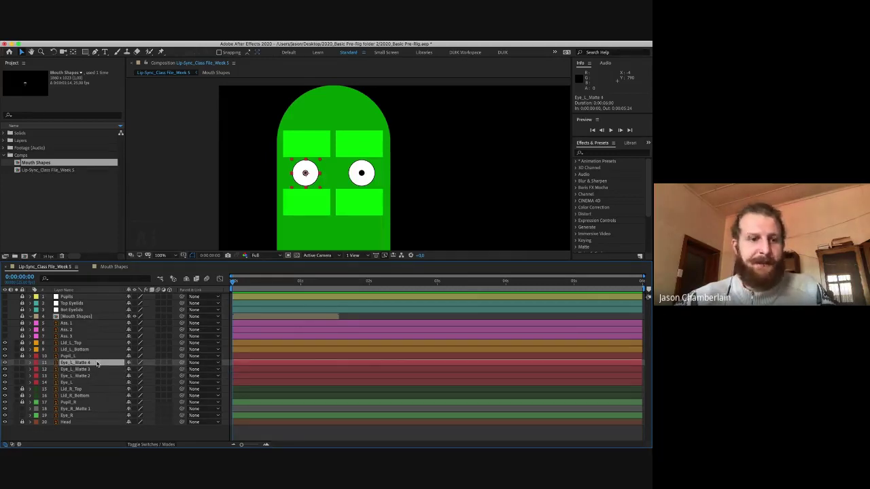
pyautogui.click(94, 376)
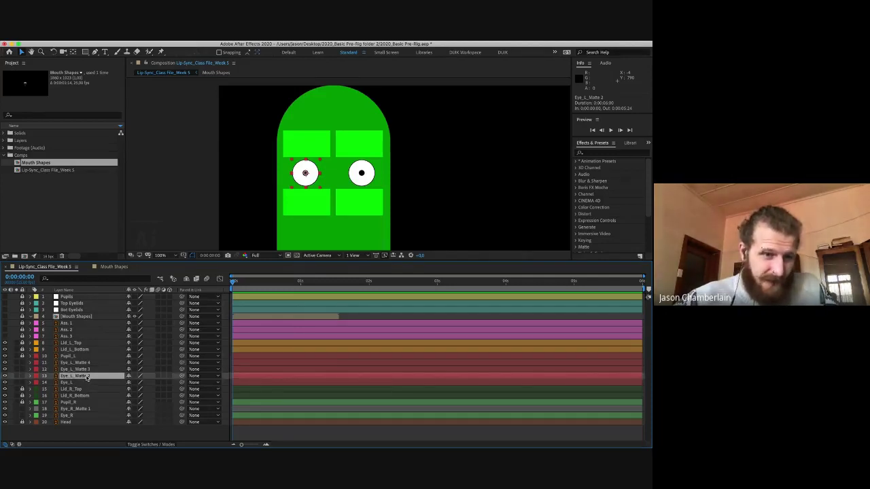
pyautogui.moveTo(87, 379); pyautogui.dragTo(86, 344)
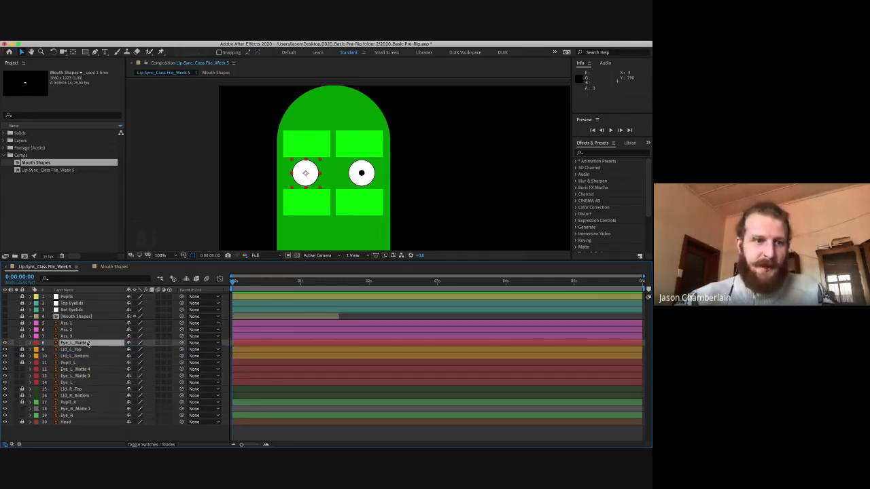
pyautogui.click(5, 343)
pyautogui.click(5, 343)
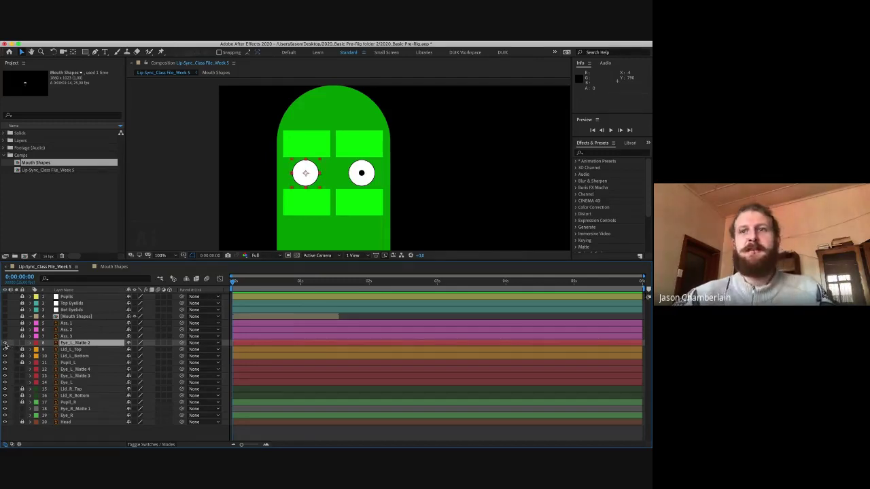
pyautogui.click(5, 343)
pyautogui.click(5, 343)
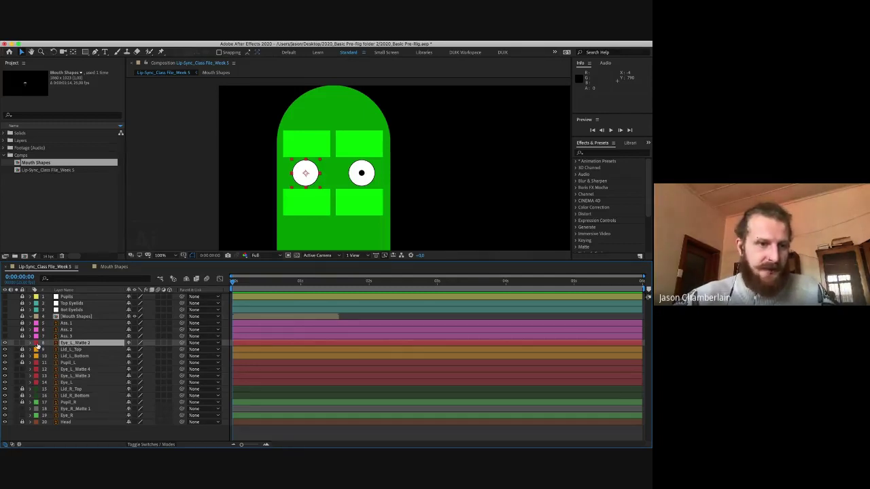
# - Set the label colour of Eye_L_Matte 2, Eye_L_Matte 3 and Eye_L_Matte 4 to None
pyautogui.click(37, 344)
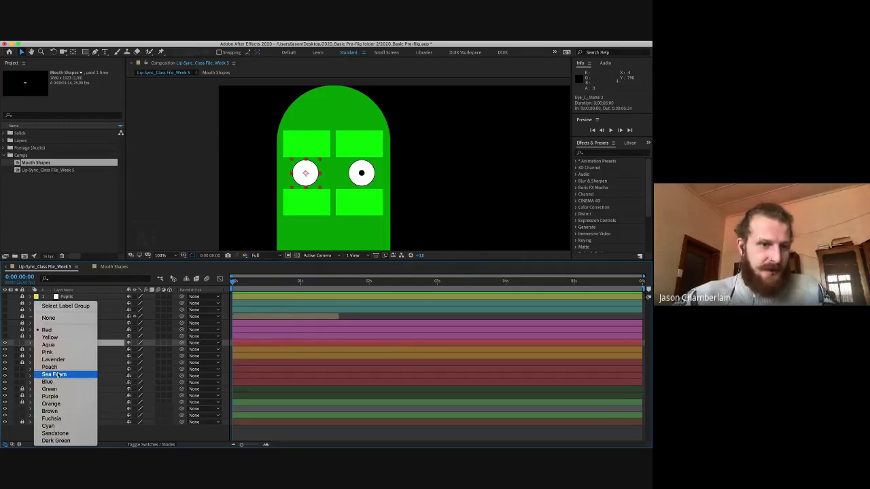
pyautogui.click(61, 319)
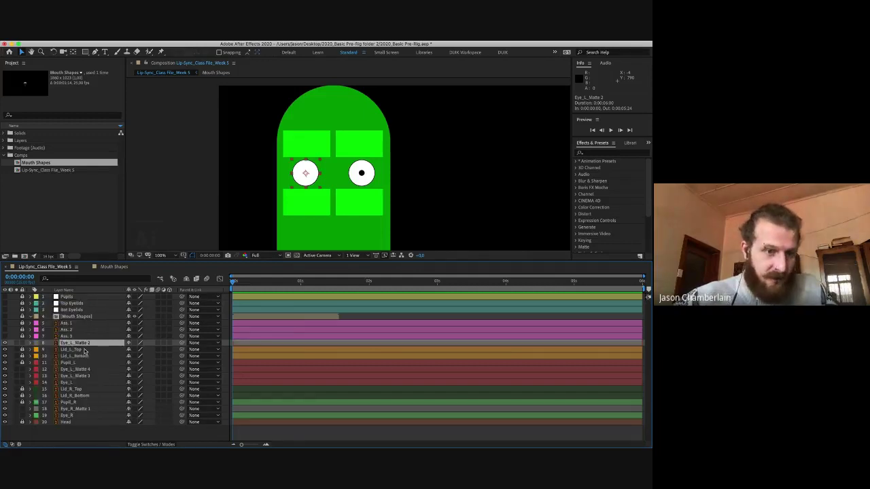
pyautogui.click(87, 371)
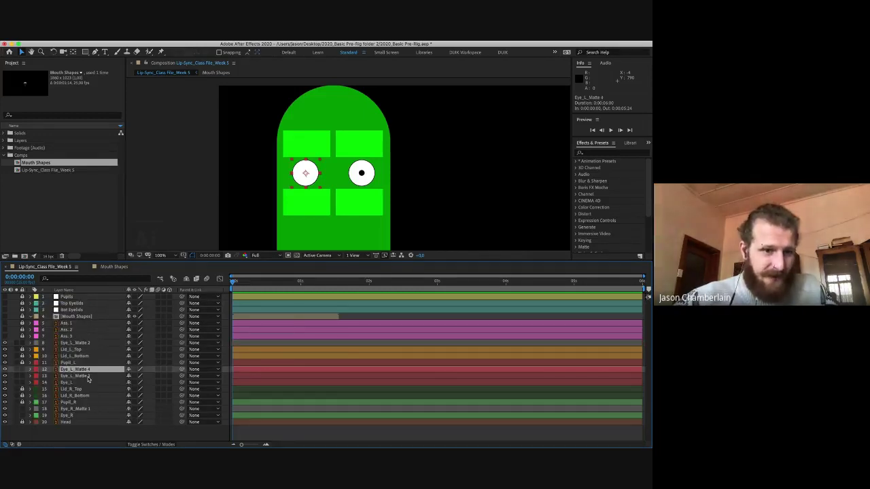
pyautogui.keyDown('shift'); pyautogui.click(88, 378); pyautogui.keyUp('shift')
pyautogui.click(37, 371)
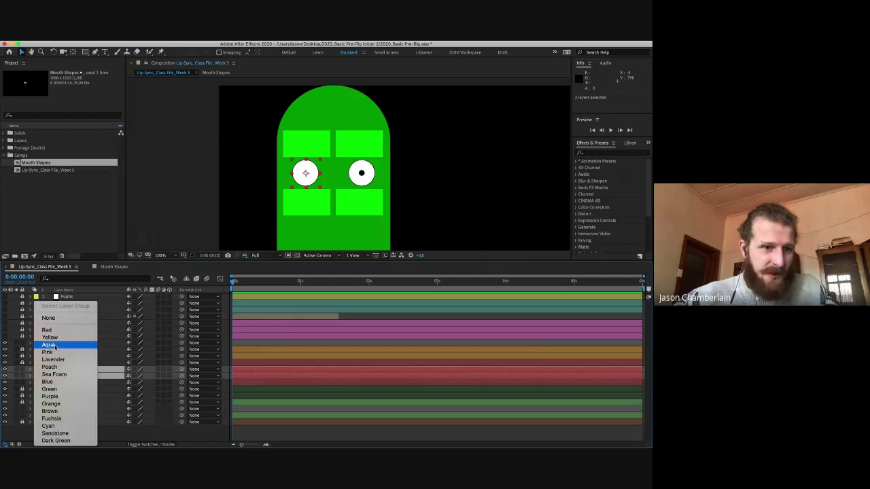
pyautogui.click(63, 324)
# - Move the Eye_L_Matte 3 layer directly above Lid_L_Bottom and Eye_L_Matte 4 directly above Pupil_L
pyautogui.click(83, 384)
pyautogui.click(85, 377)
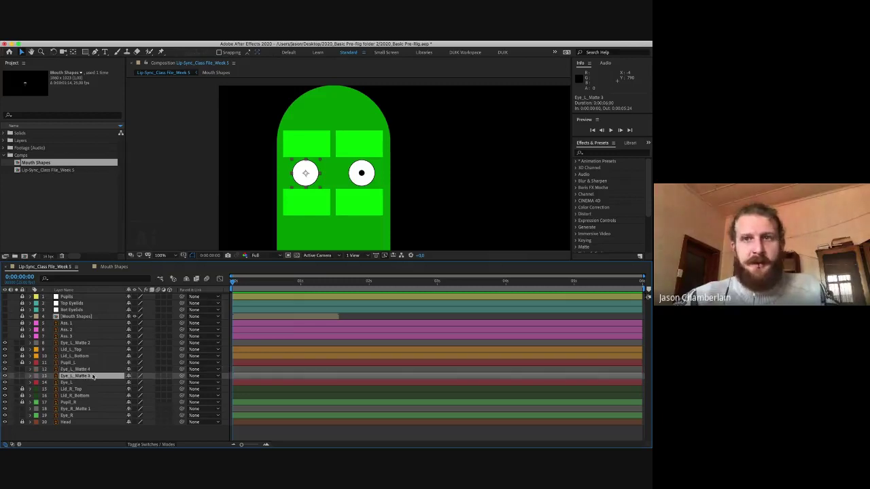
pyautogui.moveTo(95, 376); pyautogui.dragTo(94, 354)
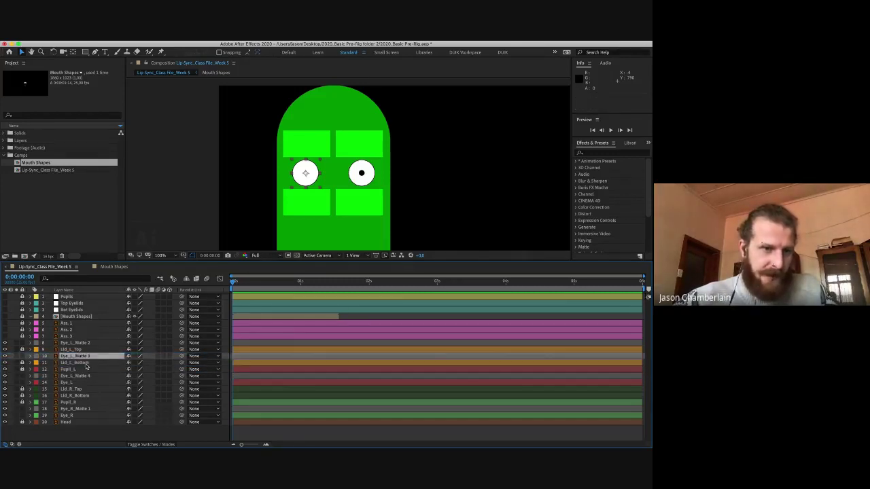
pyautogui.press('F2')
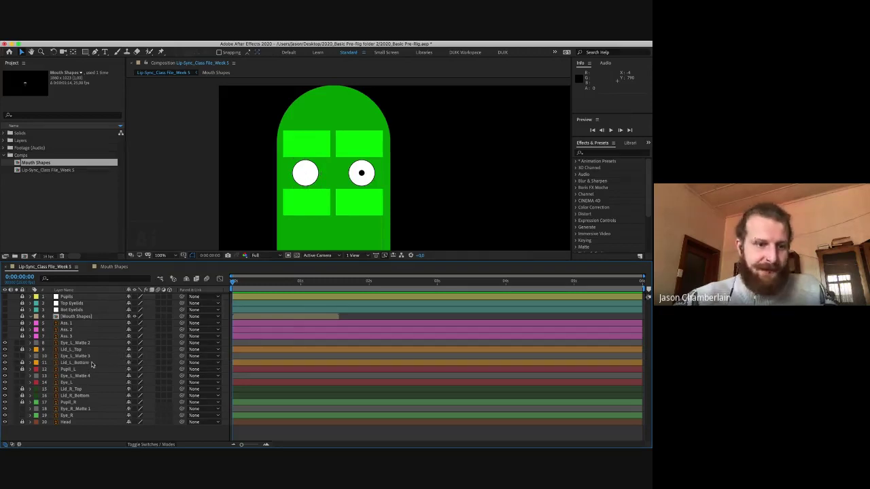
pyautogui.click(90, 377)
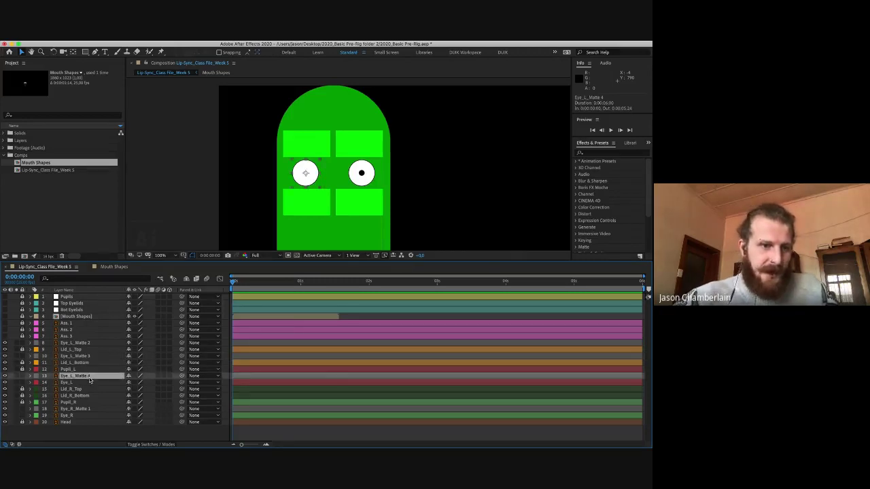
pyautogui.moveTo(77, 379); pyautogui.dragTo(86, 369)
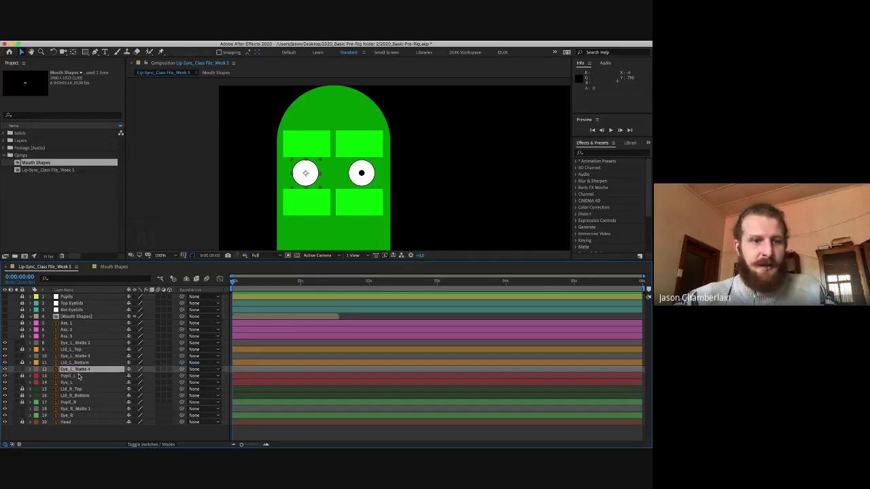
pyautogui.press('F2')
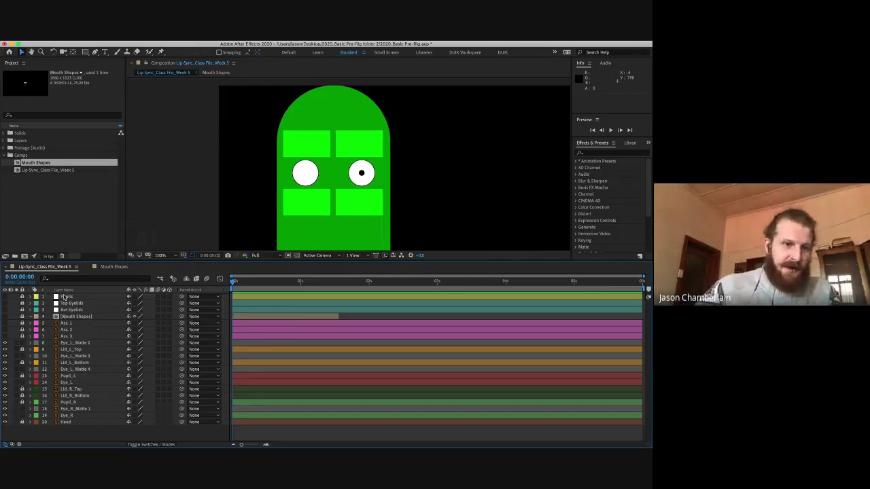
# - Review the stacking order of the three left-eye mattes and the Eye_L layer, one layer at a time
pyautogui.click(76, 342)
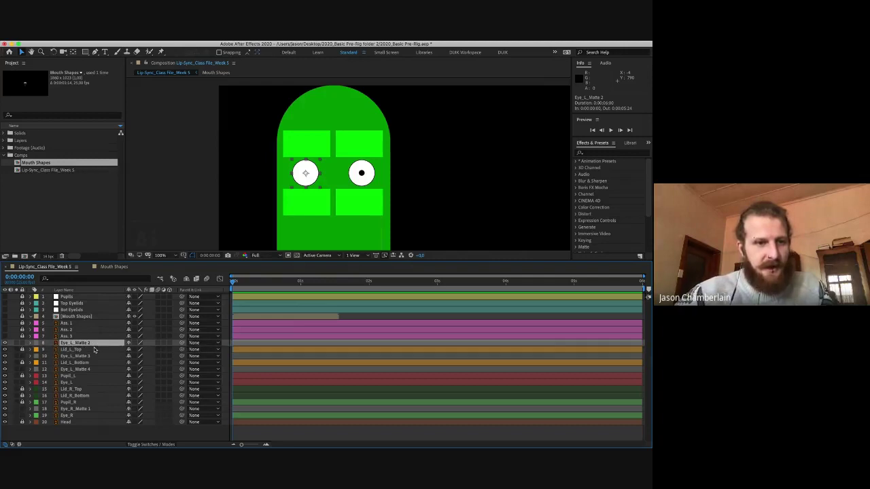
pyautogui.press('F2')
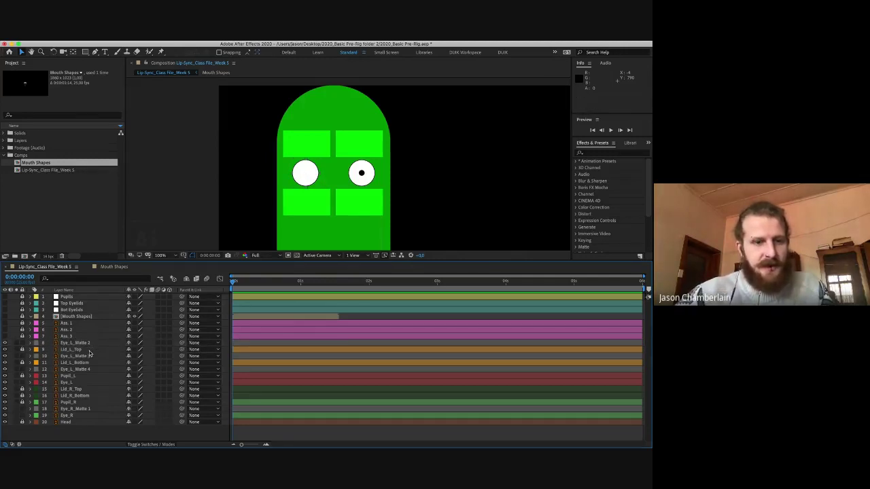
pyautogui.click(97, 355)
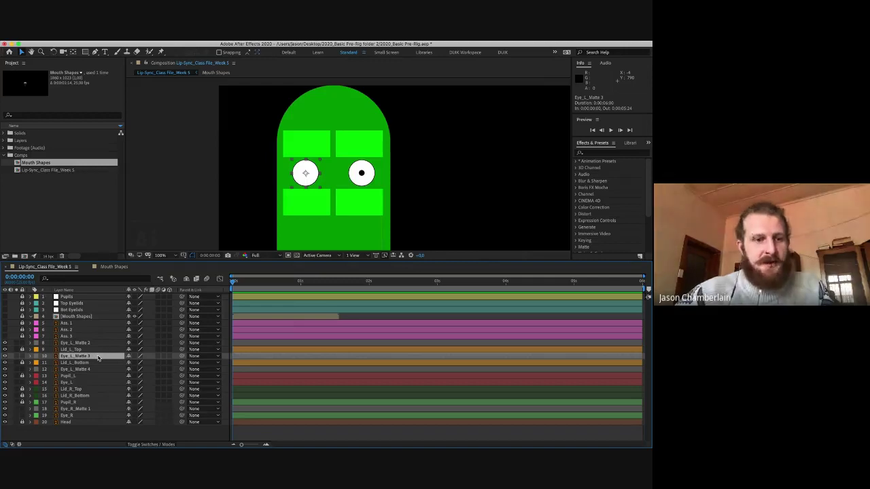
pyautogui.press('F2')
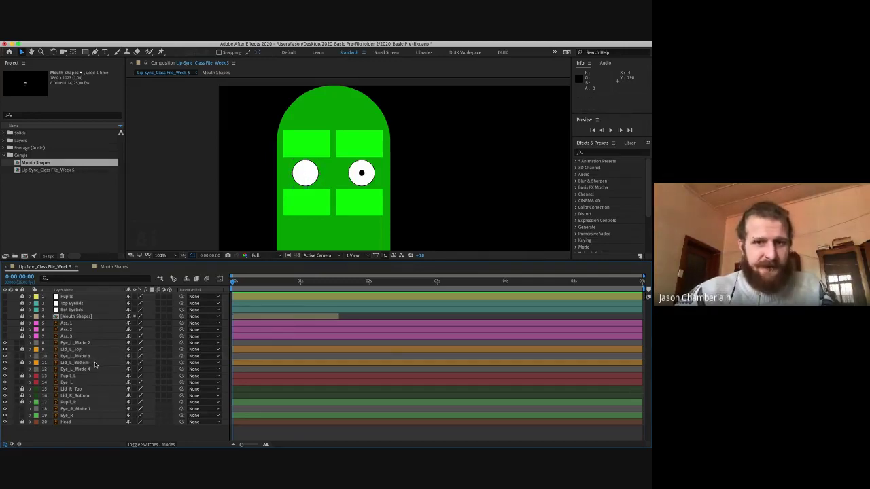
pyautogui.click(100, 369)
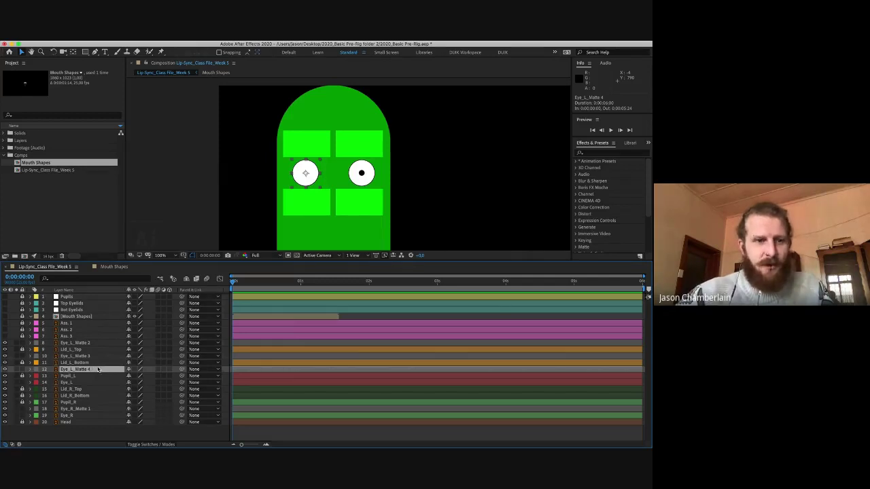
pyautogui.press('F2')
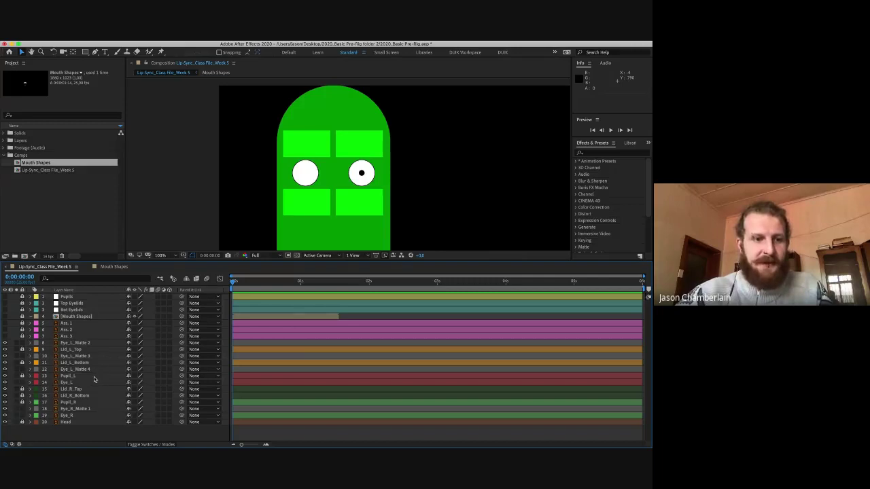
pyautogui.click(96, 382)
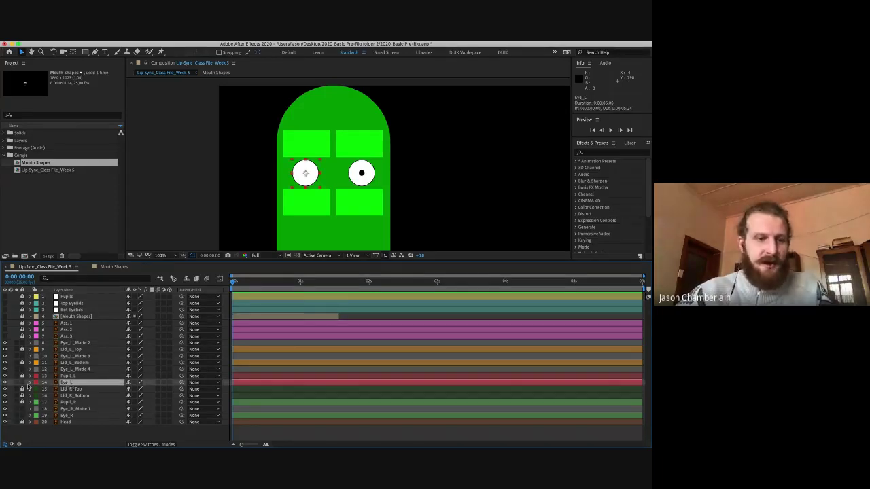
pyautogui.press('F2')
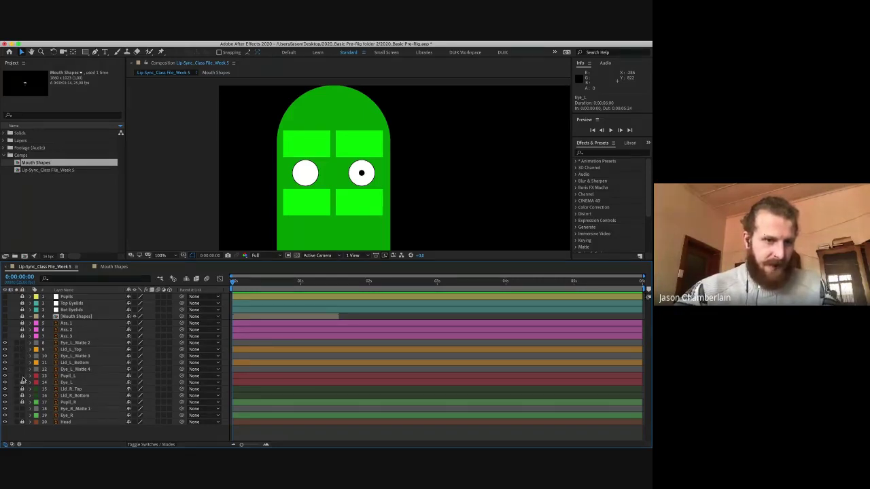
# - Apply an Alpha Matte to Pupil_L, Lid_L_Bottom and Lid_L_Top together, each using the matte layer directly above it
pyautogui.click(76, 376)
pyautogui.keyDown('super'); pyautogui.click(79, 363); pyautogui.keyUp('super')
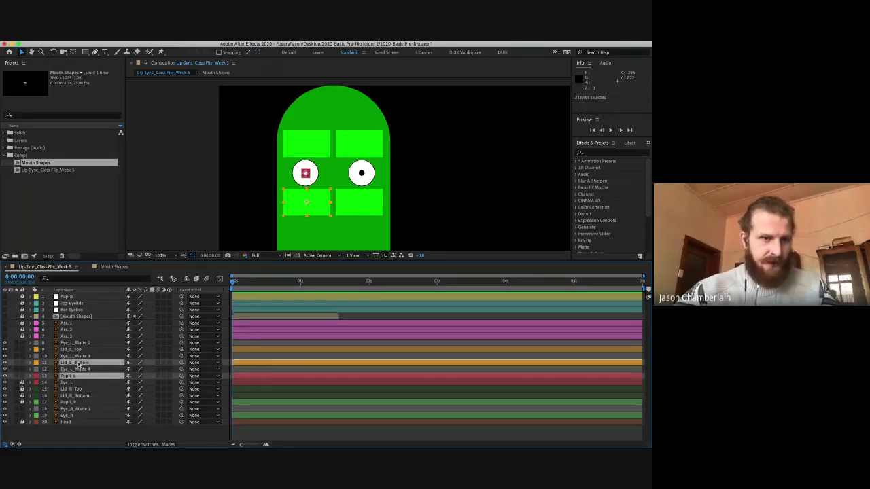
pyautogui.keyDown('super'); pyautogui.click(78, 349); pyautogui.keyUp('super')
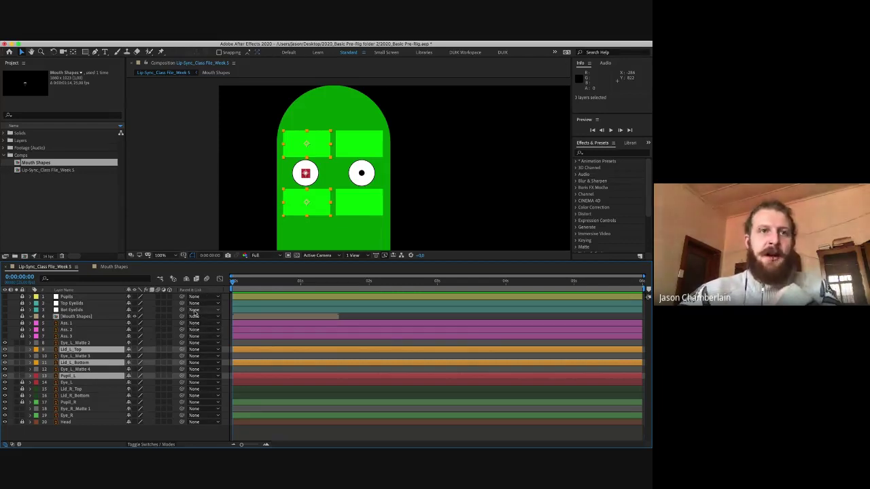
pyautogui.click(156, 445)
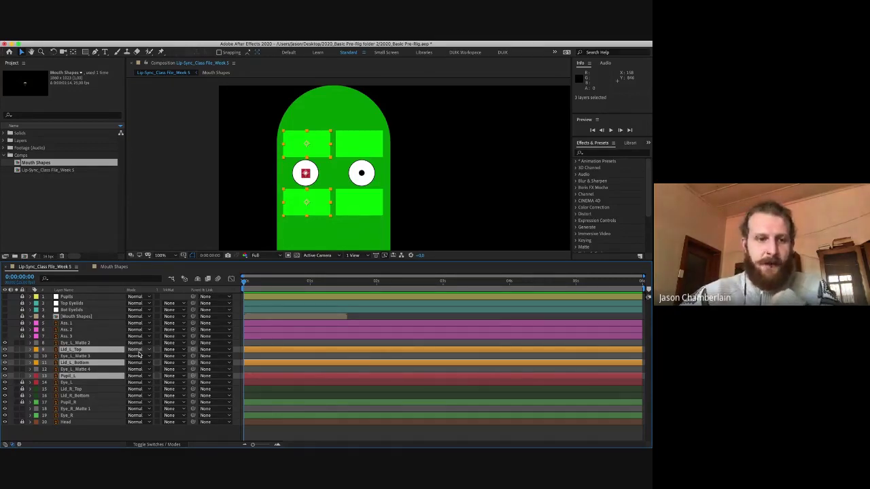
pyautogui.click(170, 350)
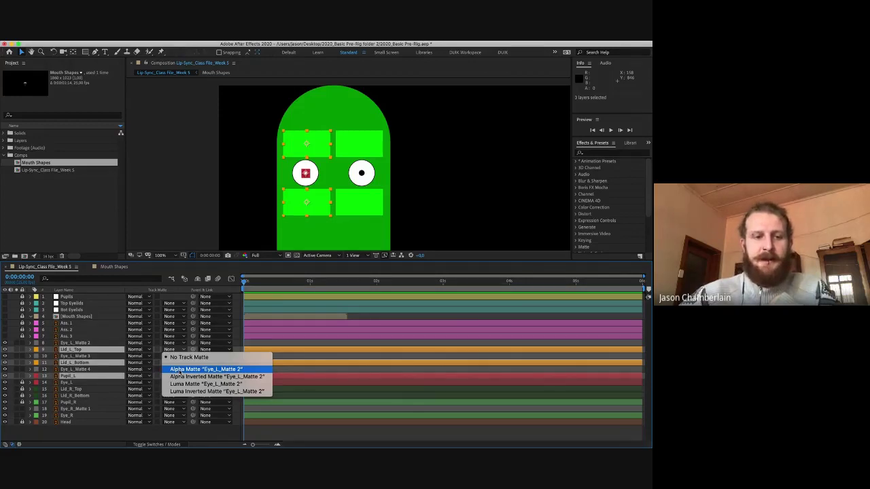
pyautogui.click(178, 371)
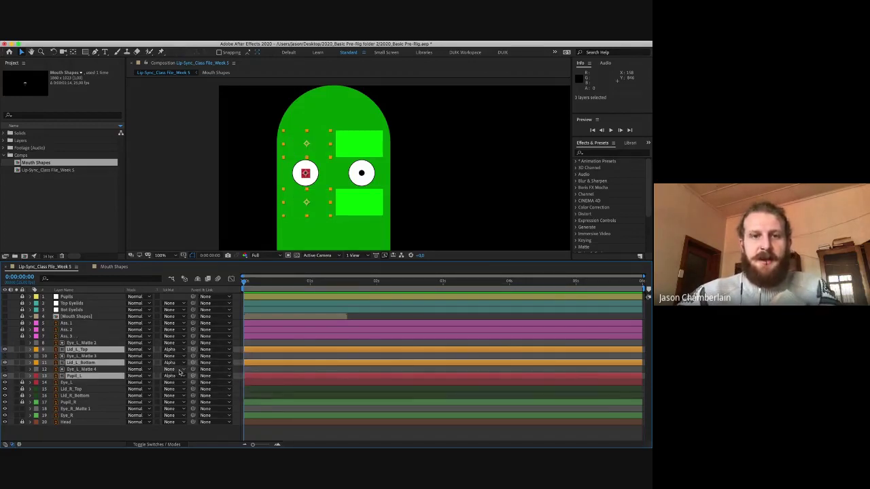
pyautogui.click(209, 160)
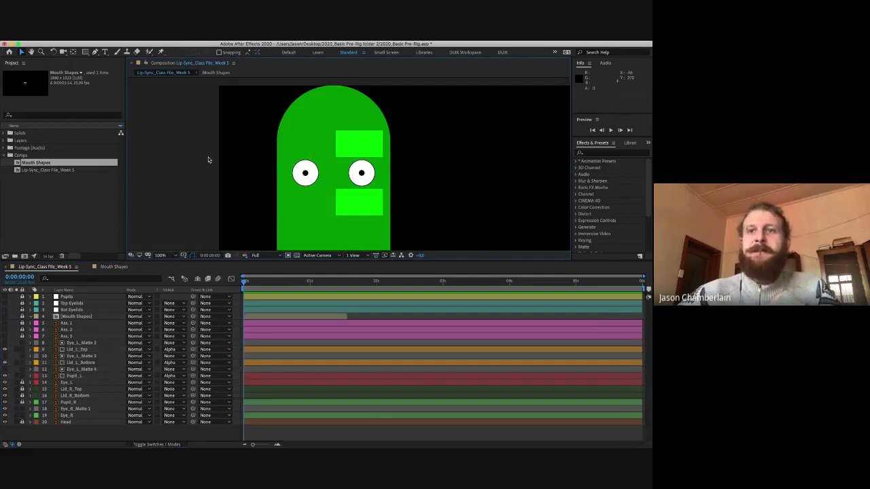
# - Test the lid mattes by moving Lid_L_Top about 58 px down and Lid_L_Bottom about 48 px up over the eye
pyautogui.click(316, 149)
pyautogui.moveTo(318, 148); pyautogui.dragTo(320, 160)
pyautogui.click(317, 208)
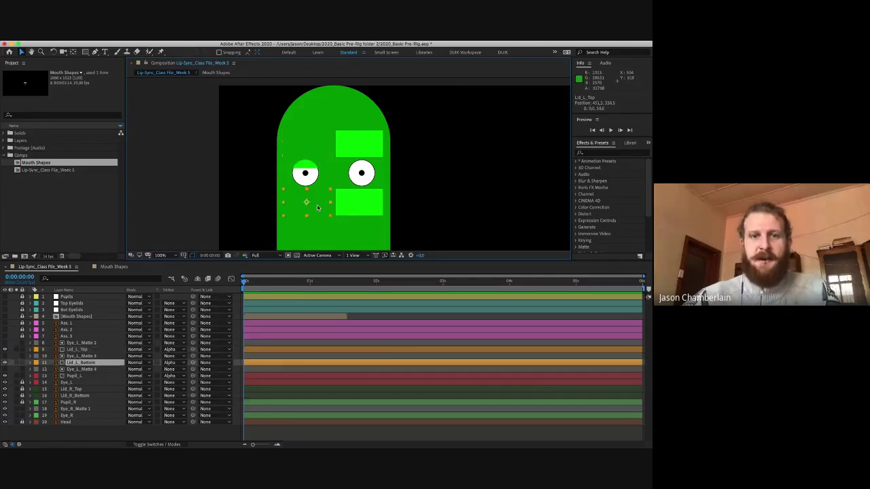
pyautogui.moveTo(319, 206); pyautogui.dragTo(318, 198)
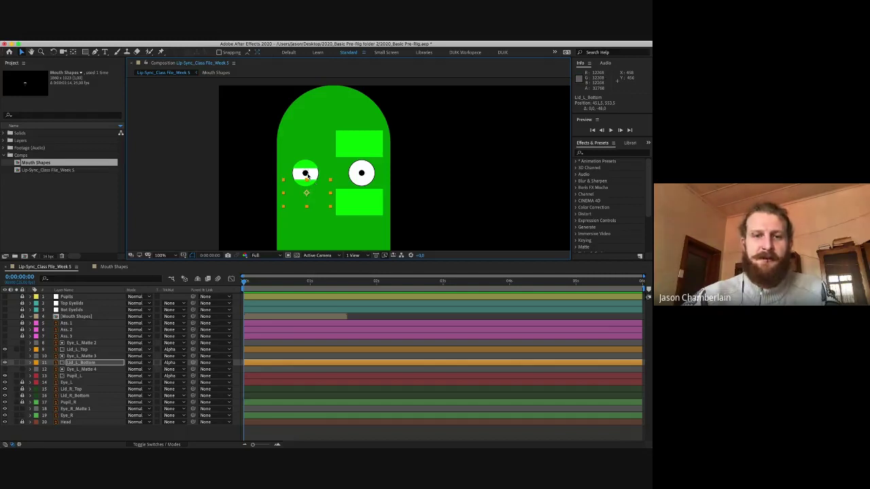
# - Test the pupil matte by moving the Pupil_L layer to the outer edge of its eye
pyautogui.click(305, 174)
pyautogui.press('.')
pyautogui.moveTo(262, 185); pyautogui.dragTo(237, 181)
pyautogui.click(154, 159)
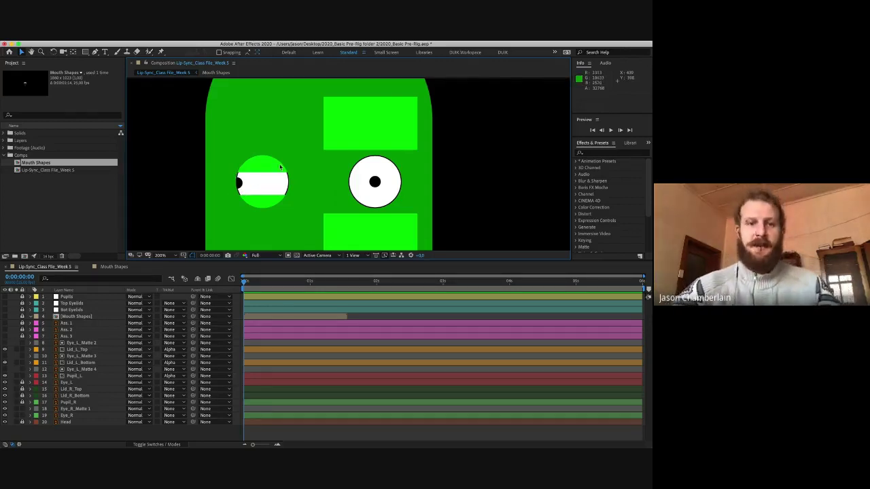
# - Undo the test moves of the Pupil_L, Lid_L_Bottom and Lid_L_Top layers and clear the selection
pyautogui.press('super+z')
pyautogui.press('super+z')
pyautogui.press('super+z')
pyautogui.press('super+z')
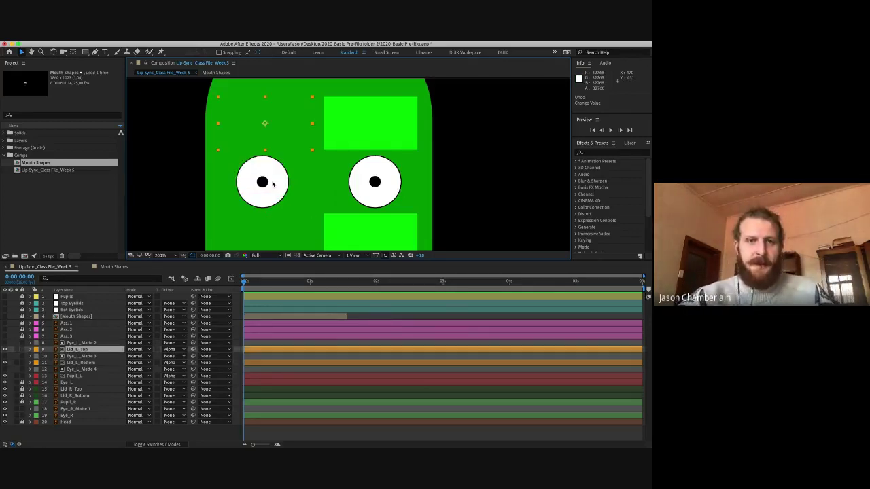
pyautogui.click(370, 127)
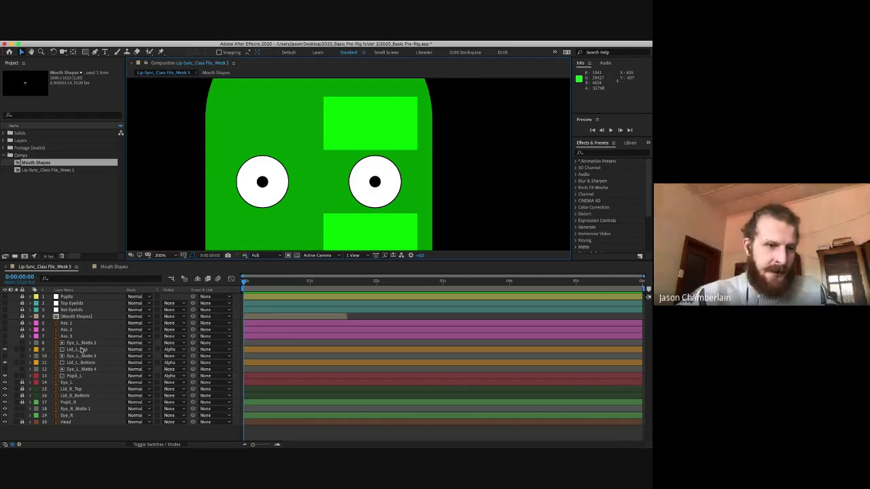
# - Lock the left eye's matte, lid and pupil layers, and unlock Lid_R_Top, Lid_R_Bottom and Pupil_R
pyautogui.click(74, 343)
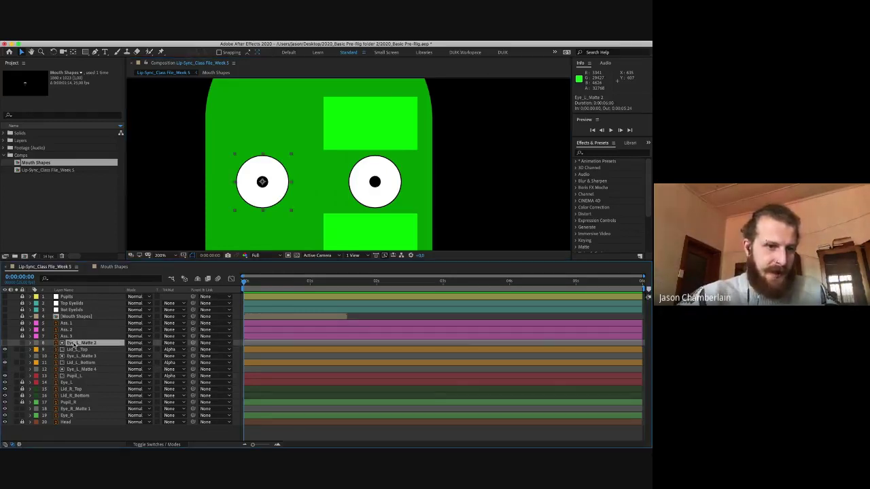
pyautogui.click(22, 344)
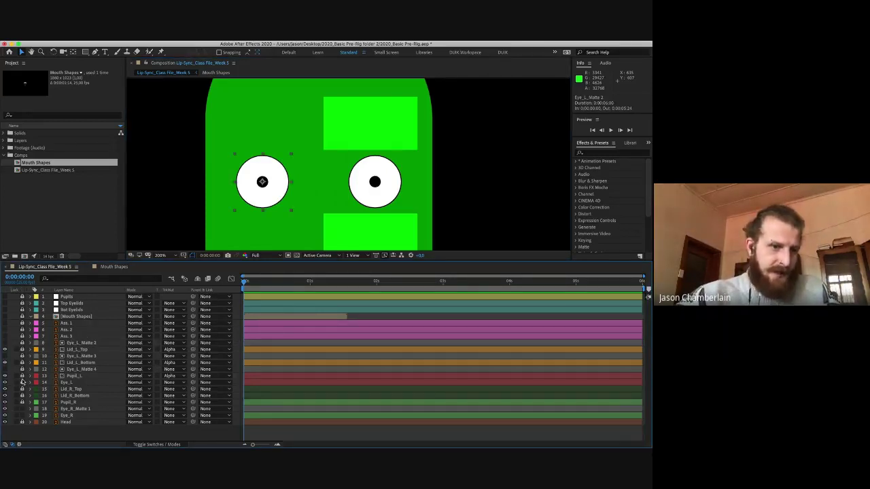
pyautogui.click(77, 385)
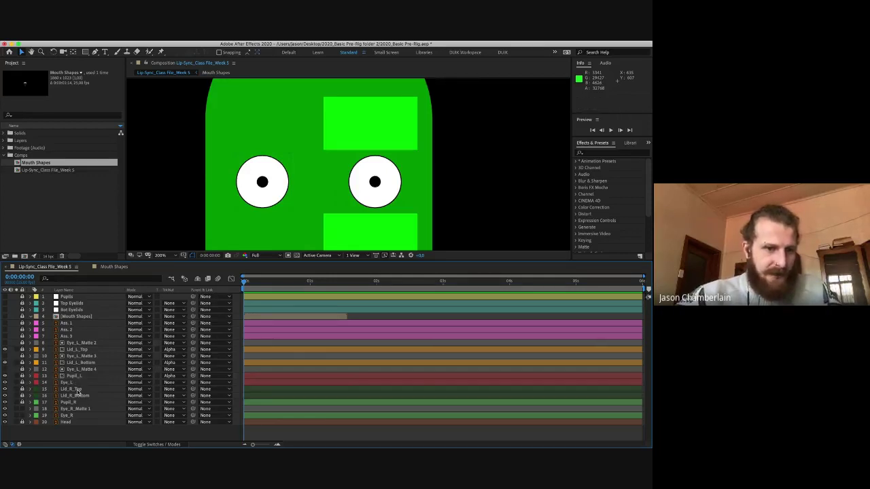
pyautogui.click(77, 391)
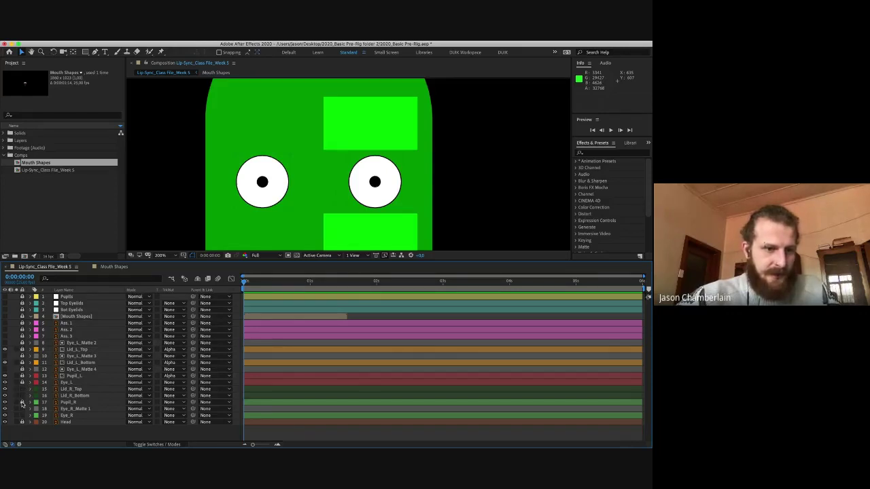
# - Duplicate the Eye_R_Matte 1 layer three times
pyautogui.click(83, 411)
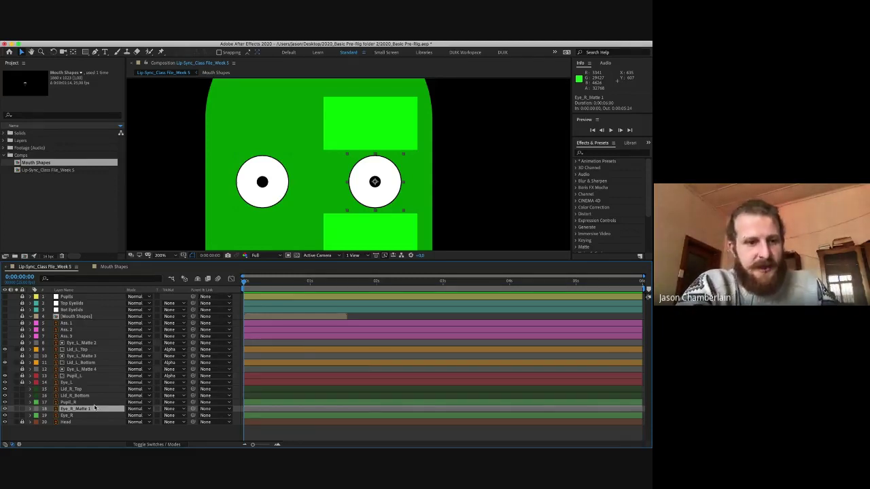
pyautogui.press('super+d')
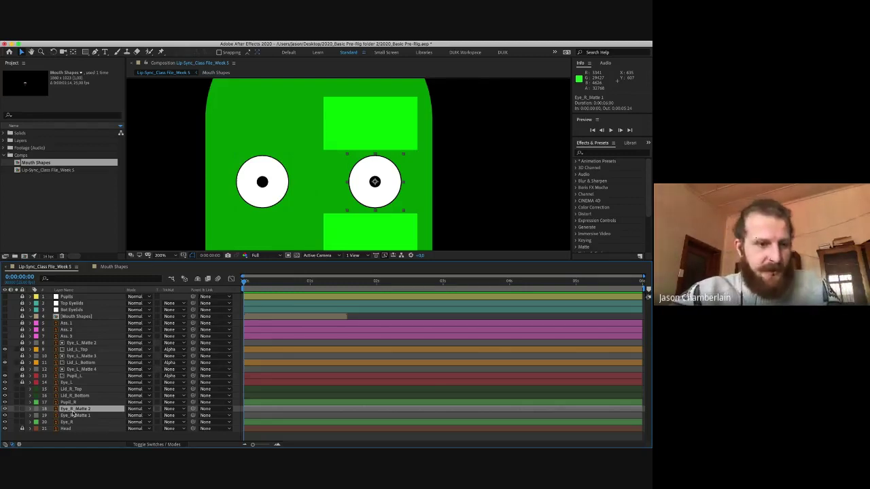
pyautogui.press('super+d')
pyautogui.press('super+d')
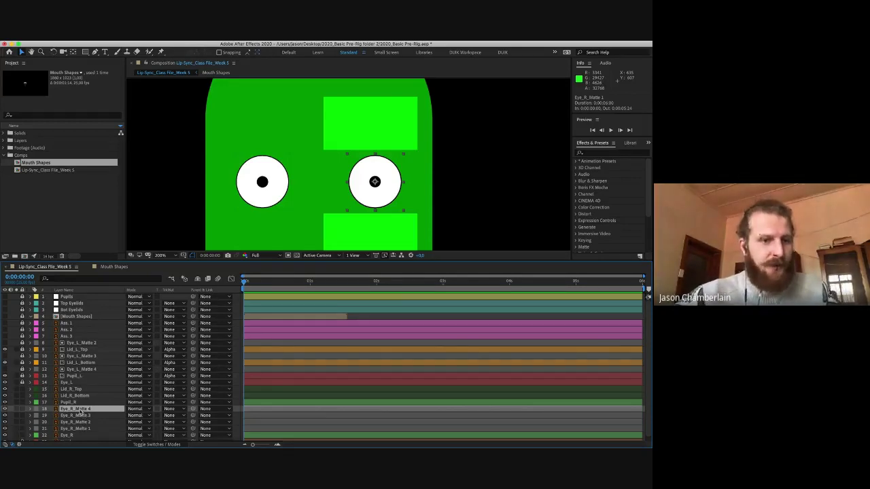
# - Place one matte copy directly above each of Lid_R_Top, Lid_R_Bottom and Pupil_R, and delete the spare Eye_R_Matte 1
pyautogui.moveTo(81, 411)
pyautogui.mouseDown()
pyautogui.moveTo(86, 389)
pyautogui.moveTo(82, 417)
pyautogui.mouseUp()
pyautogui.click(81, 416)
pyautogui.click(89, 422)
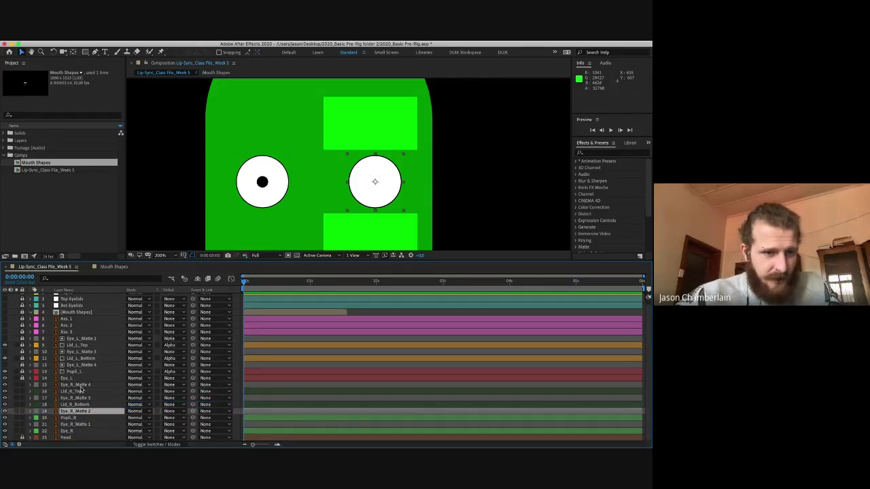
pyautogui.click(87, 426)
pyautogui.press('Delete')
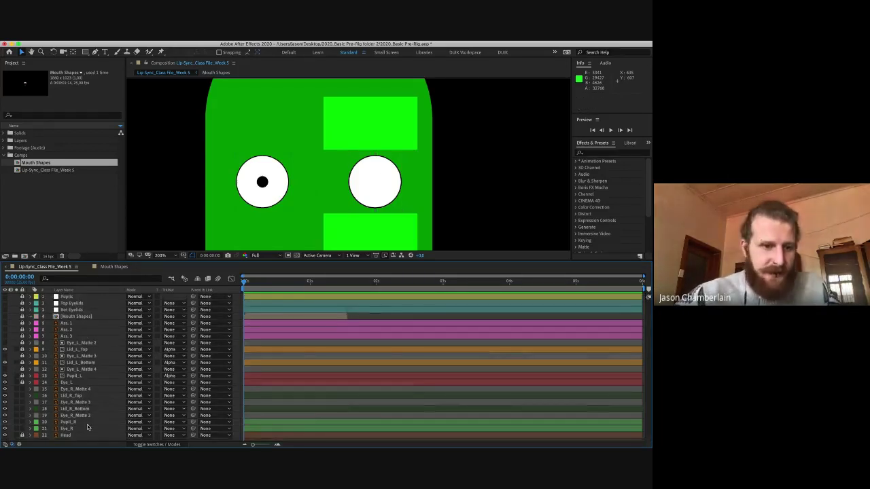
# - Check the right eye's layer order, going through each matte and the lid or pupil layer beneath it
pyautogui.click(79, 391)
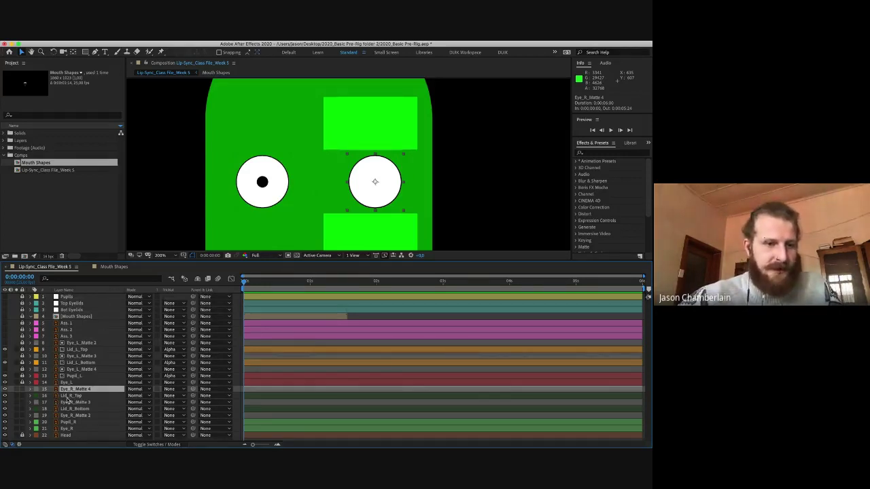
pyautogui.click(68, 397)
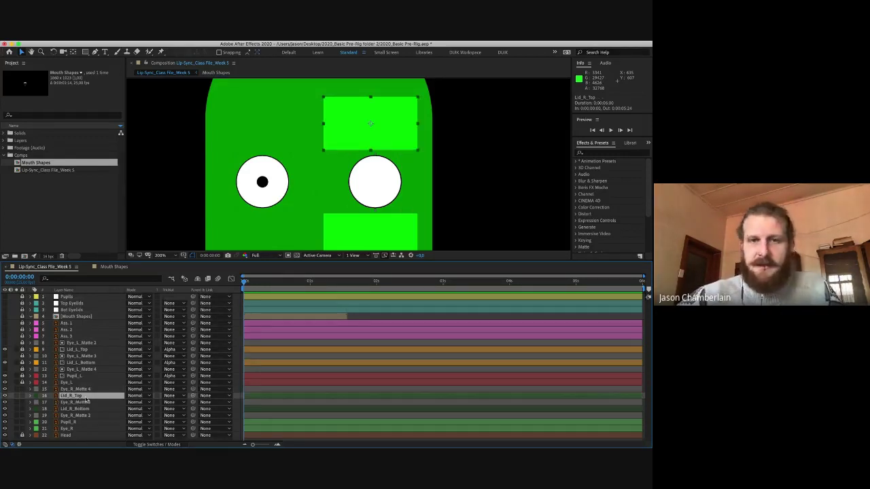
pyautogui.click(89, 403)
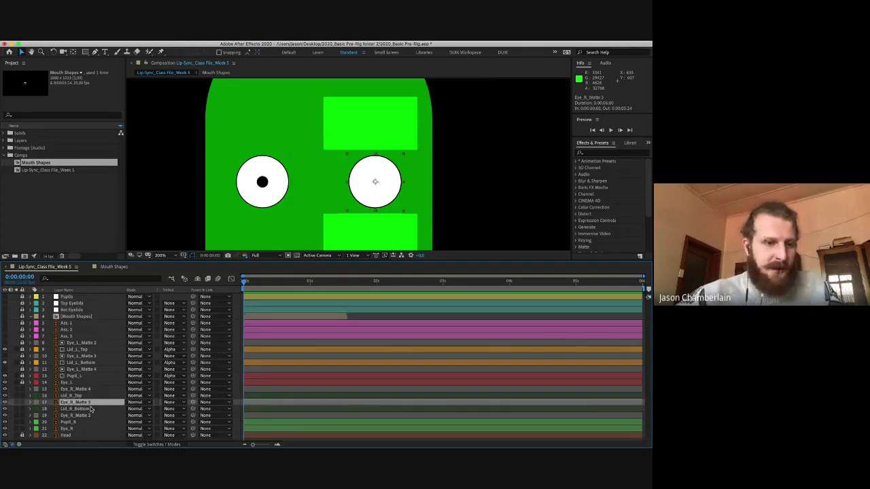
pyautogui.click(100, 409)
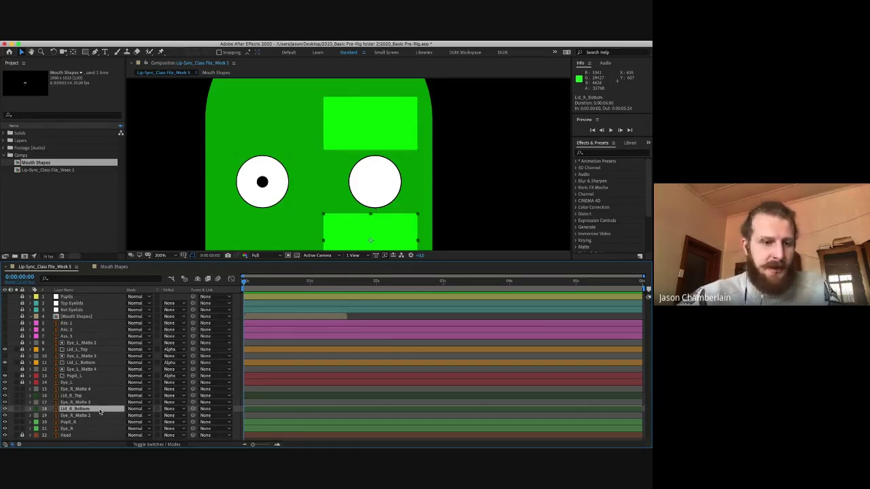
pyautogui.click(100, 416)
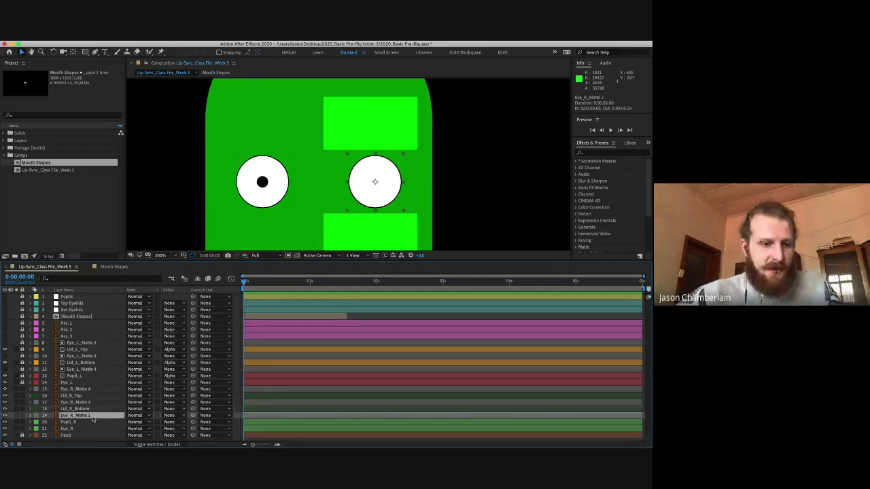
# - Apply an Alpha Matte to Pupil_R, Lid_R_Bottom and Lid_R_Top together, each using the matte layer directly above it
pyautogui.click(104, 423)
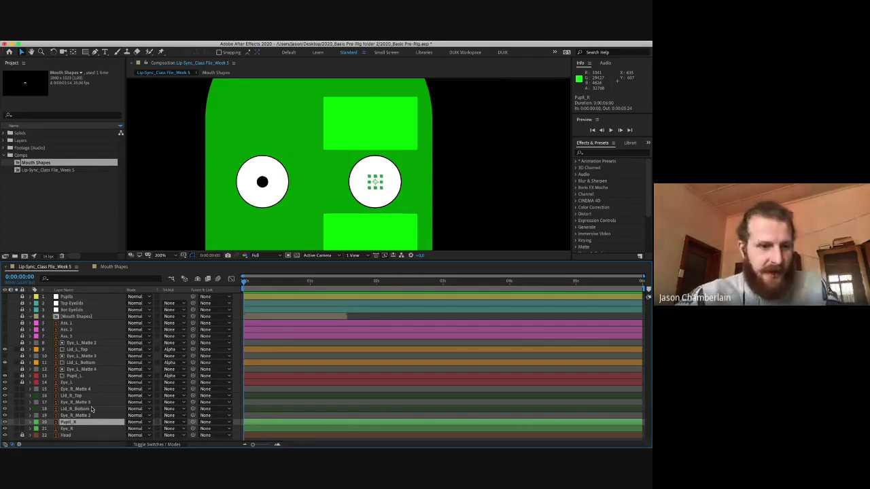
pyautogui.keyDown('super'); pyautogui.click(91, 409); pyautogui.keyUp('super')
pyautogui.keyDown('super'); pyautogui.click(87, 397); pyautogui.keyUp('super')
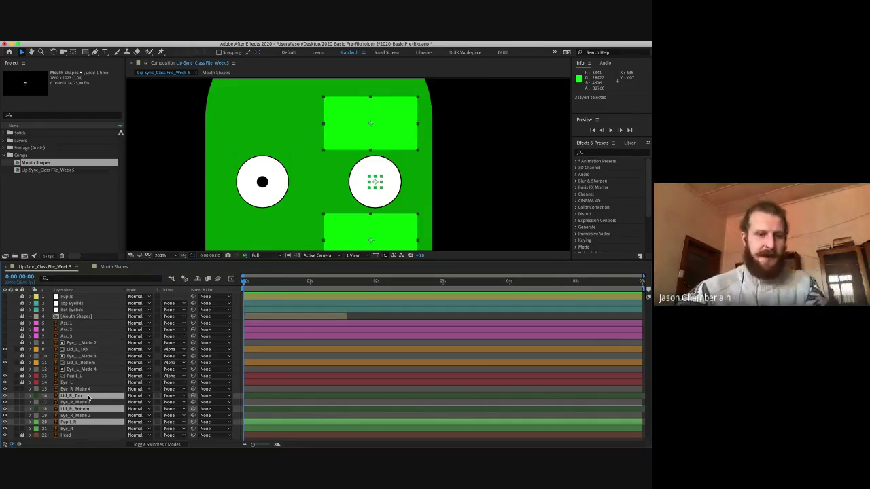
pyautogui.click(169, 396)
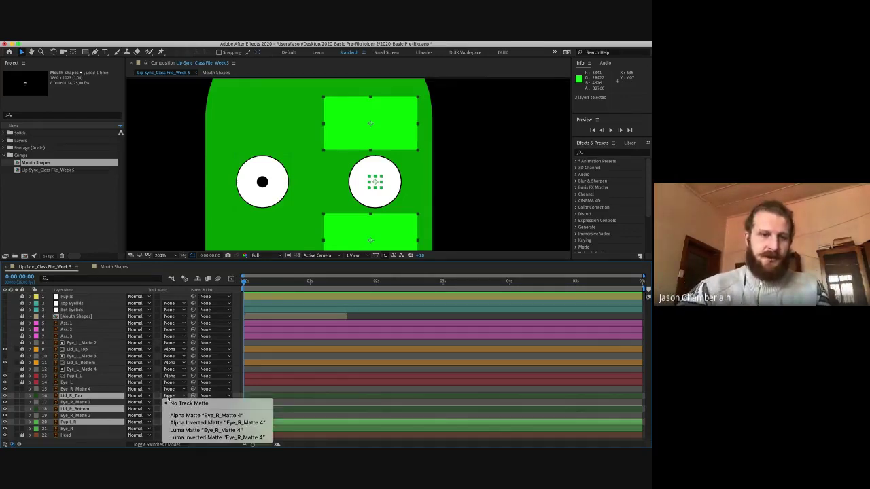
pyautogui.click(178, 415)
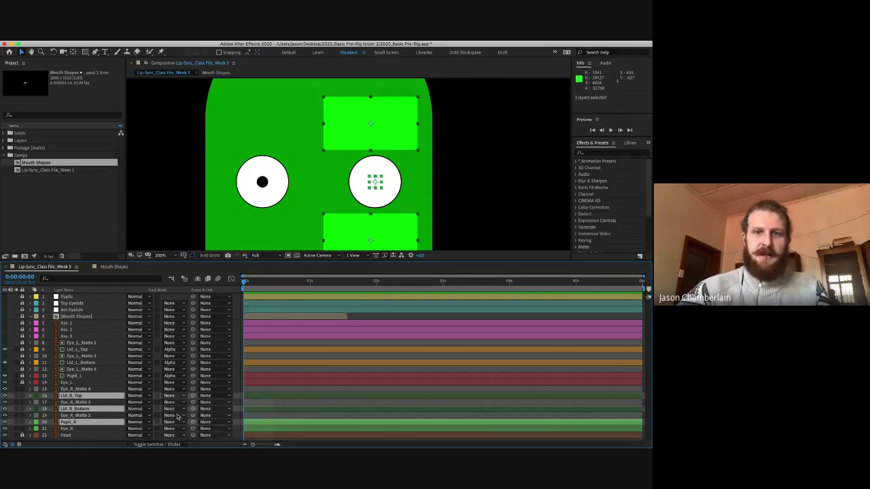
pyautogui.click(451, 165)
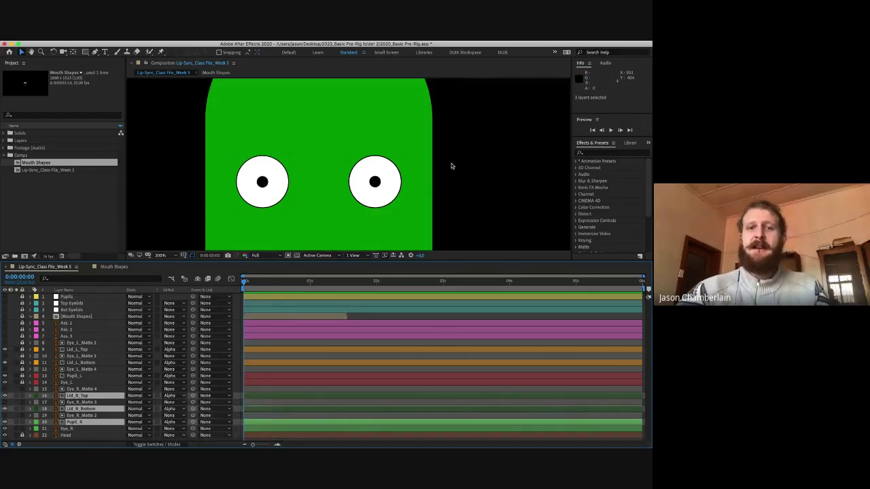
# - Test the right eye's mattes by moving Lid_R_Top about 54 px down, Lid_R_Bottom about 48 px up and Pupil_R to the eye's outer edge
pyautogui.click(417, 132)
pyautogui.moveTo(390, 123); pyautogui.dragTo(392, 143)
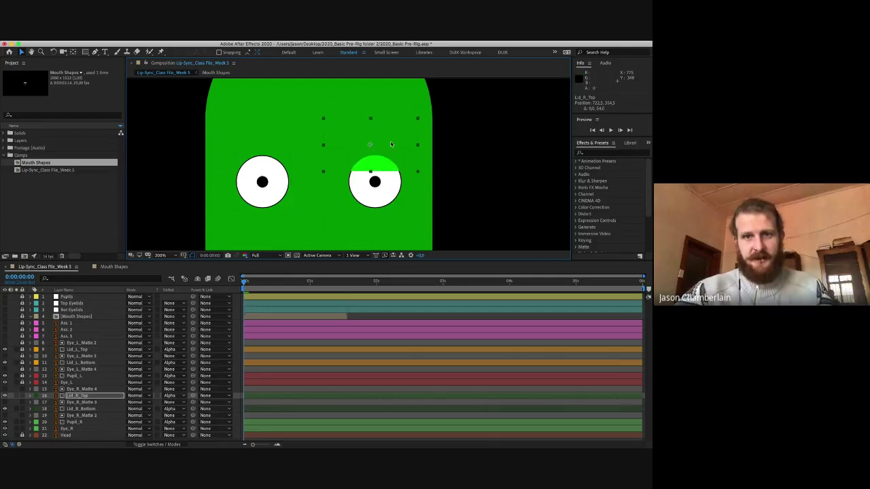
pyautogui.moveTo(393, 242); pyautogui.dragTo(393, 220)
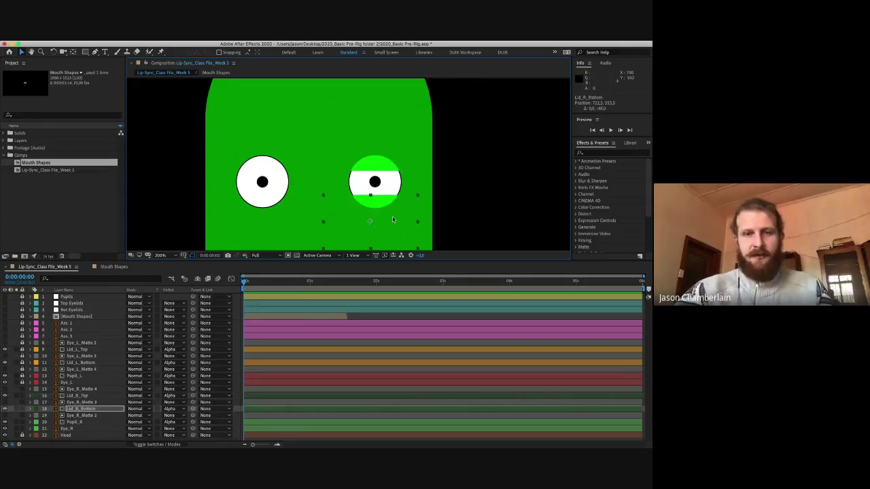
pyautogui.click(375, 182)
pyautogui.moveTo(374, 181); pyautogui.dragTo(399, 181)
# - Undo the test moves of Pupil_R, Lid_R_Bottom and Lid_R_Top and clear the selection
pyautogui.click(488, 167)
pyautogui.press('super+z')
pyautogui.press('super+z')
pyautogui.press('super+z')
pyautogui.press('super+z')
pyautogui.press('super+z')
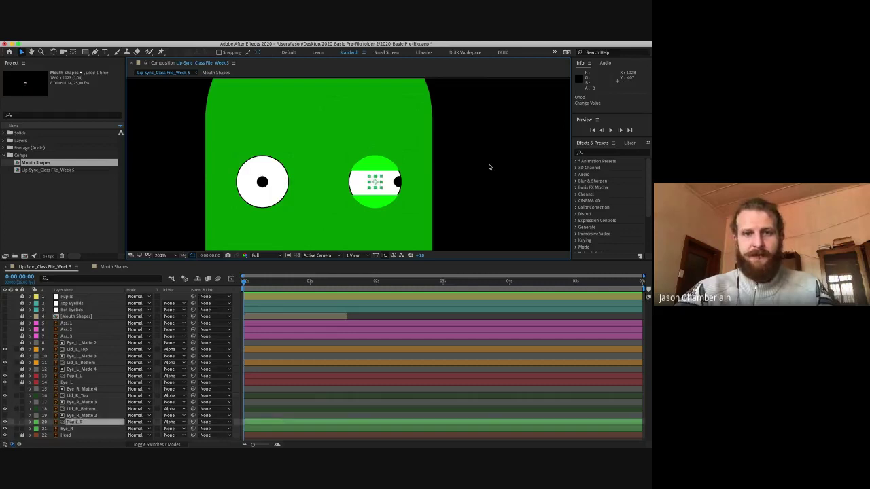
pyautogui.click(488, 167)
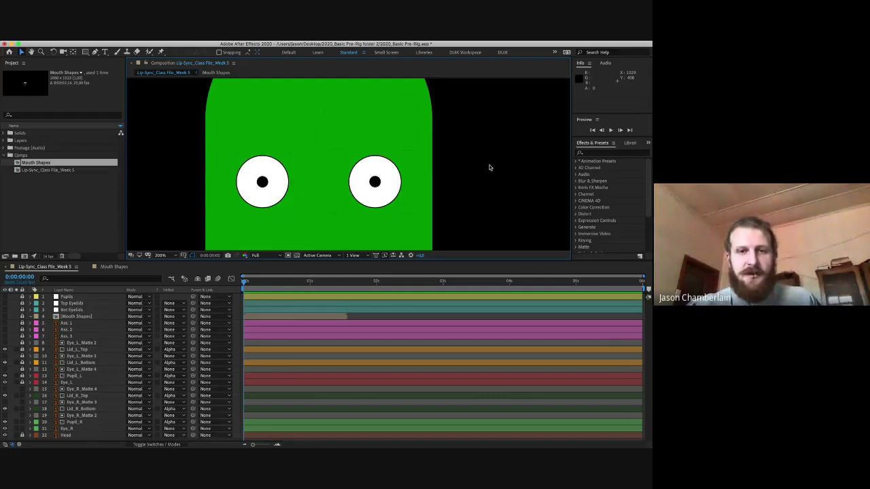
# - Undo the right eye's alpha mattes, layer reordering and matte duplicates, back to the single Eye_R_Matte 1 layer
pyautogui.press('super+bracketleft')
pyautogui.press('super+bracketleft')
pyautogui.press('super+bracketleft')
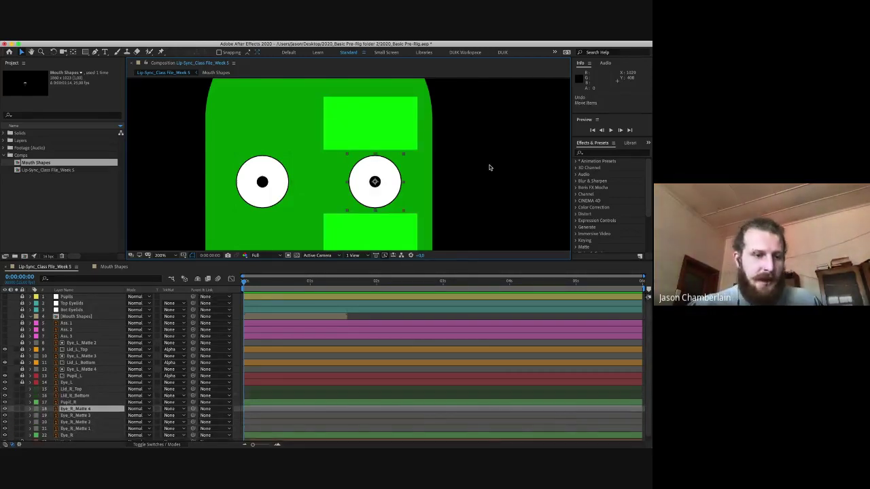
pyautogui.press('super+z')
pyautogui.press('super+z')
pyautogui.press('super+z')
pyautogui.press('super+z')
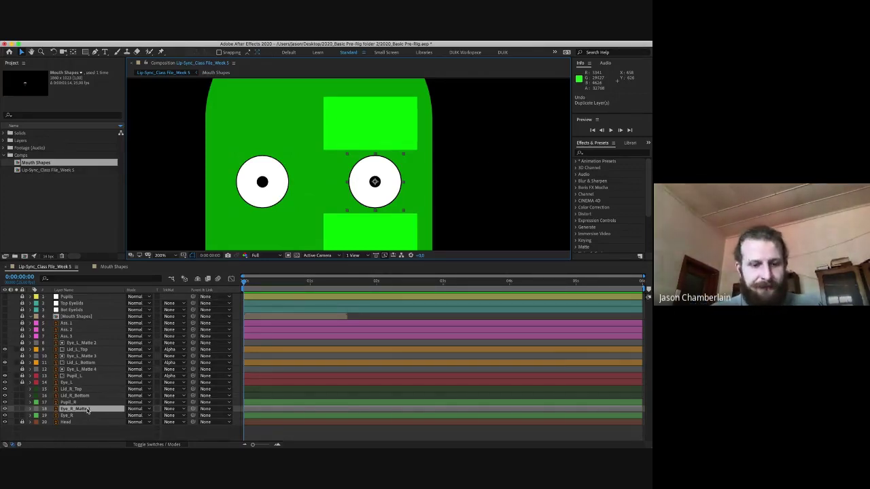
# - Duplicate Eye_R_Matte 1 twice and move the topmost copy directly above Lid_R_Top
pyautogui.press('super+d')
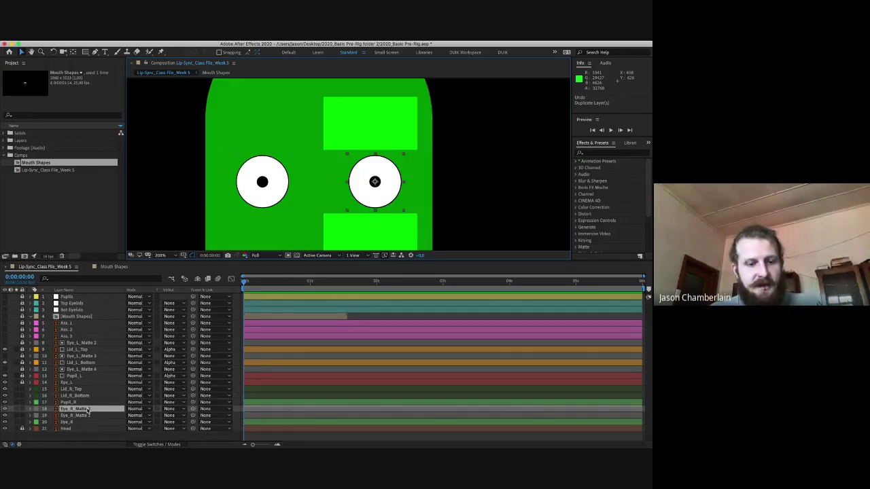
pyautogui.press('super+d')
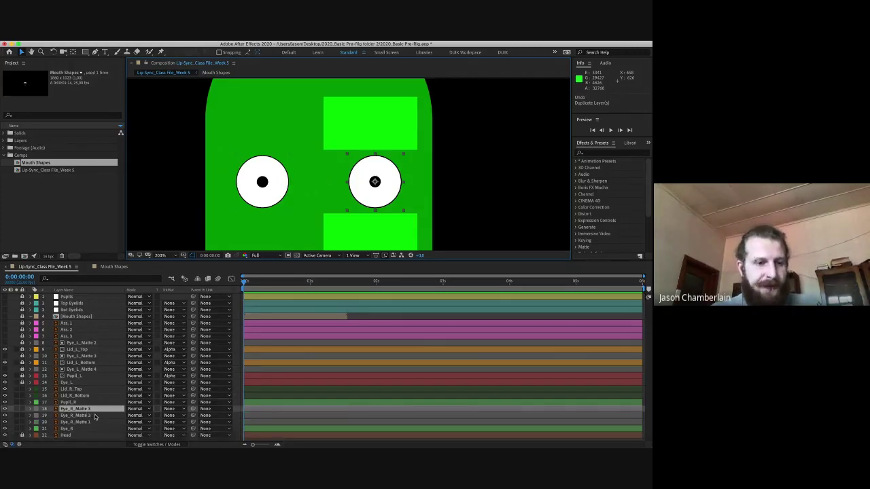
pyautogui.moveTo(95, 410); pyautogui.dragTo(93, 389)
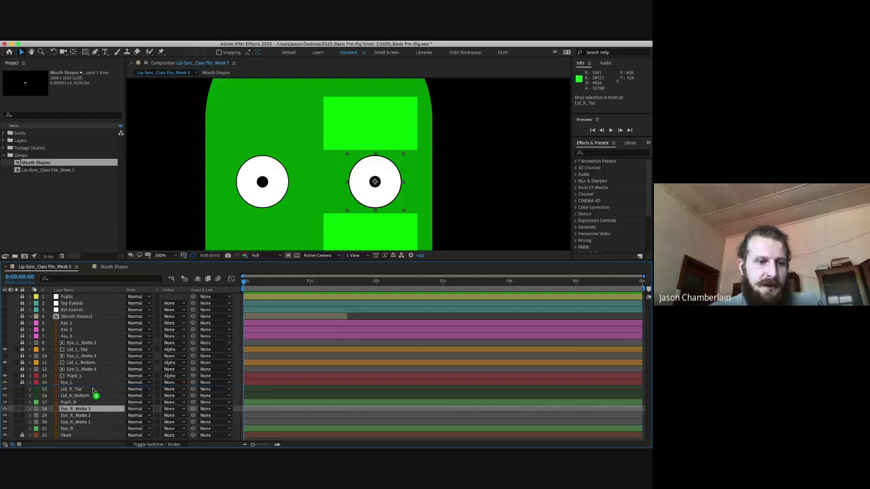
pyautogui.click(89, 397)
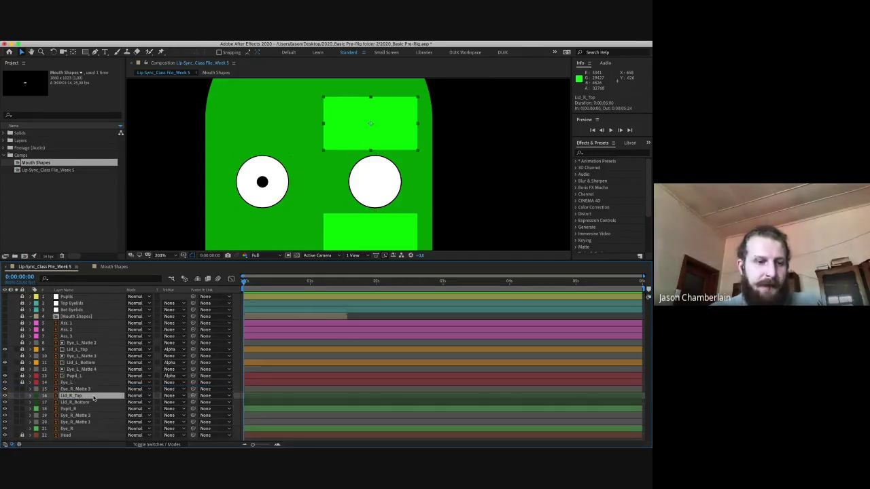
# - Move Eye_R_Matte 2 directly above Lid_R_Bottom and Eye_R_Matte 1 directly above Pupil_R
pyautogui.click(87, 414)
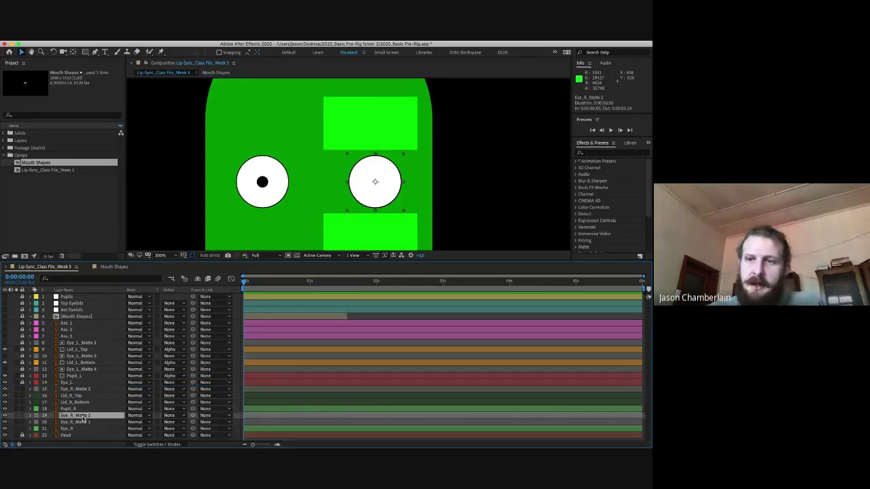
pyautogui.moveTo(88, 417); pyautogui.dragTo(91, 405)
pyautogui.click(87, 409)
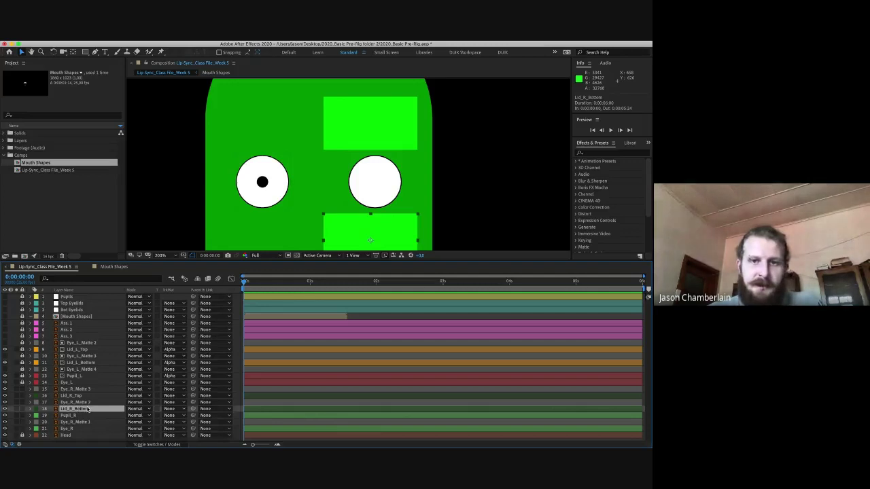
pyautogui.click(95, 422)
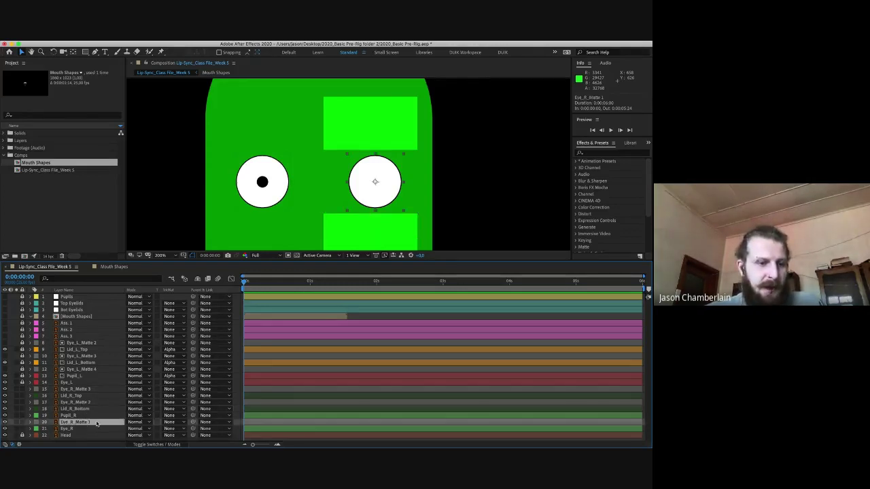
pyautogui.moveTo(95, 421); pyautogui.dragTo(97, 415)
# - Set Lid_R_Top, Lid_R_Bottom and Pupil_R to use the Eye_R_Matte layers directly above them as alpha mattes
pyautogui.click(82, 423)
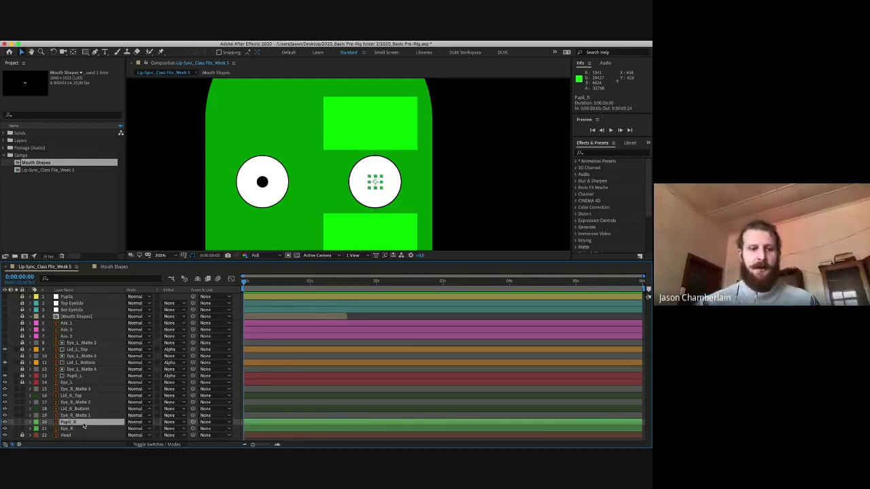
pyautogui.keyDown('super'); pyautogui.click(81, 409); pyautogui.keyUp('super')
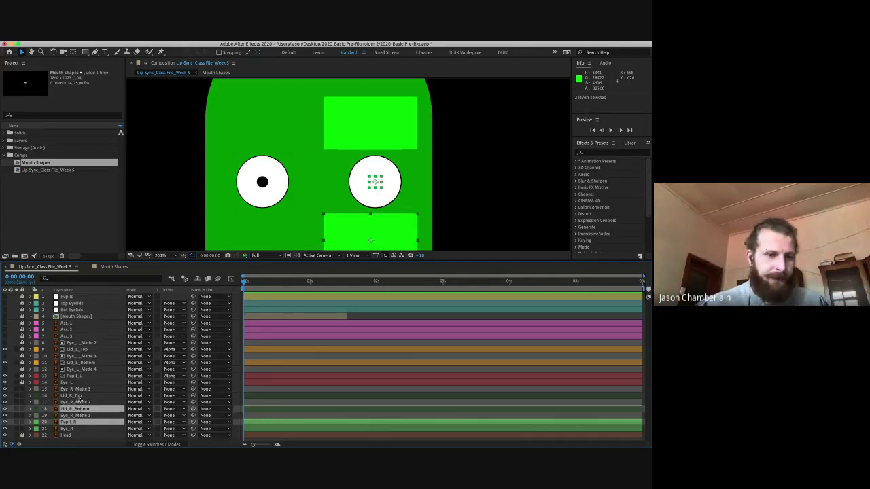
pyautogui.keyDown('super'); pyautogui.click(79, 397); pyautogui.keyUp('super')
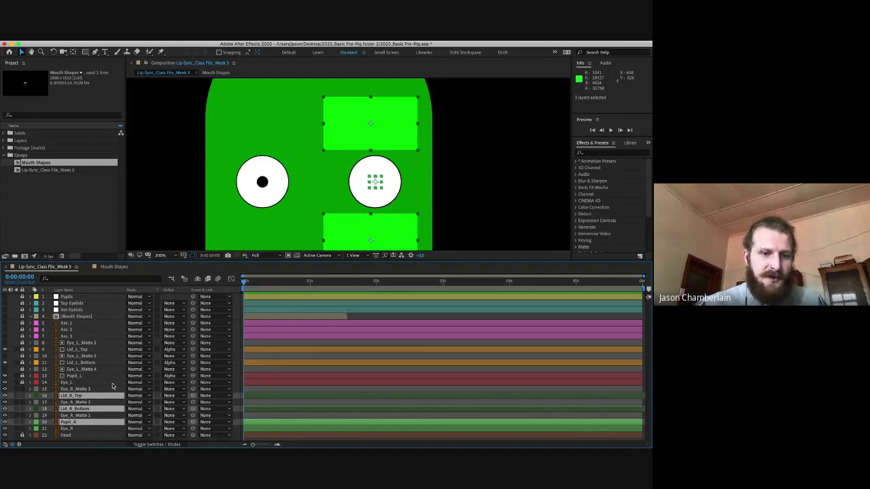
pyautogui.click(172, 396)
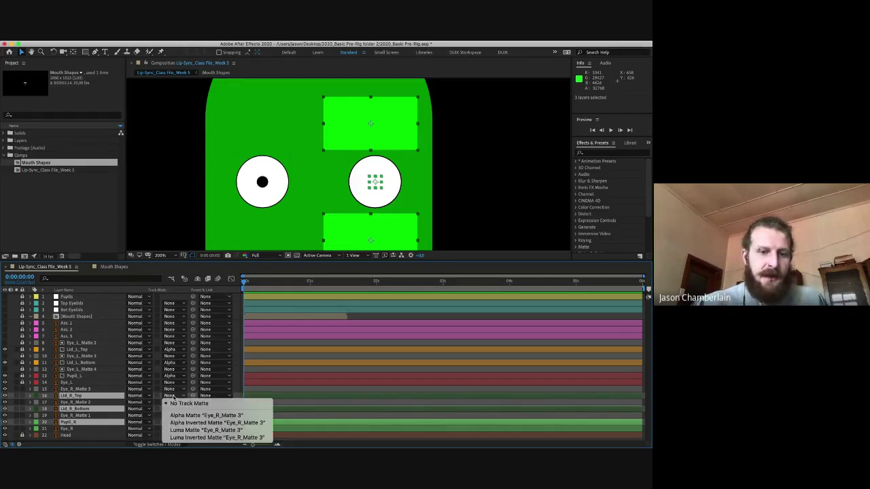
pyautogui.click(182, 415)
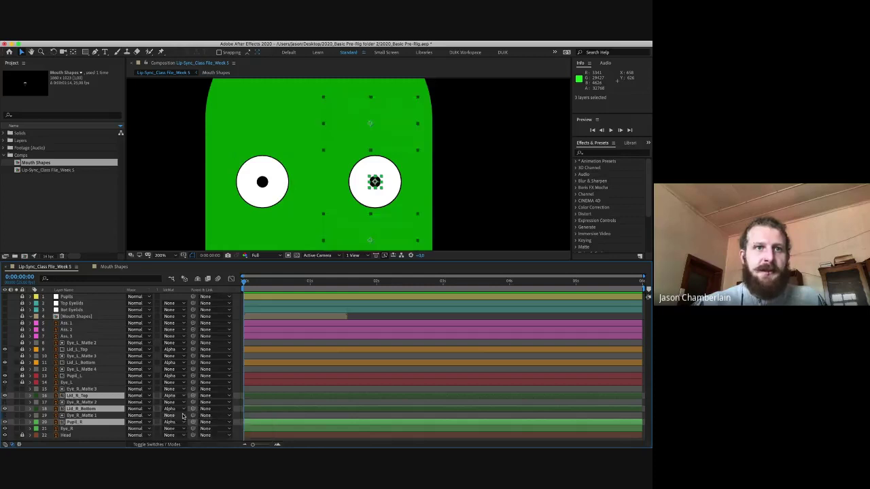
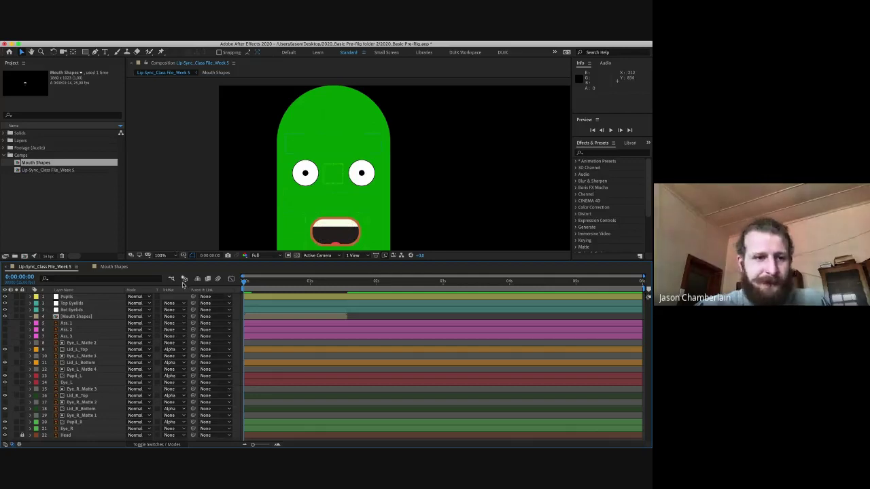
# - Parent Pupil_L and Pupil_R to the Pupils null
pyautogui.click(93, 297)
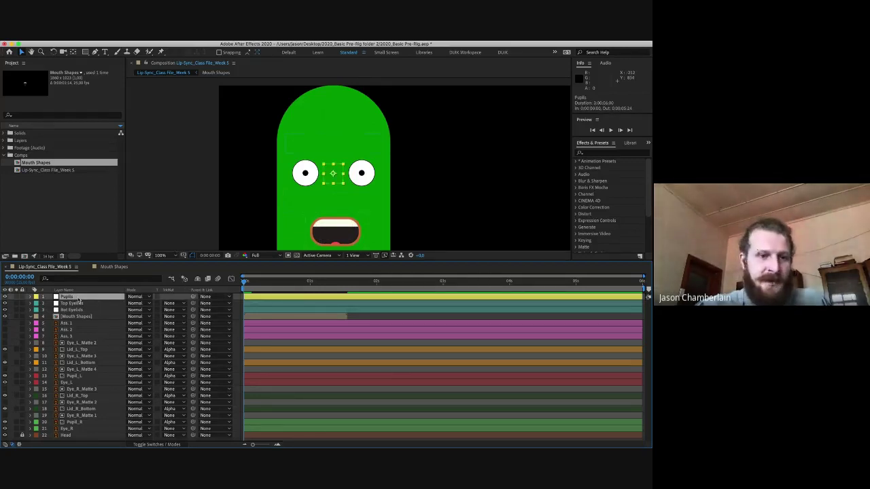
pyautogui.click(80, 423)
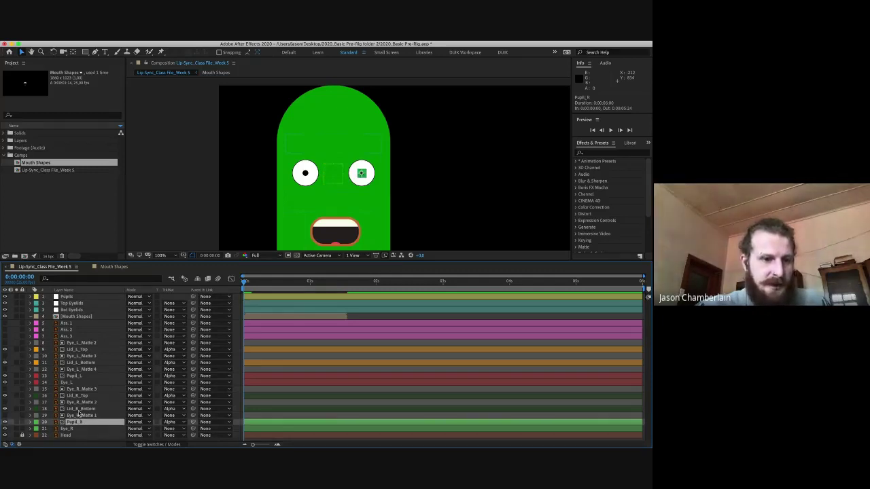
pyautogui.keyDown('super'); pyautogui.click(78, 378); pyautogui.keyUp('super')
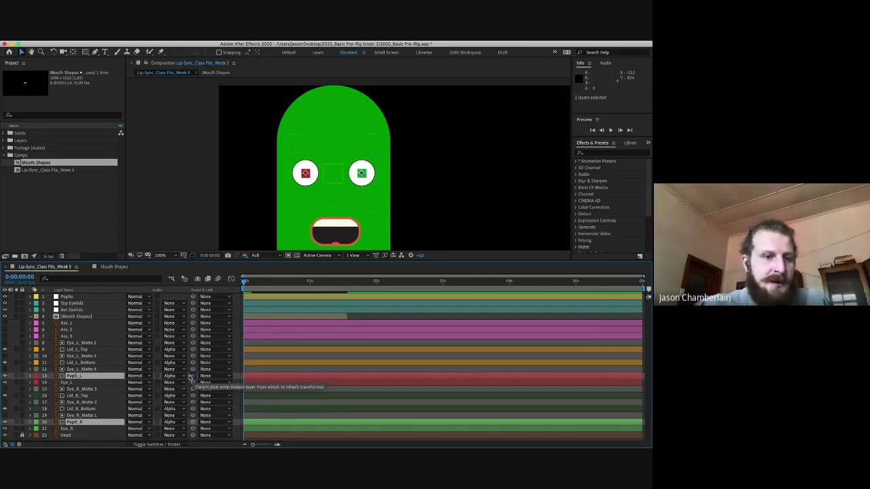
pyautogui.moveTo(193, 377); pyautogui.dragTo(67, 298)
# - Test-move the Pupils null in the composition and undo the move
pyautogui.click(68, 297)
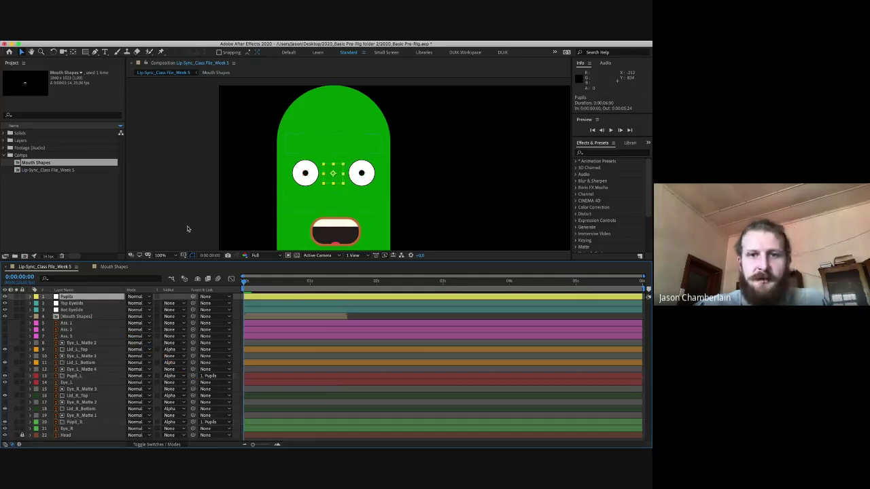
pyautogui.moveTo(333, 175)
pyautogui.mouseDown()
pyautogui.moveTo(331, 163)
pyautogui.moveTo(346, 176)
pyautogui.moveTo(322, 171)
pyautogui.moveTo(335, 176)
pyautogui.mouseUp()
pyautogui.press('super+z')
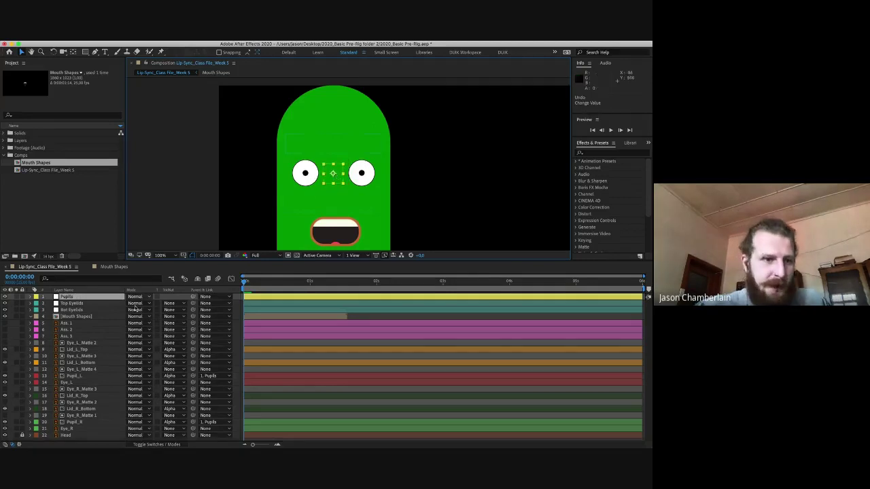
# - Parent Lid_L_Top and Lid_R_Top to the Top Eyelids null
pyautogui.click(86, 303)
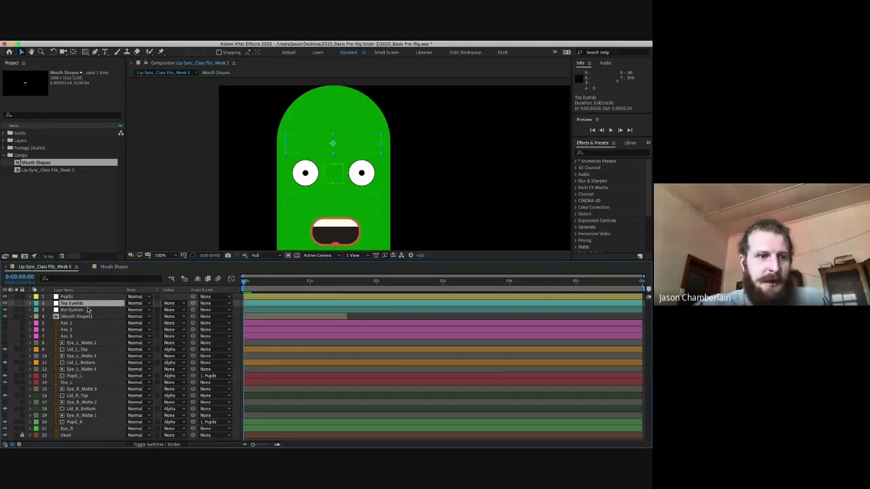
pyautogui.click(88, 310)
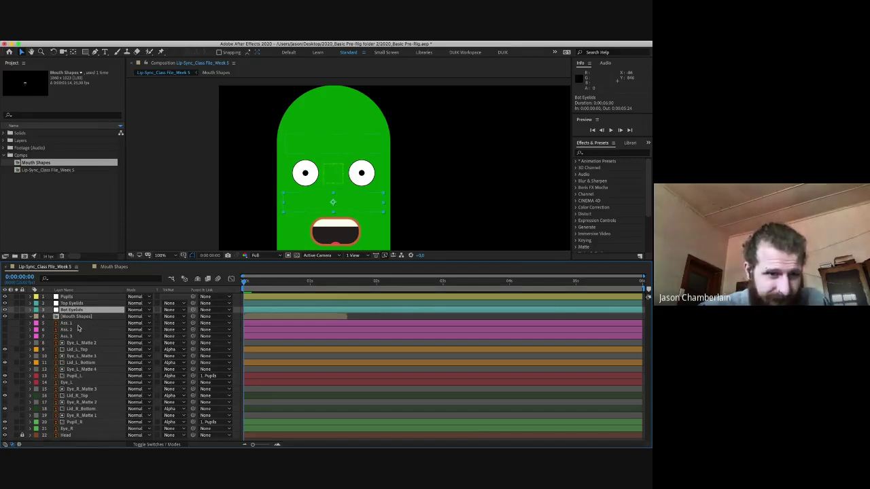
pyautogui.click(82, 303)
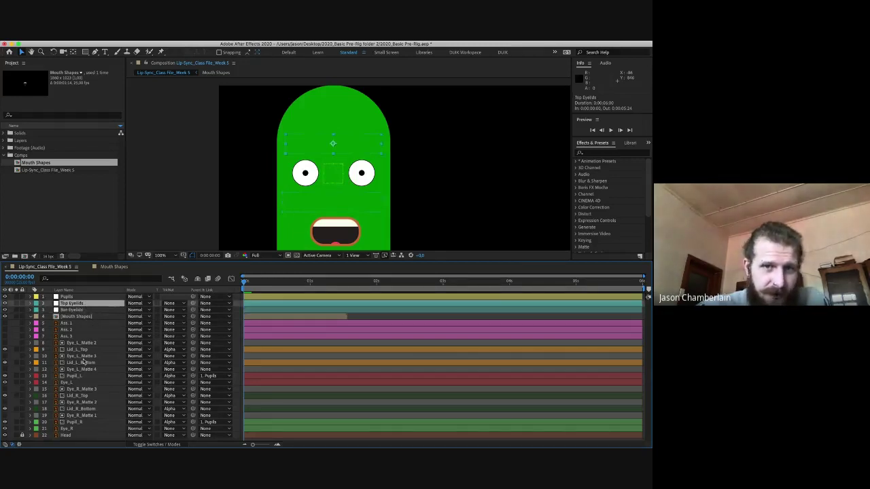
pyautogui.click(80, 350)
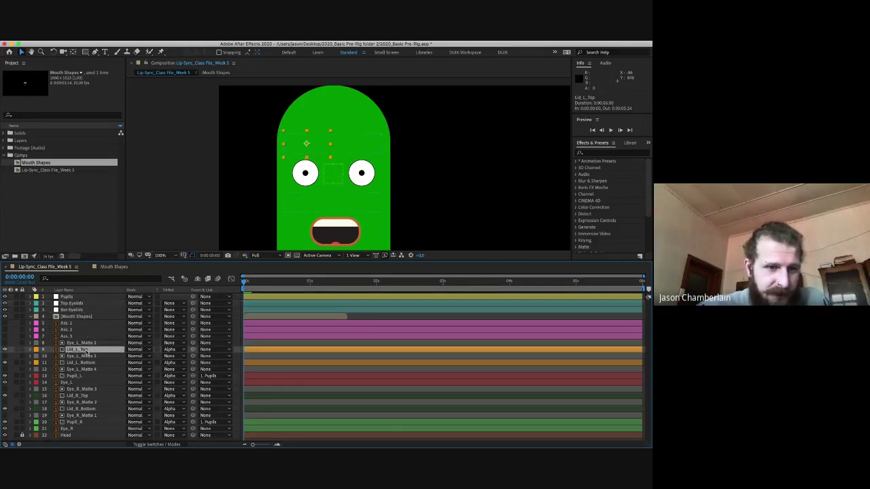
pyautogui.keyDown('super'); pyautogui.click(89, 396); pyautogui.keyUp('super')
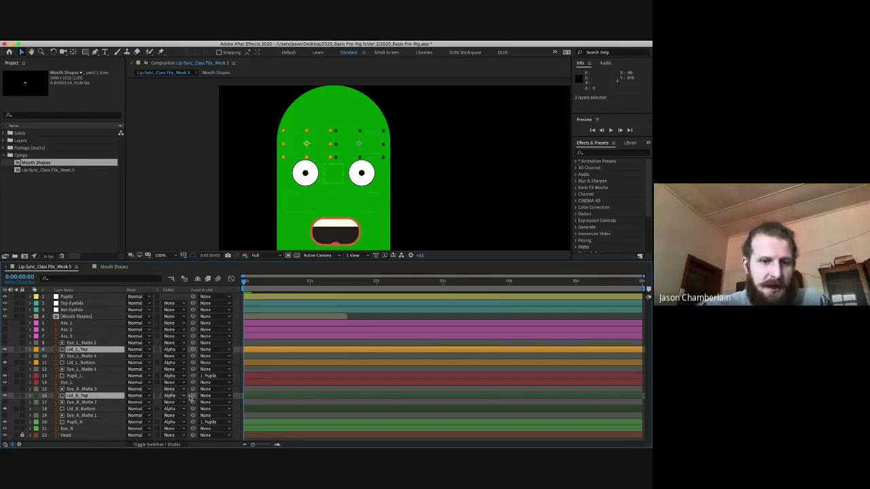
pyautogui.moveTo(194, 398); pyautogui.dragTo(71, 304)
# - Test-move the Top Eyelids null slightly downward and undo the move
pyautogui.click(71, 304)
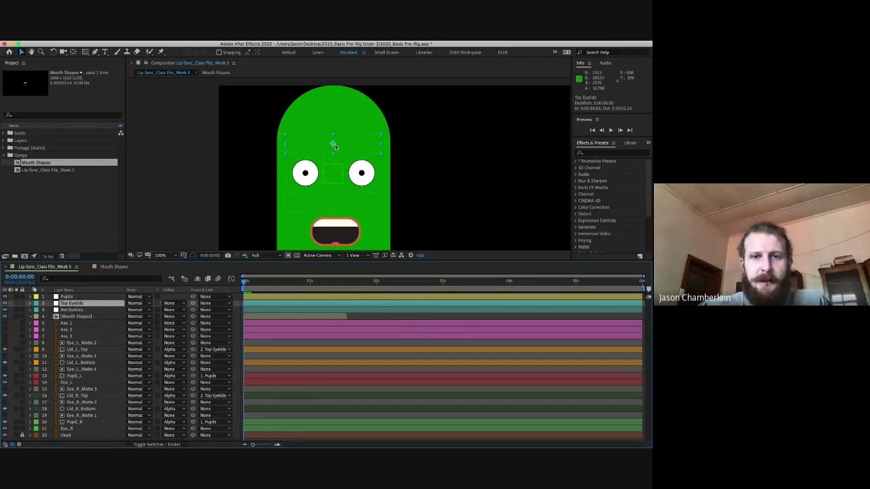
pyautogui.moveTo(335, 146)
pyautogui.mouseDown()
pyautogui.moveTo(334, 161)
pyautogui.moveTo(334, 150)
pyautogui.mouseUp()
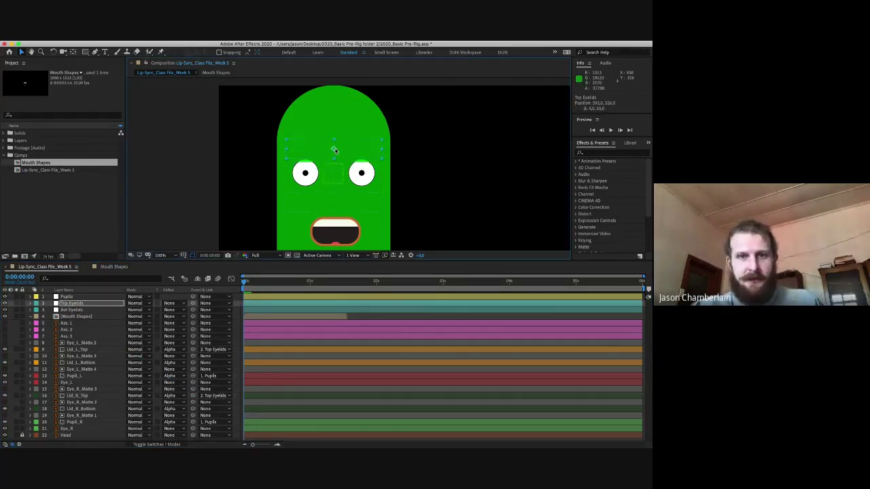
pyautogui.press('super+z')
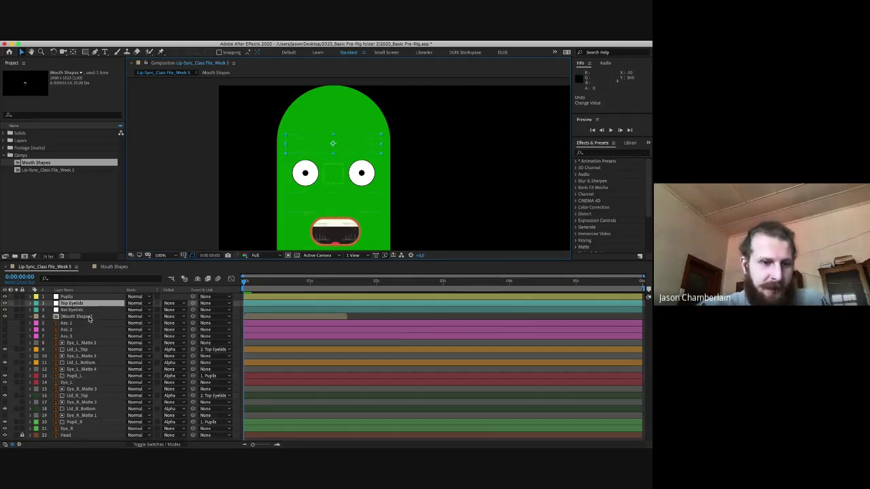
# - Parent Lid_L_Bottom and Lid_R_Bottom to the Bot Eyelids null
pyautogui.click(82, 363)
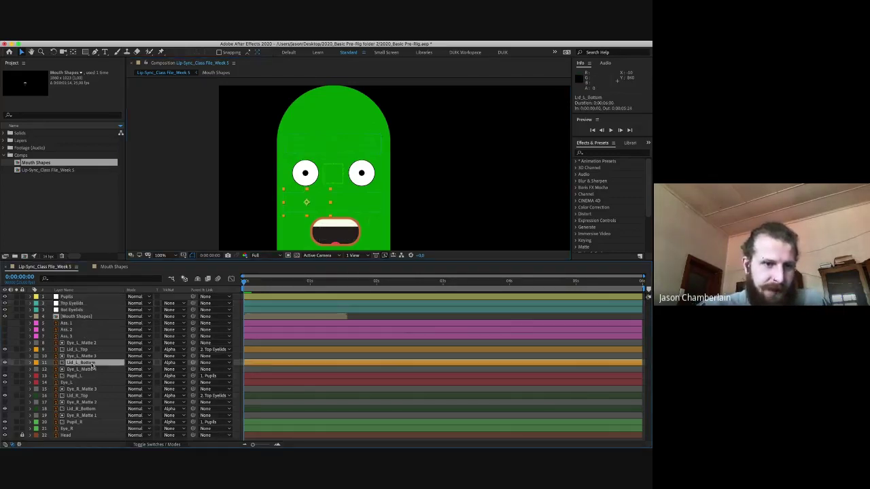
pyautogui.keyDown('super'); pyautogui.click(91, 409); pyautogui.keyUp('super')
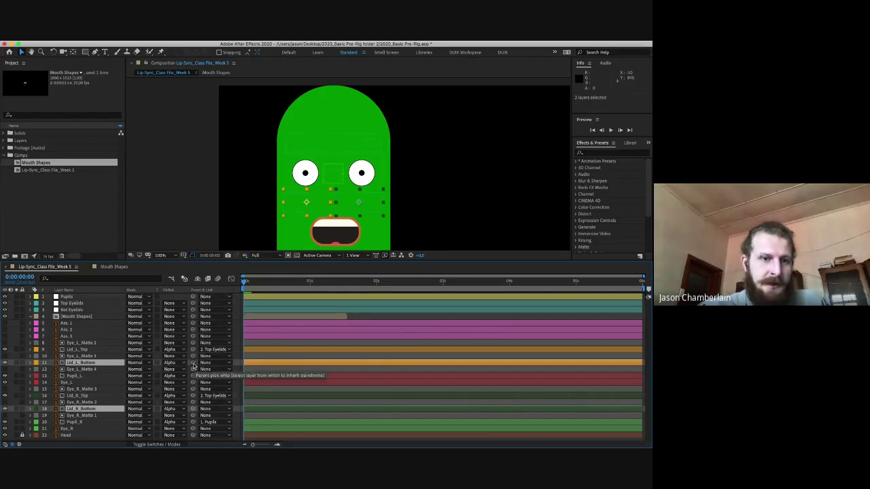
pyautogui.moveTo(193, 363); pyautogui.dragTo(73, 310)
# - Test-move the Bot Eyelids null upward over the eyes, undo the move and clear the selection
pyautogui.click(74, 310)
pyautogui.moveTo(354, 208); pyautogui.dragTo(353, 191)
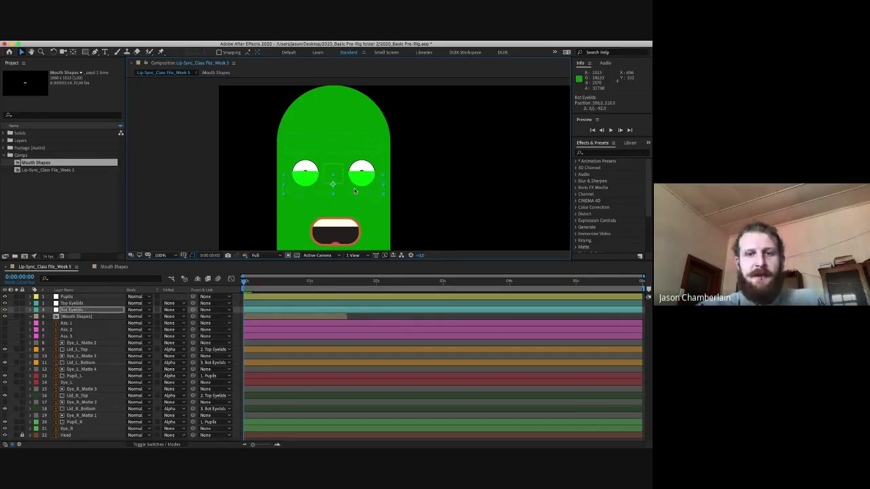
pyautogui.press('super+z')
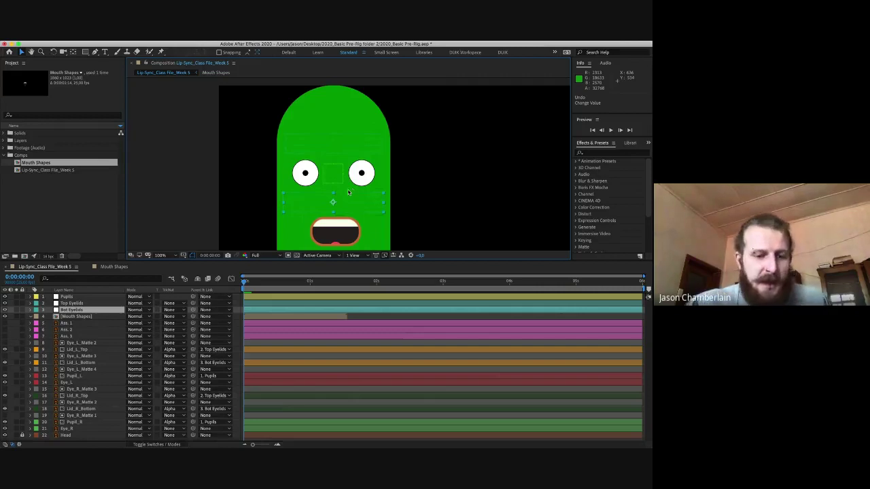
pyautogui.click(200, 188)
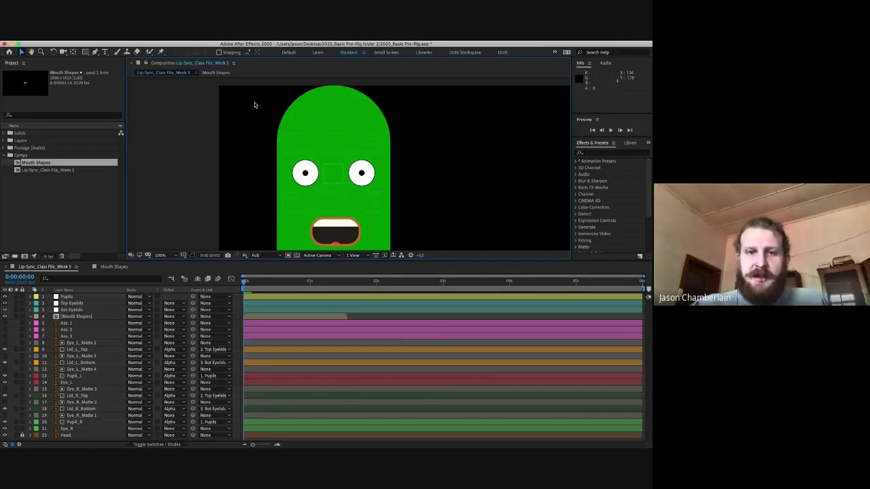
pyautogui.press(',')
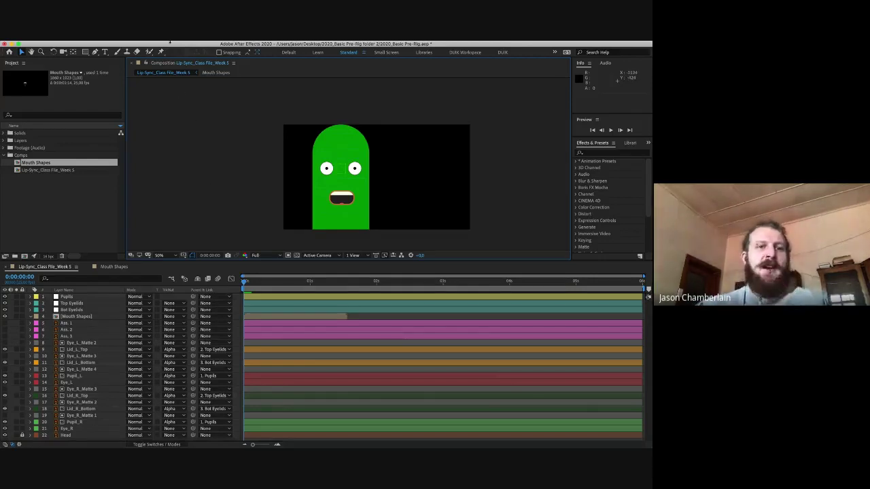
pyautogui.moveTo(111, 43)
pyautogui.click(138, 45)
pyautogui.moveTo(145, 55)
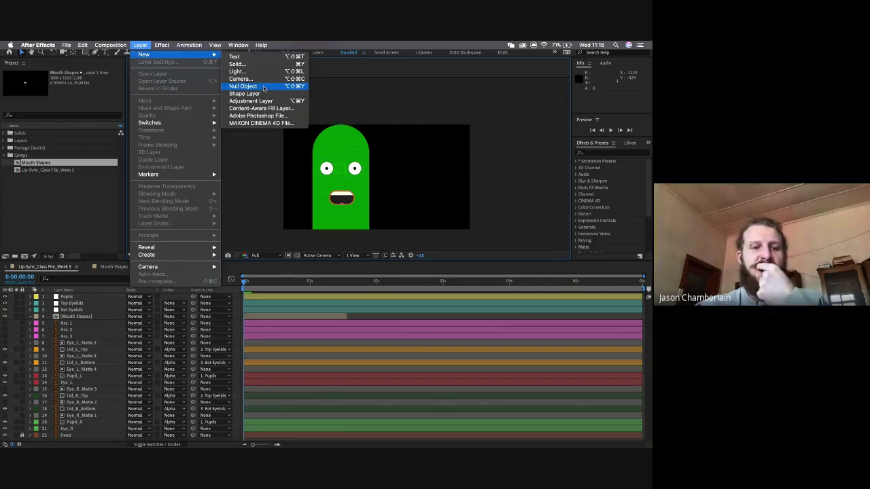
pyautogui.click(365, 315)
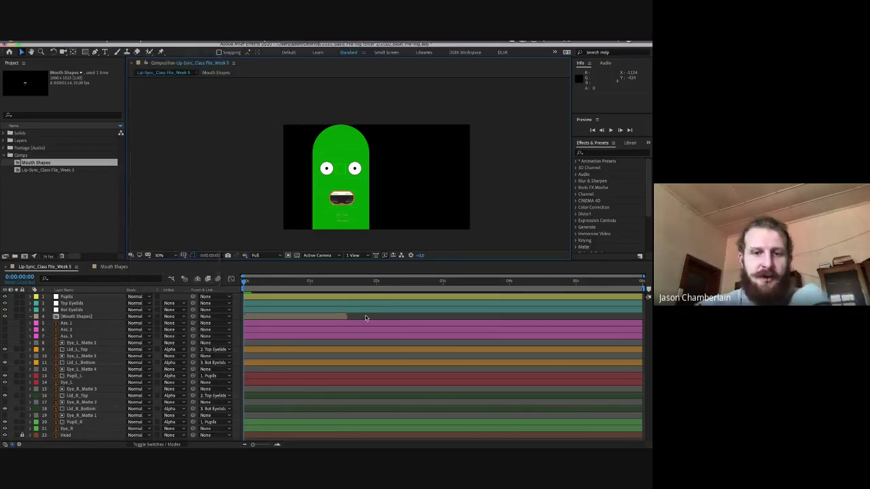
pyautogui.rightClick(366, 316)
pyautogui.press('Escape')
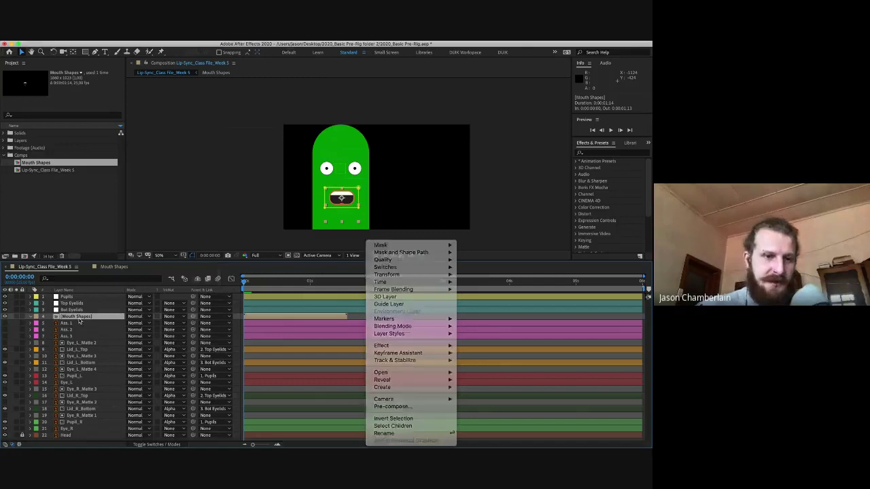
# - Enlarge the timeline to expose empty space below the layers and add a new null object to the composition
pyautogui.moveTo(170, 259); pyautogui.dragTo(170, 179)
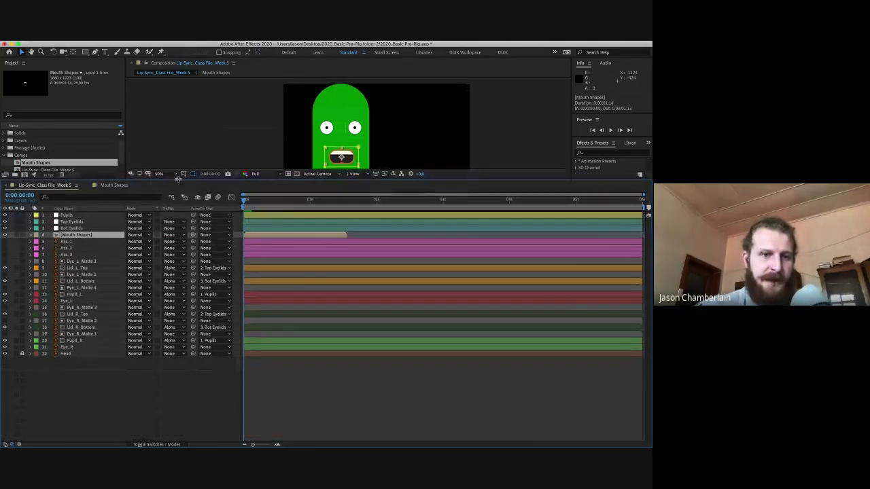
pyautogui.click(126, 384)
pyautogui.rightClick(116, 386)
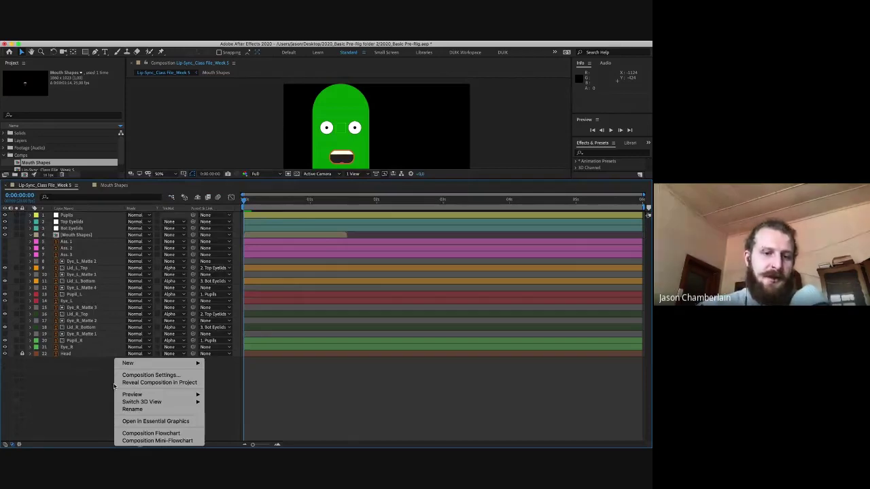
pyautogui.moveTo(163, 363)
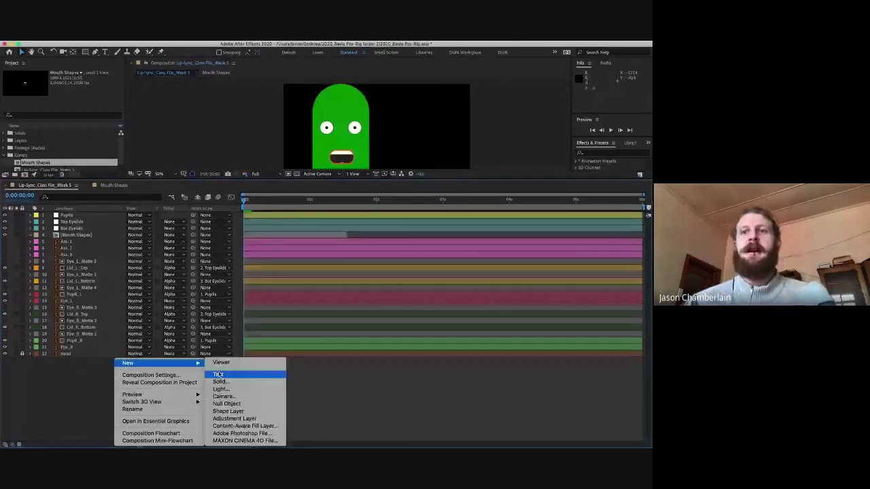
pyautogui.click(218, 375)
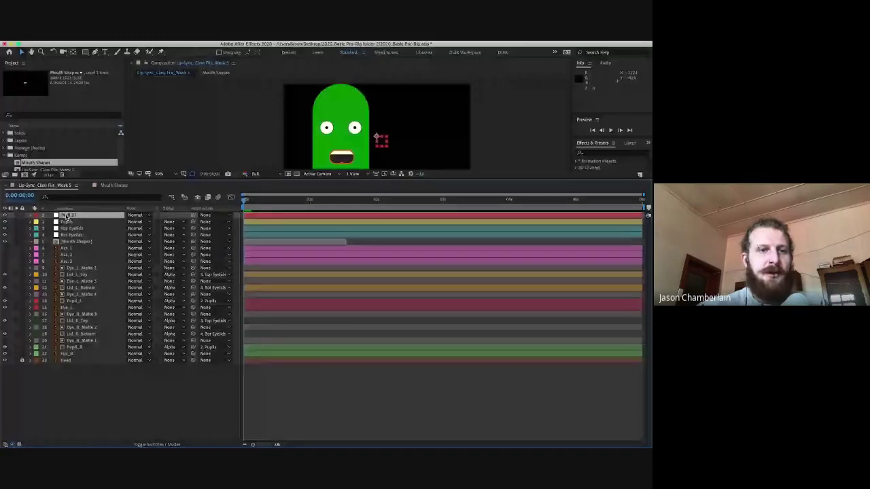
# - Restore the taller composition view and rename the new null layer as God Null
pyautogui.moveTo(191, 179); pyautogui.dragTo(191, 257)
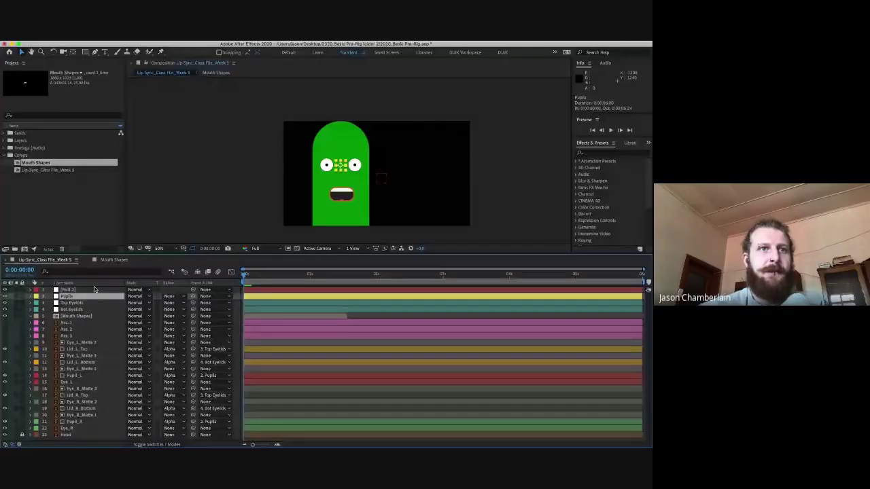
pyautogui.click(96, 290)
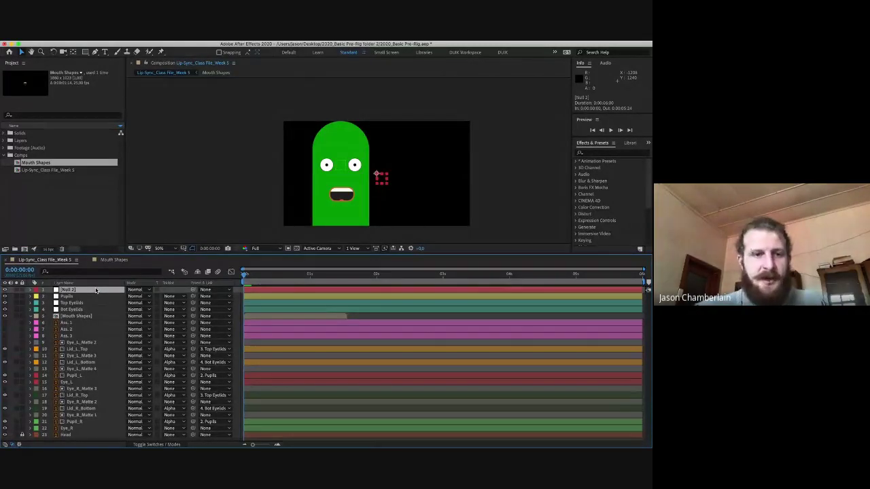
pyautogui.press('Return')
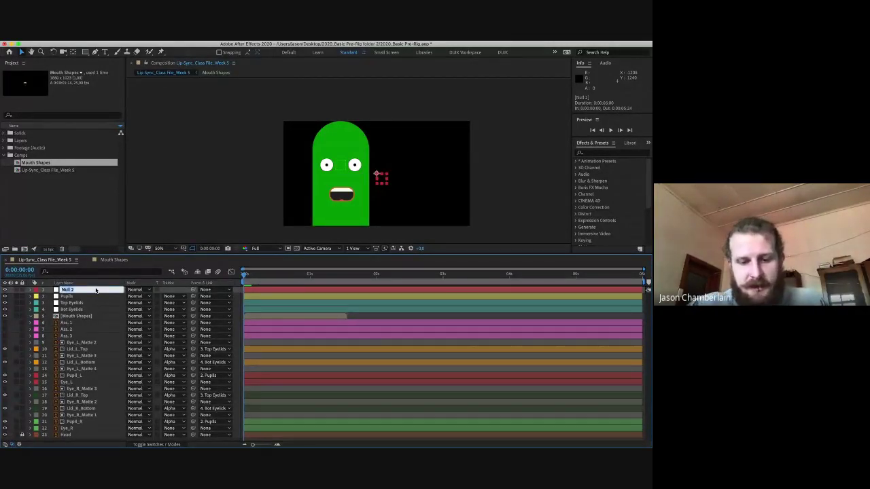
pyautogui.write('God')
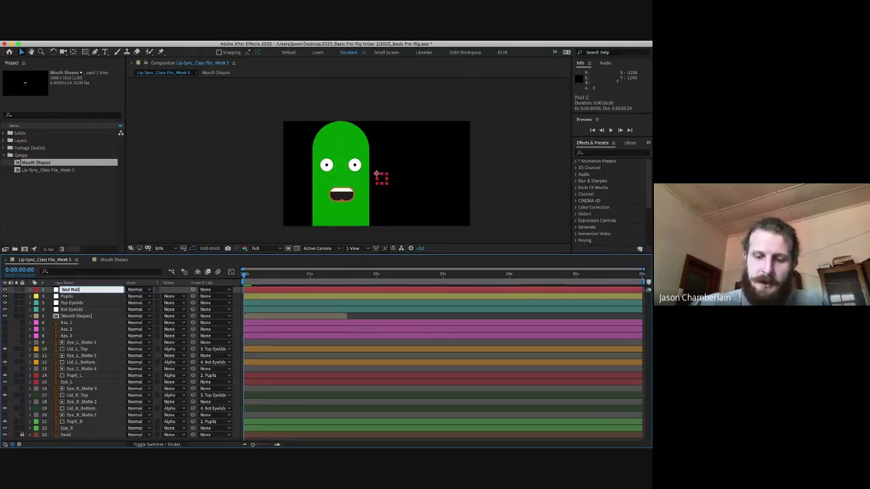
pyautogui.press('Return')
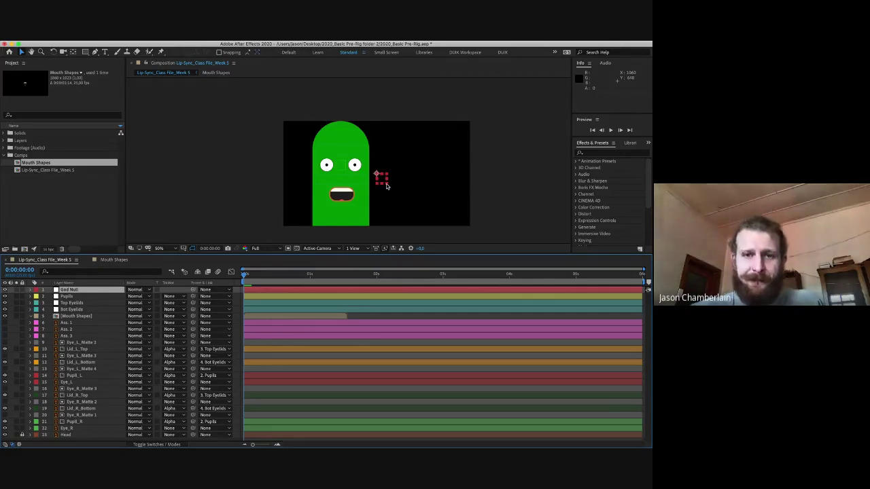
# - Move the God Null's anchor point to the centre of its bounding box
pyautogui.press('.')
pyautogui.moveTo(405, 184); pyautogui.dragTo(307, 178)
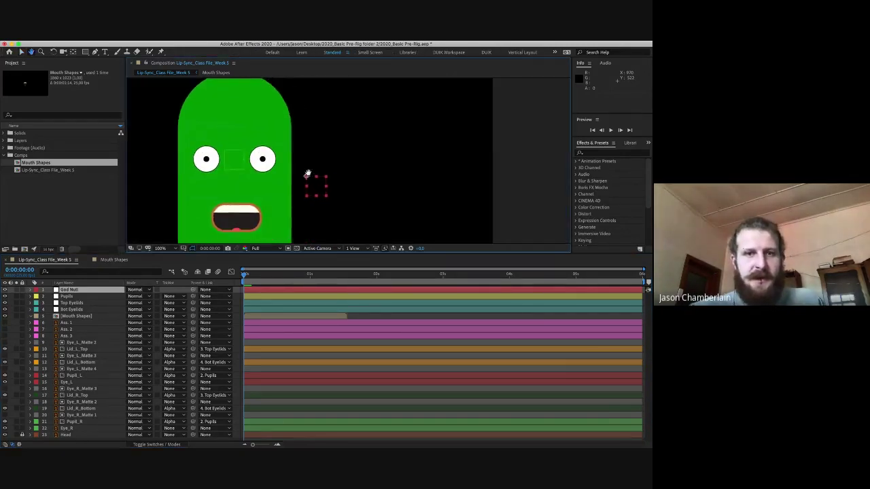
pyautogui.click(74, 52)
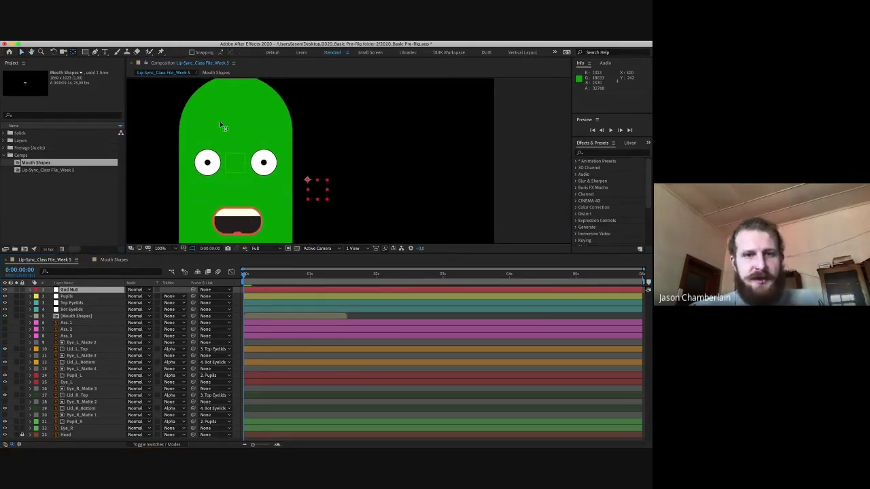
pyautogui.moveTo(307, 181); pyautogui.dragTo(317, 193)
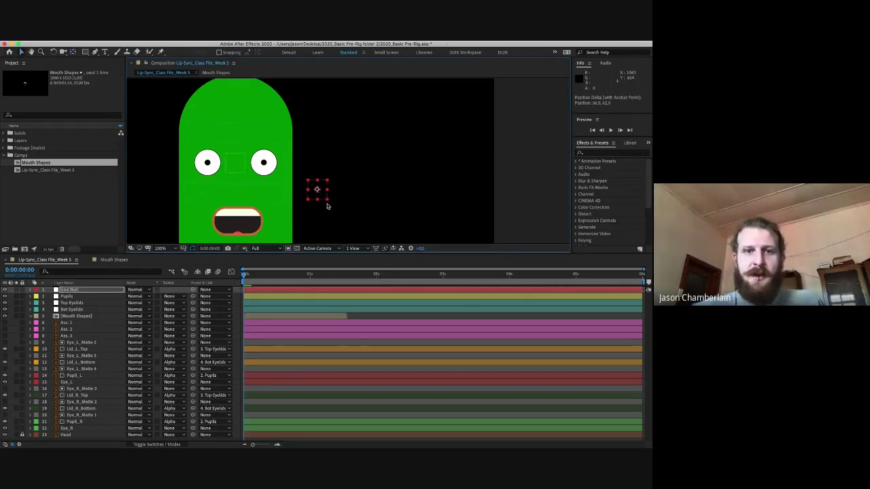
# - Stretch the God Null to about 640% by 212% and centre it between the eyes at about 588, 454
pyautogui.moveTo(327, 202); pyautogui.dragTo(380, 213)
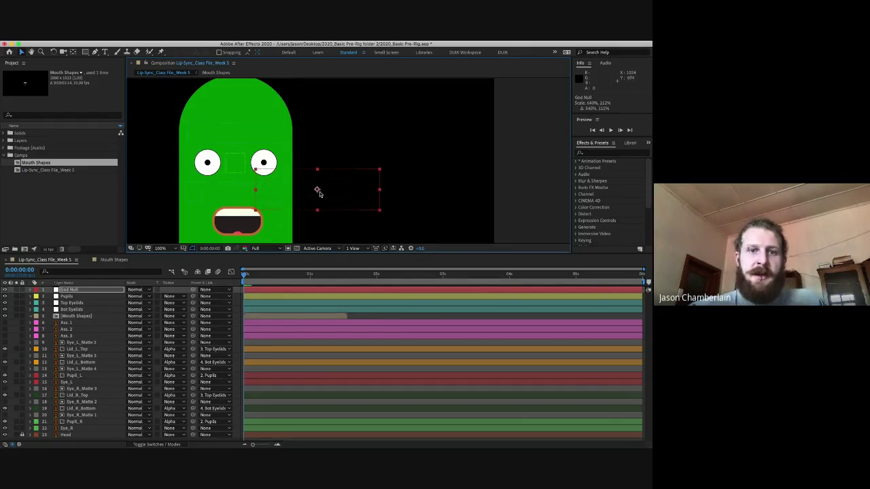
pyautogui.moveTo(316, 188); pyautogui.dragTo(235, 165)
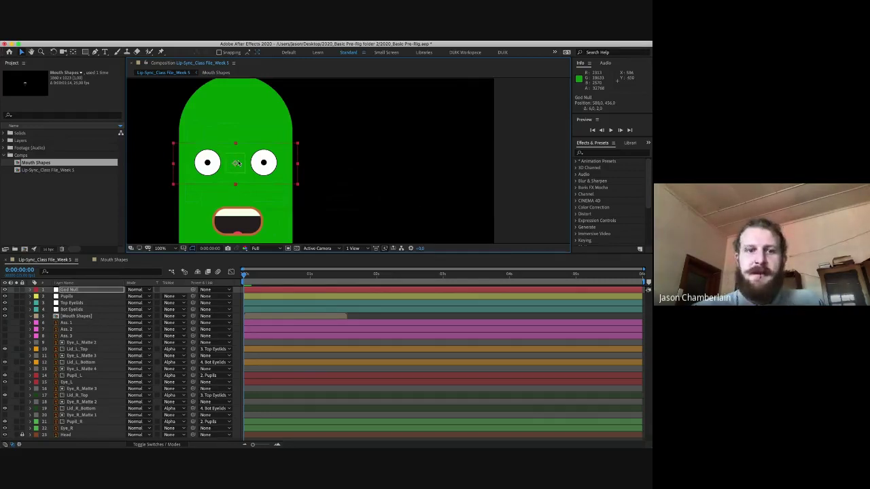
pyautogui.moveTo(234, 167); pyautogui.dragTo(235, 165)
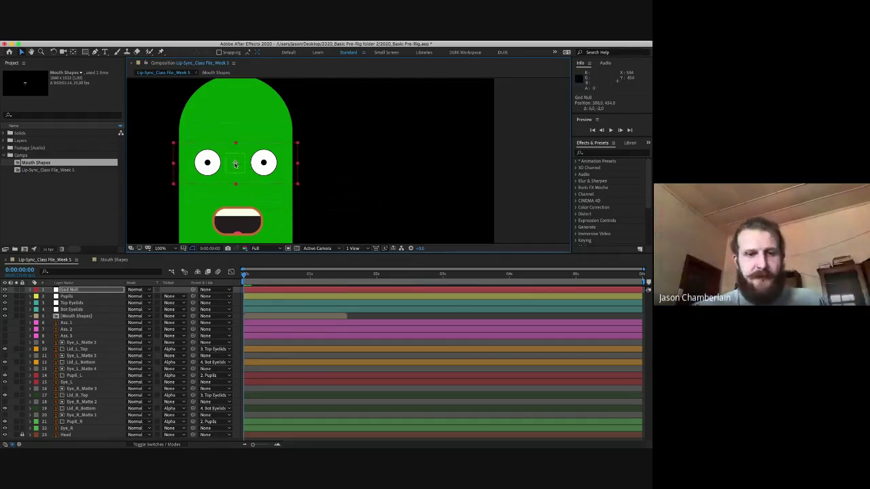
# - Move the Mouth Shapes layer straight up about 120 px, closer to the eyes, and clear the selection
pyautogui.click(216, 219)
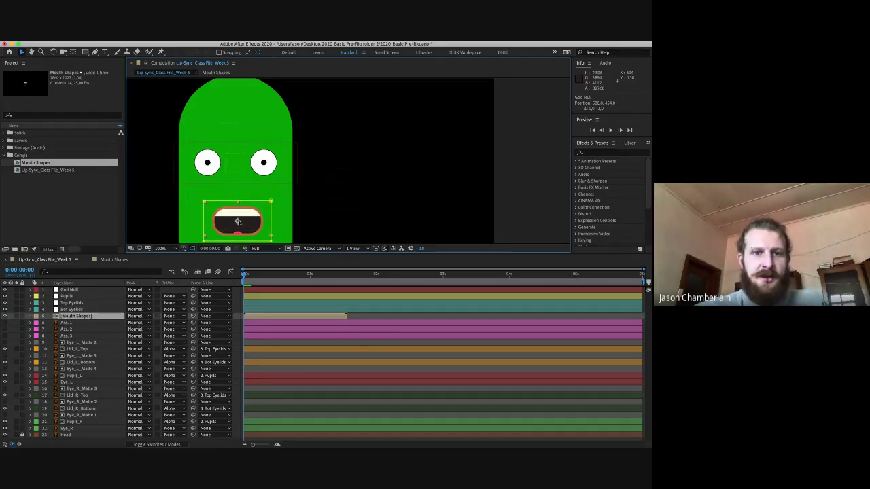
pyautogui.moveTo(238, 222); pyautogui.dragTo(240, 199)
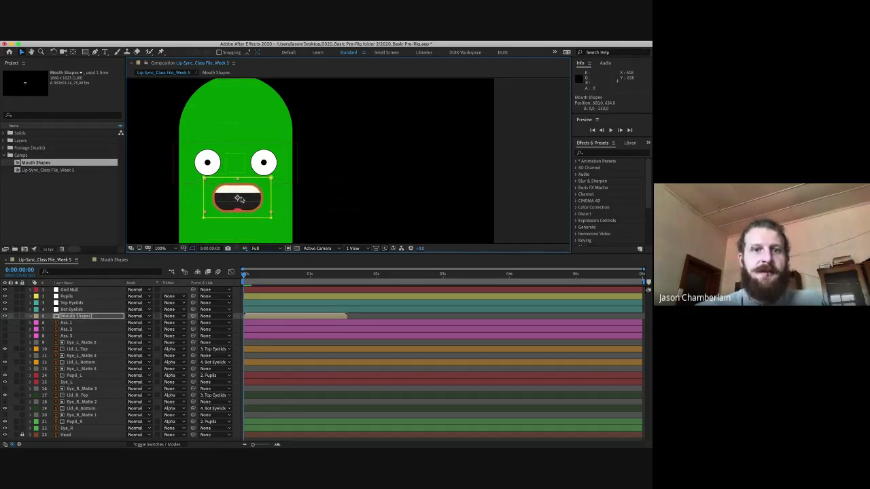
pyautogui.click(366, 170)
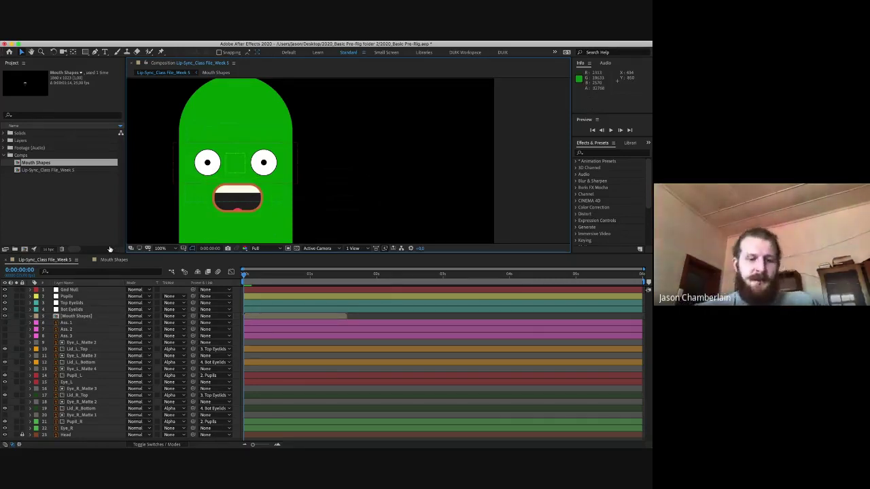
# - Parent the layers from Pupils through Eye_R to the God Null, leaving out the four Lid layers and Pupil_L
pyautogui.click(80, 297)
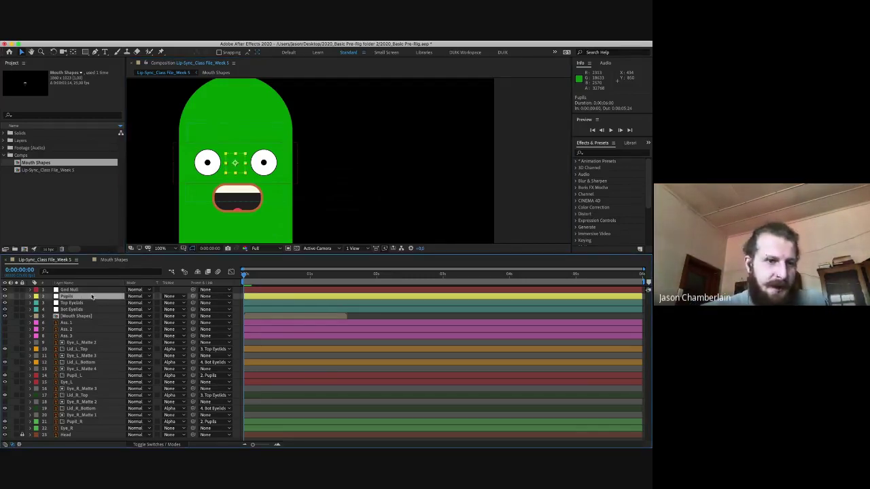
pyautogui.keyDown('shift'); pyautogui.click(76, 430); pyautogui.keyUp('shift')
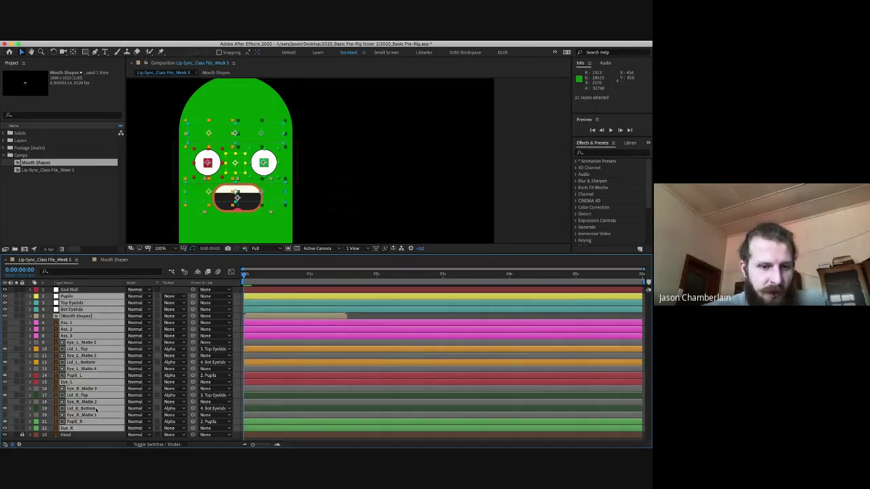
pyautogui.keyDown('super'); pyautogui.click(96, 409); pyautogui.keyUp('super')
pyautogui.keyDown('super'); pyautogui.click(97, 395); pyautogui.keyUp('super')
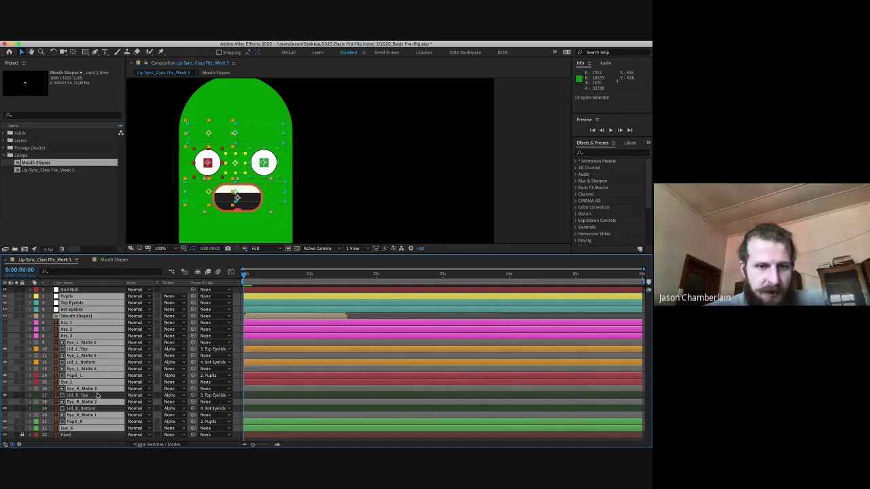
pyautogui.keyDown('super'); pyautogui.click(94, 376); pyautogui.keyUp('super')
pyautogui.keyDown('super'); pyautogui.click(93, 364); pyautogui.keyUp('super')
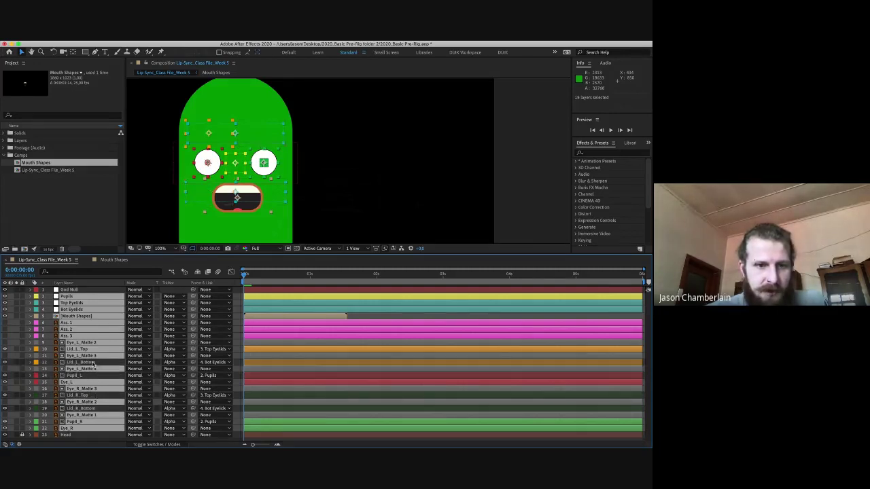
pyautogui.keyDown('super'); pyautogui.click(91, 350); pyautogui.keyUp('super')
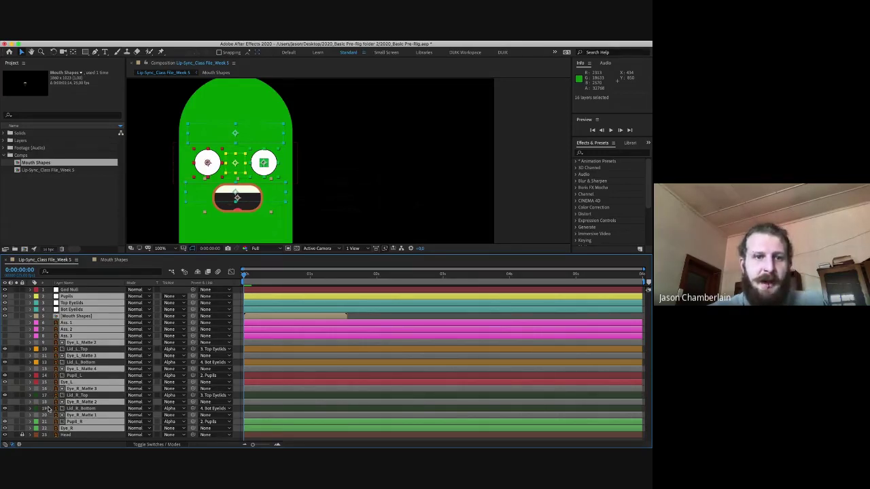
pyautogui.moveTo(195, 324); pyautogui.dragTo(99, 293)
# - Test-move the God Null, undo the move, and shift the null with the face slightly to the left
pyautogui.click(99, 292)
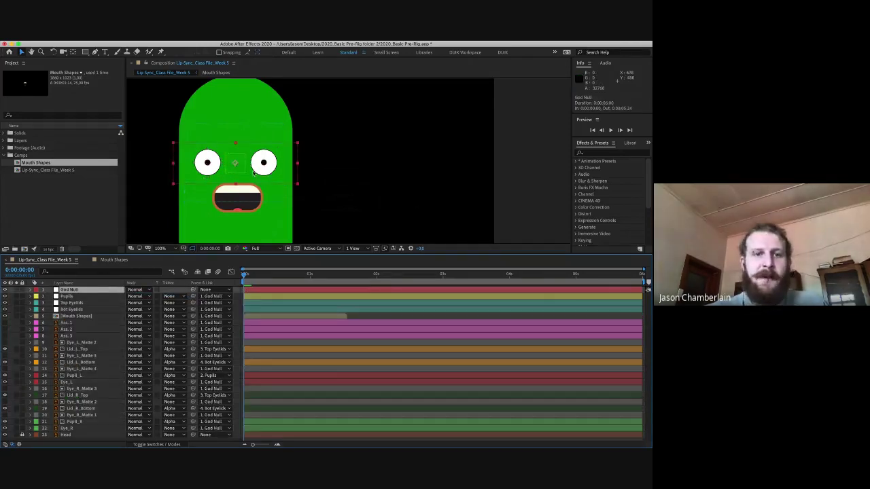
pyautogui.moveTo(241, 161)
pyautogui.mouseDown()
pyautogui.moveTo(243, 150)
pyautogui.moveTo(258, 151)
pyautogui.moveTo(257, 159)
pyautogui.moveTo(224, 159)
pyautogui.moveTo(233, 159)
pyautogui.mouseUp()
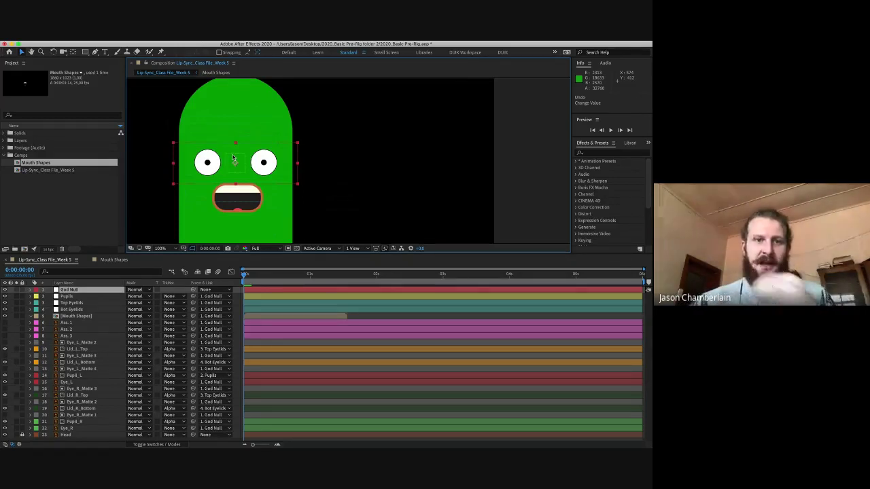
pyautogui.moveTo(237, 166)
pyautogui.mouseDown()
pyautogui.moveTo(223, 167)
pyautogui.moveTo(224, 178)
pyautogui.mouseUp()
# - Test-move the Pupils null slightly and undo the move
pyautogui.click(68, 296)
pyautogui.press('super+z')
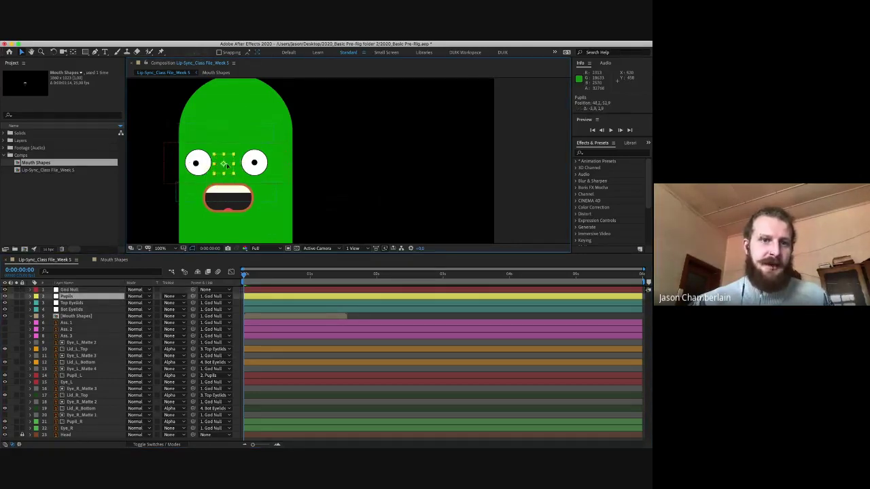
pyautogui.click(74, 289)
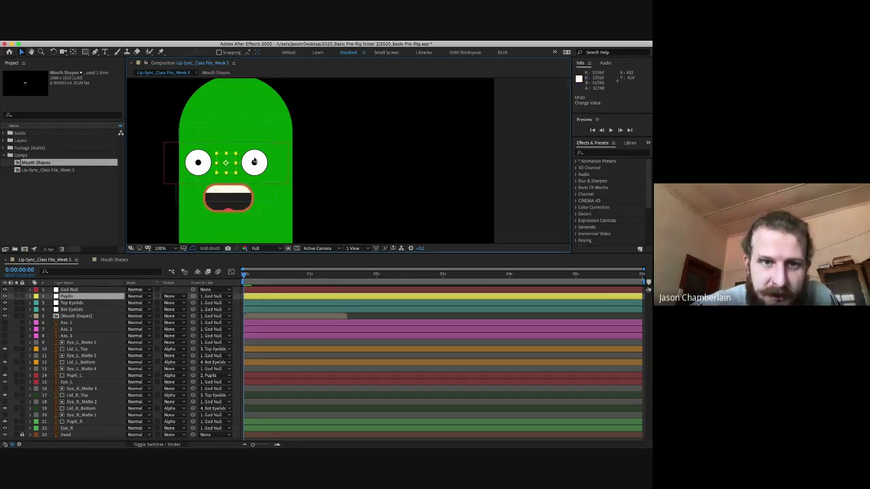
# - Parent Pupil_R to the Pupils null, then test-move that null slightly and undo the move
pyautogui.click(72, 422)
pyautogui.moveTo(193, 422); pyautogui.dragTo(88, 299)
pyautogui.click(89, 297)
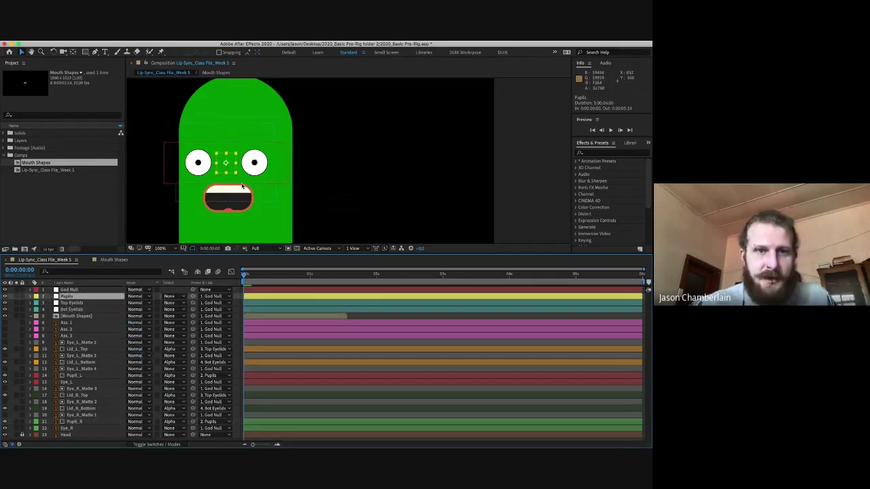
pyautogui.moveTo(226, 162)
pyautogui.mouseDown()
pyautogui.moveTo(239, 169)
pyautogui.moveTo(218, 175)
pyautogui.moveTo(222, 158)
pyautogui.mouseUp()
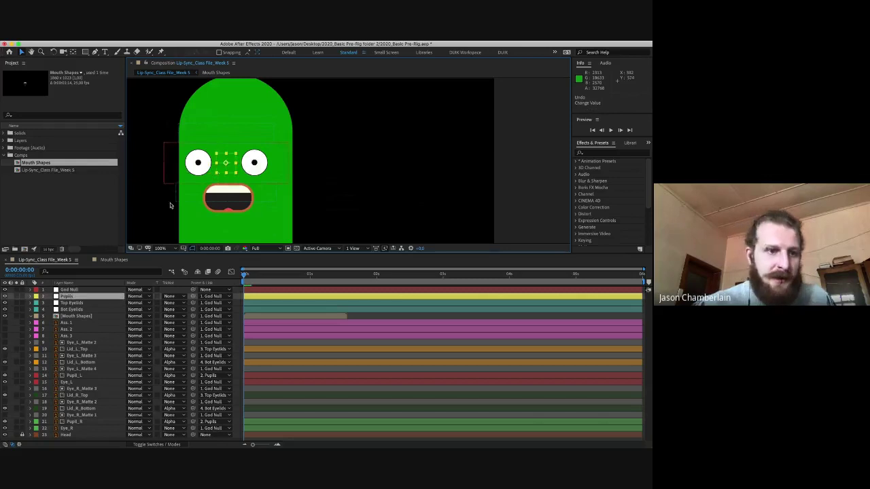
# - Test-move the Top Eyelids null down and the Bot Eyelids null up over the eyes, undoing each move
pyautogui.click(72, 302)
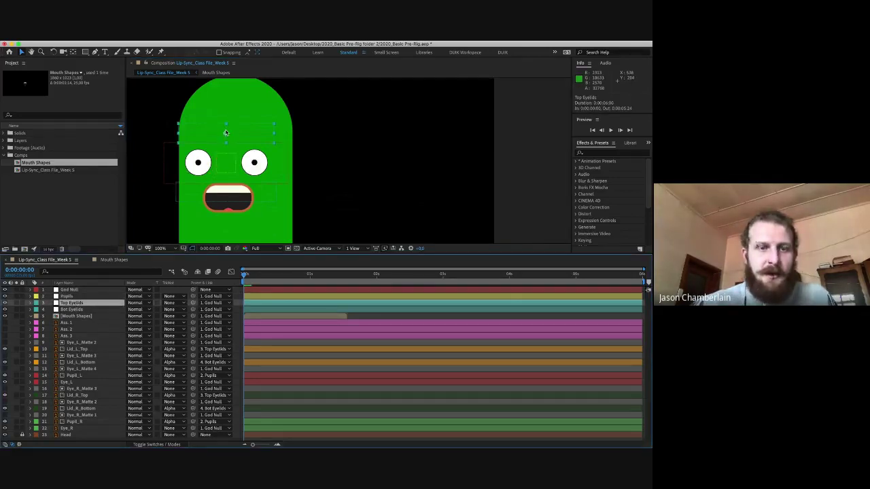
pyautogui.moveTo(227, 133); pyautogui.dragTo(227, 144)
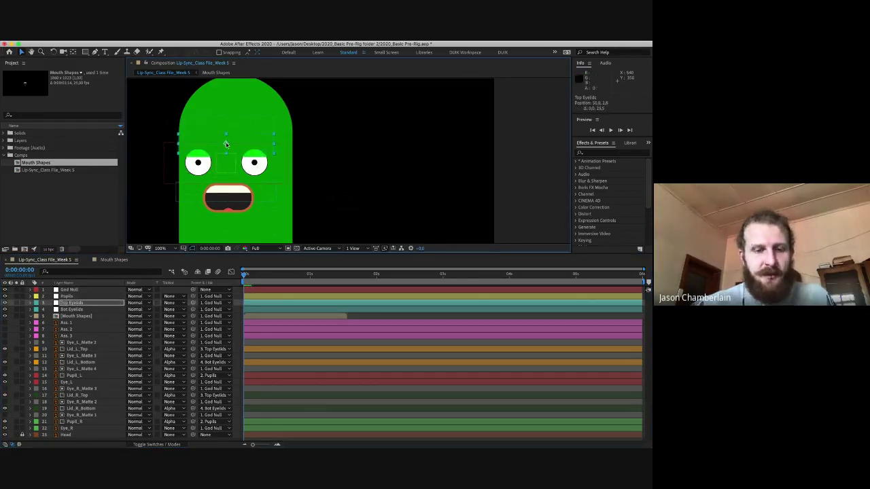
pyautogui.hotkey('ctrl', 'z')
pyautogui.click(85, 309)
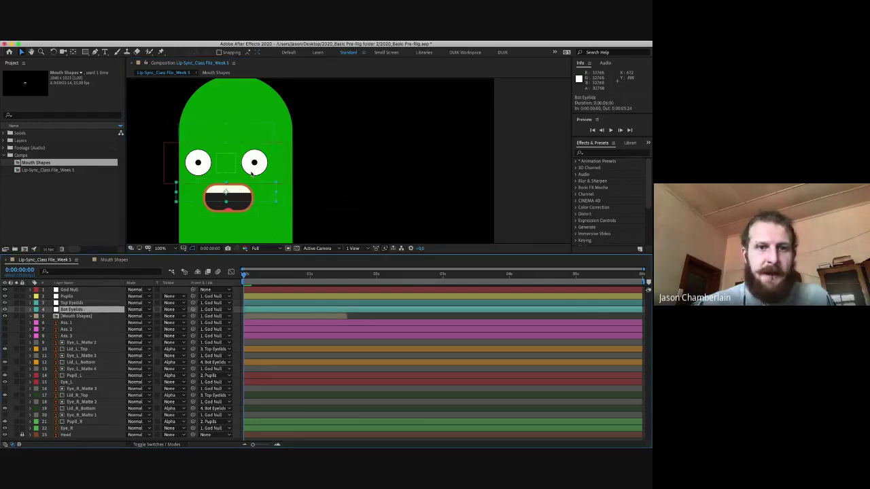
pyautogui.moveTo(226, 192); pyautogui.dragTo(227, 174)
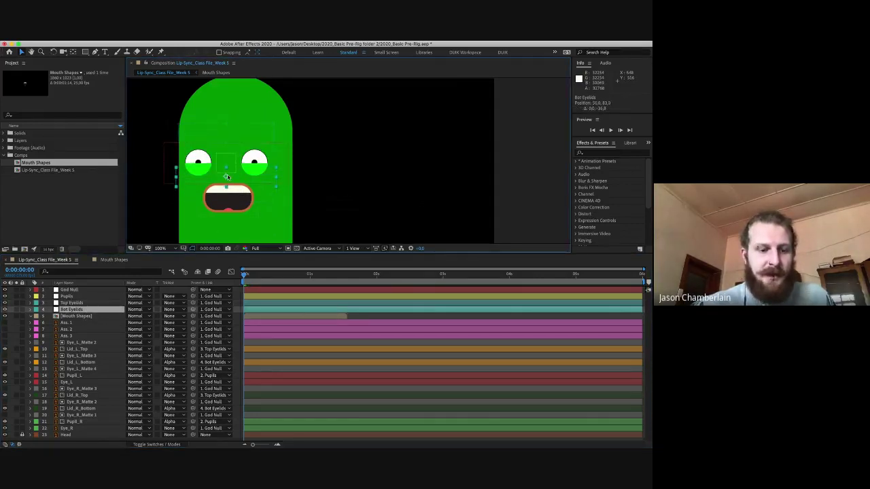
pyautogui.hotkey('ctrl', 'z')
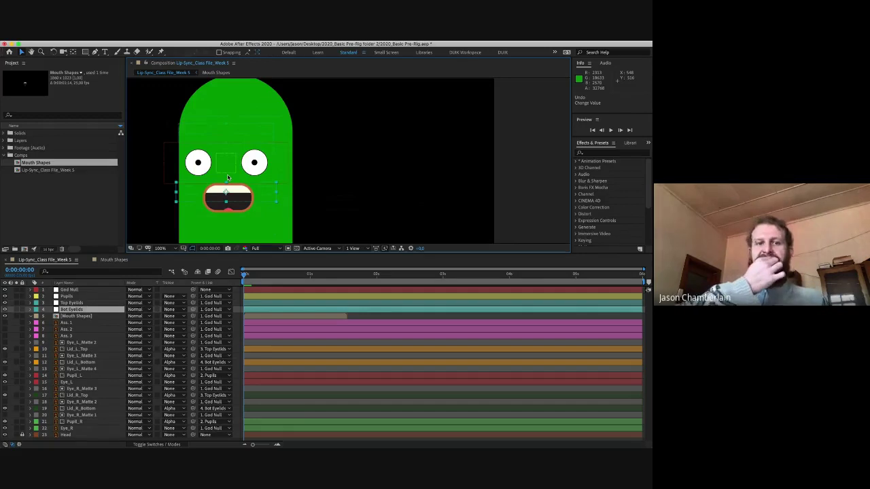
# - Move the God Null about 42 px to the right, to position 582, 454, bringing the face back towards the head's centre
pyautogui.click(236, 171)
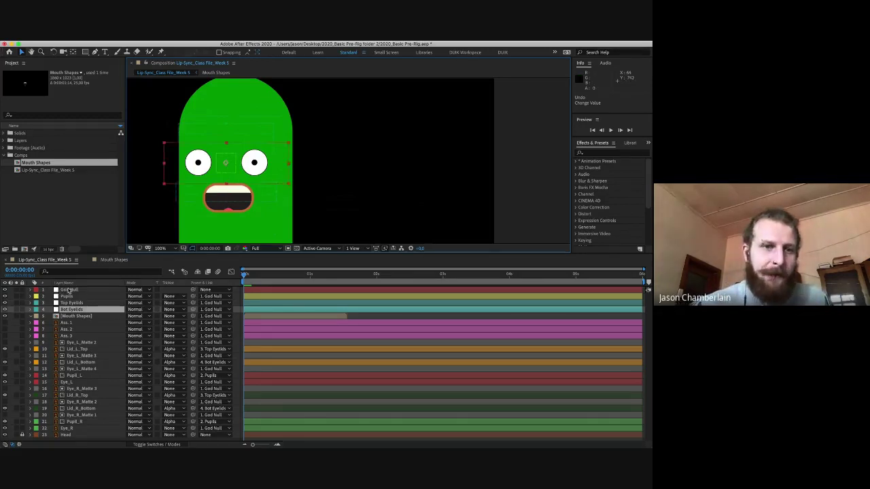
pyautogui.moveTo(226, 164); pyautogui.dragTo(231, 165)
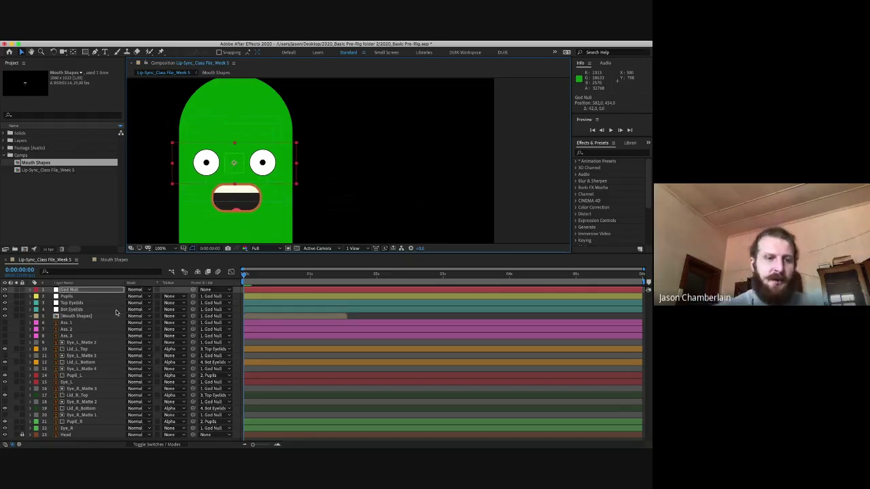
# - Review the rig's control layers by selecting God Null, Pupils, Top Eyelids, Bot Eyelids and Mouth Shapes in turn
pyautogui.click(75, 290)
pyautogui.click(82, 297)
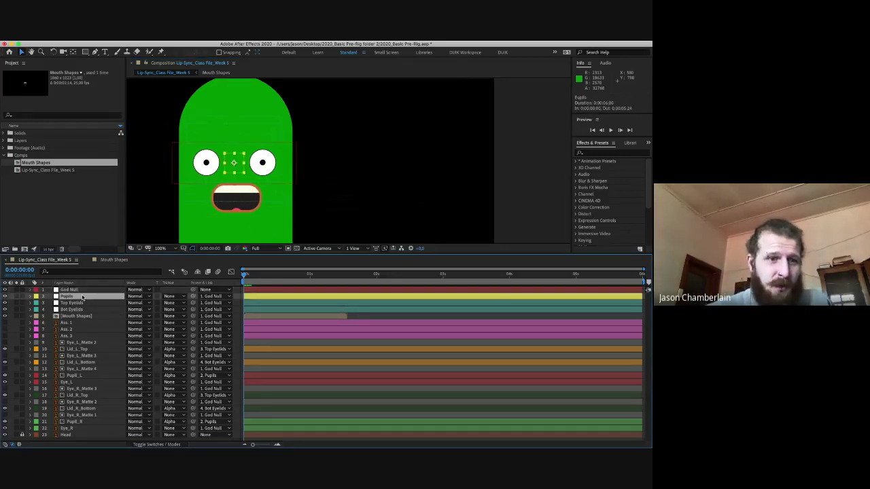
pyautogui.click(87, 304)
pyautogui.click(89, 309)
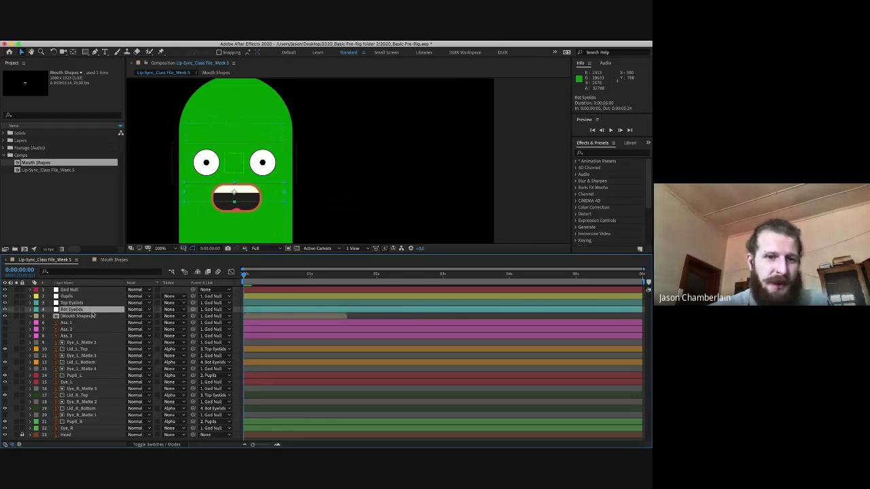
pyautogui.click(93, 316)
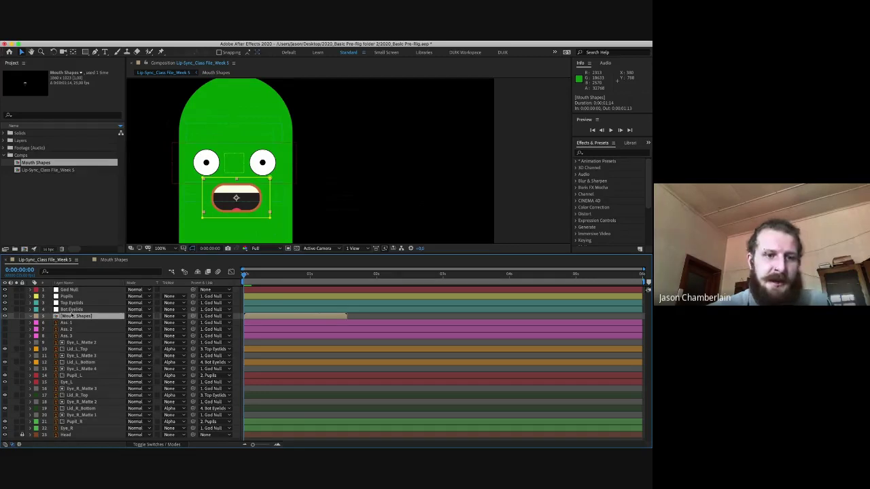
# - Mark every layer except God Null and Mouth Shapes as shy, lock them, and hide shy layers from the timeline
pyautogui.click(68, 296)
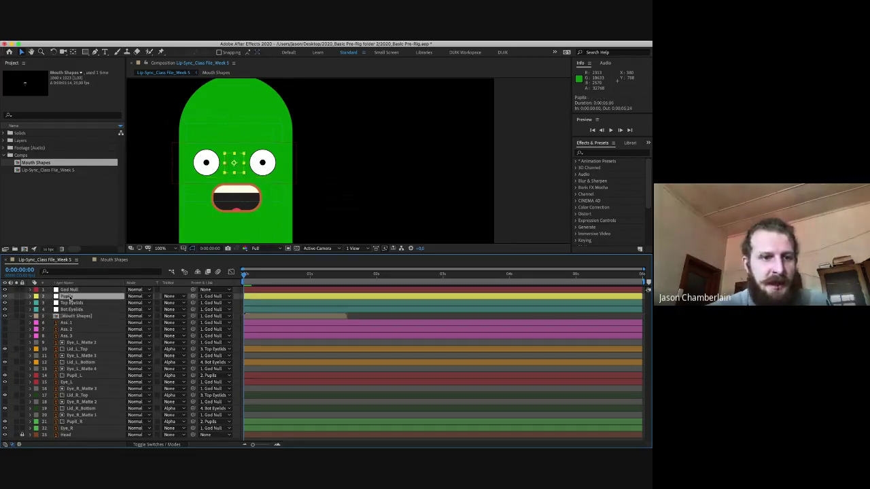
pyautogui.keyDown('shift'); pyautogui.click(74, 310); pyautogui.keyUp('shift')
pyautogui.click(73, 291)
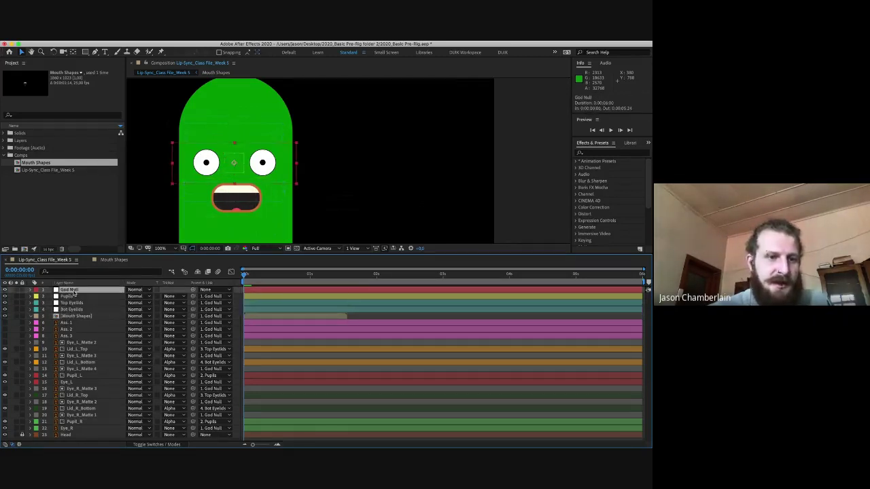
pyautogui.keyDown('shift'); pyautogui.click(81, 428); pyautogui.keyUp('shift')
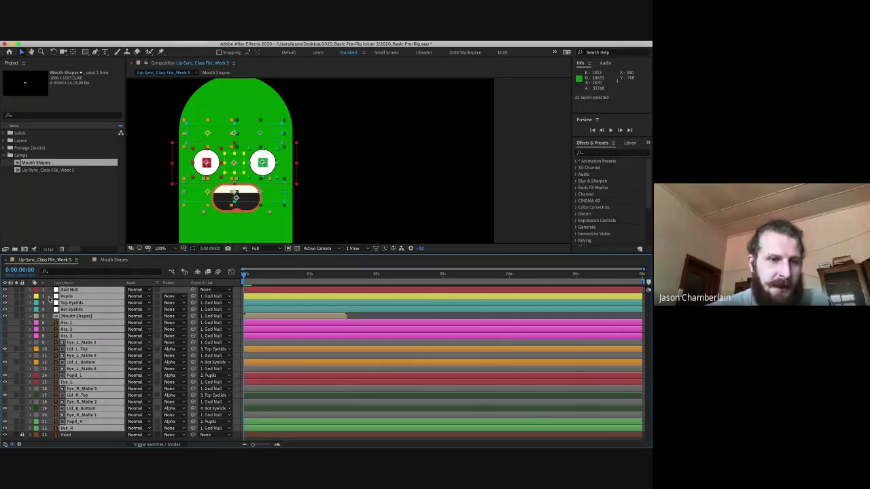
pyautogui.keyDown('super'); pyautogui.click(78, 289); pyautogui.keyUp('super')
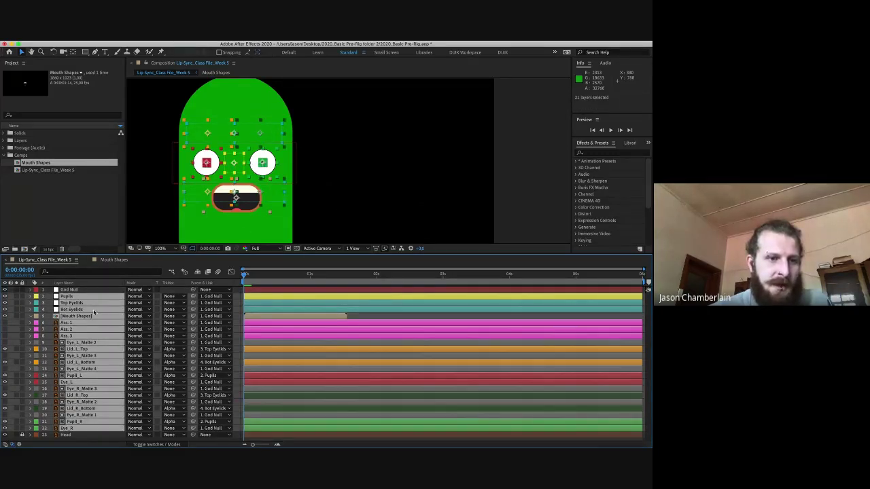
pyautogui.keyDown('super'); pyautogui.click(93, 317); pyautogui.keyUp('super')
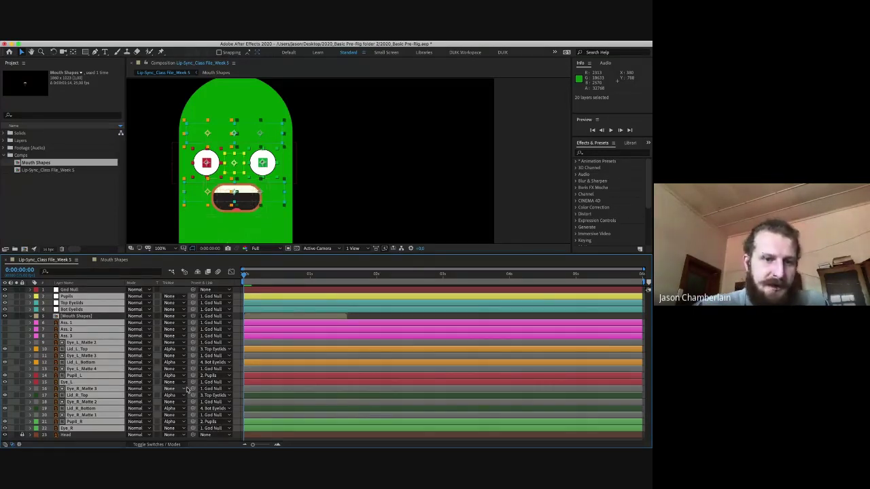
pyautogui.click(170, 445)
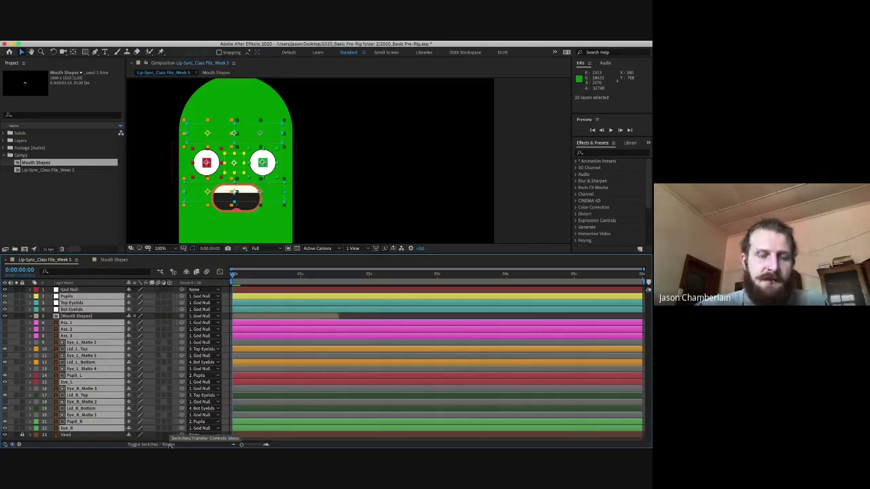
pyautogui.click(129, 297)
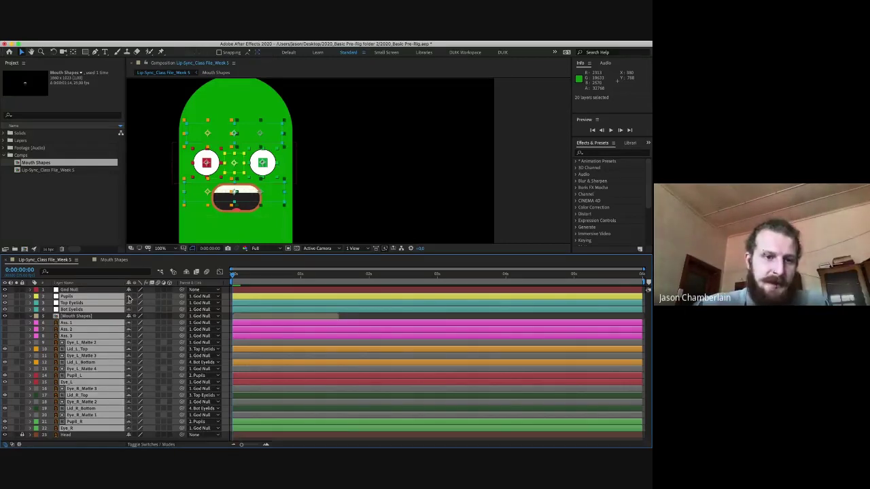
pyautogui.click(22, 297)
pyautogui.click(187, 272)
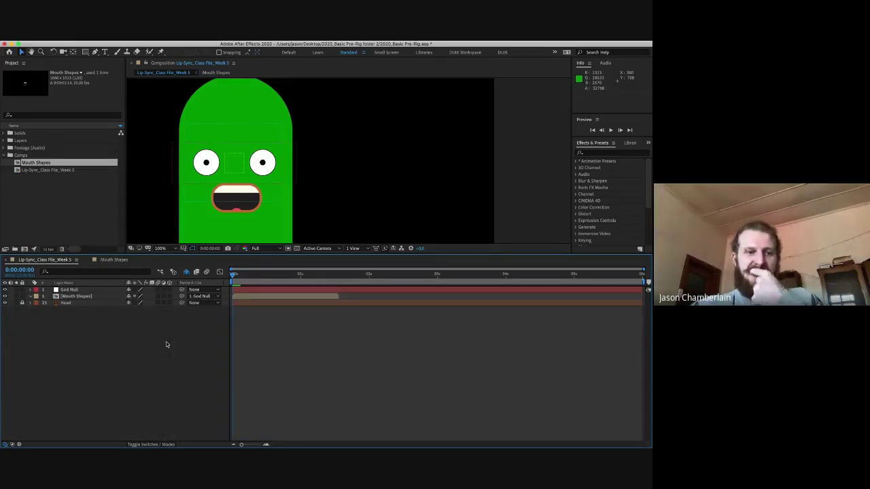
pyautogui.click(128, 303)
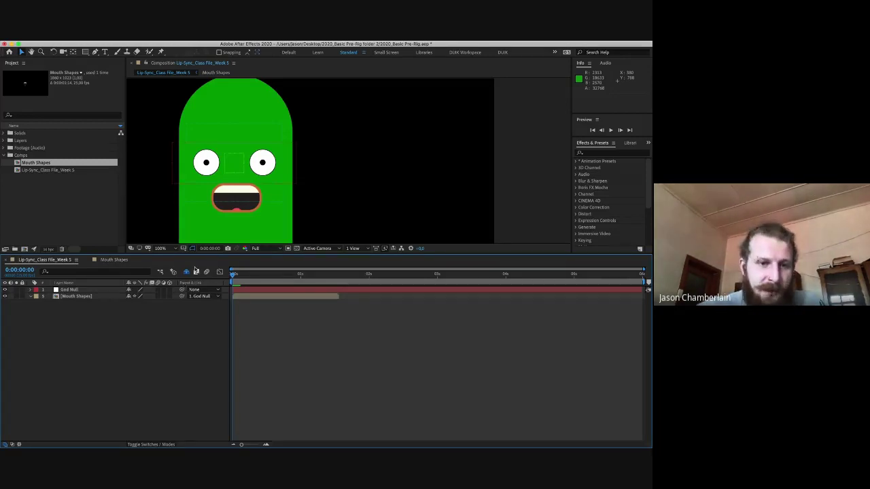
# - Show the shy layers to review the locked eye matte and eyelid layers, and hide them again
pyautogui.click(187, 272)
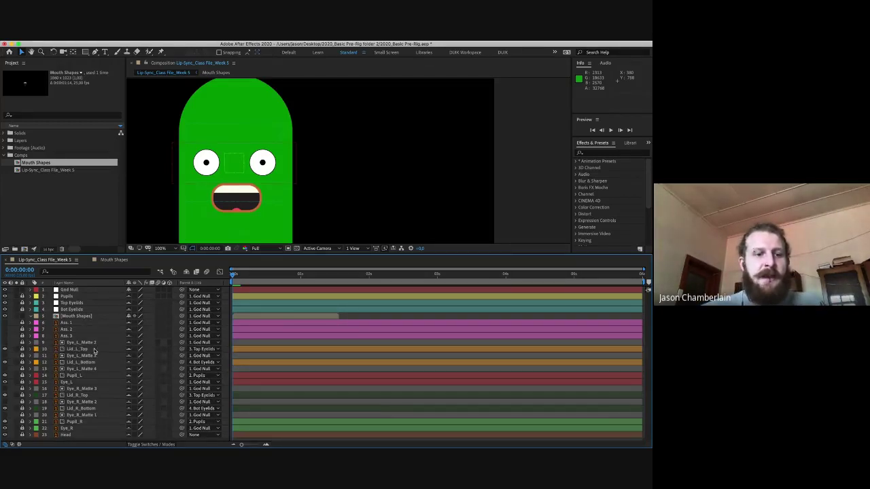
pyautogui.moveTo(95, 344); pyautogui.dragTo(86, 346)
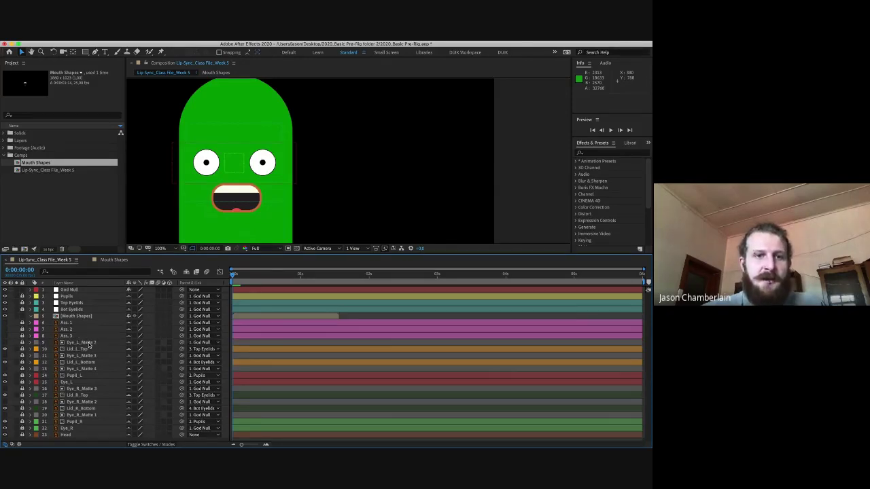
pyautogui.click(89, 345)
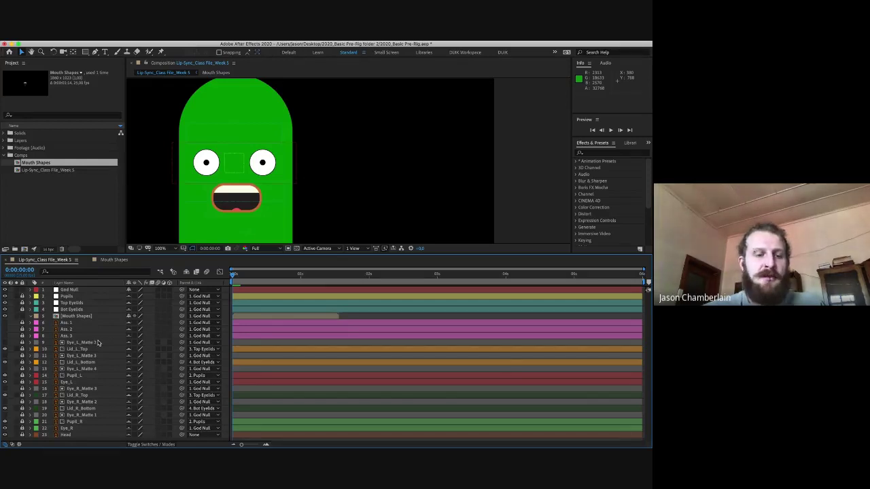
pyautogui.click(100, 350)
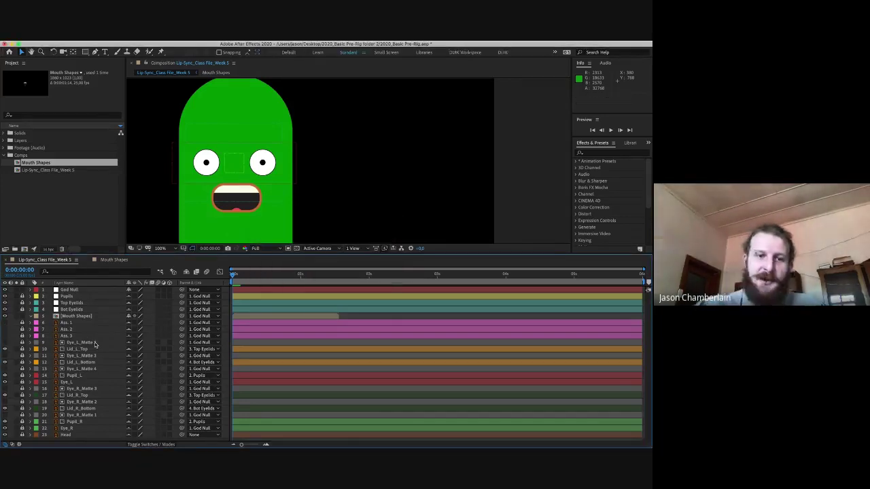
pyautogui.click(187, 272)
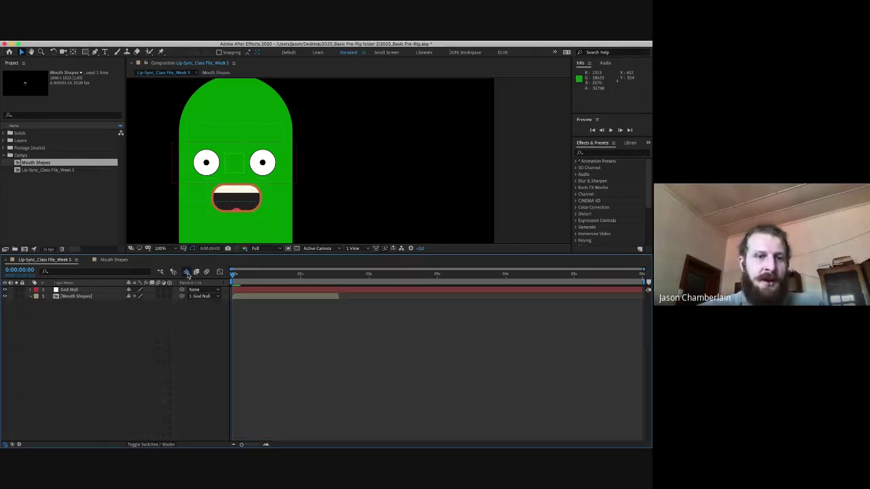
# - Review God Null and Mouth Shapes, open the Mouth Shapes composition to view its layers, and return to the Lip-Sync composition
pyautogui.click(78, 290)
pyautogui.click(91, 297)
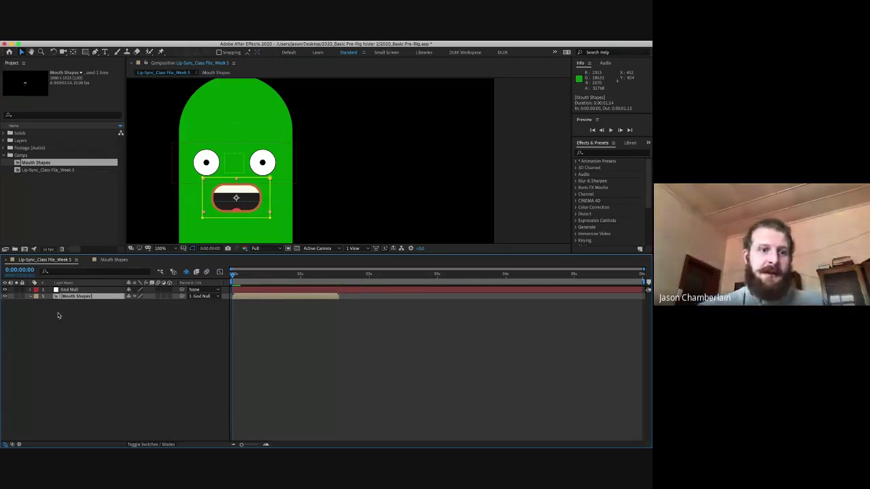
pyautogui.doubleClick(71, 299)
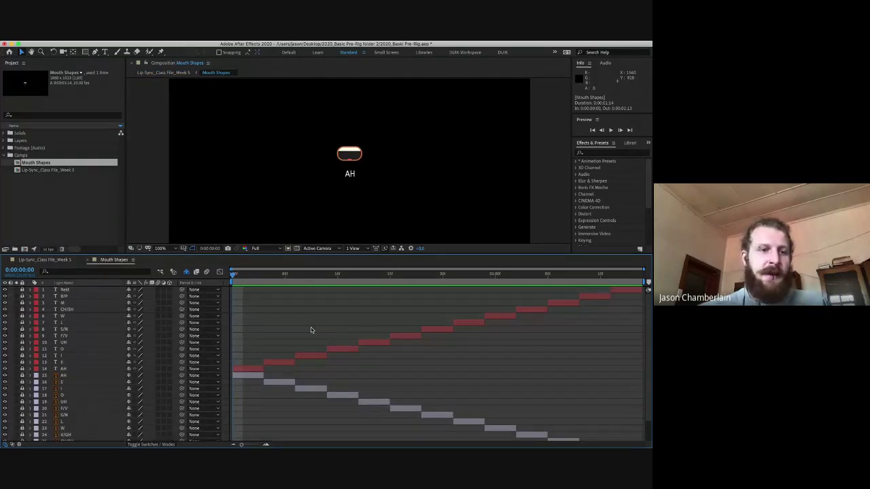
pyautogui.click(47, 260)
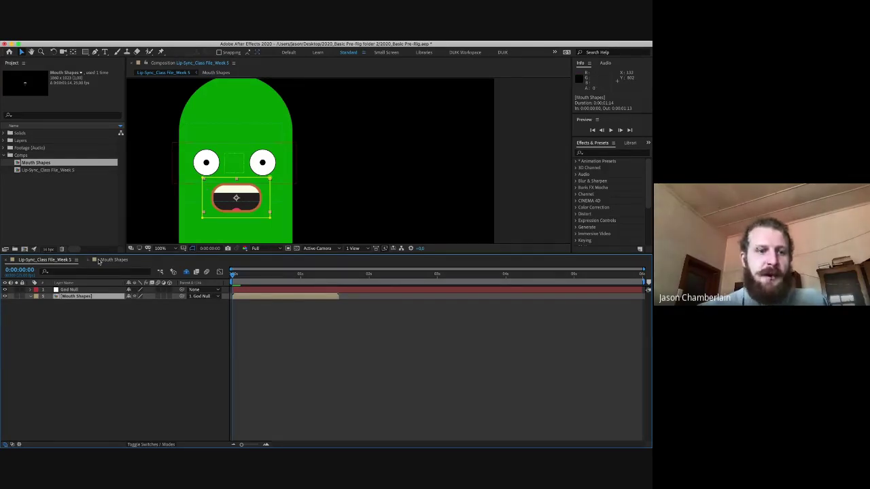
# - Extend the lower edge of the Mouth Shapes mask downwards to uncover the AH label below the mouth
pyautogui.click(203, 179)
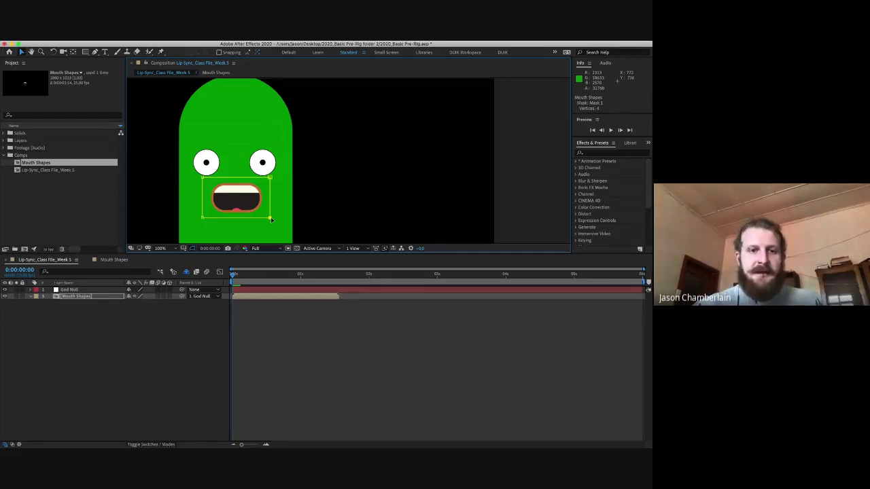
pyautogui.moveTo(271, 216); pyautogui.dragTo(263, 185)
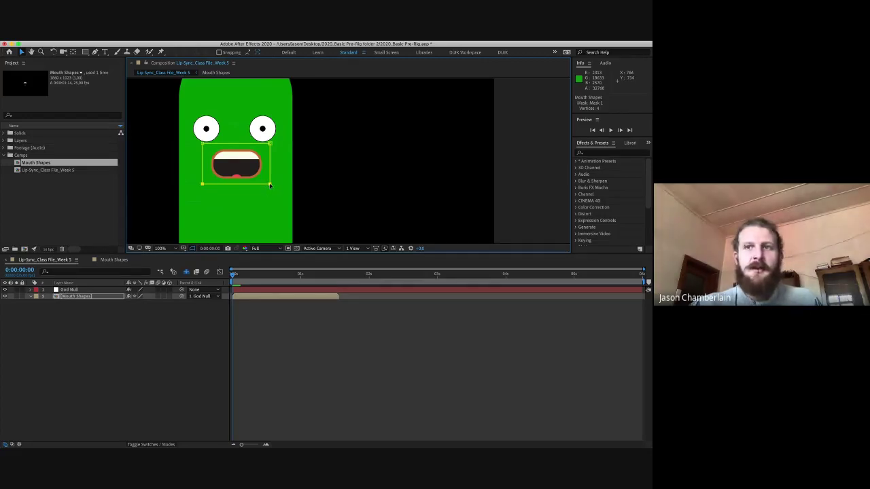
pyautogui.moveTo(271, 184); pyautogui.dragTo(273, 224)
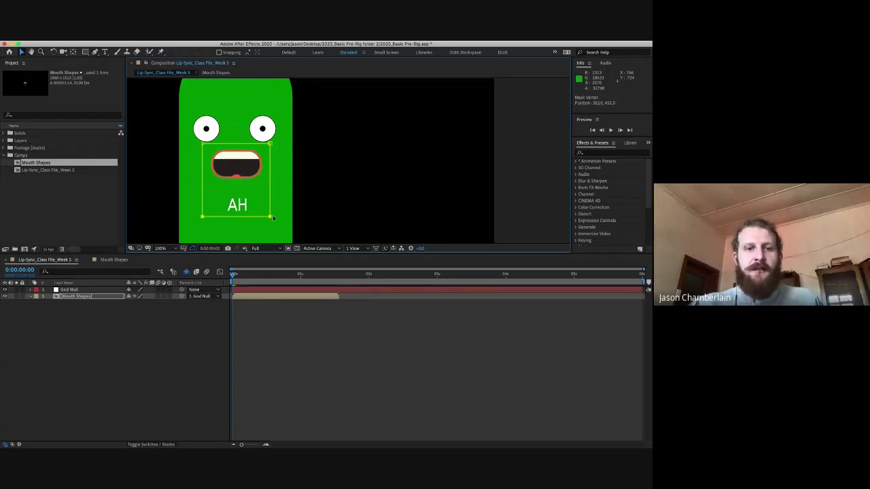
pyautogui.click(157, 324)
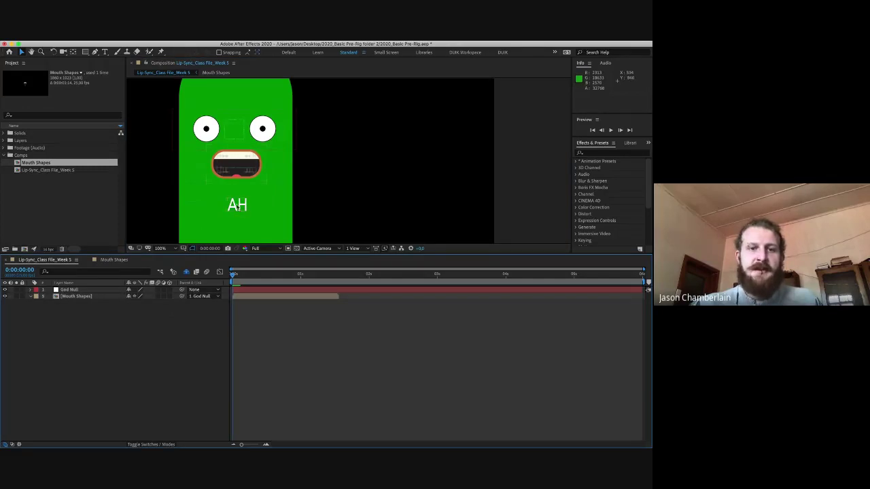
# - Compare the masked Mouth Shapes layer with the mouth and label inside its own composition, and return to the Lip-Sync composition
pyautogui.click(229, 216)
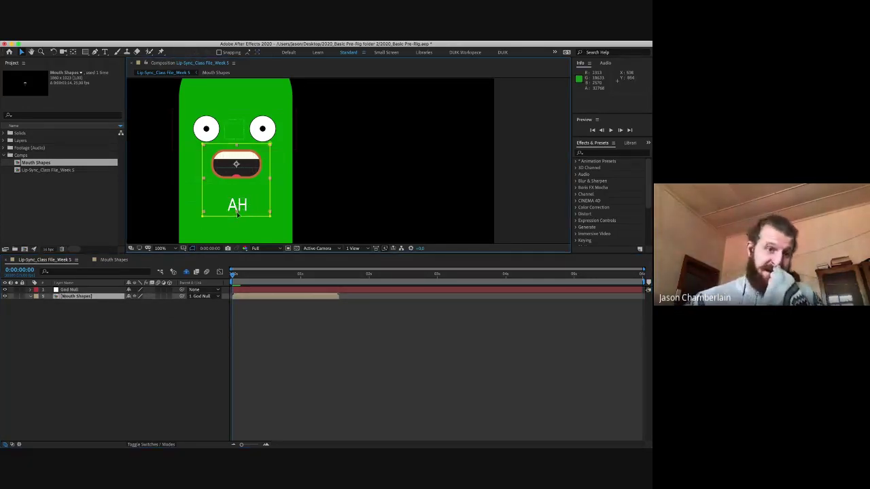
pyautogui.click(113, 260)
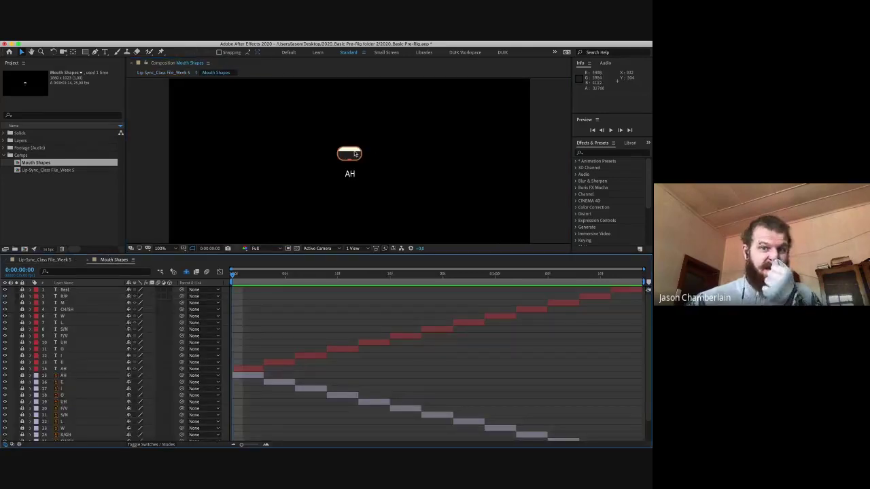
pyautogui.click(41, 260)
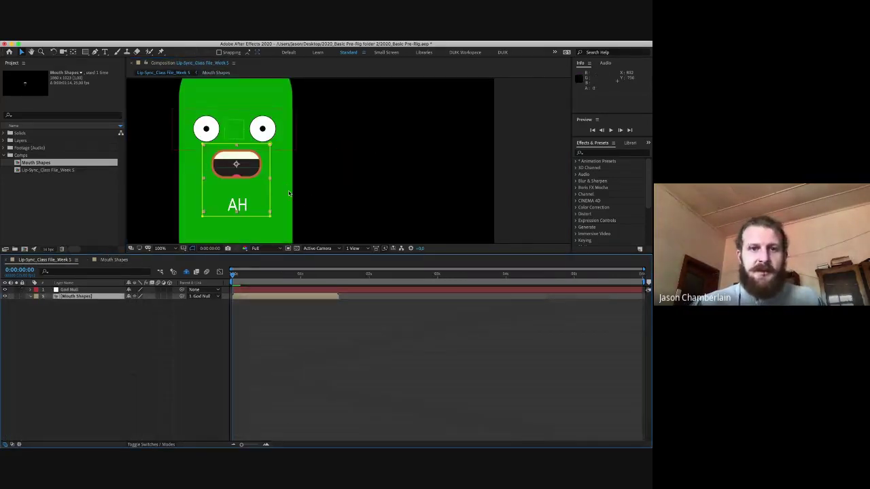
# - Lock God Null and mark it as shy, leaving Mouth Shapes as the only layer listed
pyautogui.click(140, 339)
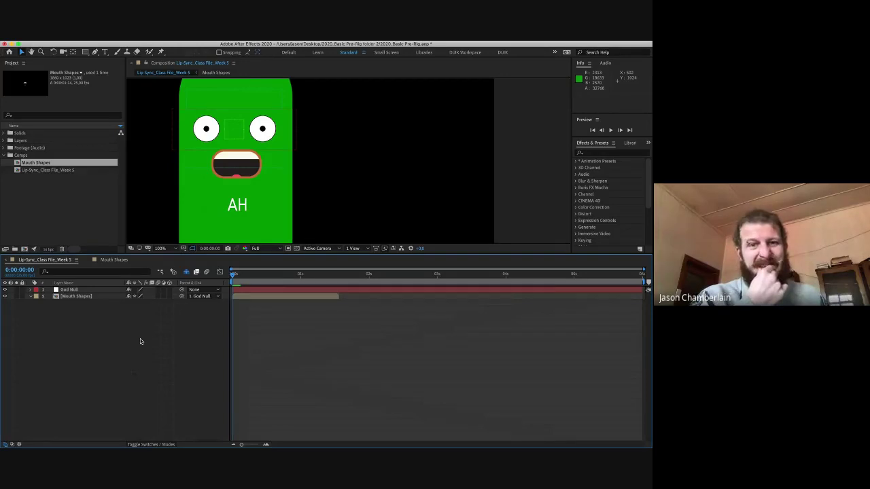
pyautogui.click(96, 297)
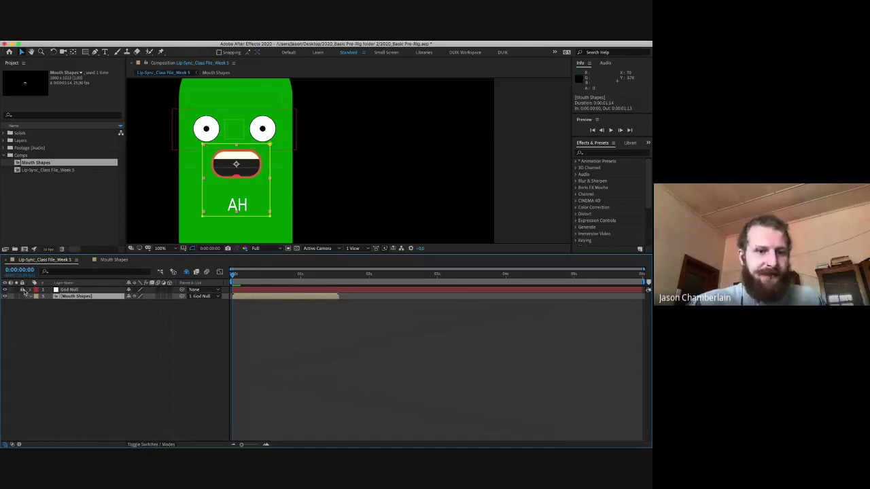
pyautogui.click(130, 290)
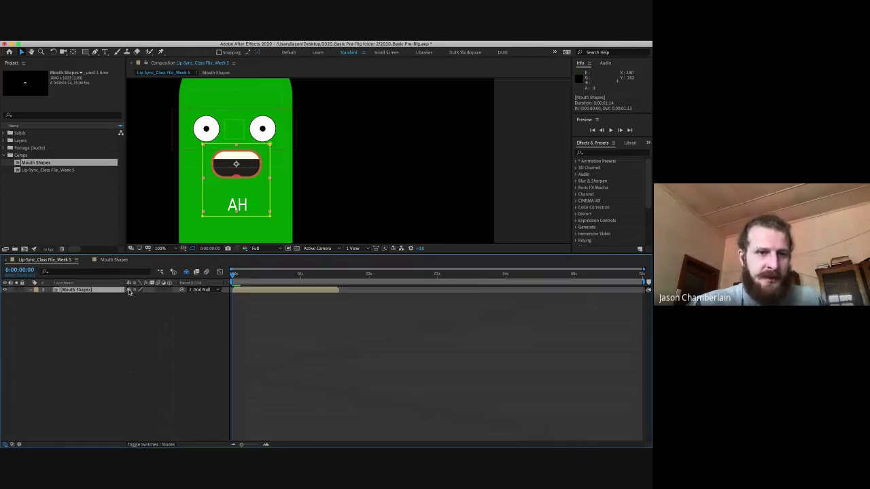
# - Narrow the Mouth Shapes mask to about 97% width by pulling its left edge slightly inwards, and reselect its vertices
pyautogui.click(203, 144)
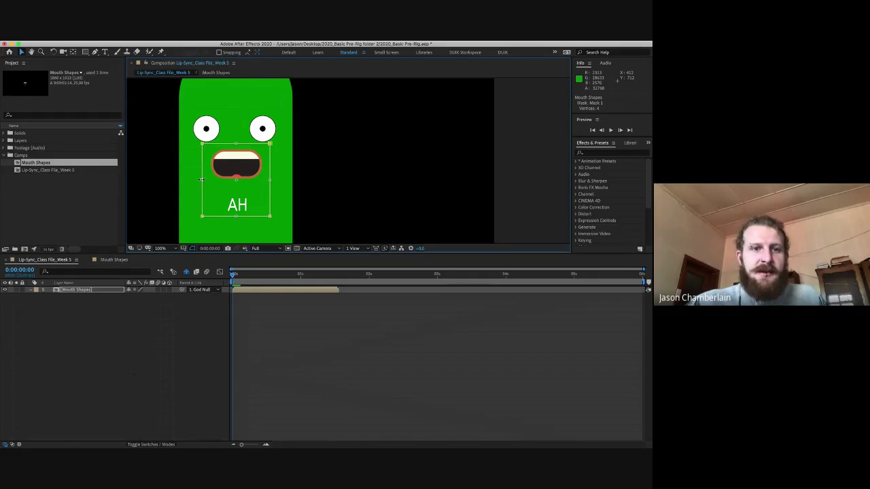
pyautogui.moveTo(201, 180)
pyautogui.mouseDown()
pyautogui.moveTo(159, 179)
pyautogui.moveTo(221, 178)
pyautogui.moveTo(204, 176)
pyautogui.mouseUp()
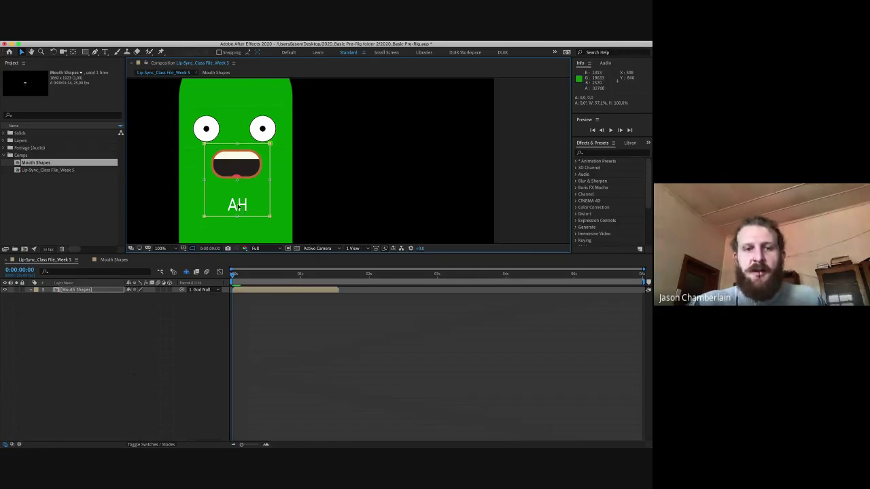
pyautogui.click(393, 160)
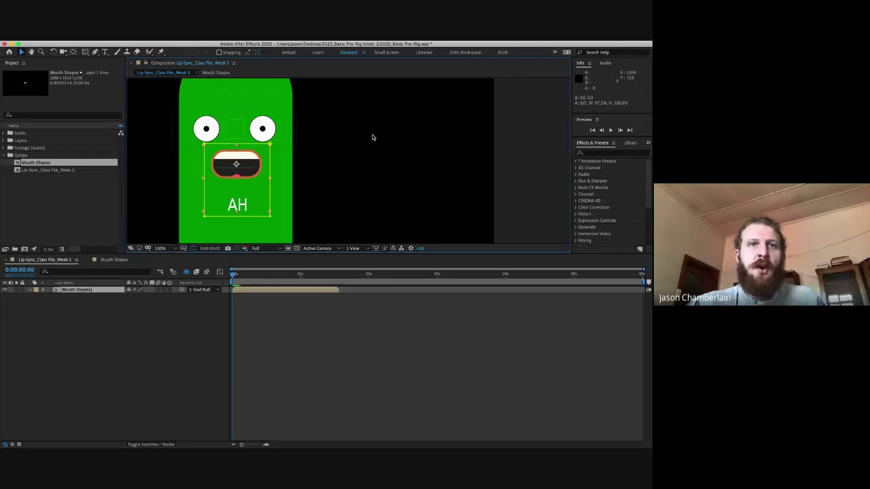
pyautogui.click(271, 218)
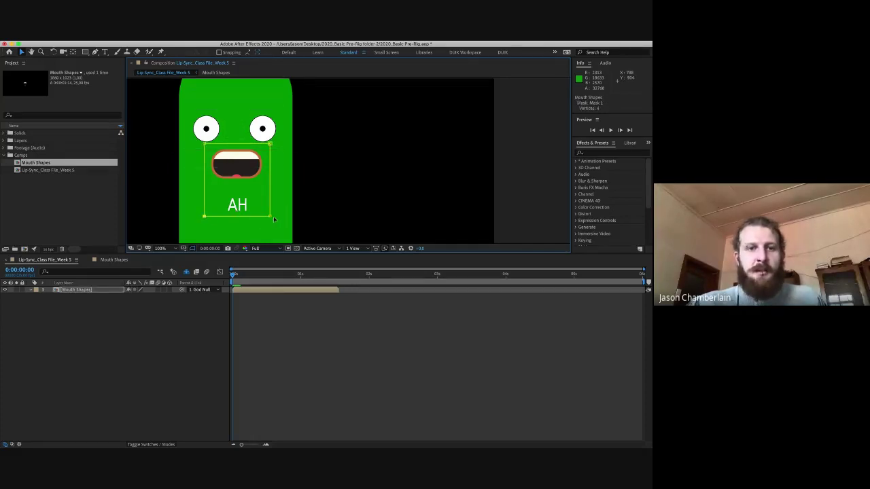
pyautogui.moveTo(271, 218)
pyautogui.mouseDown()
pyautogui.moveTo(273, 231)
pyautogui.moveTo(271, 202)
pyautogui.moveTo(270, 216)
pyautogui.mouseUp()
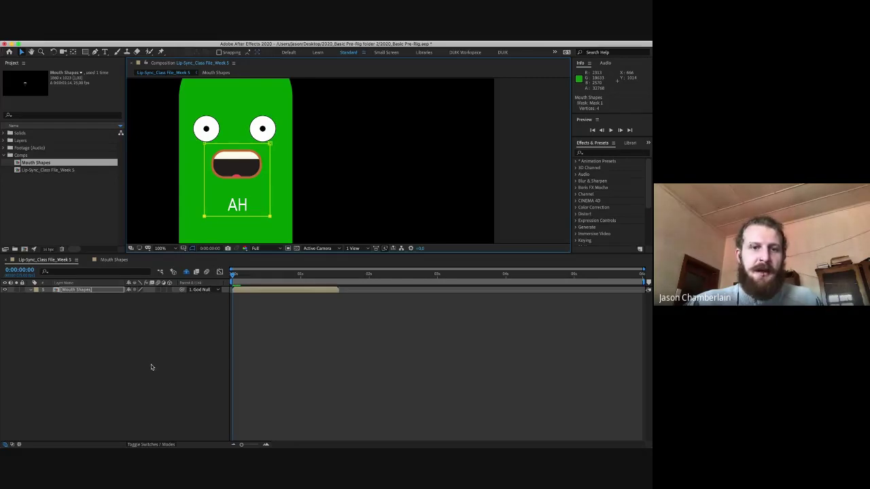
pyautogui.click(151, 364)
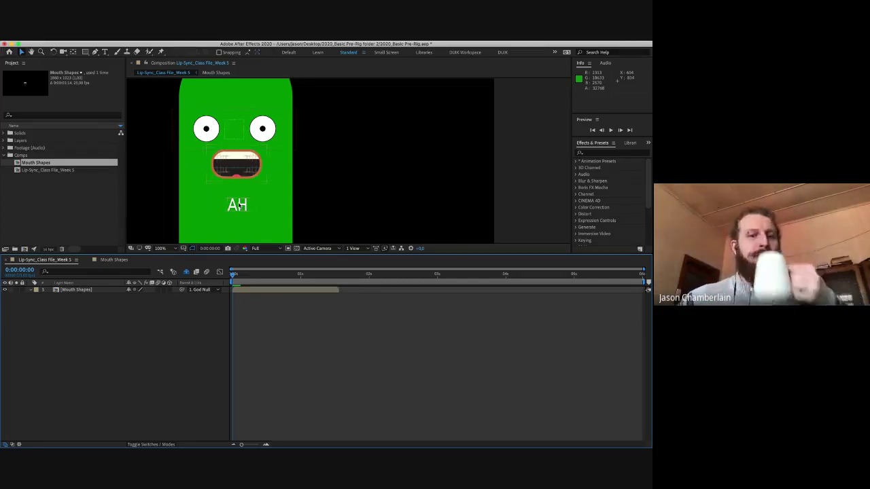
pyautogui.click(47, 182)
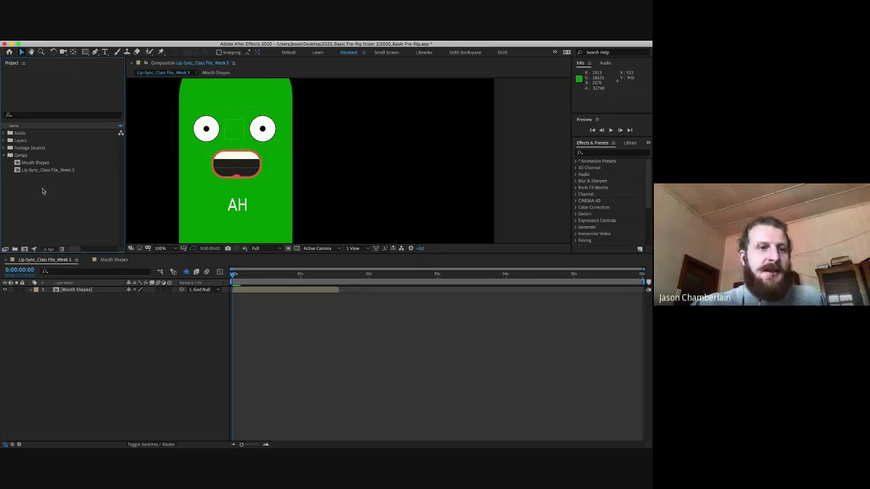
pyautogui.doubleClick(89, 188)
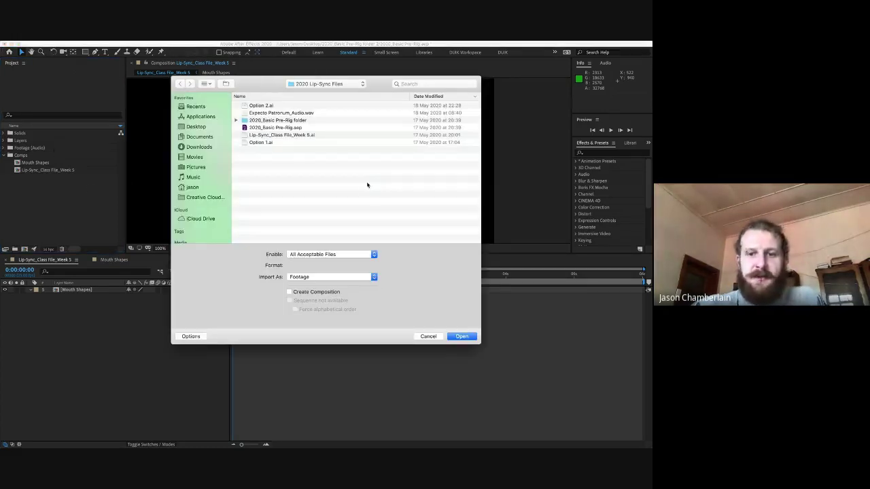
pyautogui.click(430, 337)
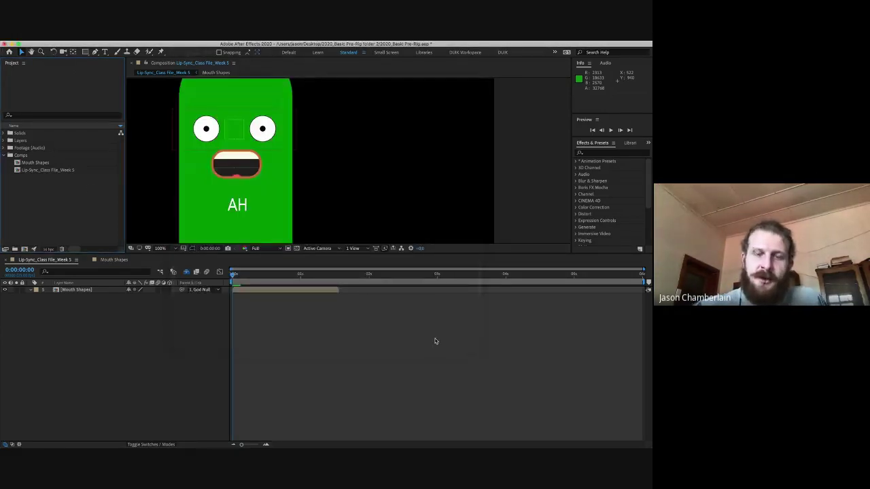
pyautogui.press('super+i')
pyautogui.click(427, 336)
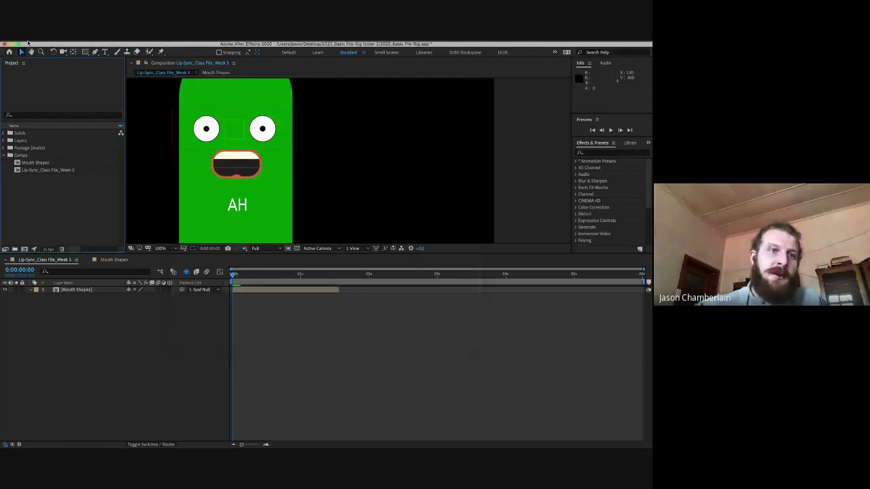
# - Import Expecto Patronum_Audio.wav from the 2020 Lip-Sync Files folder into the project without creating a composition
pyautogui.click(67, 45)
pyautogui.moveTo(102, 146)
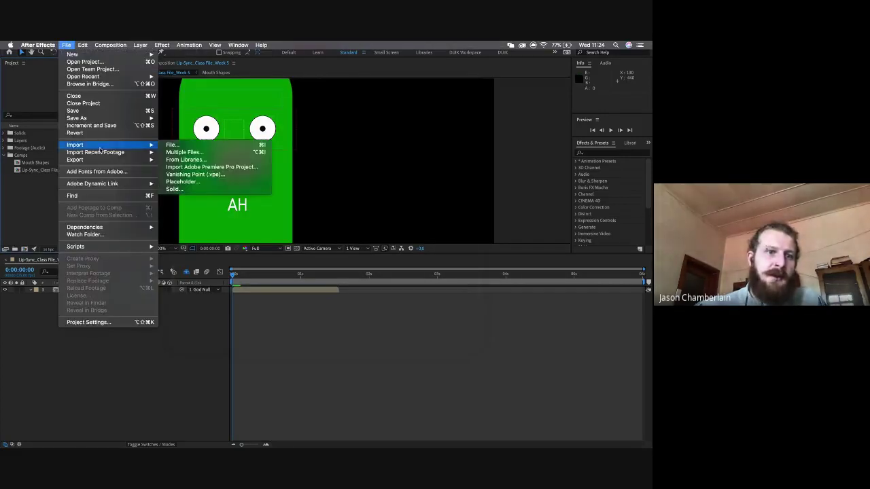
pyautogui.click(198, 153)
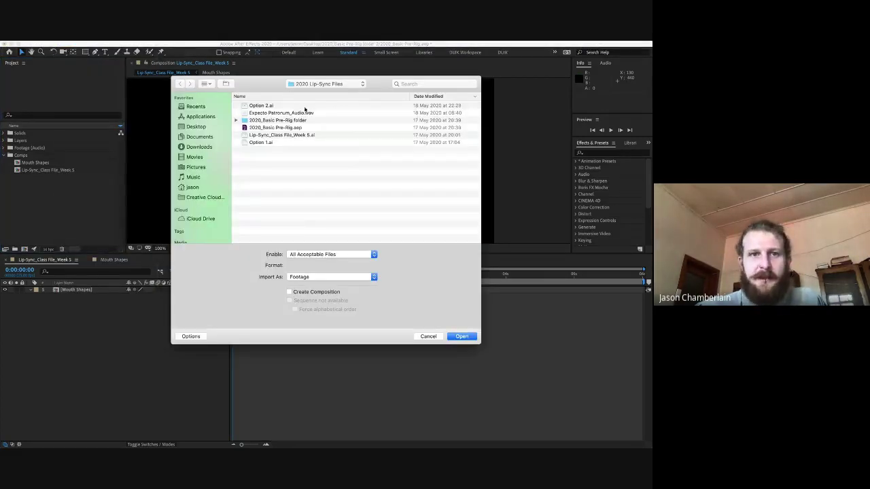
pyautogui.click(281, 136)
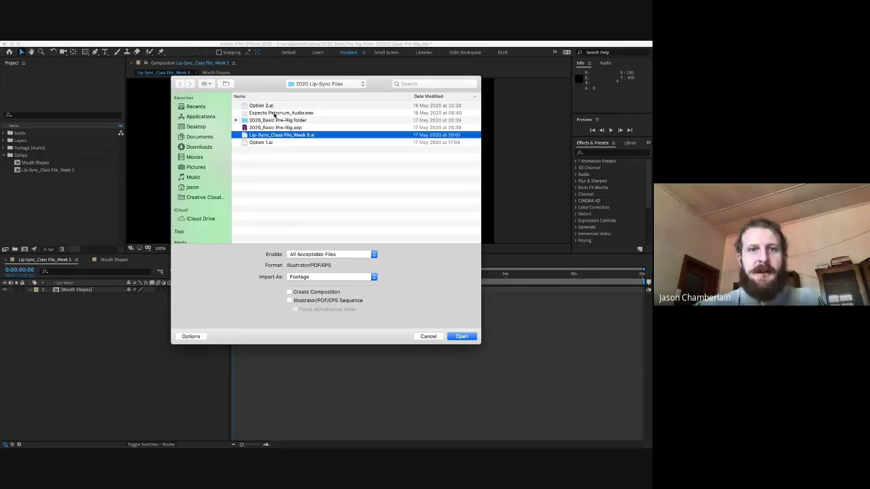
pyautogui.click(275, 113)
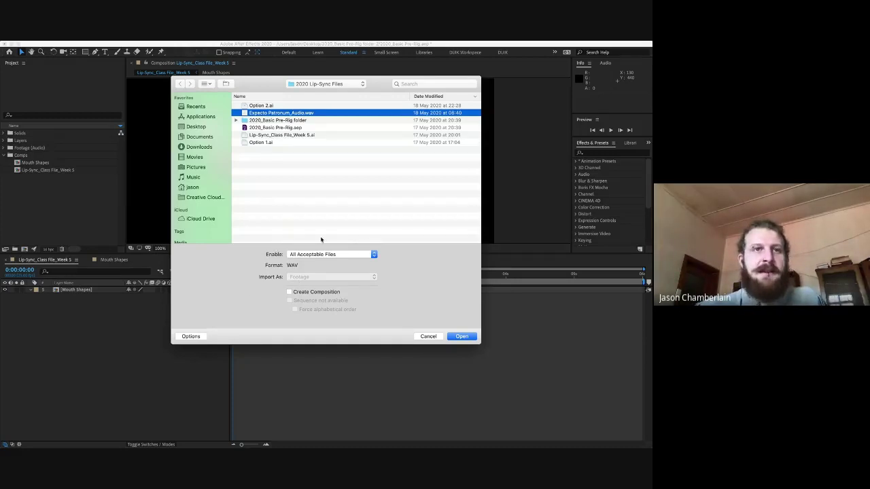
pyautogui.click(288, 292)
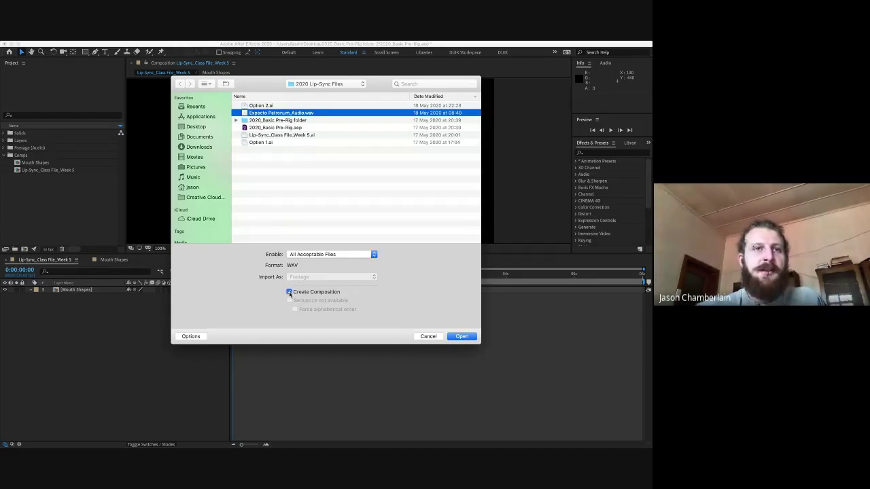
pyautogui.click(288, 292)
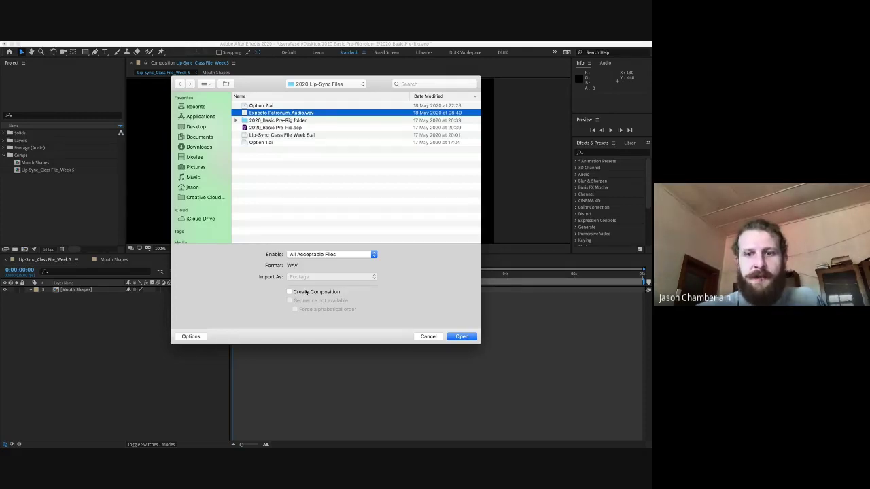
pyautogui.click(461, 337)
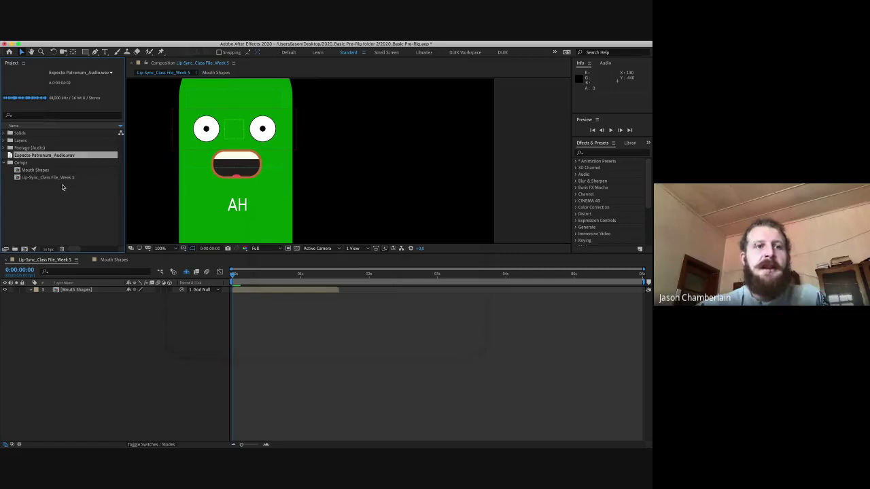
# - Collapse the Comps folder and examine the mouth shape and character artwork stored in the project's Layers folder
pyautogui.click(6, 162)
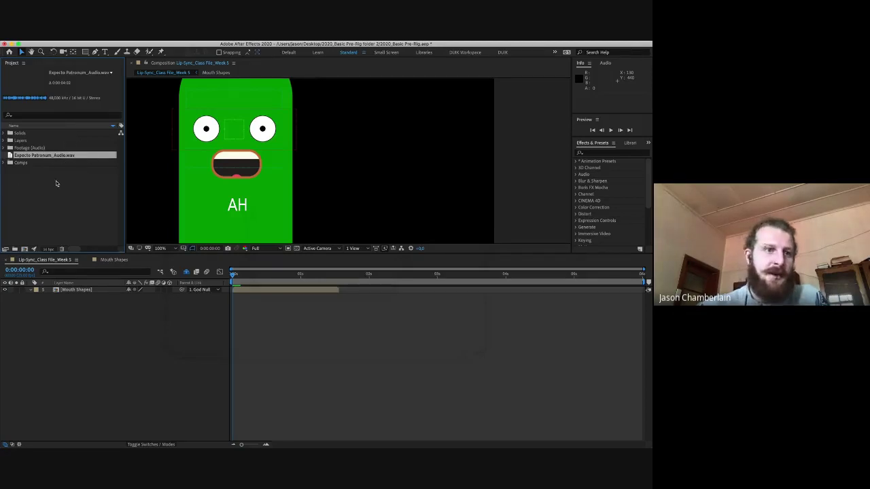
pyautogui.click(35, 133)
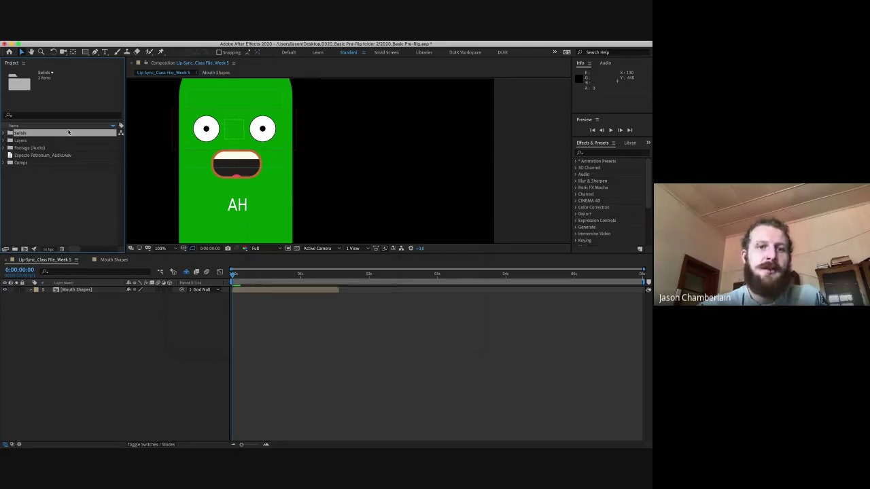
pyautogui.click(54, 141)
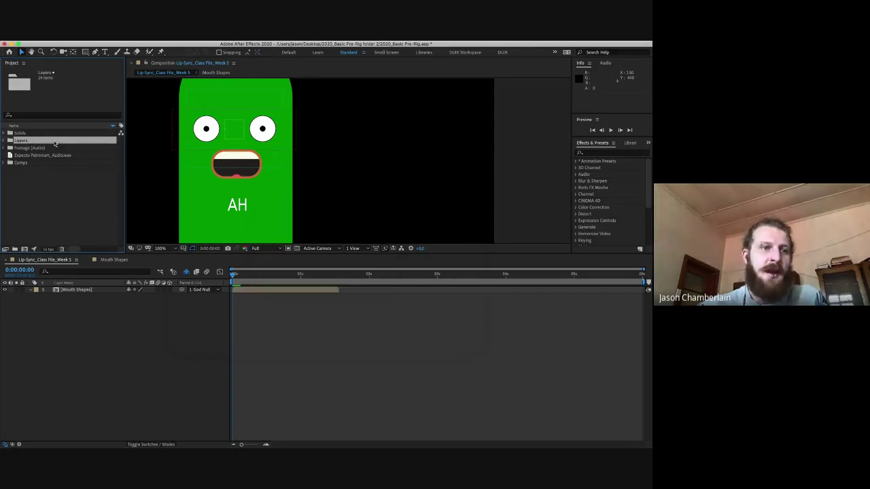
pyautogui.click(5, 140)
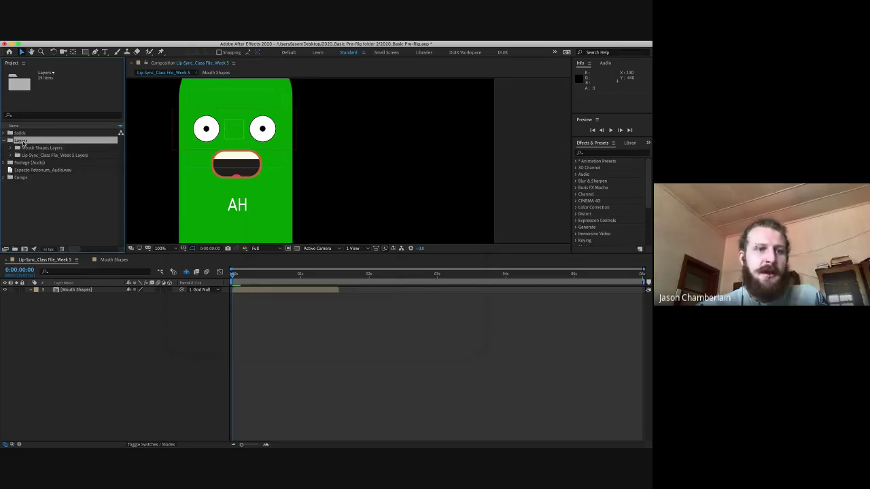
pyautogui.click(10, 149)
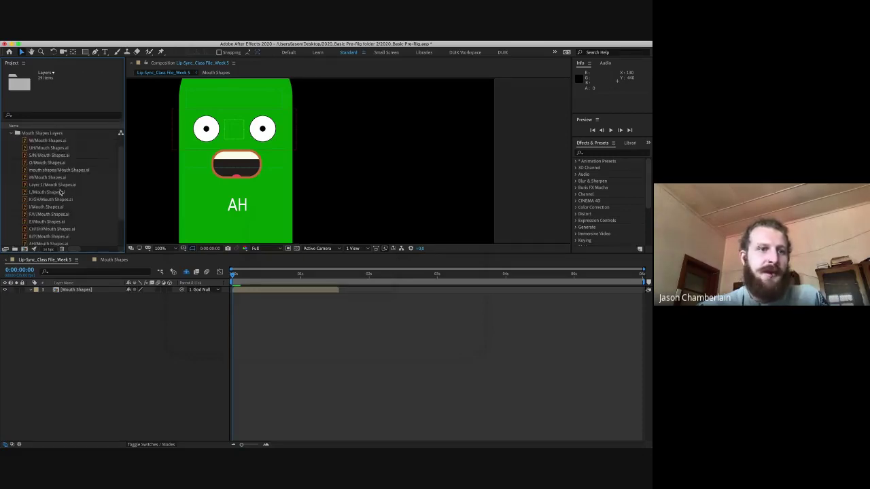
pyautogui.scroll(-3, 61, 193)
pyautogui.scroll(4, 28, 204)
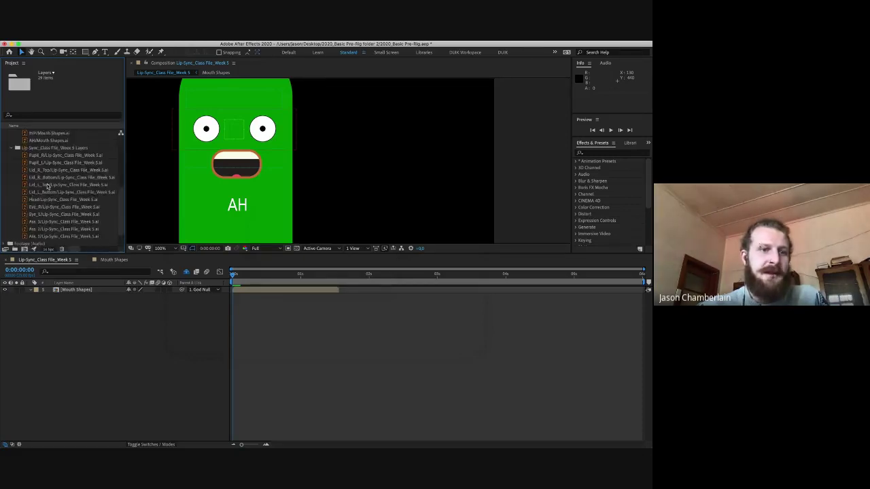
pyautogui.click(5, 141)
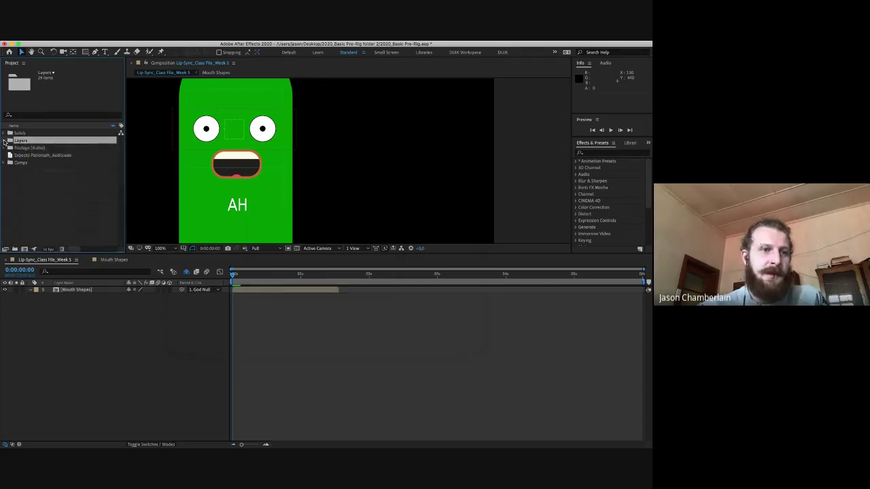
# - Move Expecto Patronum_Audio.wav into the project's Footage (Audio) folder
pyautogui.click(28, 148)
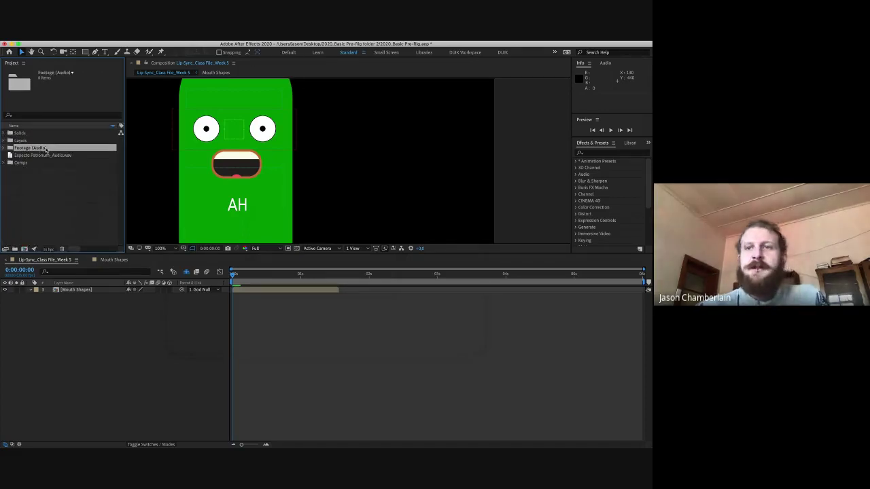
pyautogui.click(47, 156)
pyautogui.moveTo(47, 157); pyautogui.dragTo(48, 148)
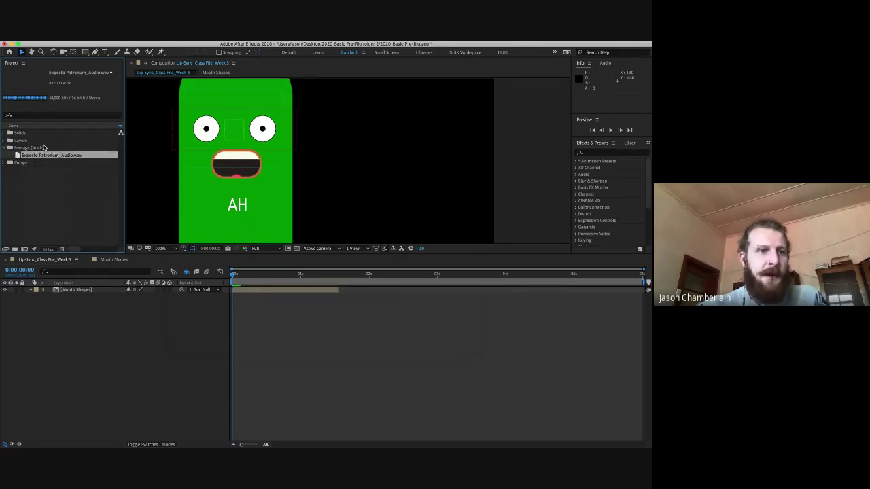
pyautogui.click(5, 149)
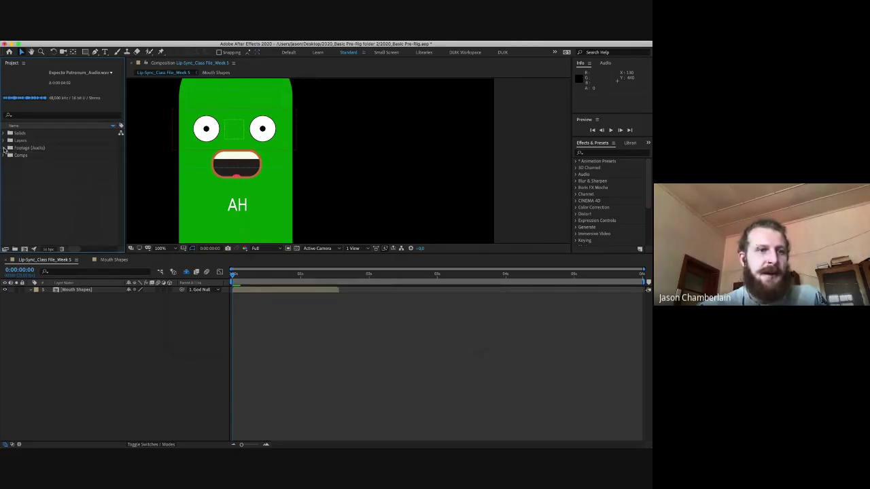
pyautogui.click(4, 148)
pyautogui.click(6, 163)
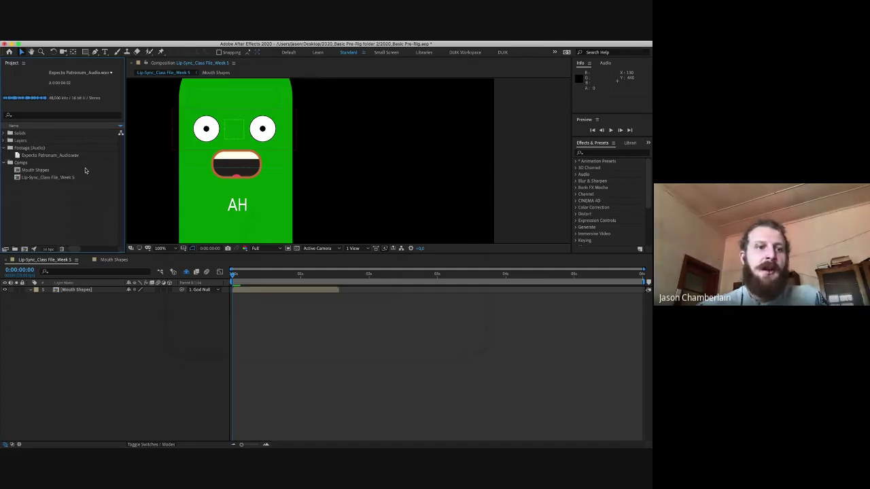
pyautogui.click(42, 164)
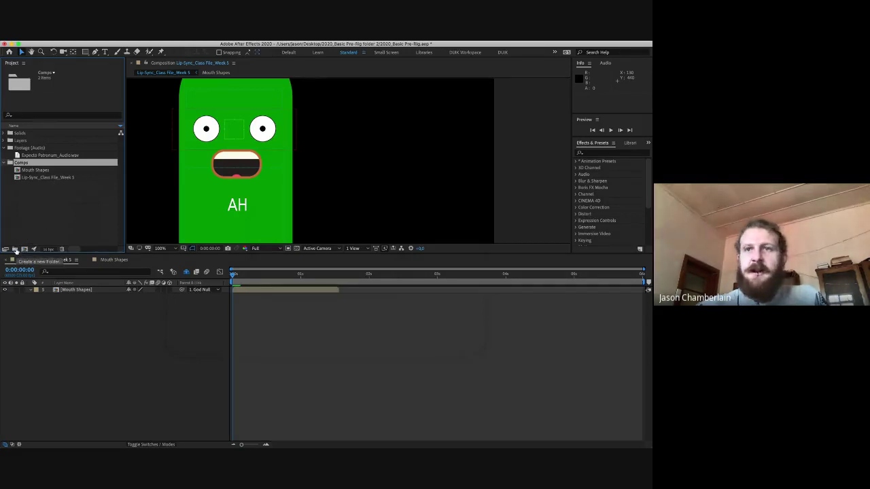
pyautogui.click(29, 212)
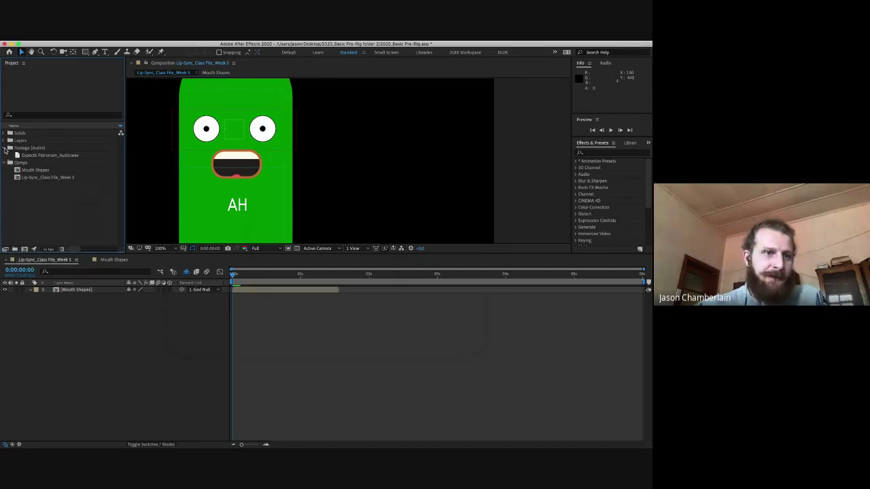
pyautogui.click(5, 148)
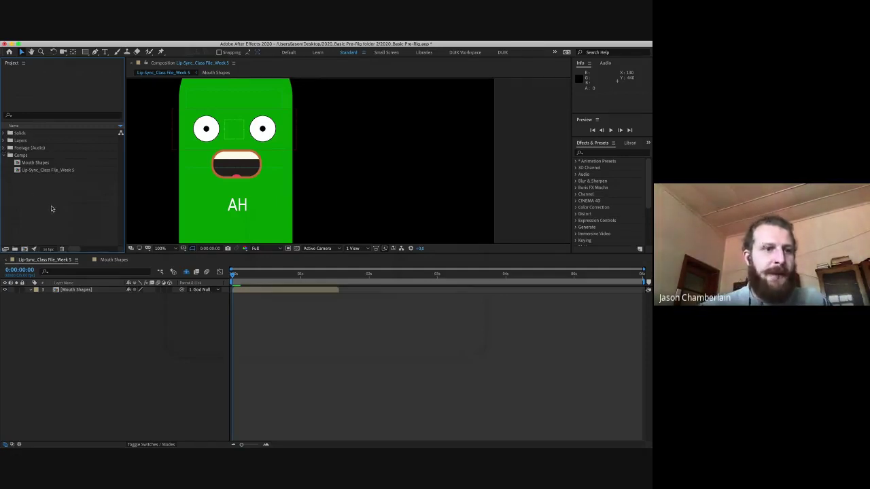
pyautogui.click(5, 155)
# - Add Expecto Patronum_Audio.wav from the Footage (Audio) folder to the Lip-Sync_Class File_Week 5 timeline, above the Mouth Shapes layer
pyautogui.click(5, 148)
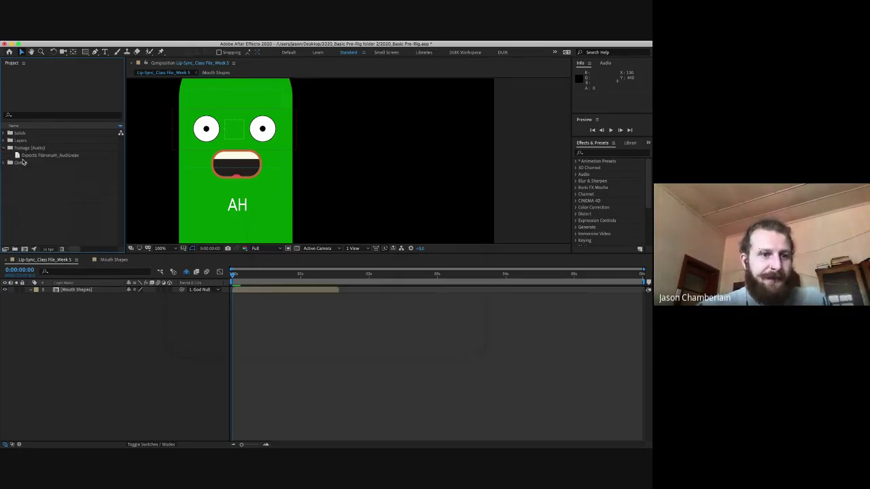
pyautogui.click(41, 155)
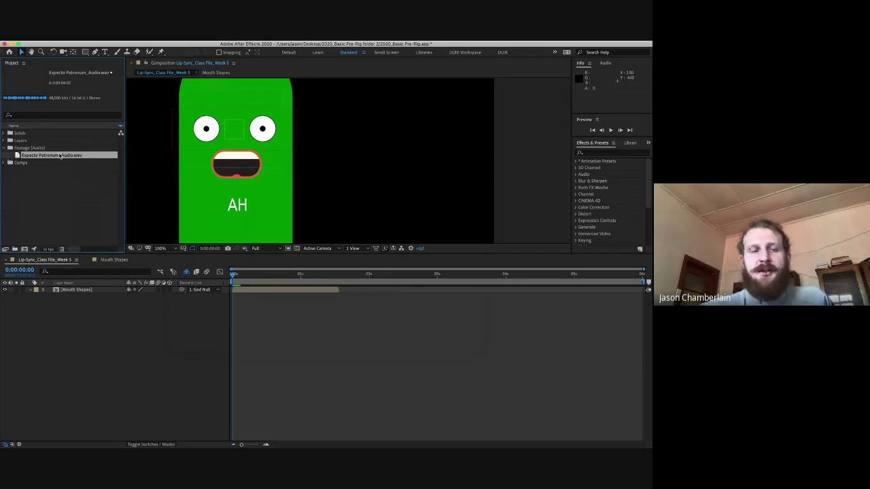
pyautogui.moveTo(68, 156); pyautogui.dragTo(69, 293)
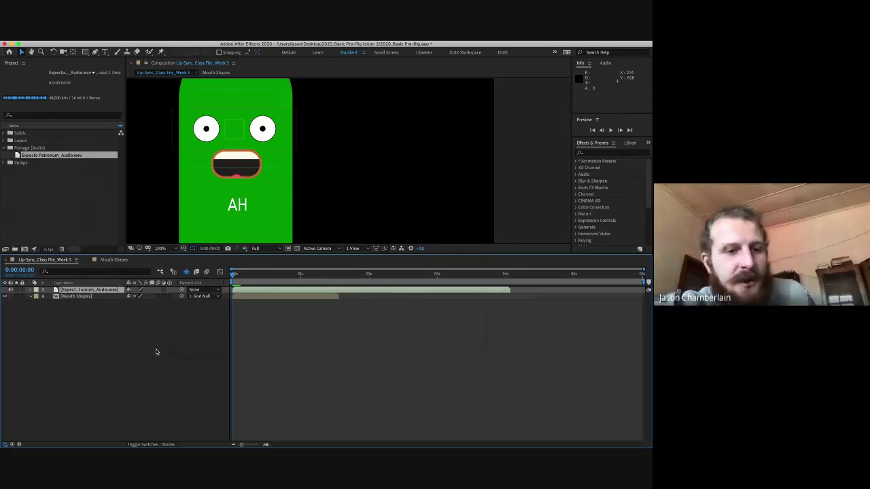
# - Expand the audio layer's Audio properties and select Audio Levels
pyautogui.click(30, 290)
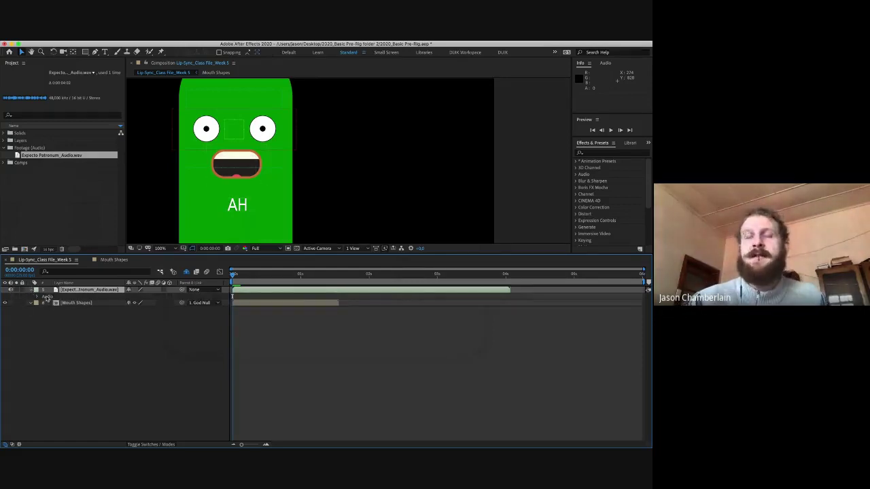
pyautogui.click(56, 298)
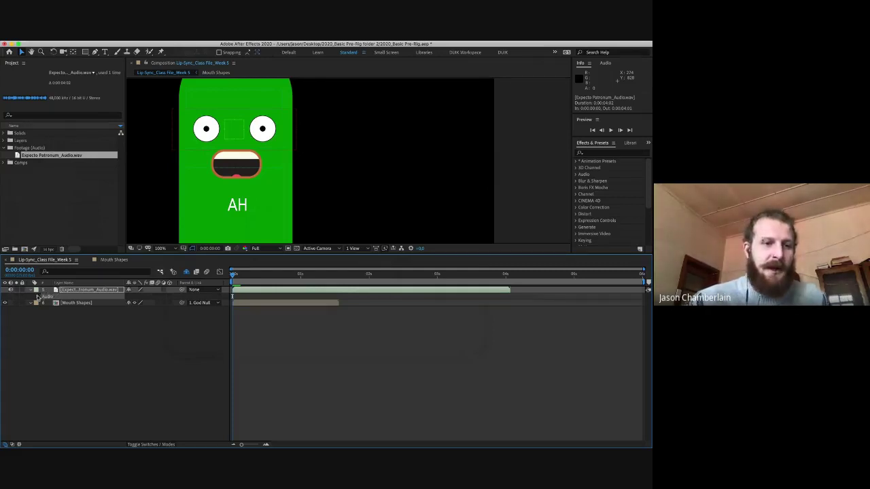
pyautogui.click(37, 297)
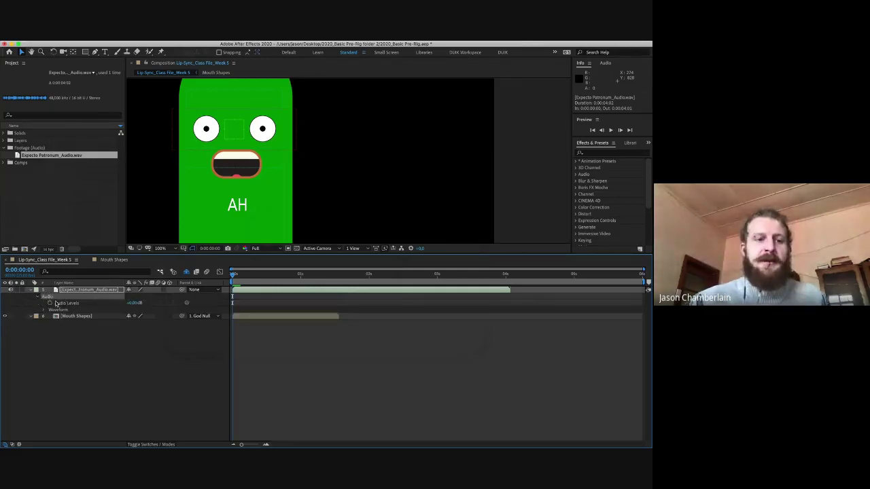
pyautogui.click(68, 304)
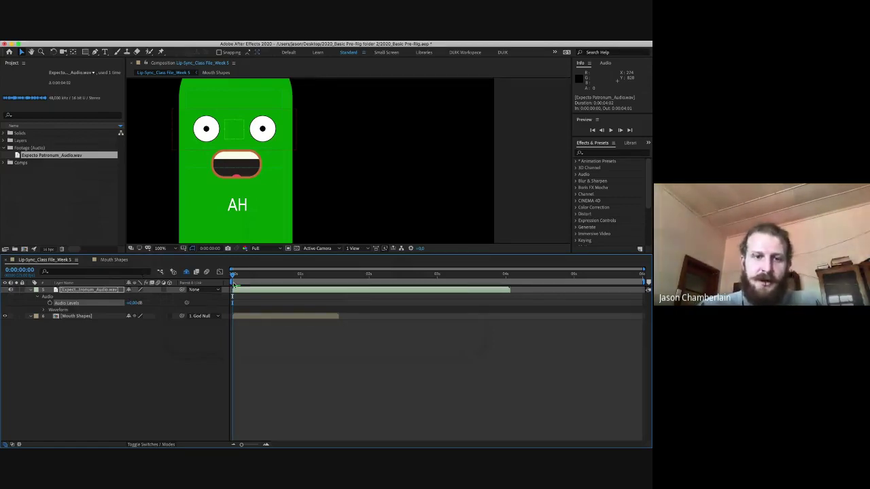
# - Preview the composition with its audio from the first frame and stop playback
pyautogui.press('space')
pyautogui.moveTo(278, 275); pyautogui.dragTo(230, 273)
pyautogui.press('space')
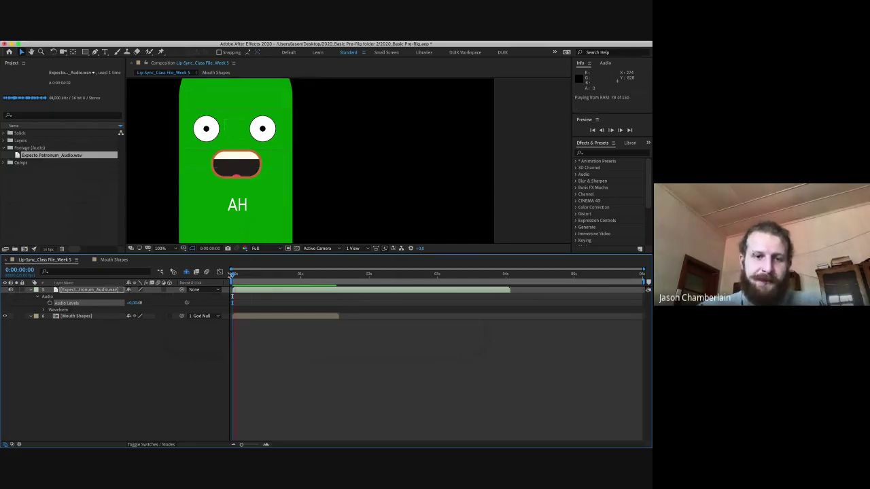
pyautogui.press('space')
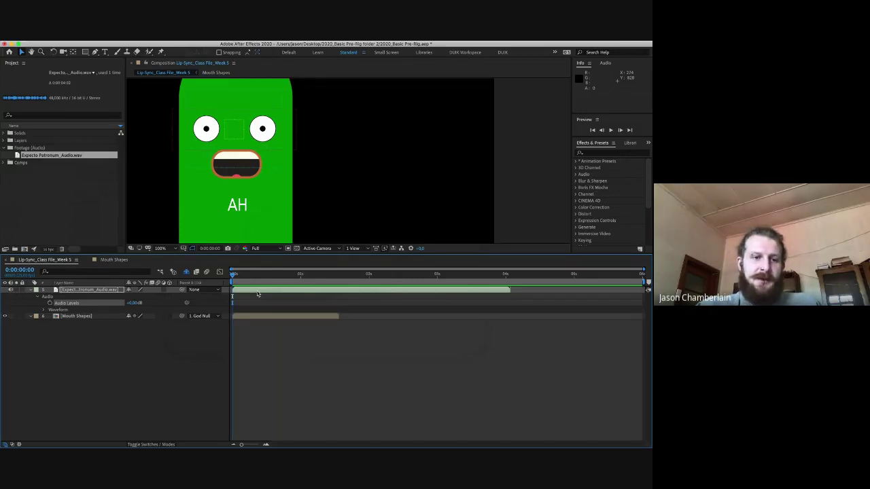
# - Set the audio layer's Audio Levels to 24 dB and preview the composition with sound
pyautogui.press('space')
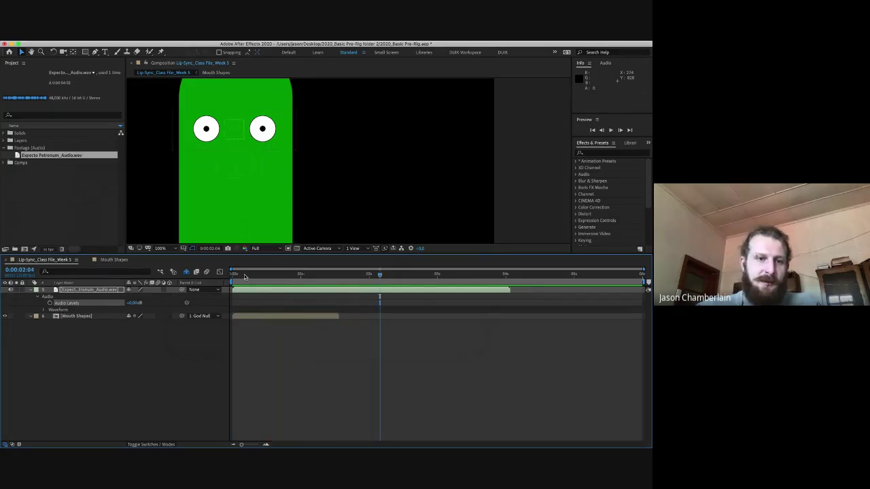
pyautogui.press('space')
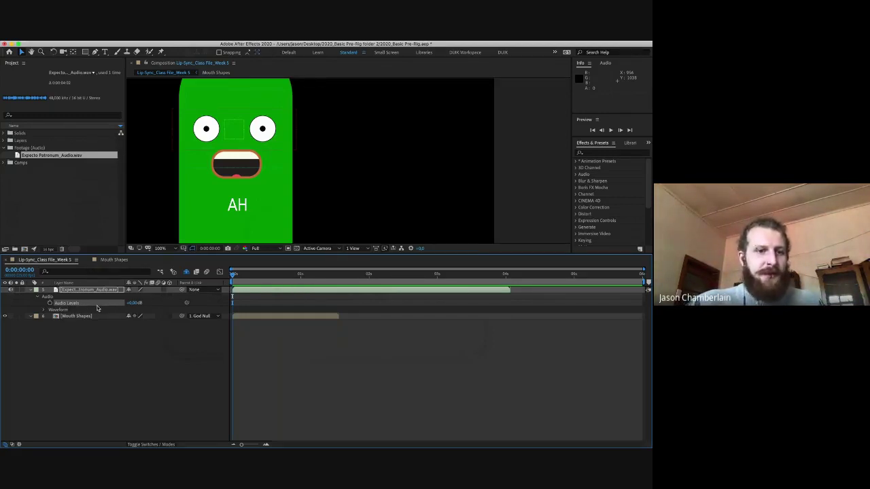
pyautogui.click(135, 305)
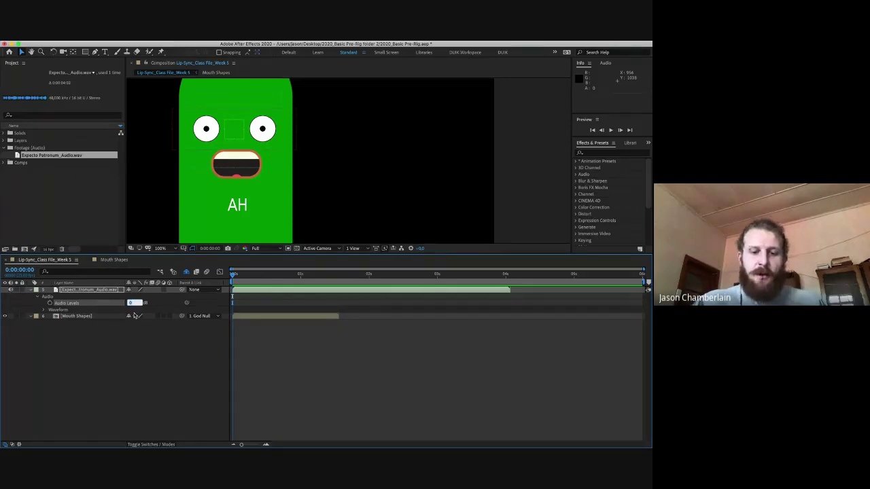
pyautogui.write('24')
pyautogui.press('Return')
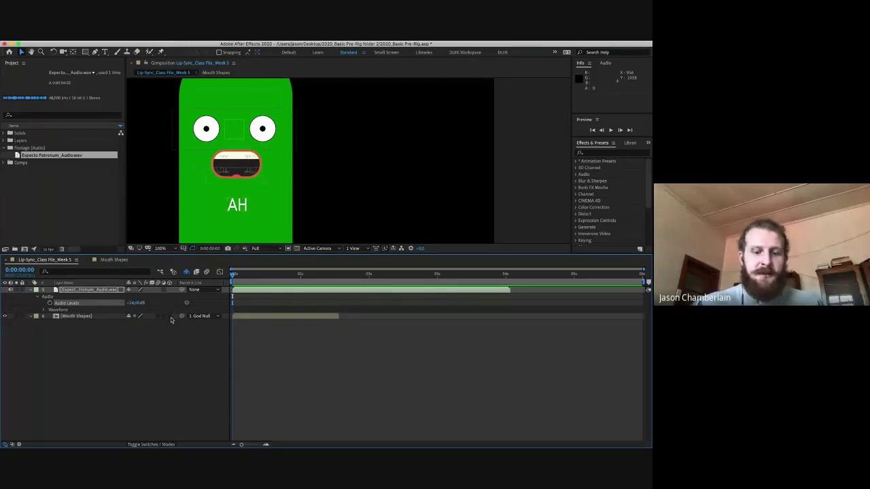
pyautogui.press('space')
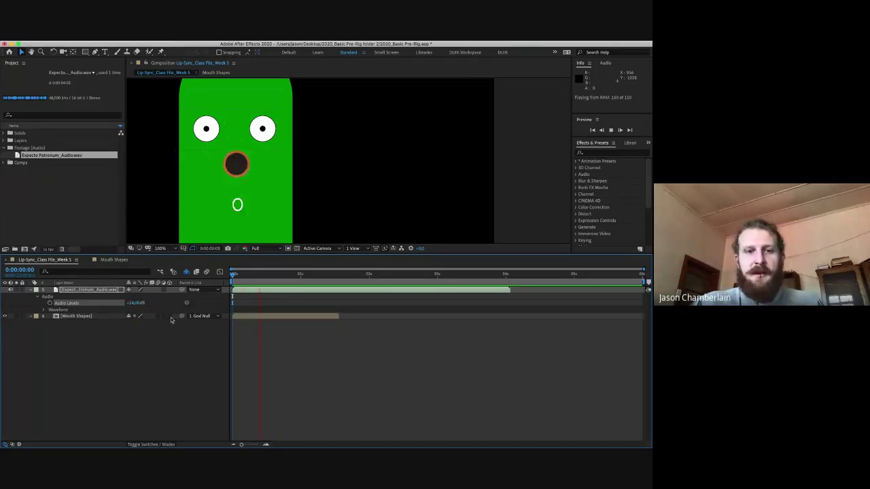
pyautogui.press('space')
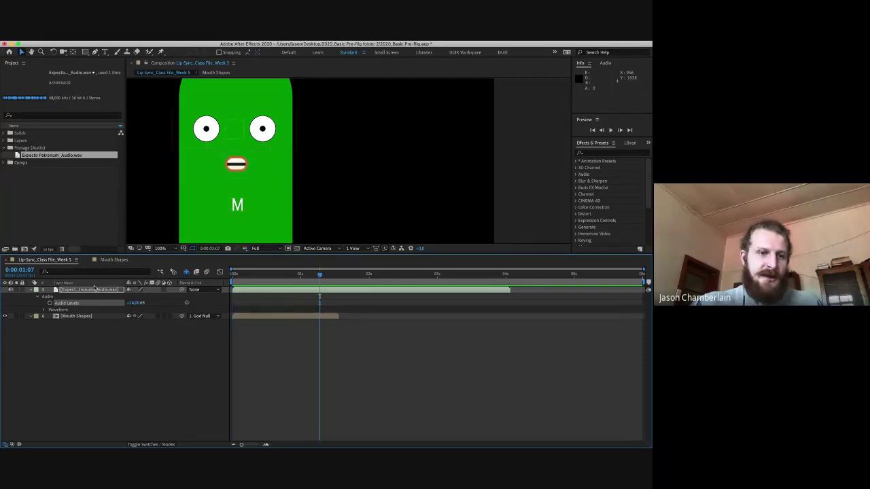
# - Expand the audio layer's Waveform from the first frame and scrub along it to 0:00:01:07
pyautogui.click(138, 290)
pyautogui.moveTo(244, 275); pyautogui.dragTo(251, 285)
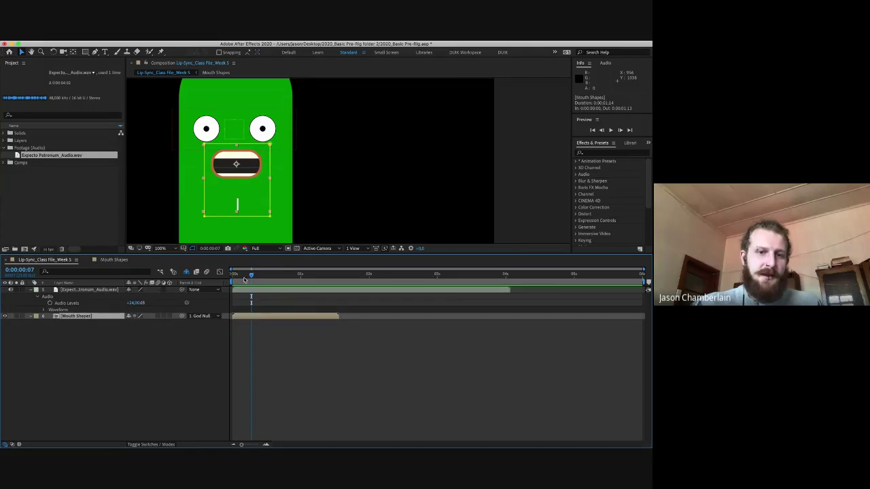
pyautogui.moveTo(249, 274); pyautogui.dragTo(208, 292)
pyautogui.click(80, 291)
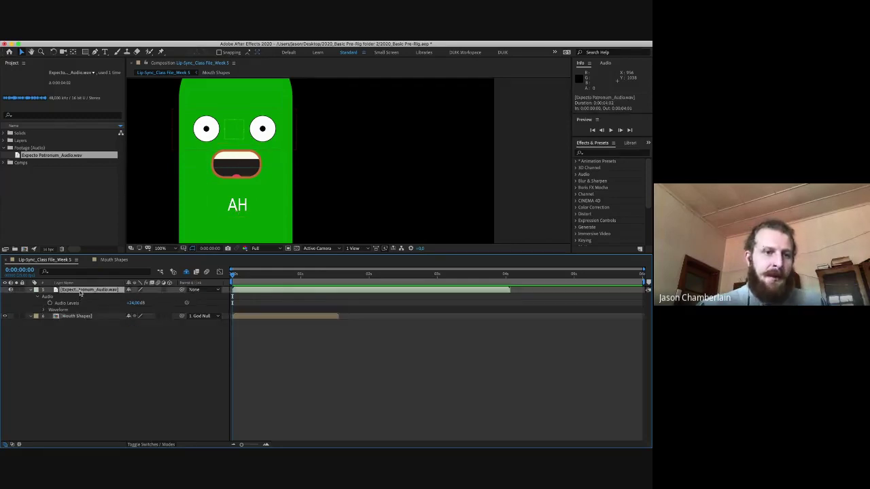
pyautogui.click(77, 304)
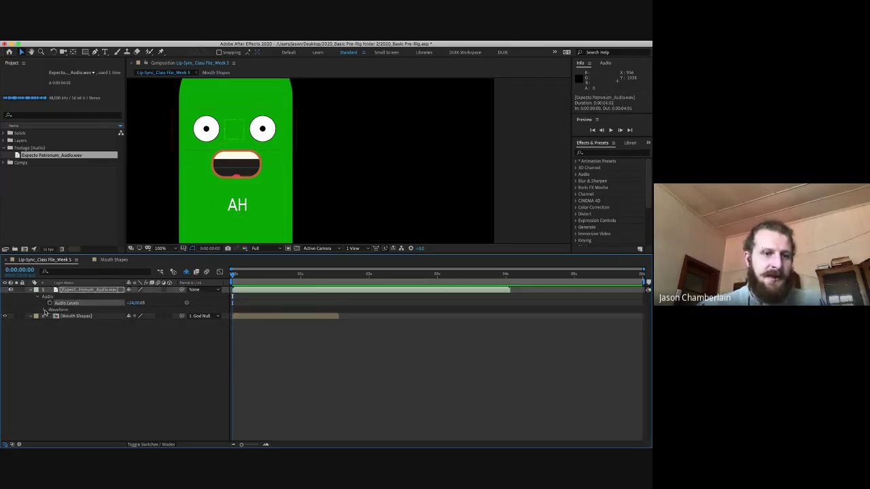
pyautogui.click(45, 311)
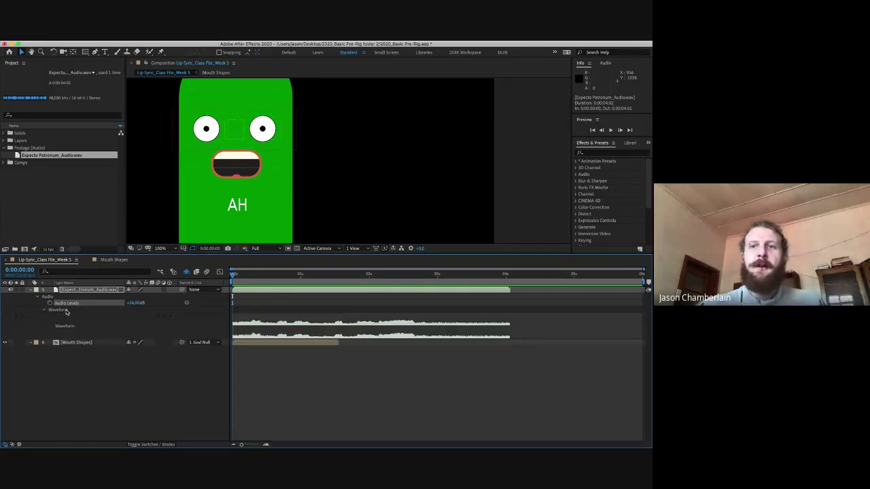
pyautogui.click(66, 312)
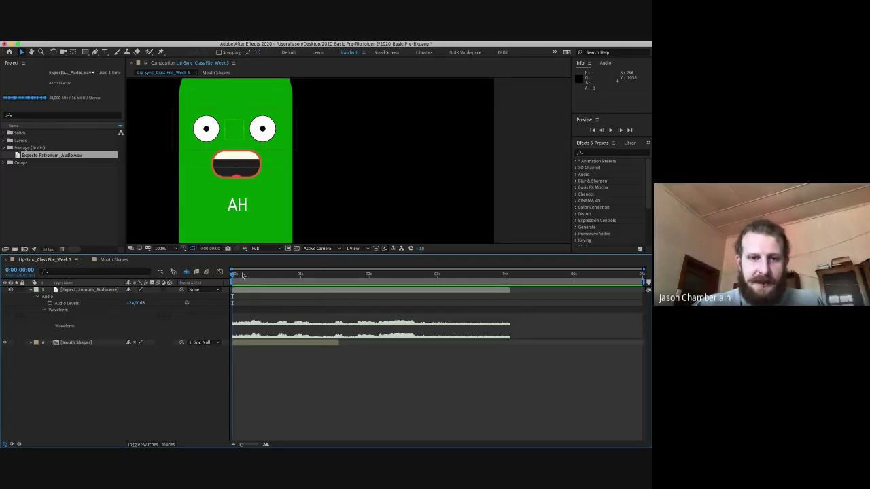
pyautogui.moveTo(243, 276); pyautogui.dragTo(277, 283)
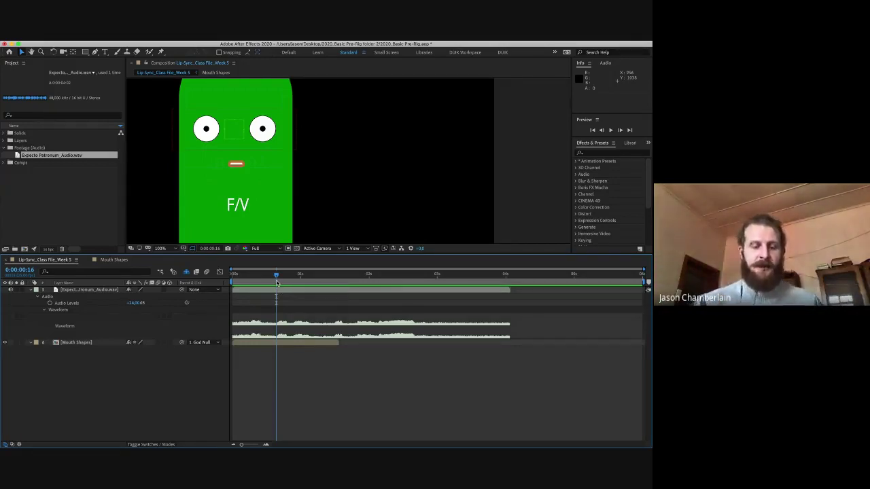
pyautogui.moveTo(277, 282); pyautogui.dragTo(319, 287)
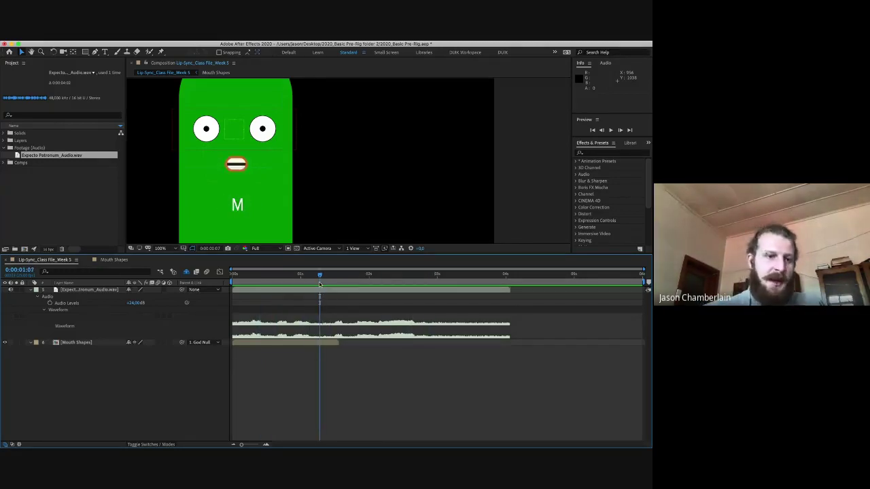
# - Collapse the audio layer's properties and reveal only its Waveform in the timeline
pyautogui.click(68, 290)
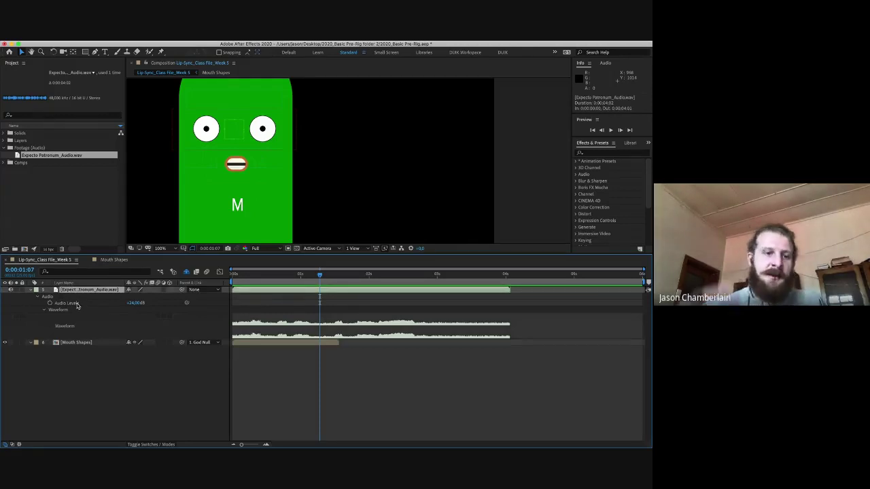
pyautogui.click(32, 290)
pyautogui.click(76, 341)
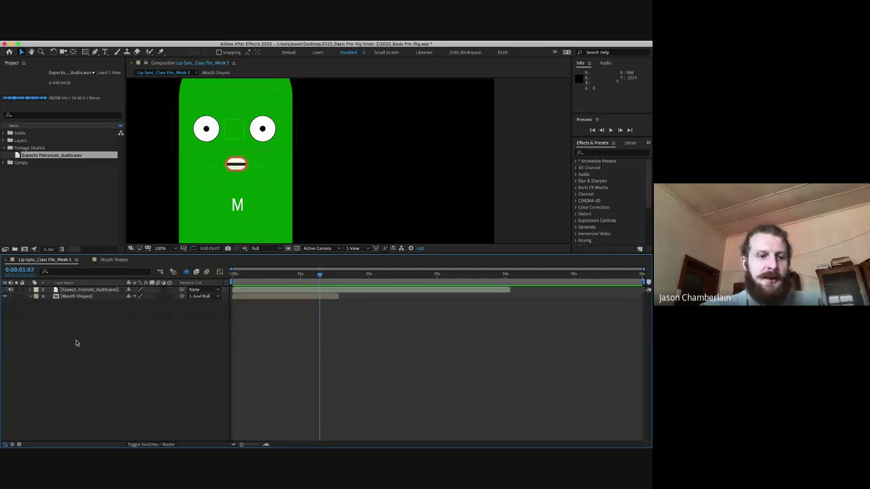
pyautogui.click(98, 291)
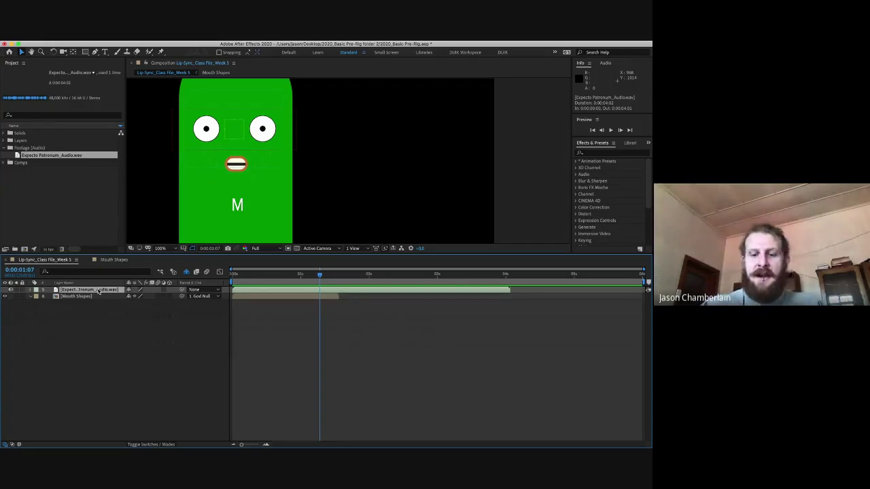
pyautogui.press('l')
pyautogui.press('l')
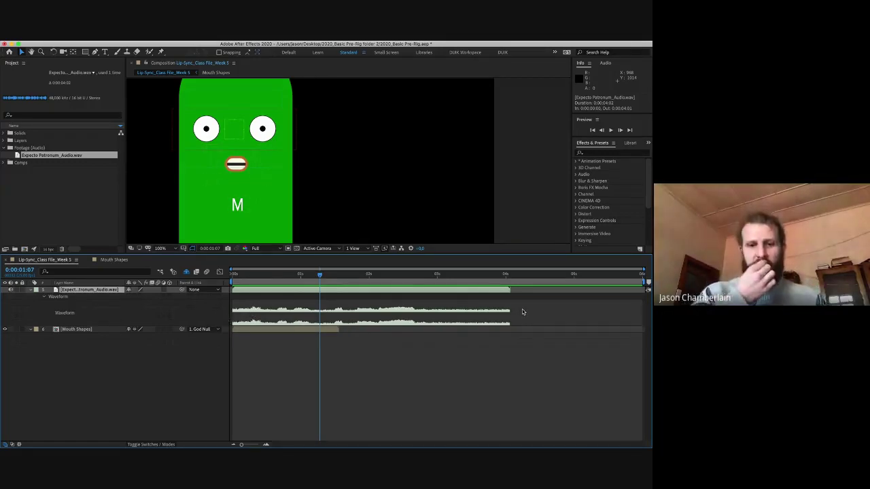
# - End the work area at 0:00:04:00, near the end of the audio, and trim the composition to the work area
pyautogui.click(88, 330)
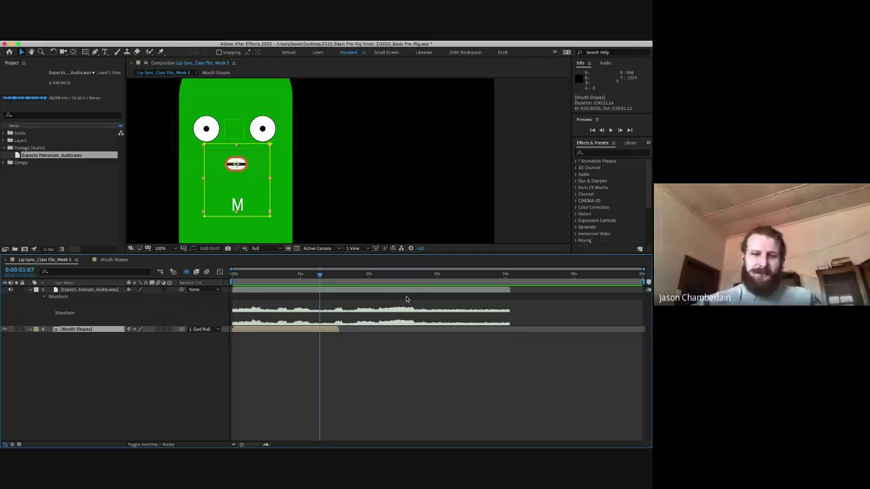
pyautogui.click(506, 276)
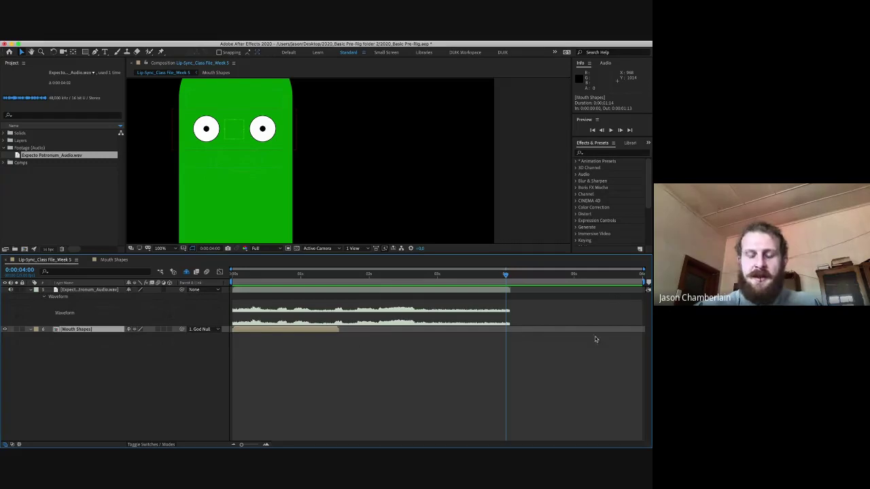
pyautogui.press('n')
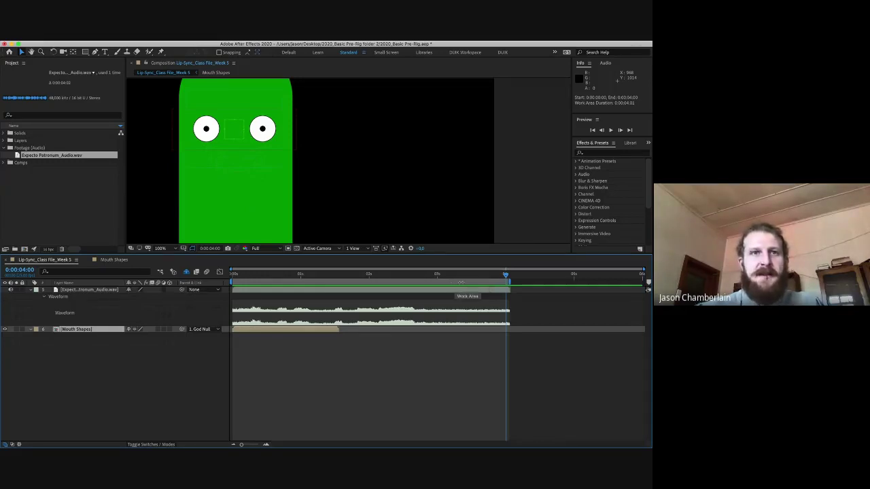
pyautogui.rightClick(461, 285)
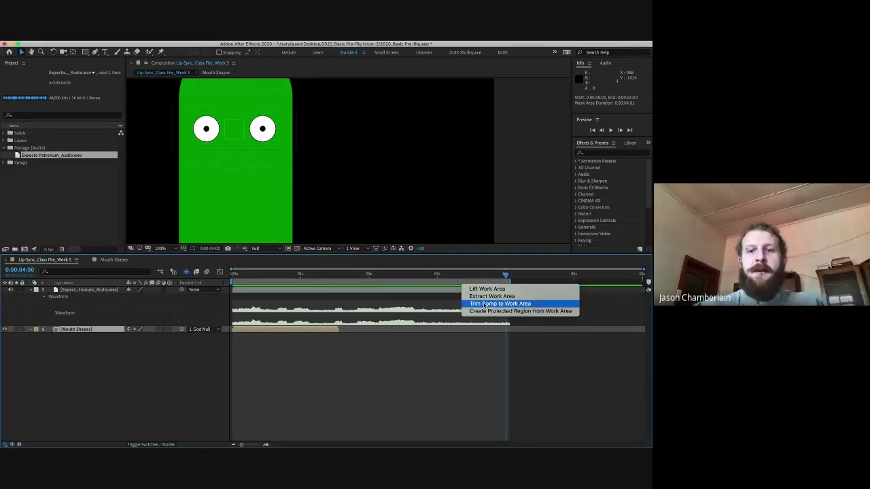
pyautogui.click(485, 306)
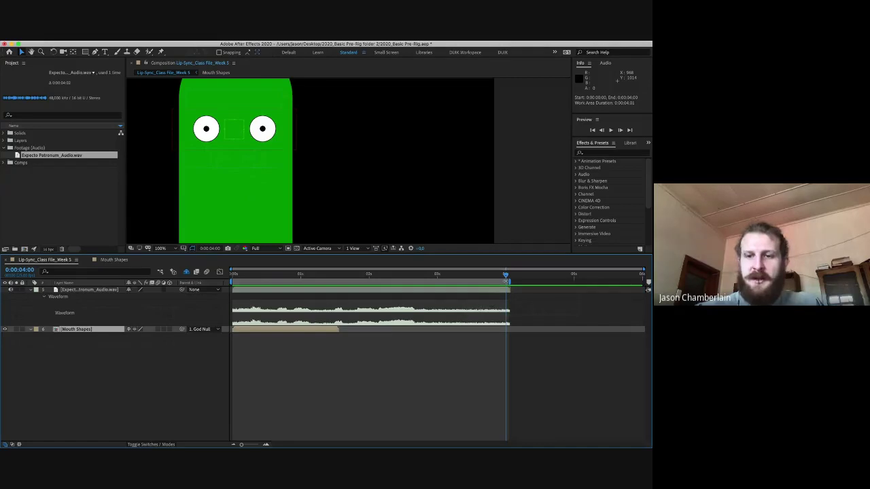
pyautogui.moveTo(510, 280)
pyautogui.mouseDown()
pyautogui.moveTo(626, 281)
pyautogui.moveTo(508, 282)
pyautogui.mouseUp()
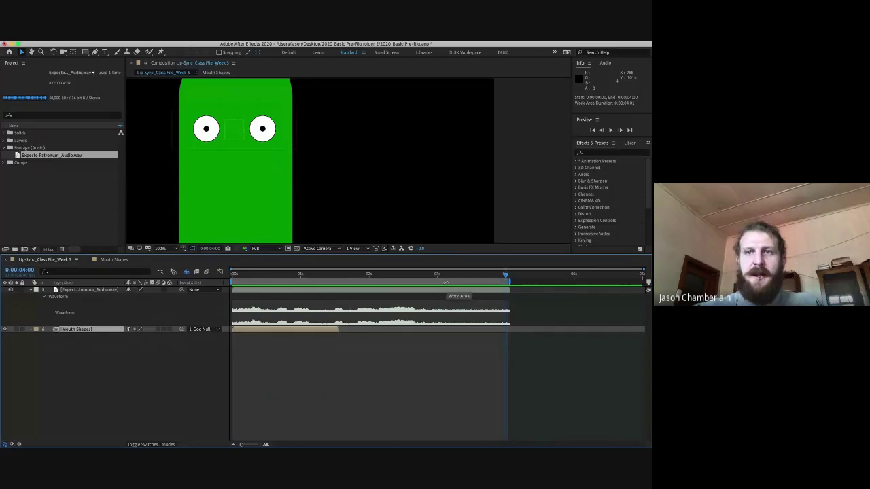
pyautogui.press('super+shift+x')
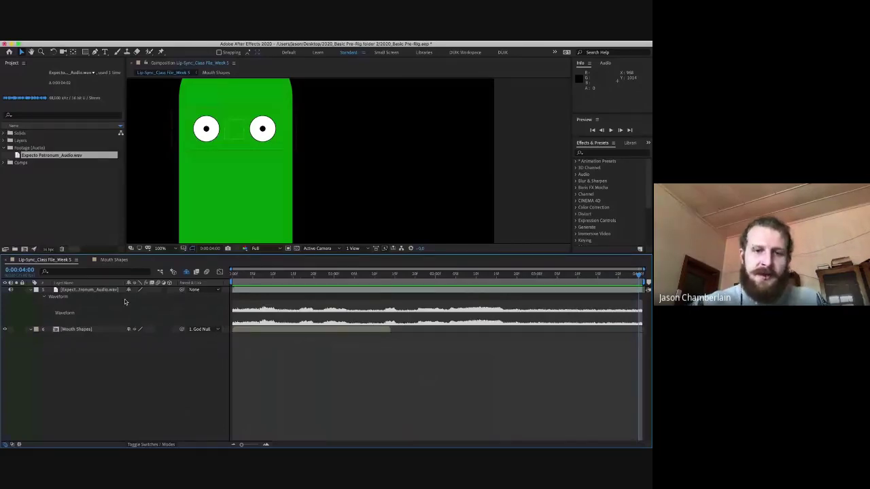
# - Enable Time Remapping on the Mouth Shapes layer from the first frame and extend the layer to the composition's end
pyautogui.press('Home')
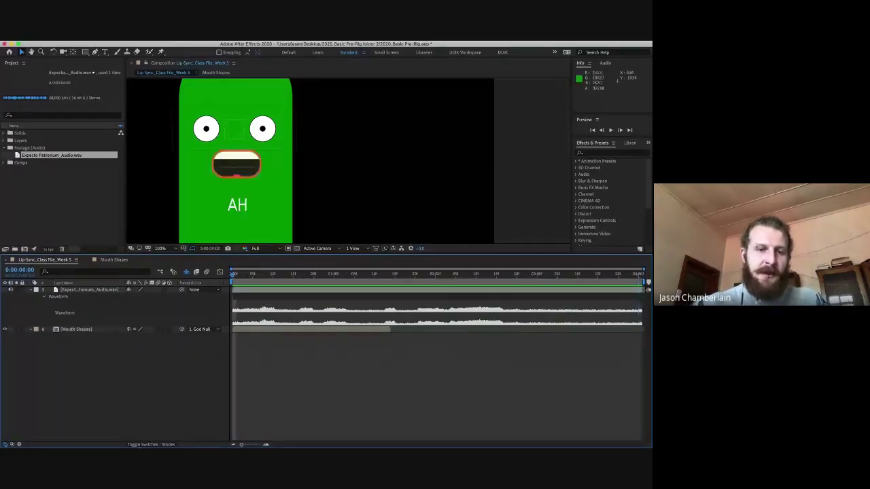
pyautogui.click(86, 332)
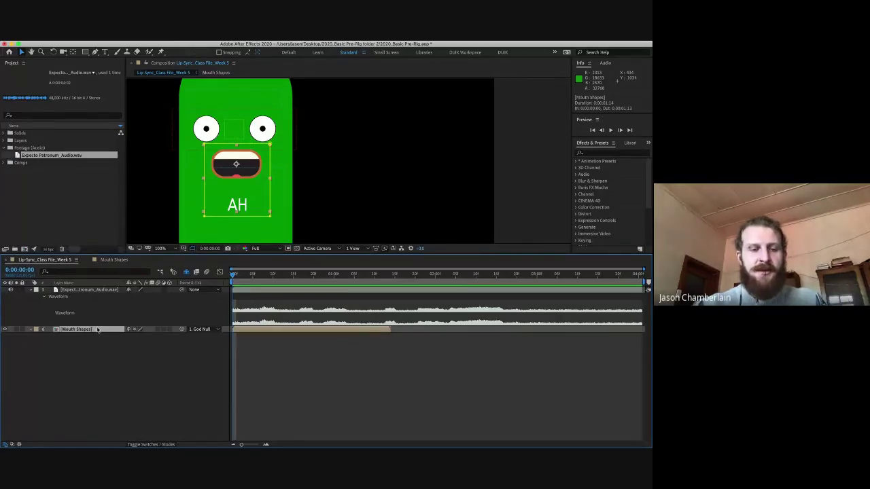
pyautogui.rightClick(97, 330)
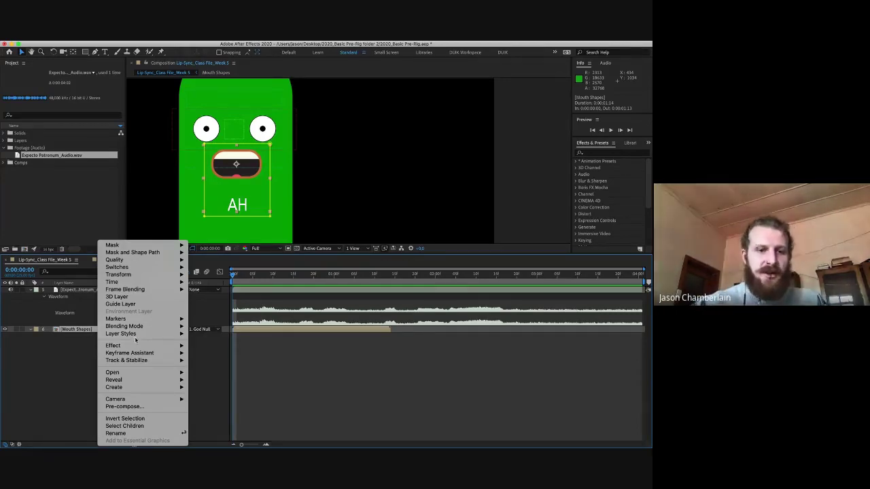
pyautogui.moveTo(139, 348)
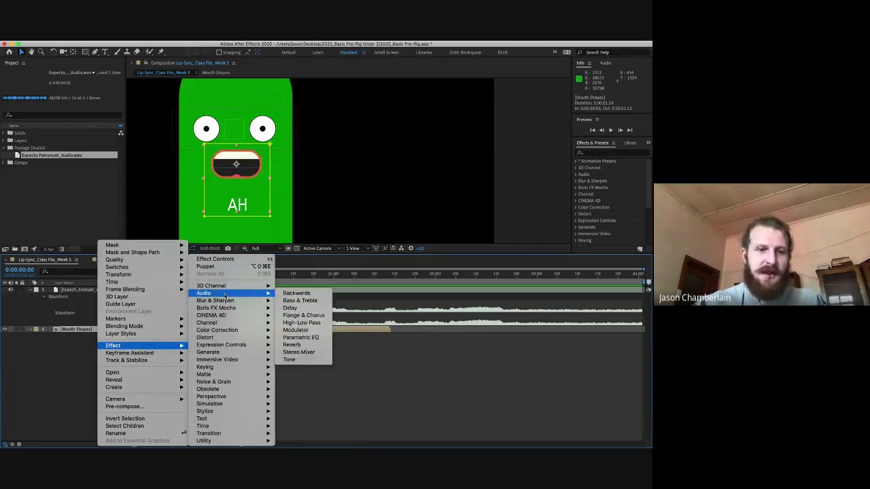
pyautogui.moveTo(226, 288)
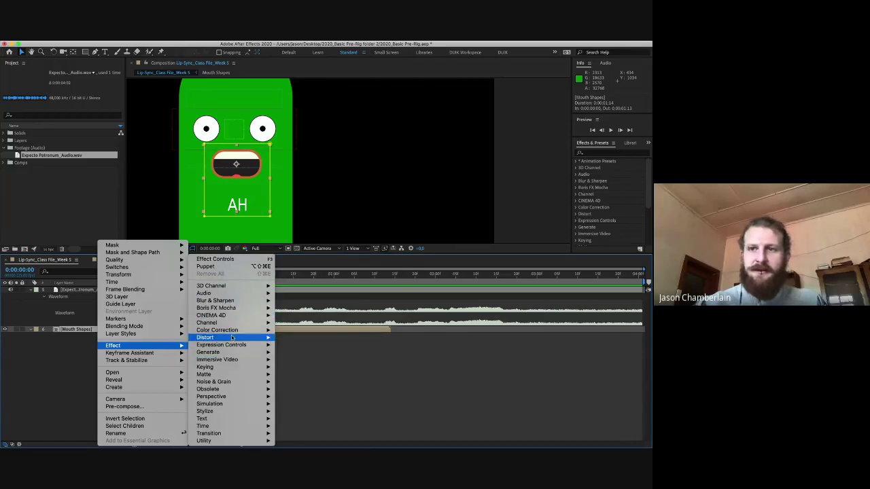
pyautogui.moveTo(224, 330)
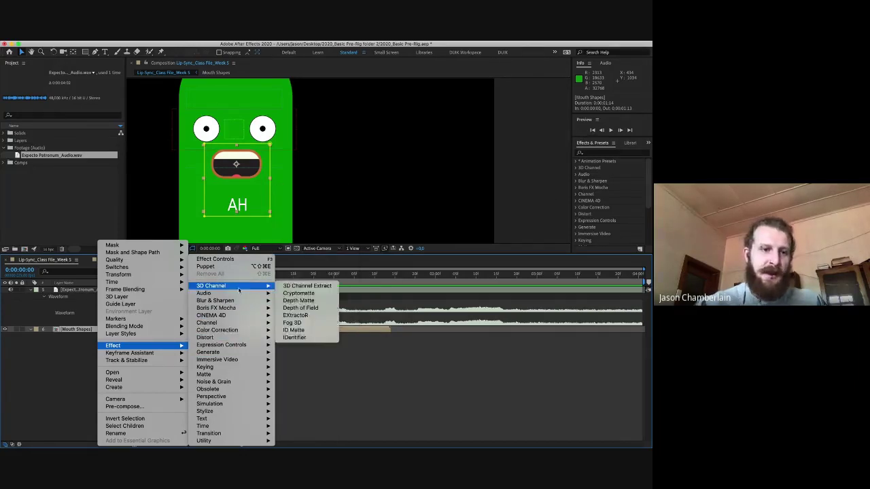
pyautogui.moveTo(135, 281)
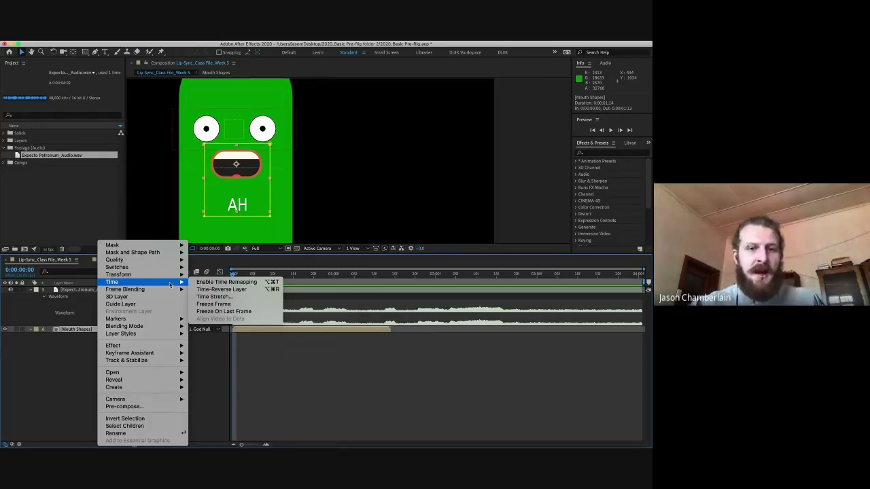
pyautogui.click(262, 284)
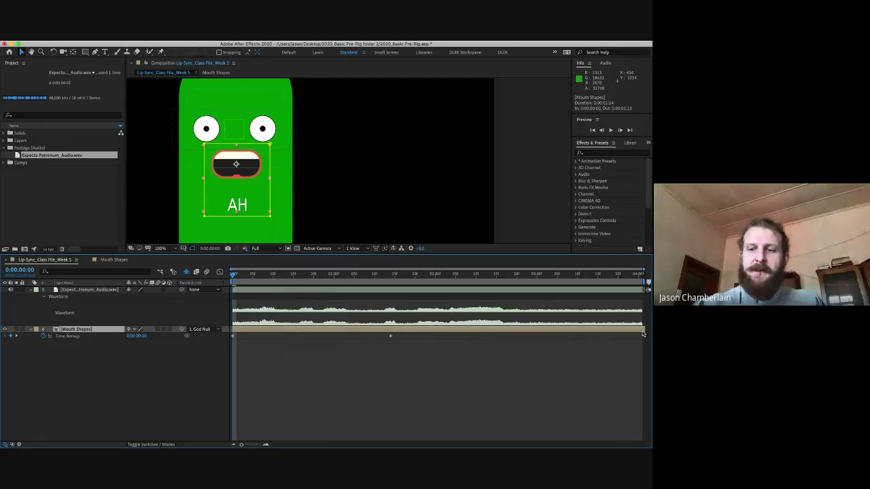
pyautogui.moveTo(643, 330); pyautogui.dragTo(644, 331)
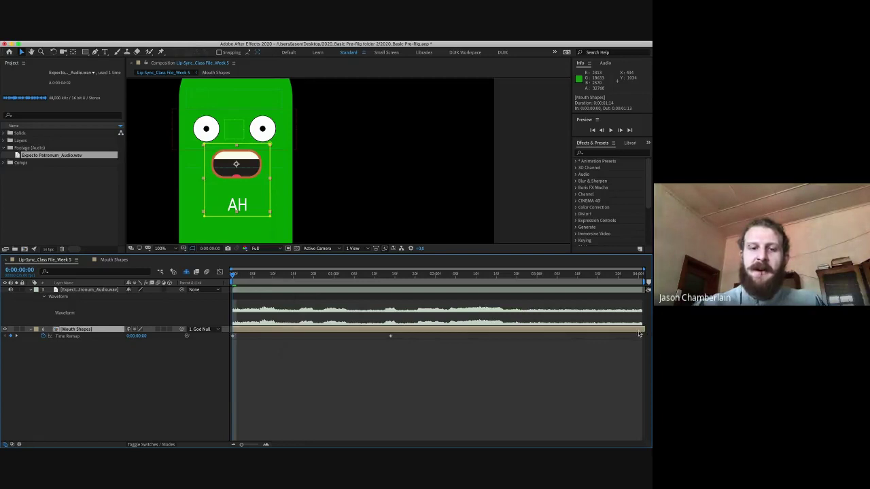
# - Select the first Time Remap keyframe, preview the mouth shapes and scrub the playhead to 0:00:00:10
pyautogui.click(232, 336)
pyautogui.press('space')
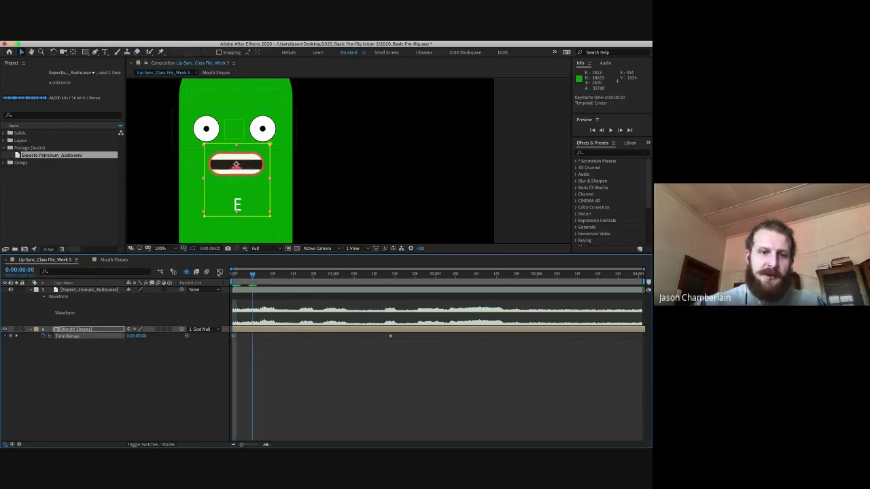
pyautogui.moveTo(397, 277); pyautogui.dragTo(273, 287)
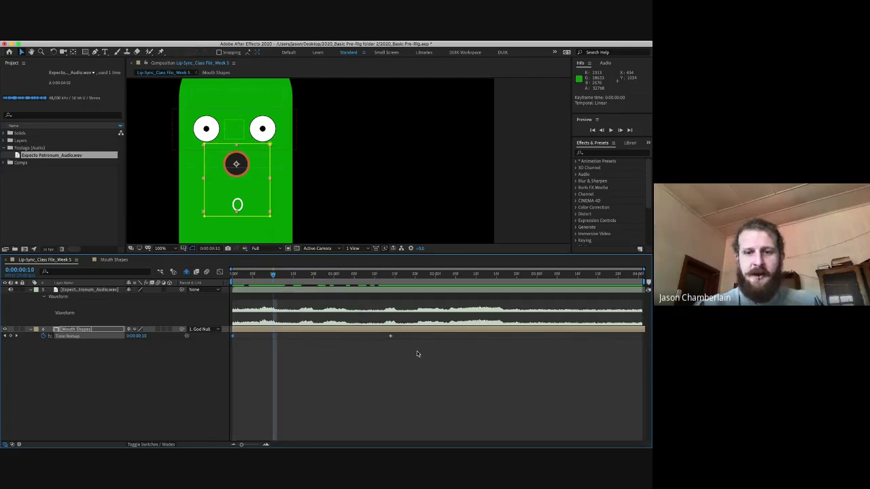
# - Move the second Time Remap keyframe to 0:00:00:10, preview the mouth shapes, and delete that keyframe
pyautogui.moveTo(392, 337); pyautogui.dragTo(302, 346)
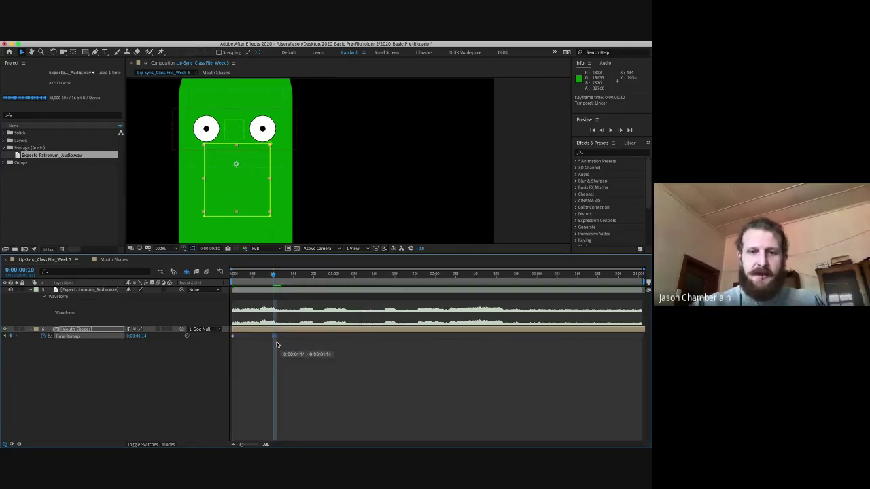
pyautogui.moveTo(250, 273); pyautogui.dragTo(268, 289)
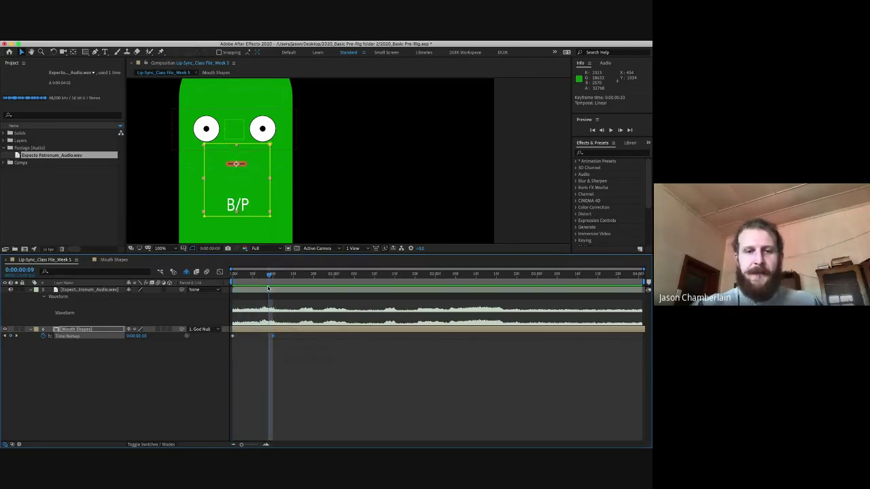
pyautogui.press('Home')
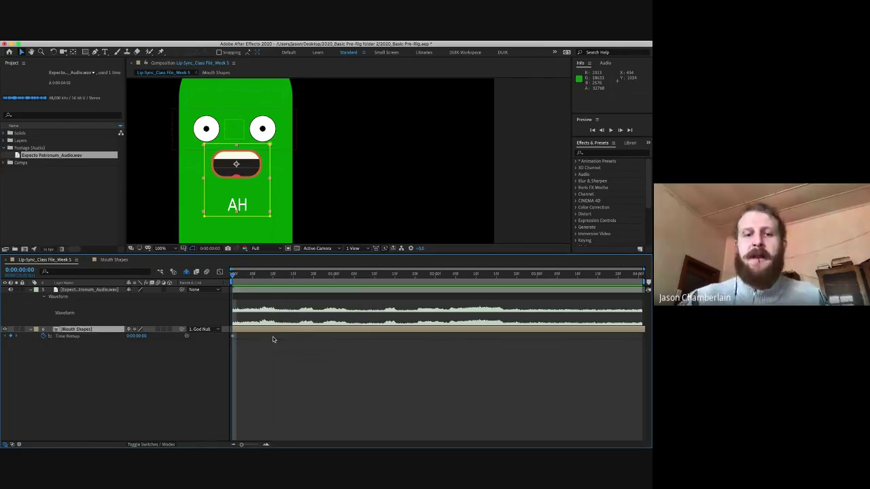
# - Convert the remaining Time Remap keyframe at 0:00:00:00 to a hold keyframe and deselect the Mouth Shapes layer
pyautogui.click(232, 337)
pyautogui.rightClick(233, 336)
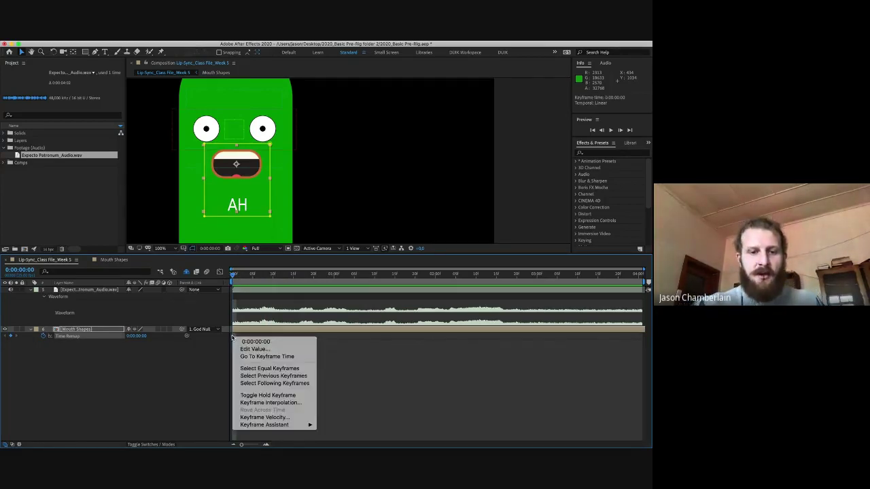
pyautogui.click(268, 396)
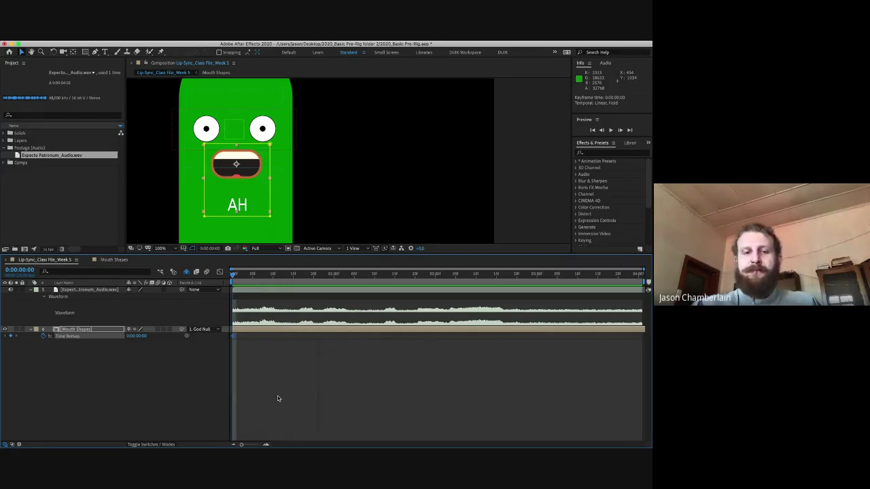
pyautogui.click(170, 398)
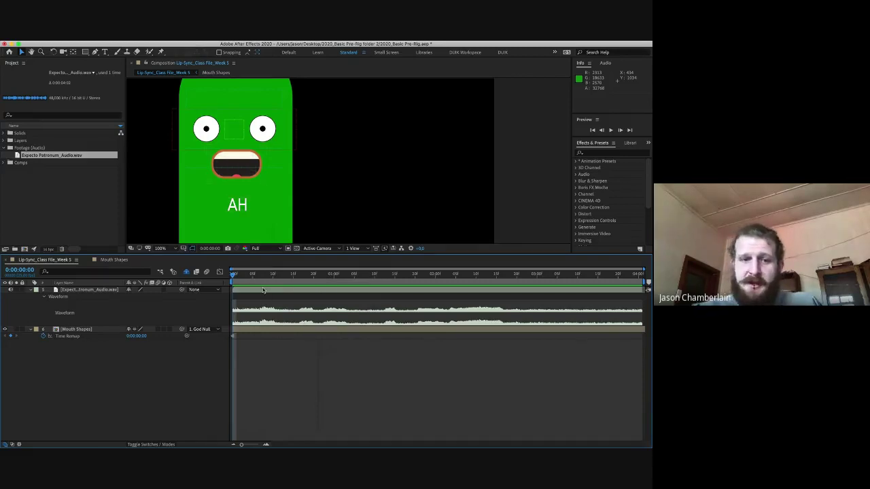
pyautogui.moveTo(244, 275)
pyautogui.mouseDown()
pyautogui.moveTo(313, 290)
pyautogui.moveTo(293, 290)
pyautogui.moveTo(289, 278)
pyautogui.moveTo(234, 279)
pyautogui.moveTo(256, 277)
pyautogui.mouseUp()
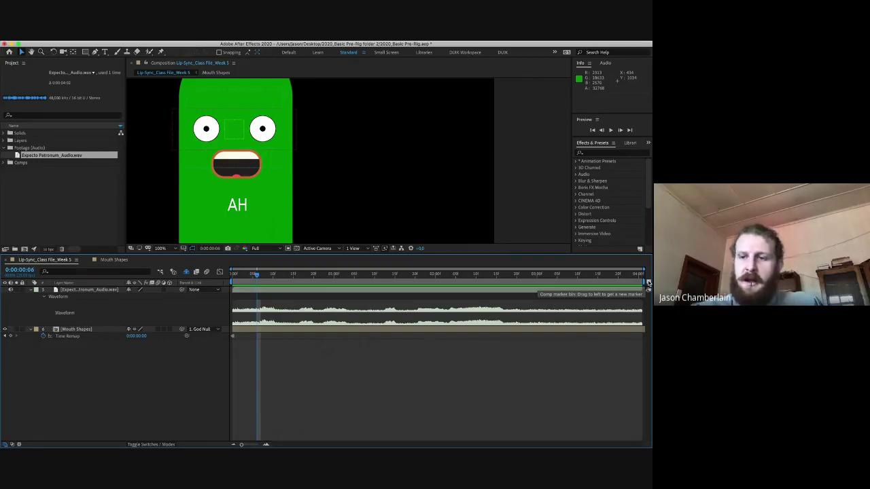
pyautogui.moveTo(648, 282); pyautogui.dragTo(259, 281)
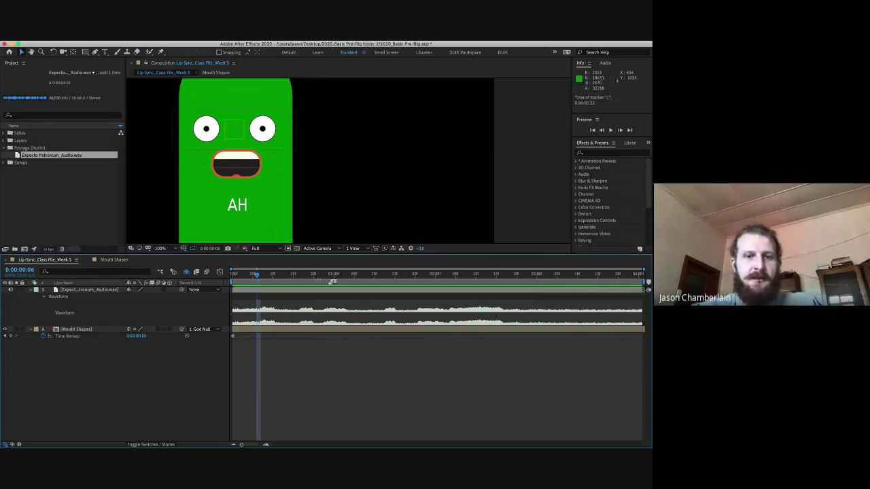
pyautogui.moveTo(259, 281); pyautogui.dragTo(645, 281)
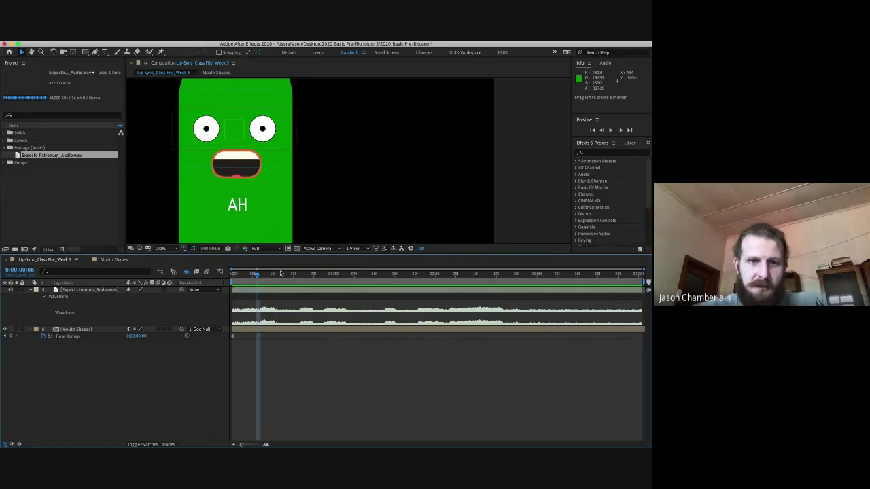
# - Play the audio from the start, add a composition marker at 0:00:00:07 and edit its comment for the first sound of Expecto
pyautogui.moveTo(257, 273); pyautogui.dragTo(222, 276)
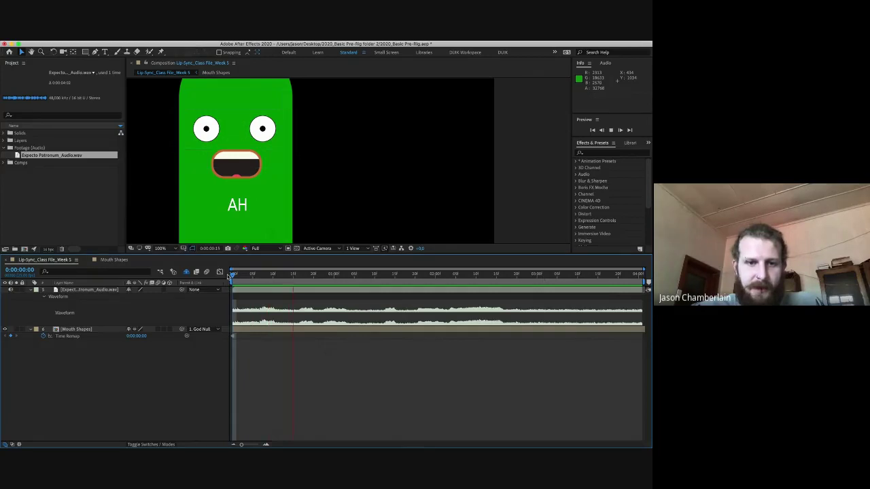
pyautogui.moveTo(295, 274); pyautogui.dragTo(262, 276)
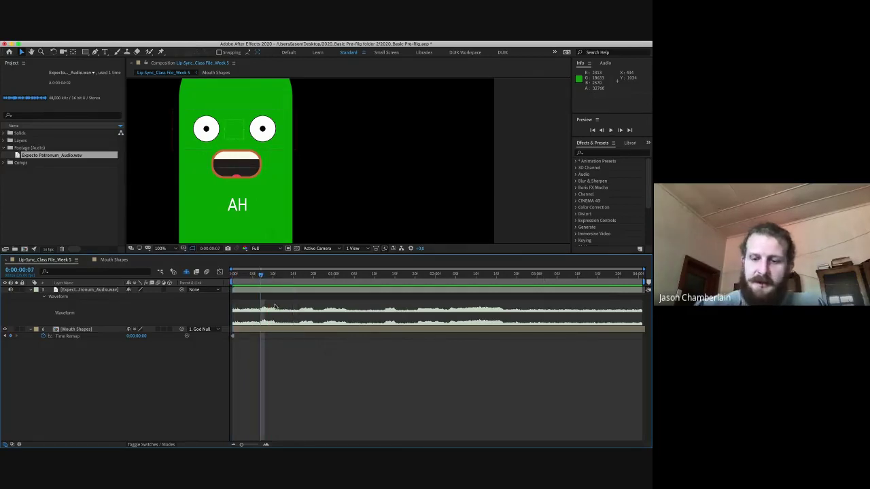
pyautogui.press('=')
pyautogui.press('=')
pyautogui.hscroll(-5, 274, 305)
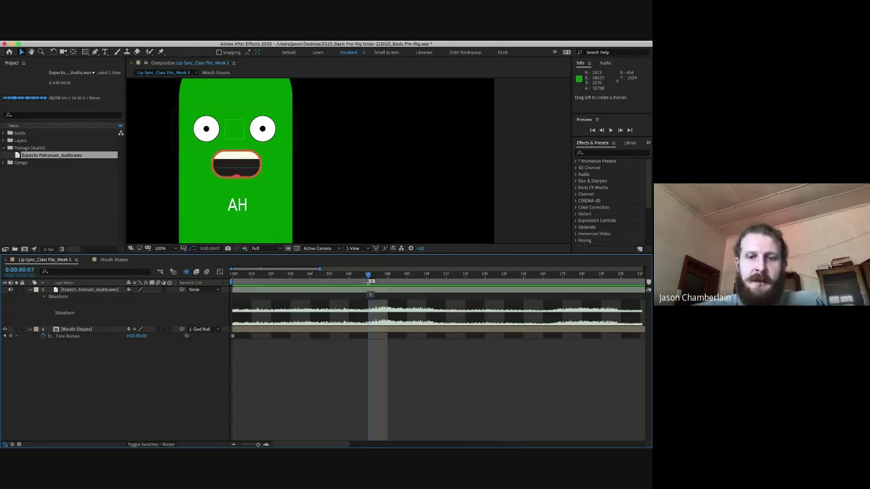
pyautogui.doubleClick(370, 281)
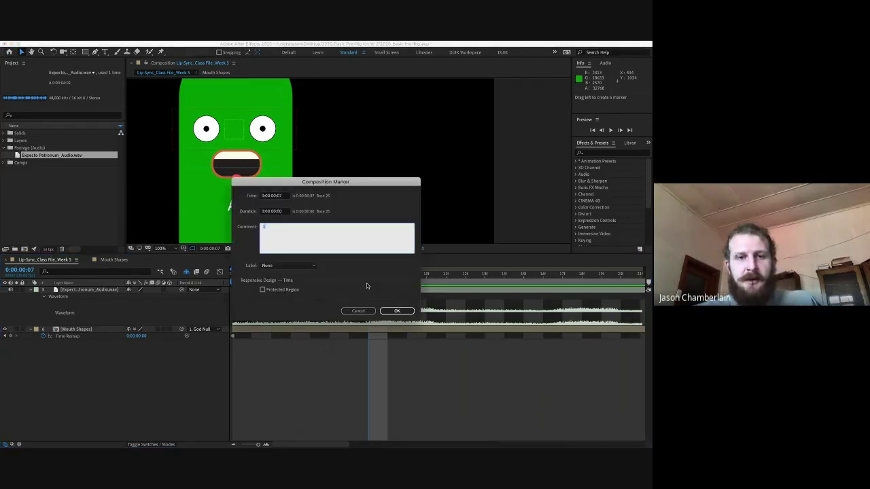
pyautogui.click(397, 310)
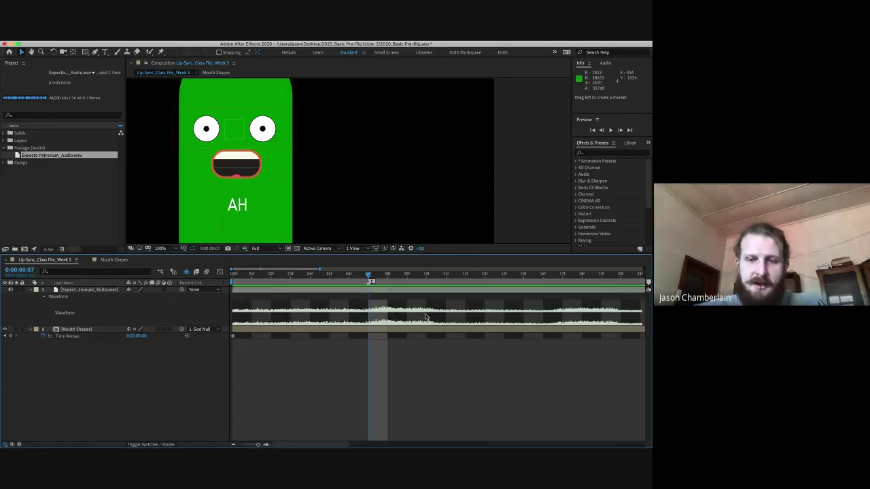
# - Add a composition marker at 0:00:00:08 with the comment X
pyautogui.hscroll(4, 425, 314)
pyautogui.keyDown('alt'); pyautogui.scroll(-3, 425, 314); pyautogui.keyUp('alt')
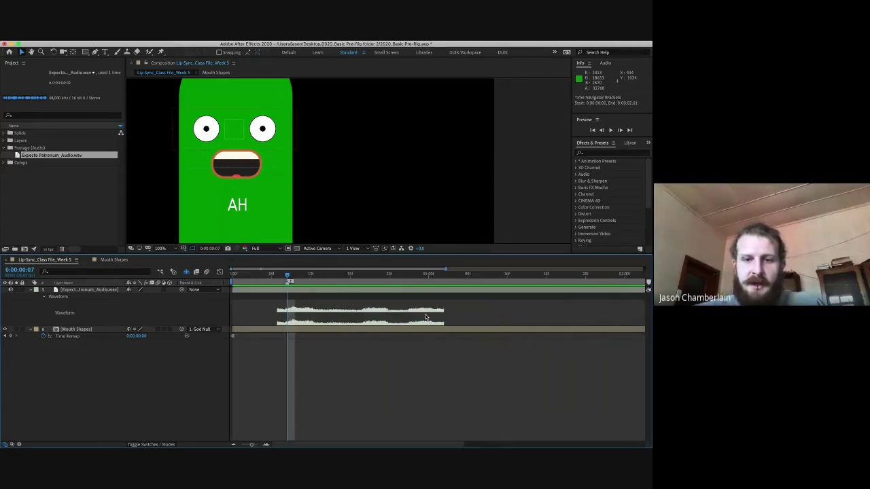
pyautogui.keyDown('alt'); pyautogui.scroll(3, 343, 326); pyautogui.keyUp('alt')
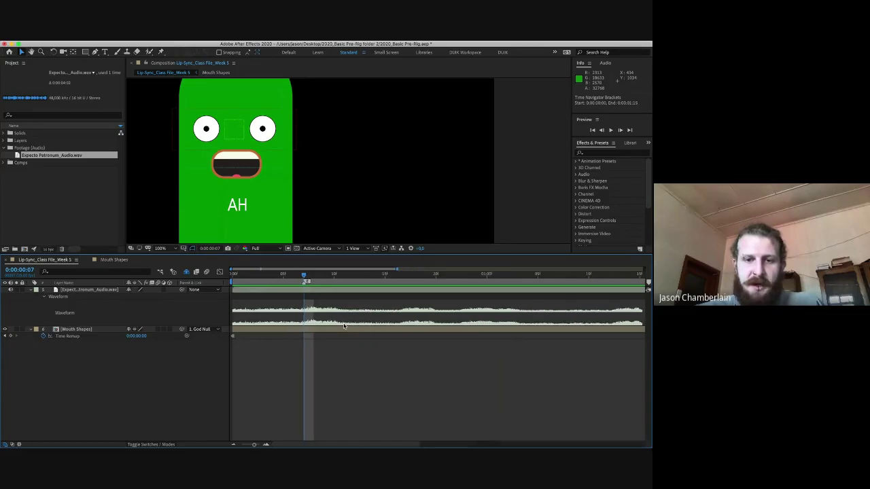
pyautogui.press('space')
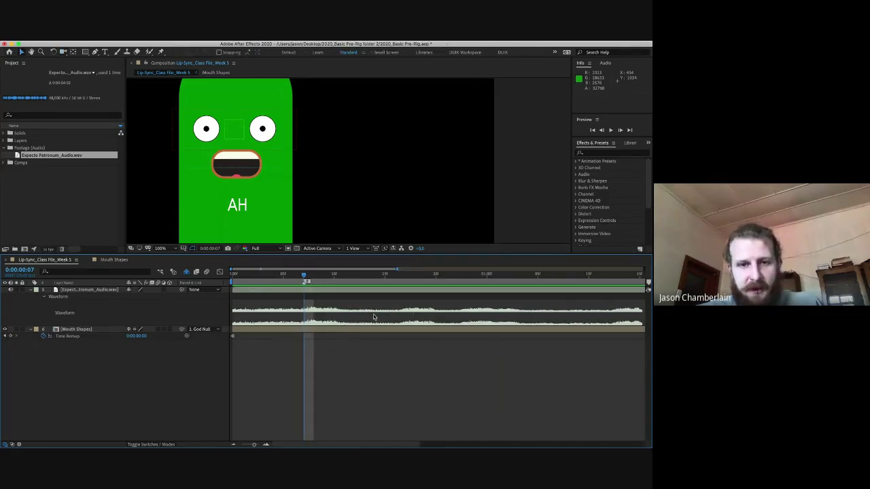
pyautogui.click(316, 276)
pyautogui.moveTo(648, 283); pyautogui.dragTo(314, 282)
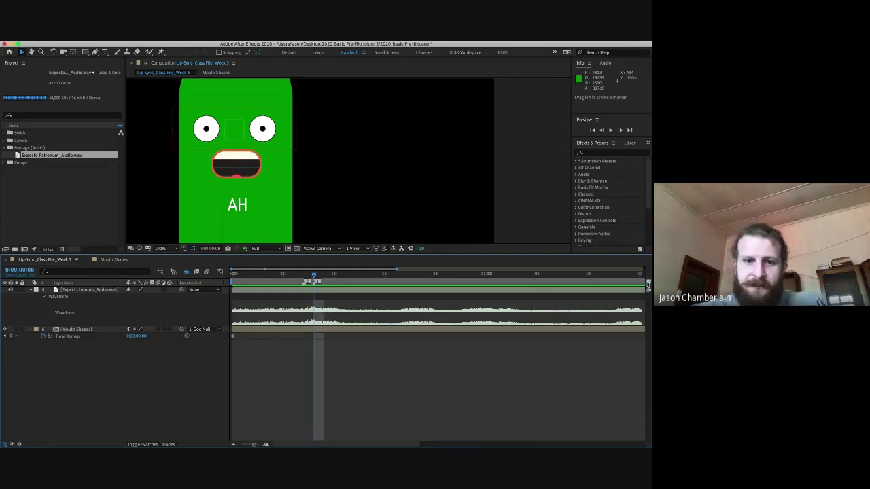
pyautogui.doubleClick(314, 281)
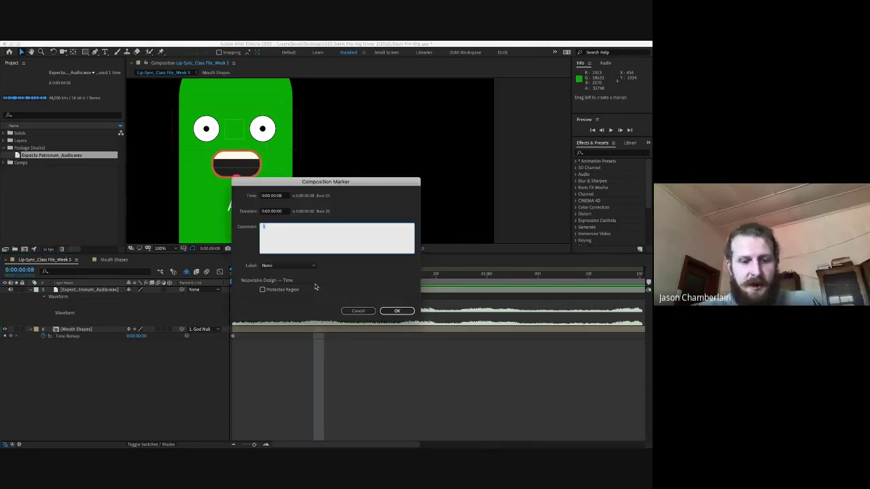
pyautogui.write('X')
pyautogui.click(395, 311)
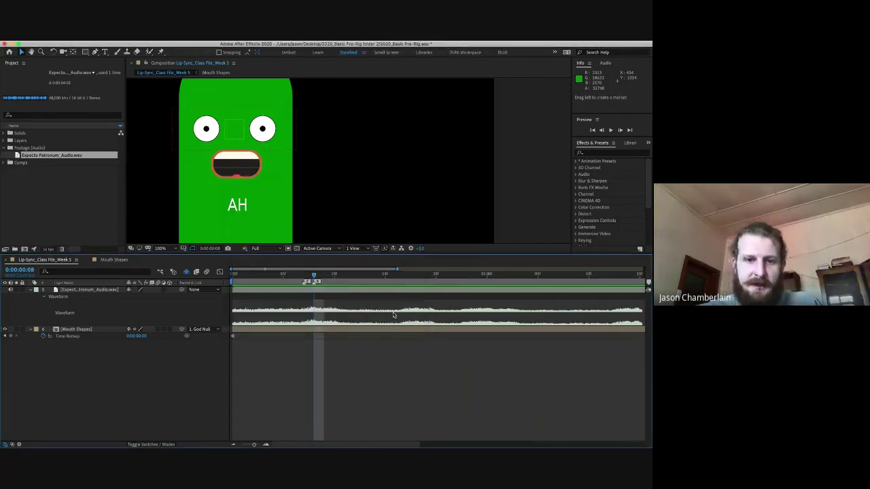
# - Add a composition marker at 0:00:00:12 with the comment P
pyautogui.moveTo(336, 275); pyautogui.dragTo(356, 277)
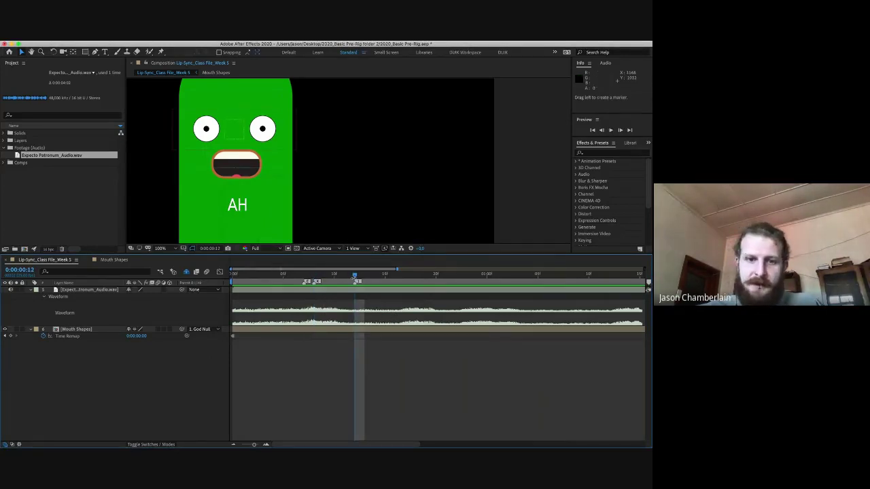
pyautogui.doubleClick(354, 282)
pyautogui.write('F')
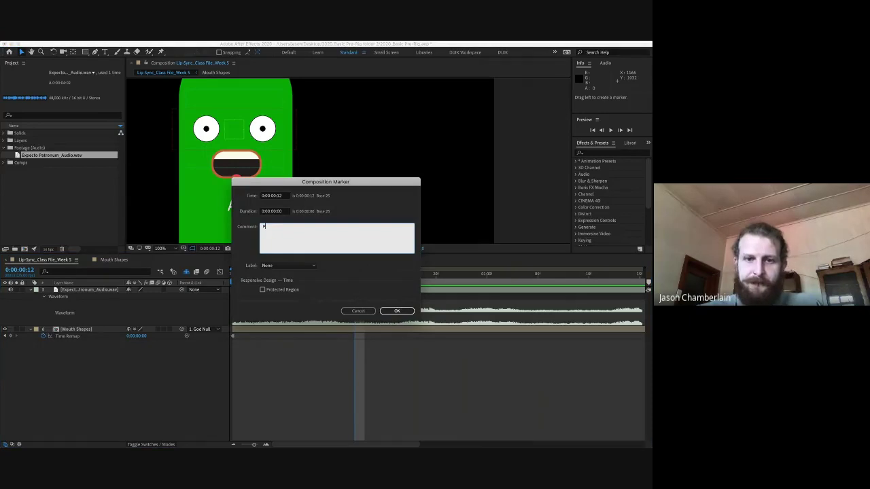
pyautogui.click(398, 311)
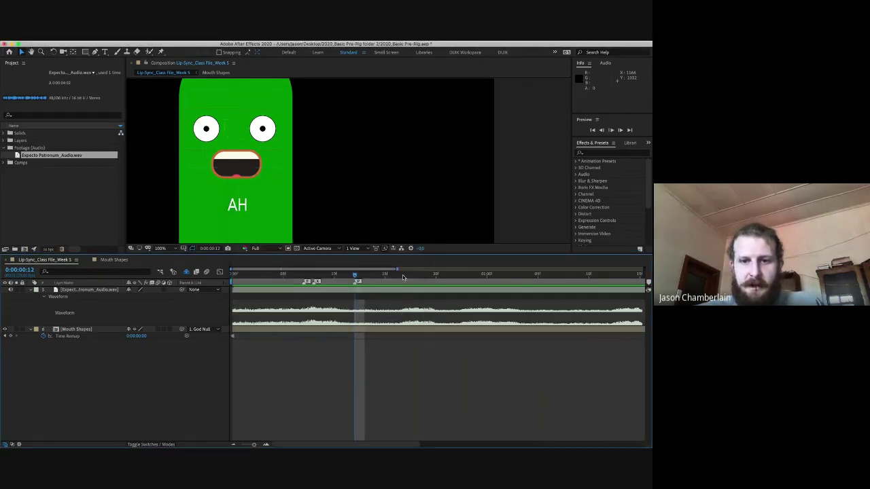
# - Listen to the following audio and add a composition marker at 0:00:00:15 with the comment E
pyautogui.press('space')
pyautogui.press('space')
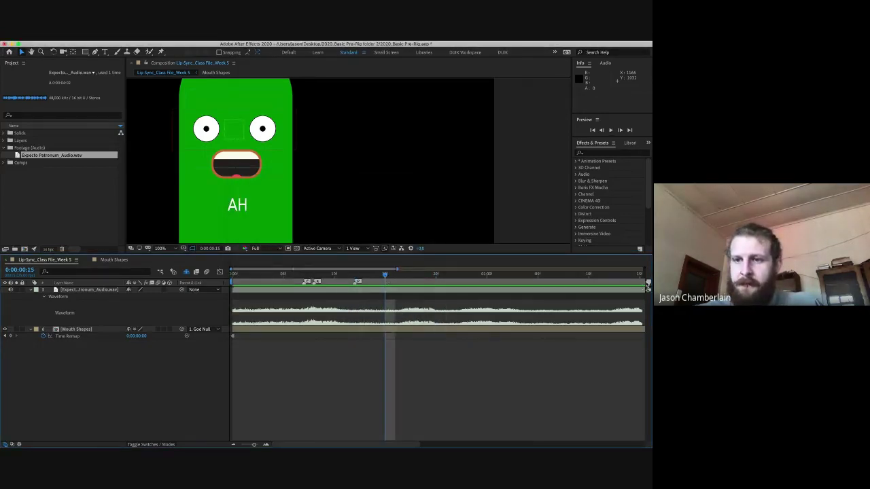
pyautogui.moveTo(647, 286); pyautogui.dragTo(385, 291)
pyautogui.doubleClick(386, 283)
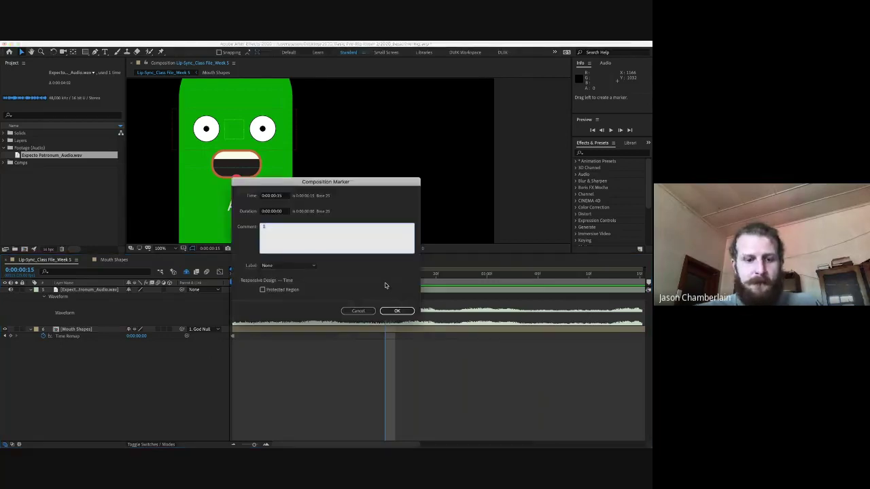
pyautogui.write('E')
pyautogui.click(397, 310)
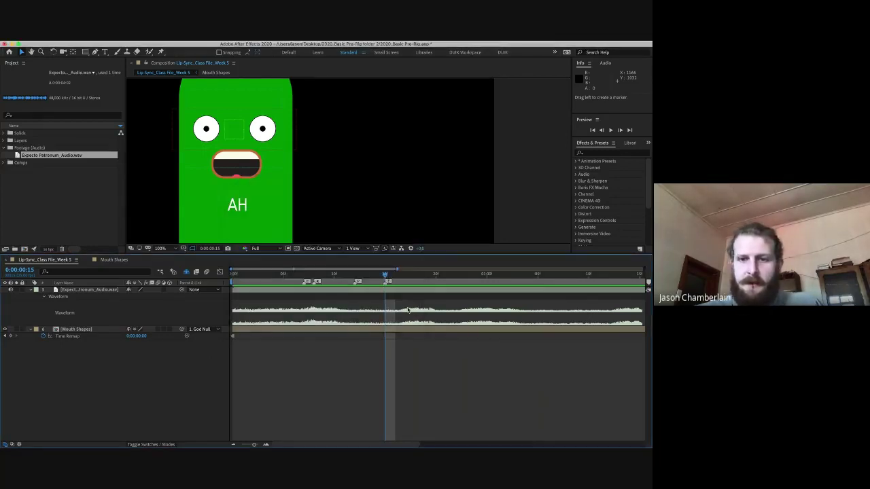
# - Scrub to 0:00:00:18 and add a composition marker there with the comment T
pyautogui.moveTo(425, 274); pyautogui.dragTo(414, 275)
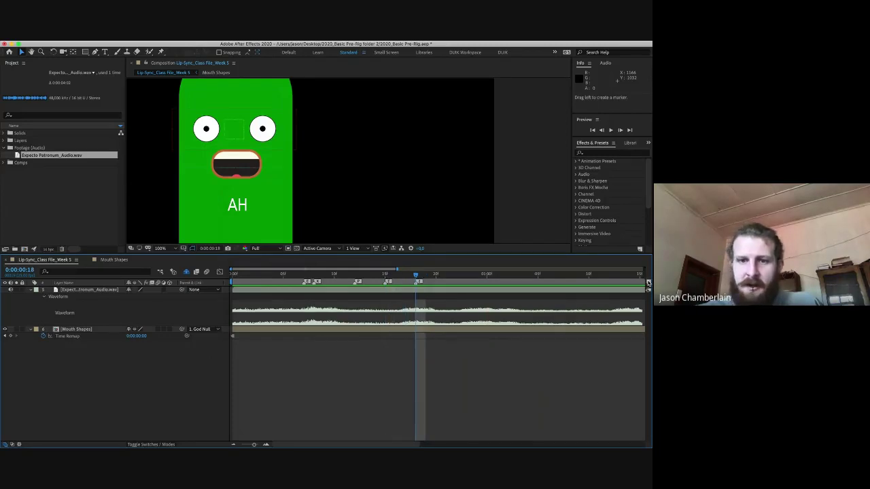
pyautogui.moveTo(648, 282); pyautogui.dragTo(419, 284)
pyautogui.doubleClick(418, 282)
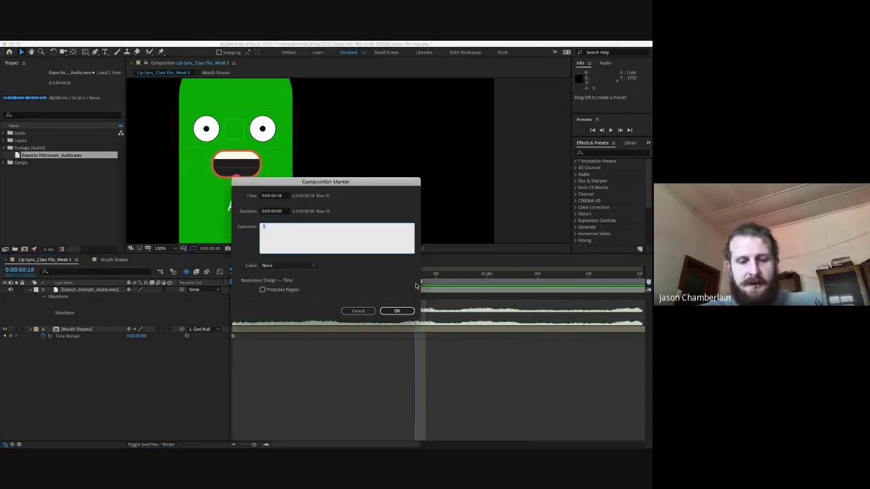
pyautogui.write('T')
pyautogui.click(410, 312)
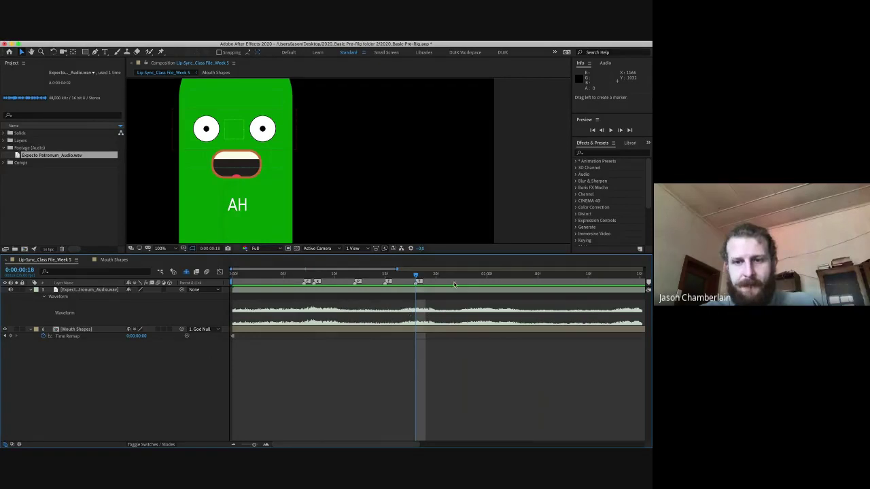
# - Add a composition marker at 0:00:00:22 and edit its comment for the last sound of Expecto
pyautogui.click(456, 276)
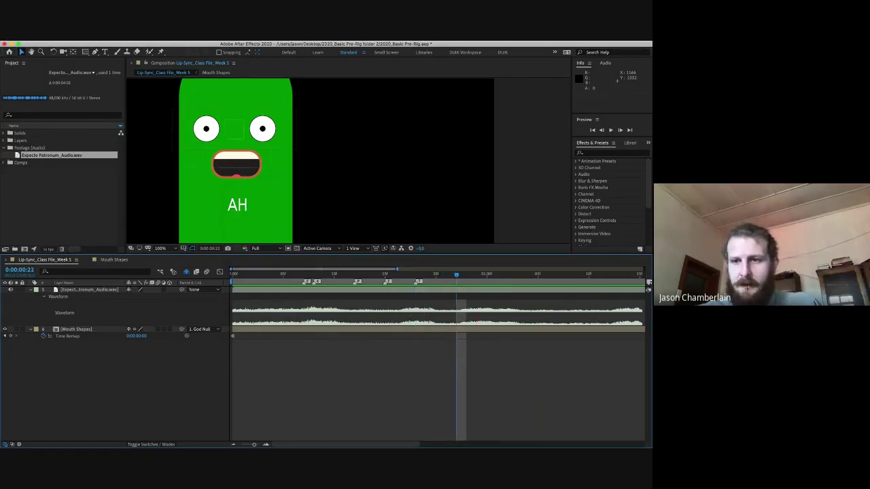
pyautogui.moveTo(648, 284); pyautogui.dragTo(461, 285)
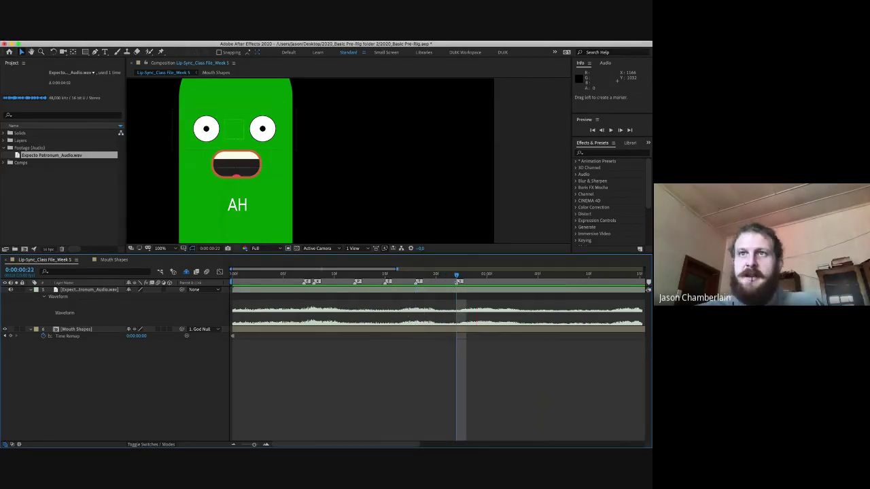
pyautogui.doubleClick(458, 281)
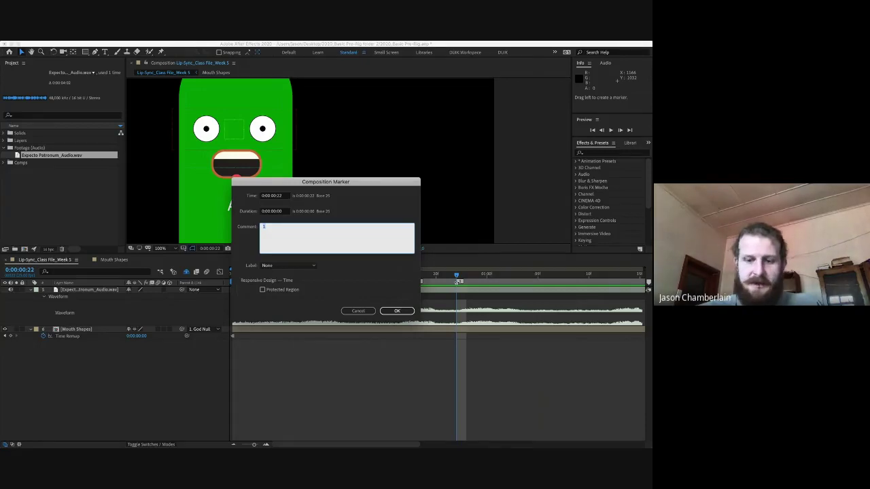
pyautogui.click(397, 310)
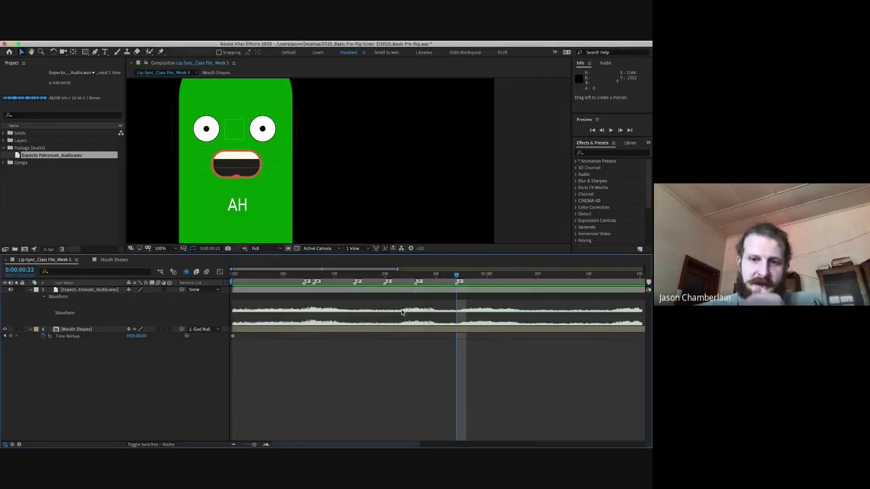
# - Move the first composition marker to 0:00:00:05 and the second one to 0:00:00:07
pyautogui.click(303, 273)
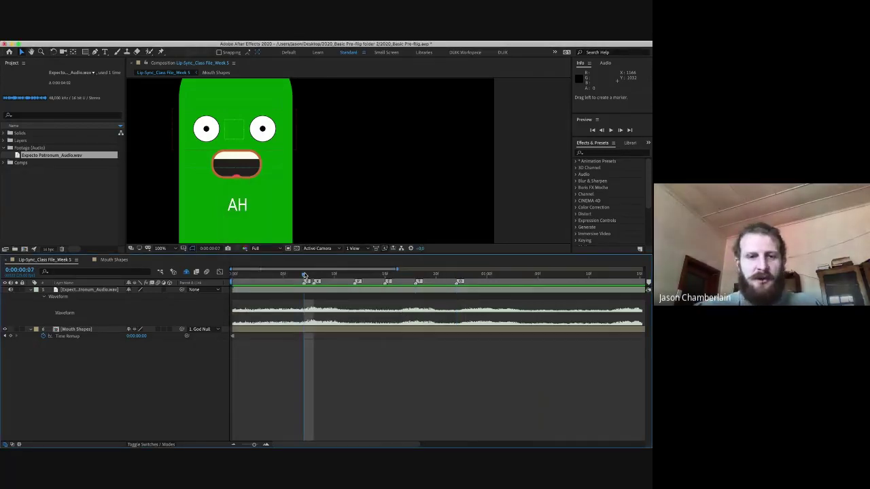
pyautogui.press('=')
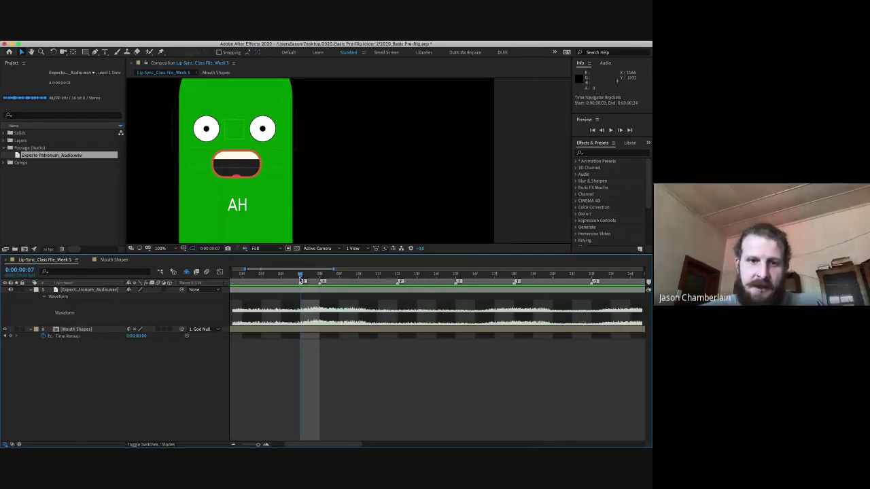
pyautogui.click(269, 281)
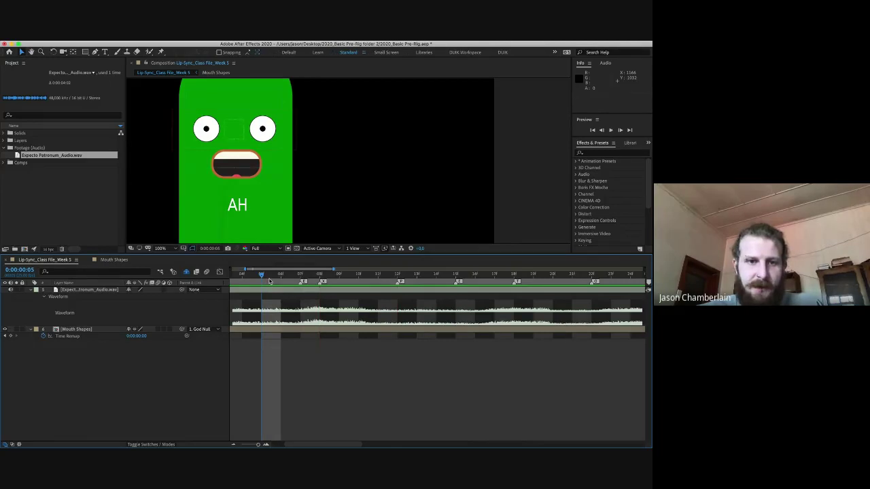
pyautogui.moveTo(269, 281); pyautogui.dragTo(303, 284)
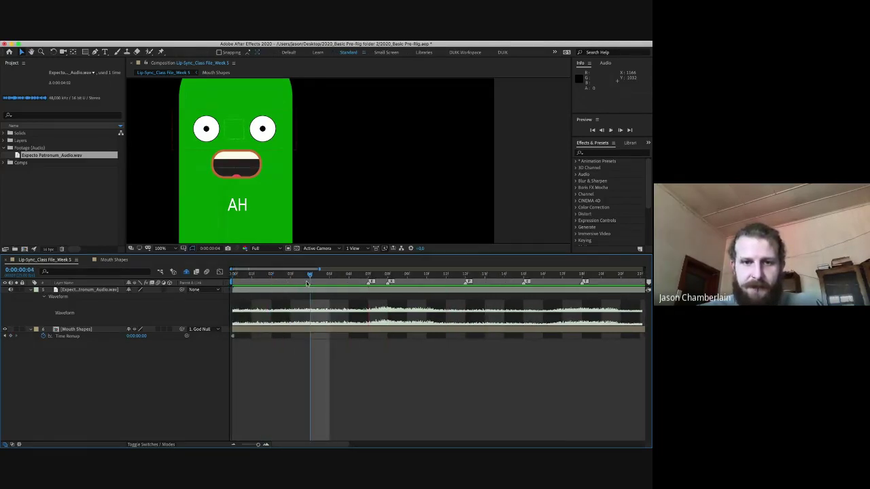
pyautogui.click(329, 280)
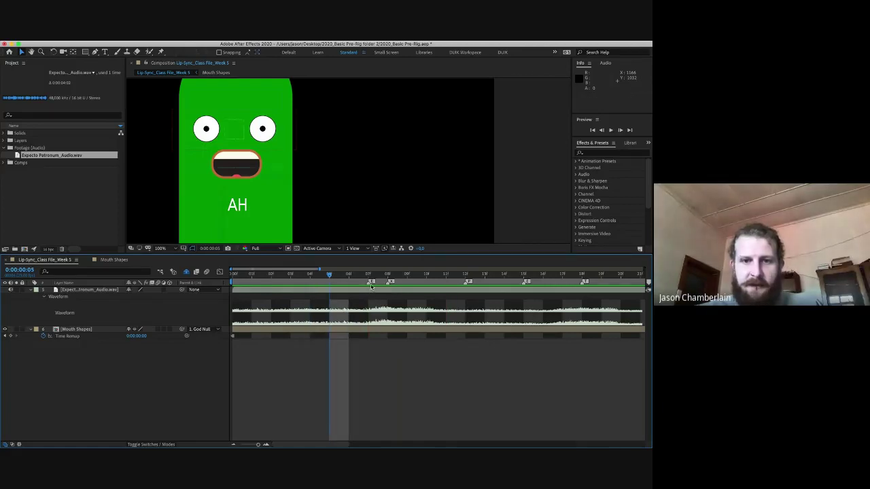
pyautogui.moveTo(370, 281)
pyautogui.mouseDown()
pyautogui.moveTo(332, 281)
pyautogui.moveTo(475, 274)
pyautogui.moveTo(258, 281)
pyautogui.mouseUp()
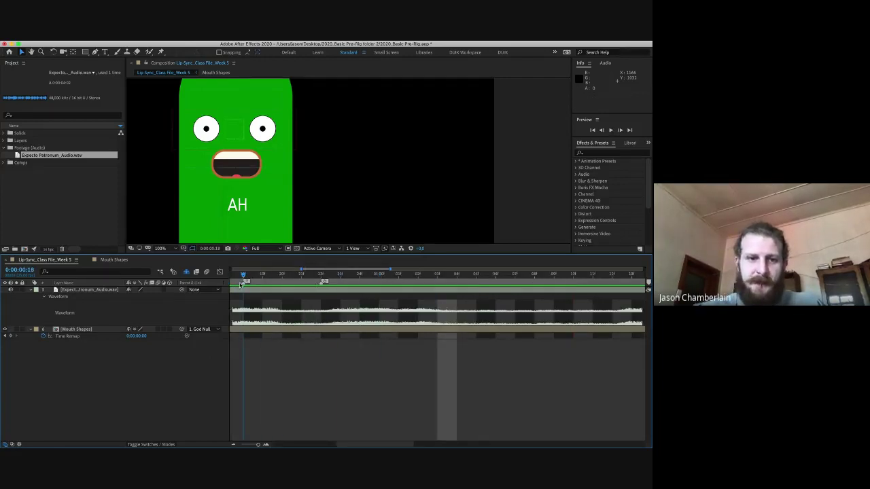
pyautogui.hscroll(-5, 284, 326)
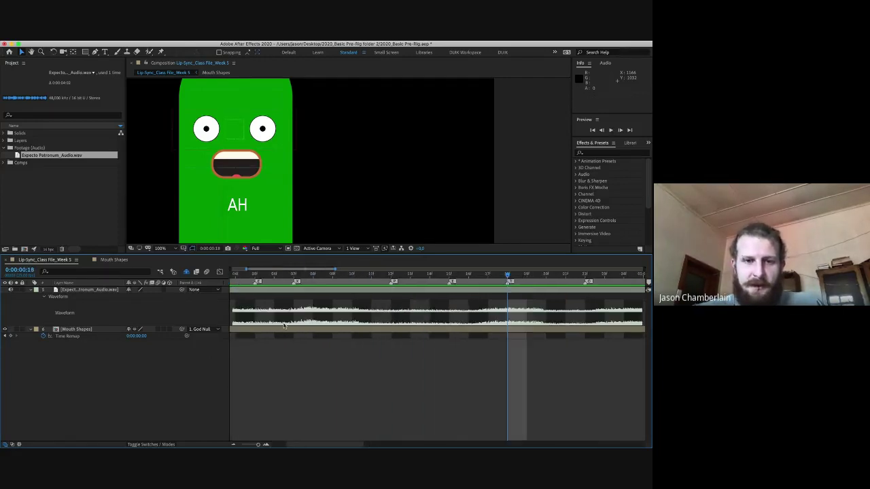
# - Listen to the middle of Expecto, then move the P marker to 0:00:00:15 and the E marker after it to 0:00:00:17
pyautogui.click(294, 276)
pyautogui.press('space')
pyautogui.click(352, 276)
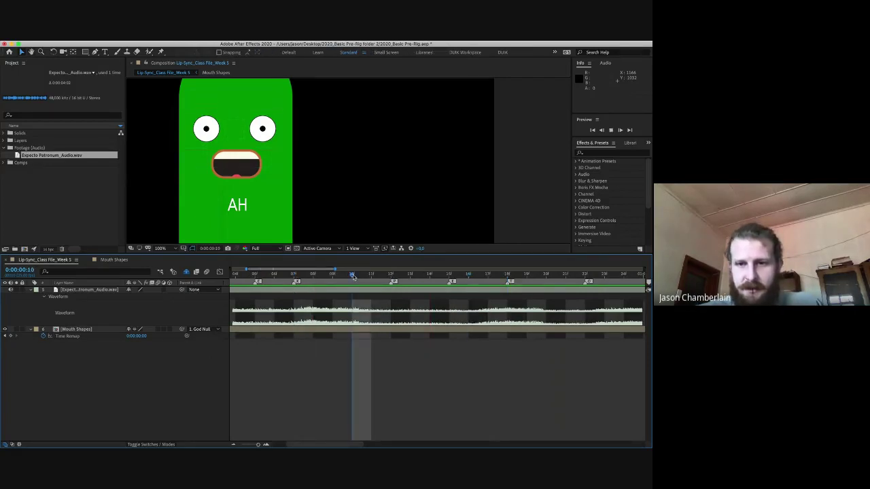
pyautogui.press('space')
pyautogui.click(371, 275)
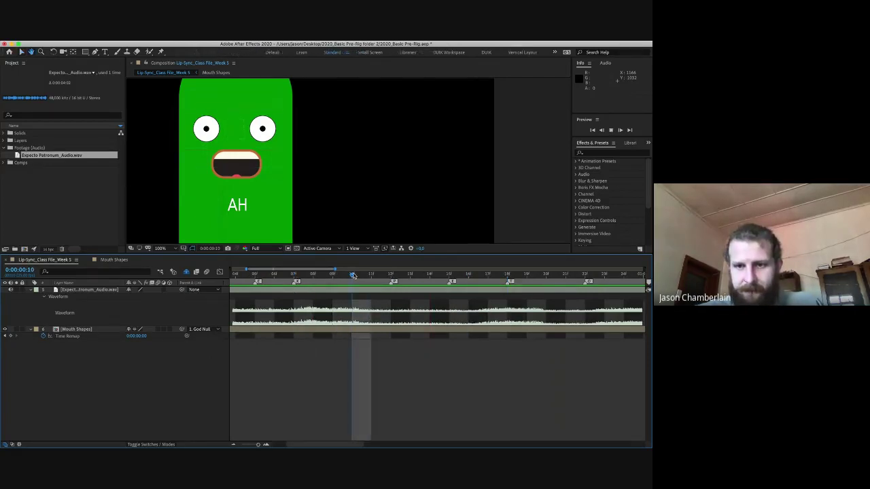
pyautogui.click(449, 274)
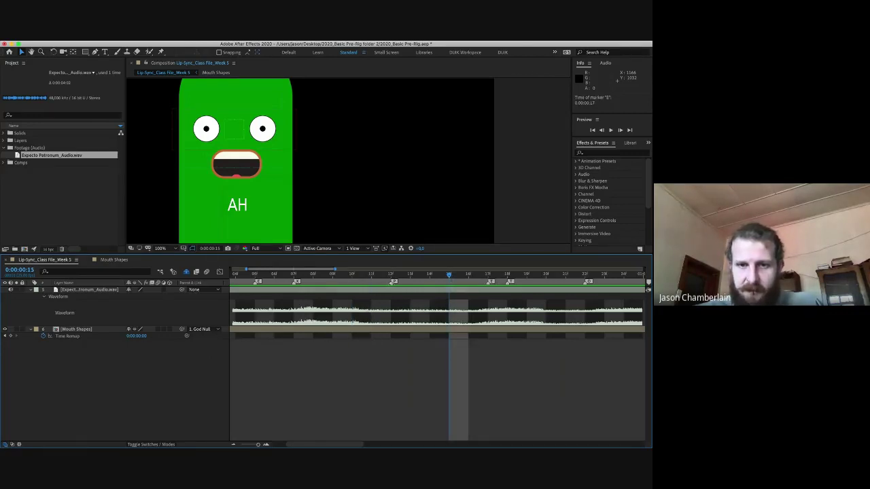
pyautogui.moveTo(393, 282); pyautogui.dragTo(449, 282)
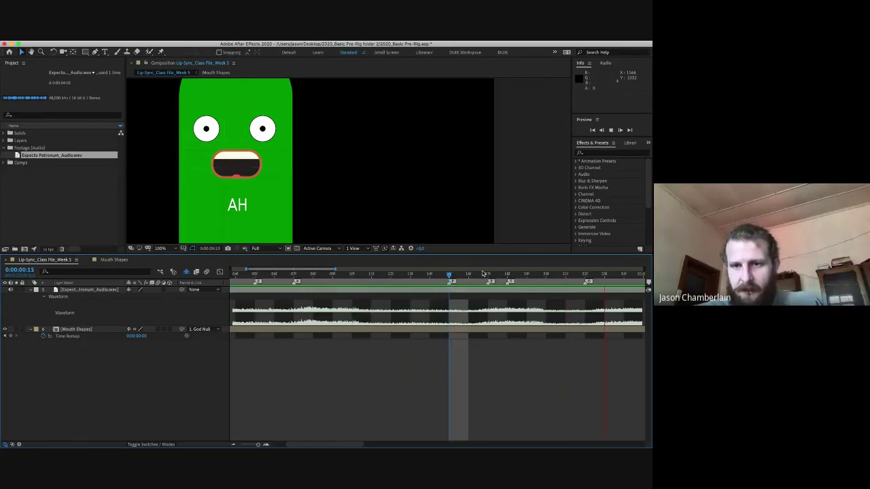
# - Replay the audio from 0:00:00:17 and move the T marker to 0:00:00:21
pyautogui.moveTo(614, 274); pyautogui.dragTo(488, 274)
pyautogui.hscroll(4, 517, 302)
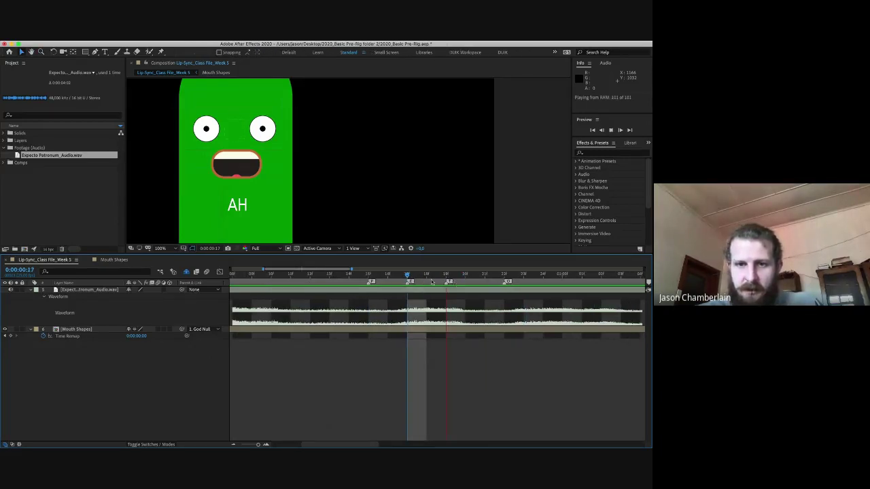
pyautogui.moveTo(429, 281); pyautogui.dragTo(448, 280)
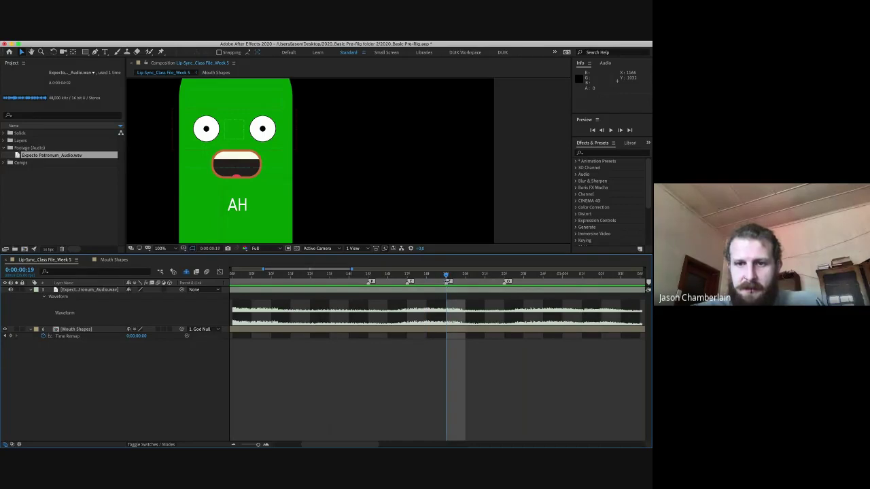
pyautogui.moveTo(447, 282); pyautogui.dragTo(486, 282)
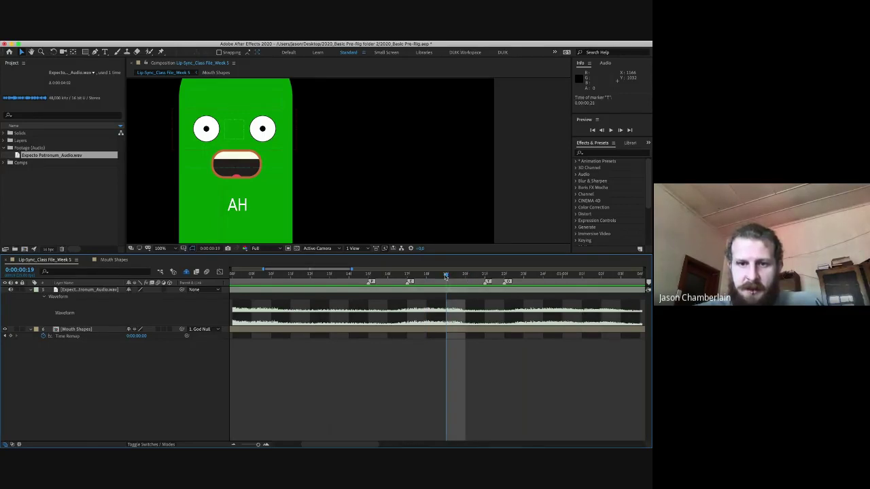
# - Listen for the K sound before the T and add a composition marker at 0:00:00:20 with the comment K
pyautogui.hscroll(3, 408, 306)
pyautogui.click(340, 275)
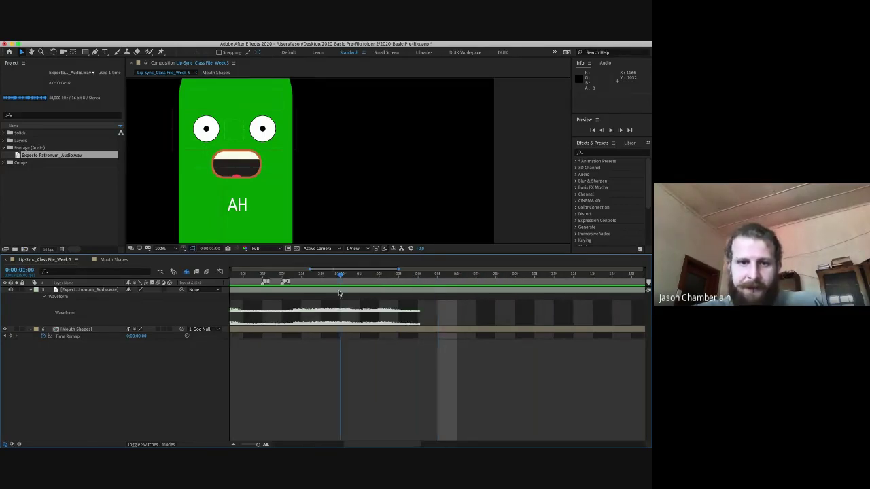
pyautogui.hscroll(-4, 339, 293)
pyautogui.click(234, 276)
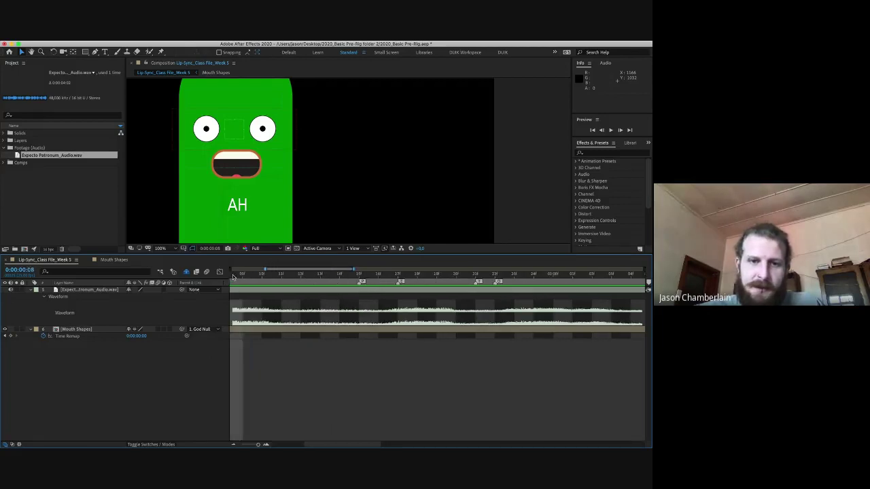
pyautogui.press('space')
pyautogui.press('space')
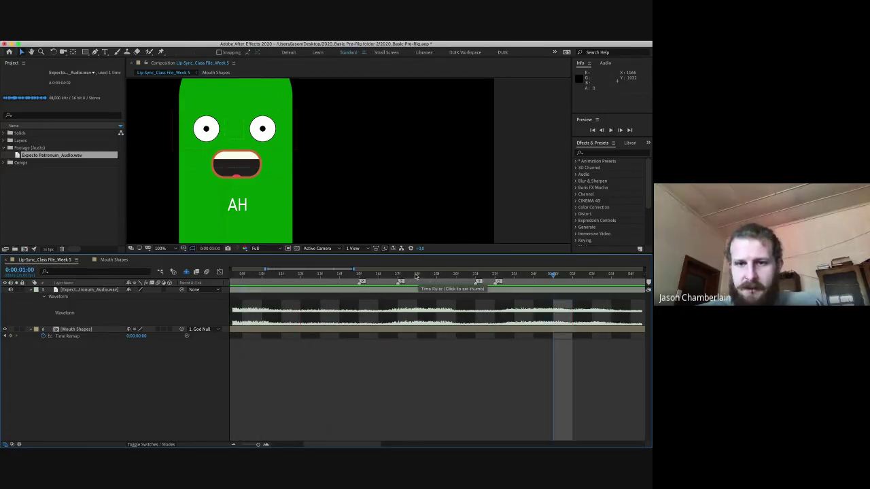
pyautogui.click(416, 275)
pyautogui.click(452, 276)
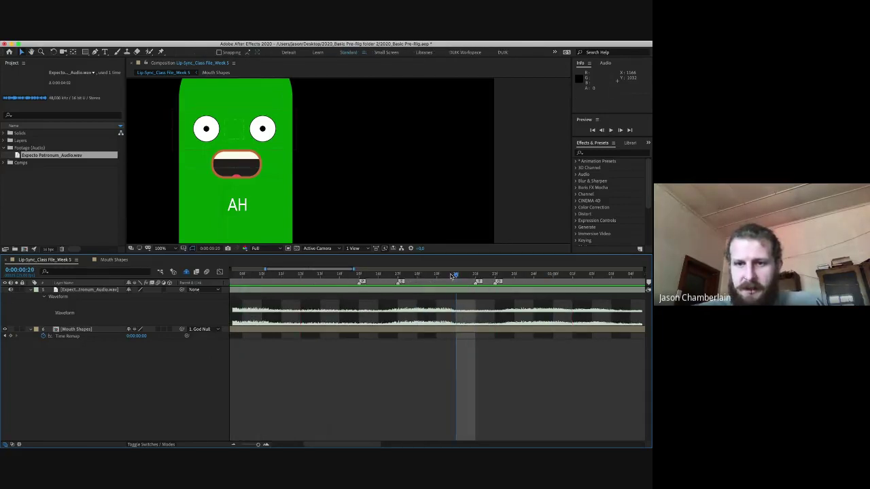
pyautogui.moveTo(649, 281); pyautogui.dragTo(458, 281)
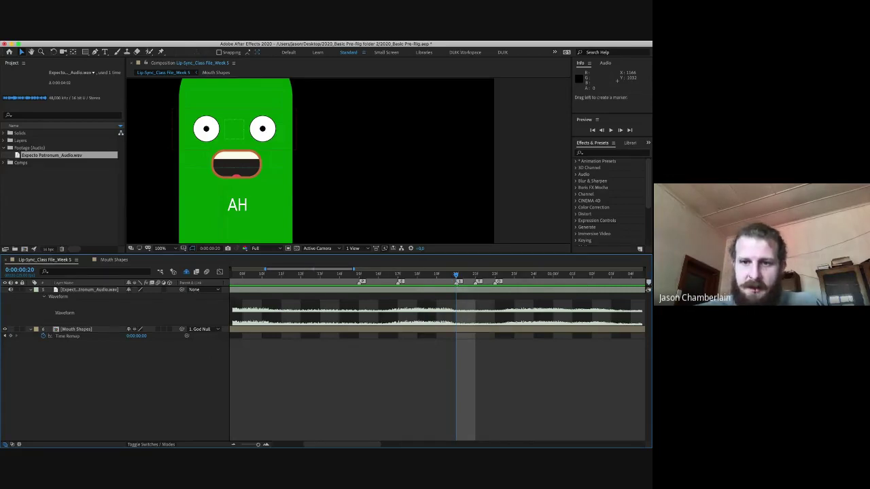
pyautogui.doubleClick(457, 281)
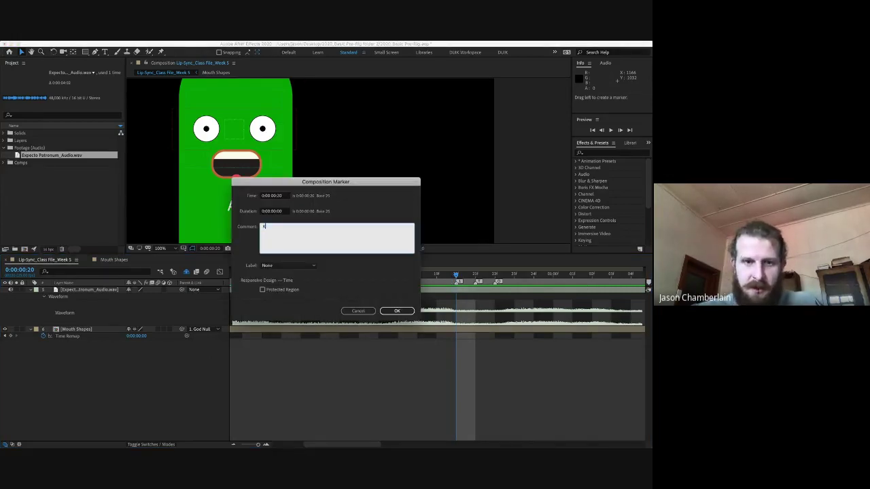
pyautogui.write('K')
pyautogui.click(399, 311)
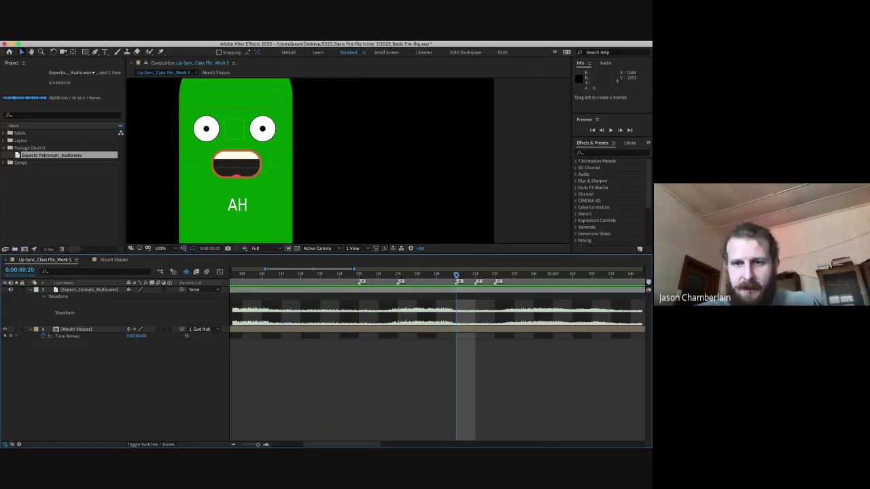
# - Move the T marker to 0:00:00:22 and the O marker to 0:00:00:24, checking the timing by playing from 0:00:00:15
pyautogui.click(475, 275)
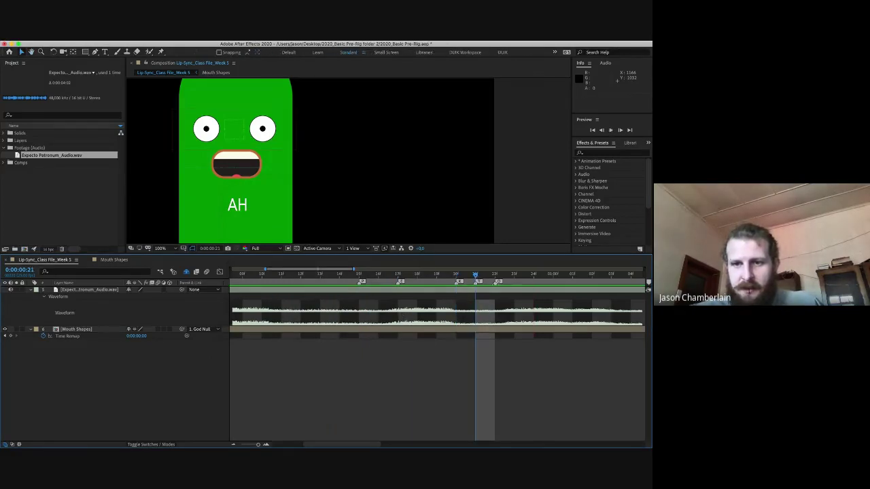
pyautogui.moveTo(498, 282); pyautogui.dragTo(537, 281)
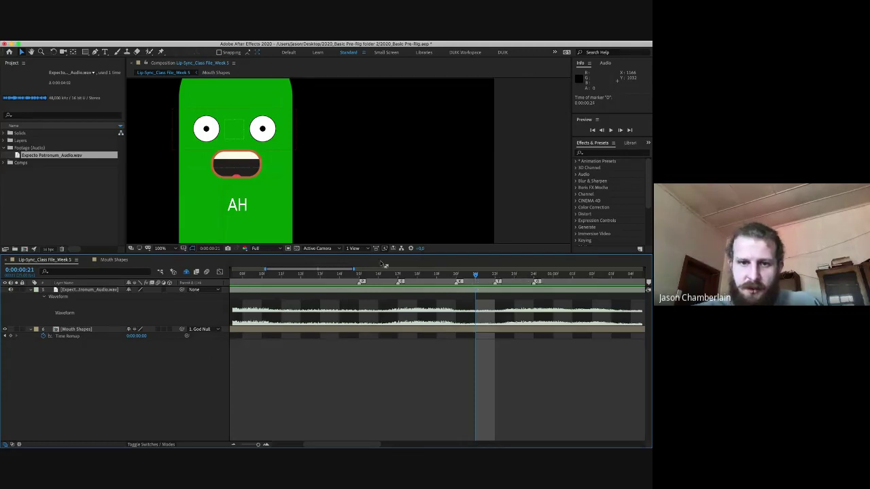
pyautogui.click(359, 275)
pyautogui.press('space')
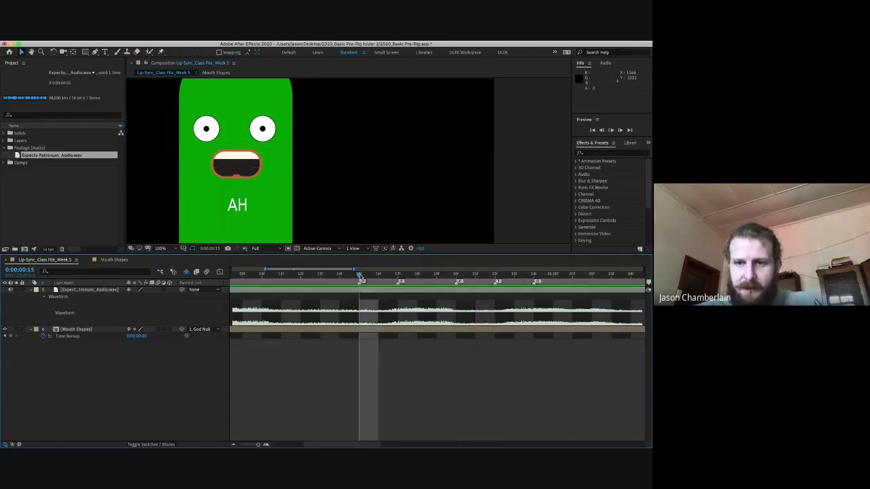
pyautogui.press('space')
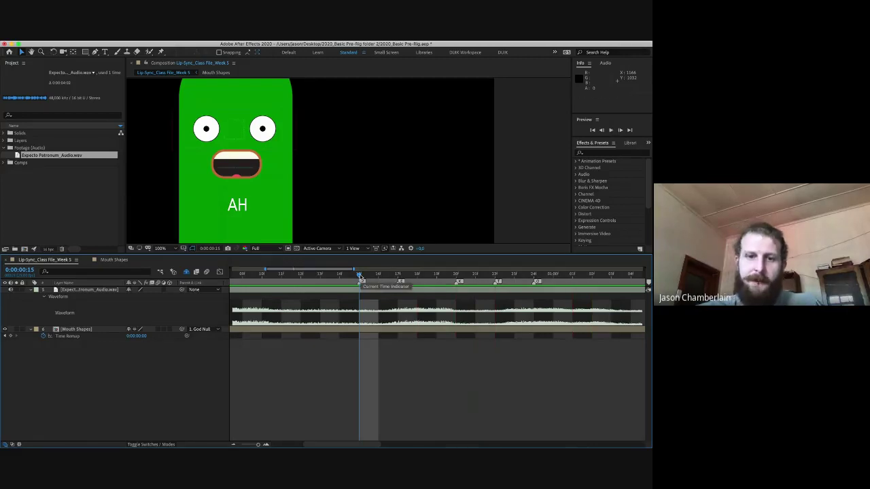
# - Go through the Expecto markers from 0:00:00:05 to 0:00:00:22 and check how each one lines up with the waveform
pyautogui.scroll(3, 326, 380)
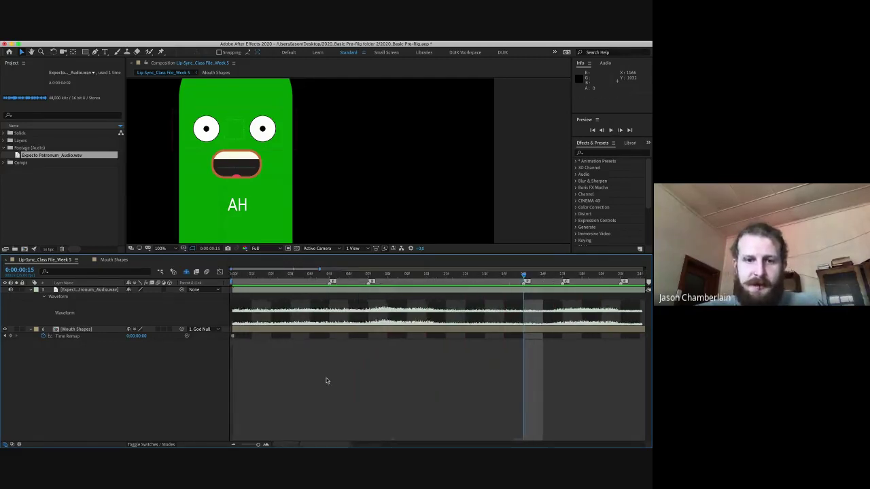
pyautogui.click(330, 274)
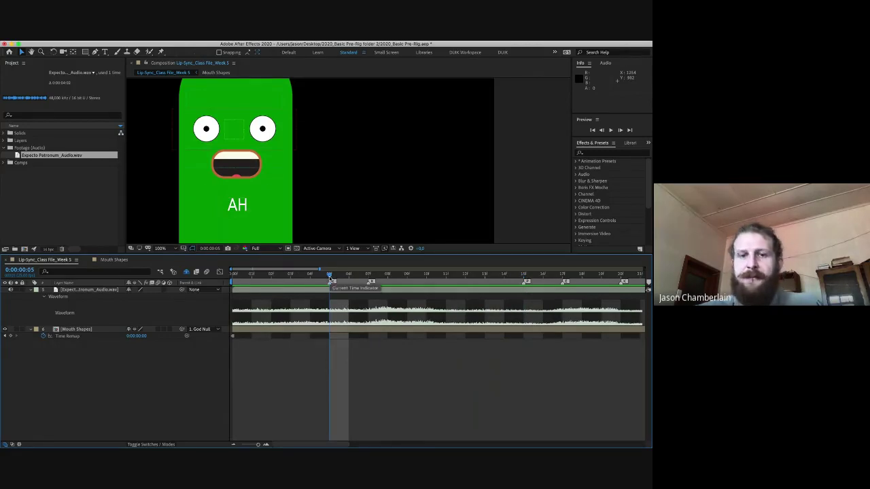
pyautogui.click(367, 277)
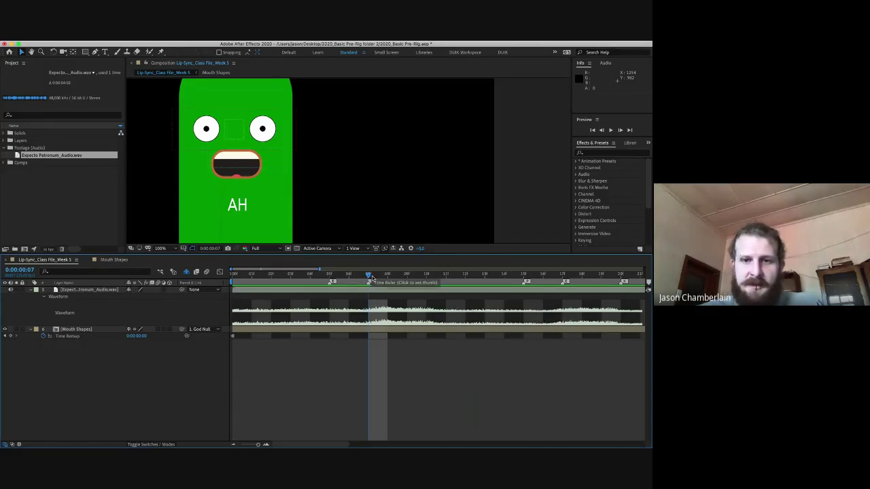
pyautogui.hscroll(8, 408, 280)
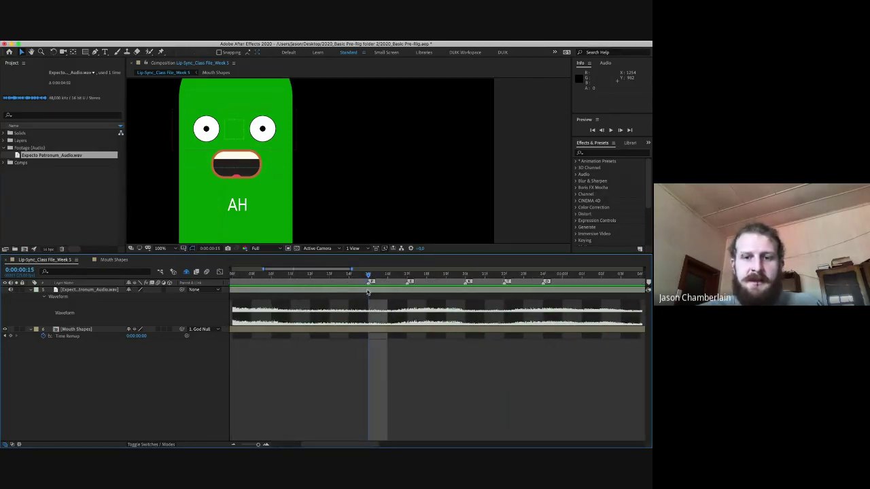
pyautogui.click(407, 277)
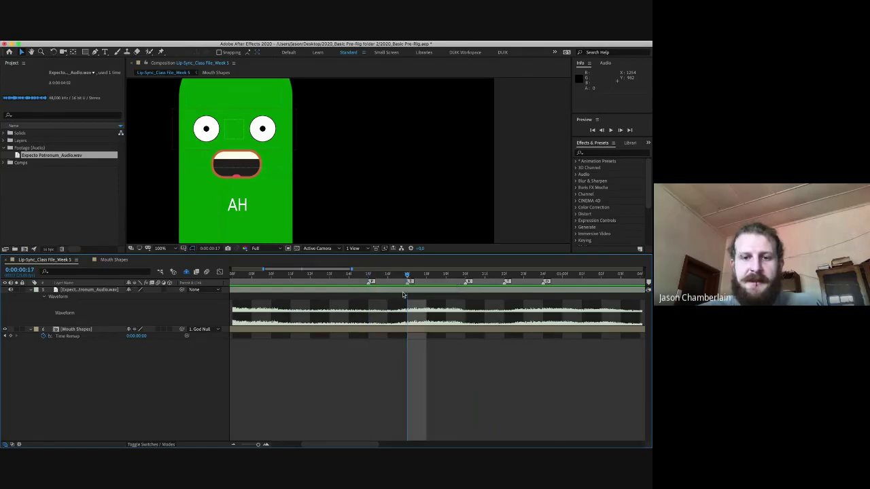
pyautogui.hscroll(4, 424, 291)
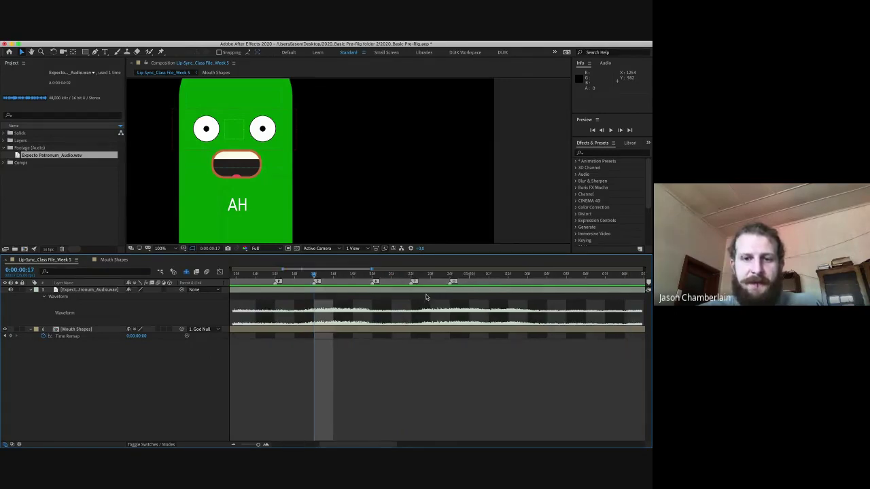
pyautogui.click(373, 276)
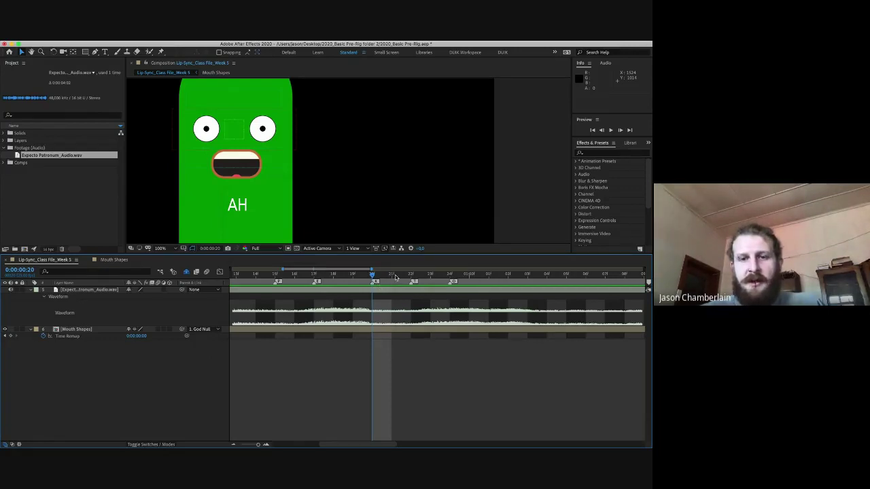
pyautogui.moveTo(392, 275); pyautogui.dragTo(411, 275)
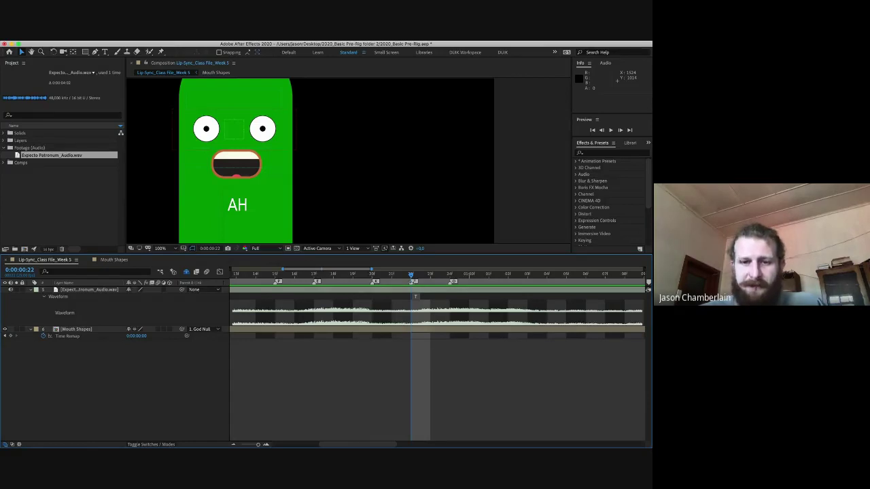
pyautogui.moveTo(411, 275)
pyautogui.mouseDown()
pyautogui.moveTo(352, 275)
pyautogui.moveTo(411, 275)
pyautogui.mouseUp()
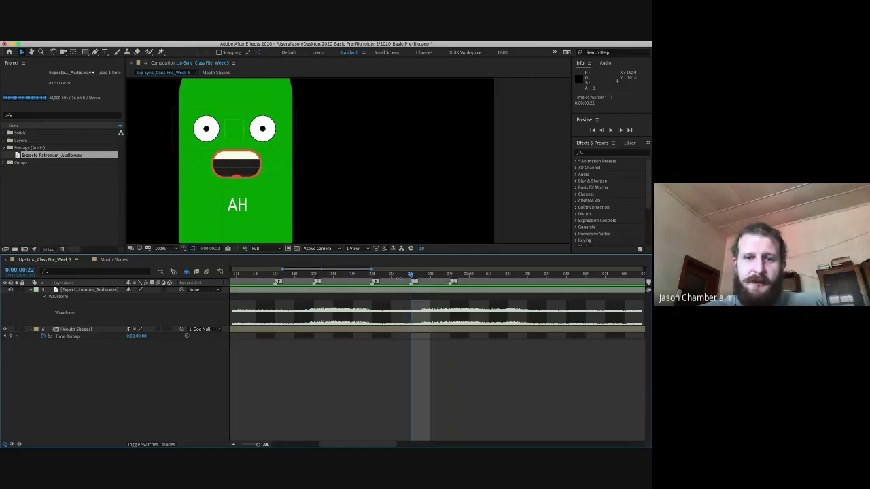
pyautogui.click(373, 275)
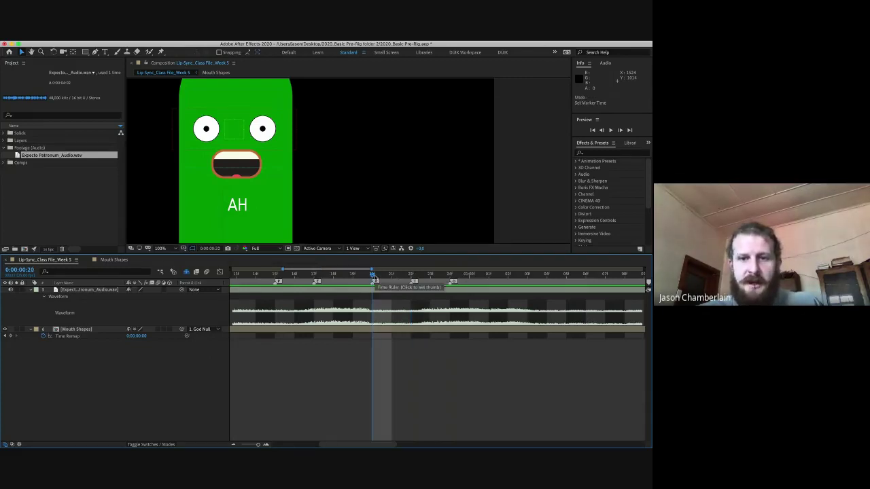
# - Return the current time to 0:00:00:05, collapse the Expecto Patronum audio layer's waveform and hide that layer from the timeline as shy
pyautogui.click(451, 276)
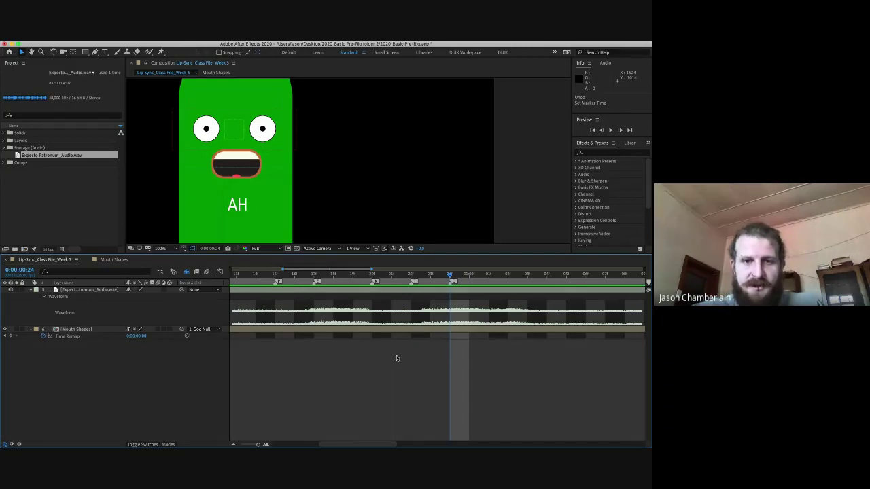
pyautogui.press(';')
pyautogui.press('=')
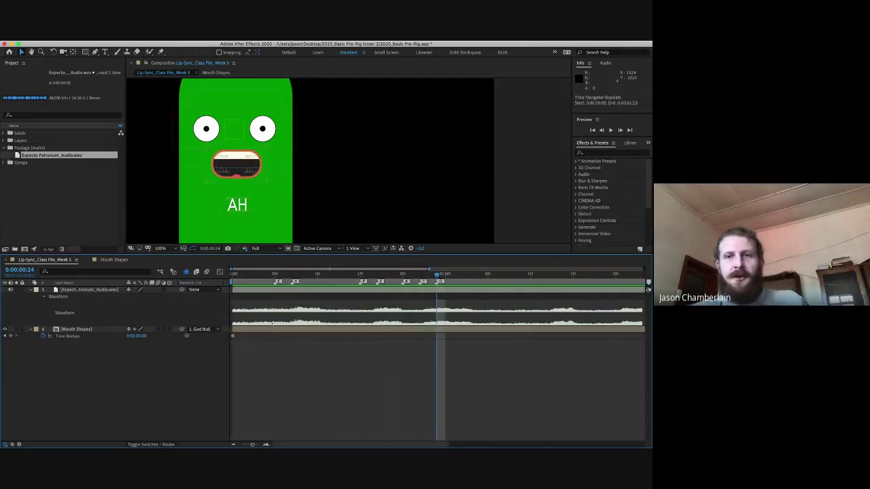
pyautogui.click(276, 274)
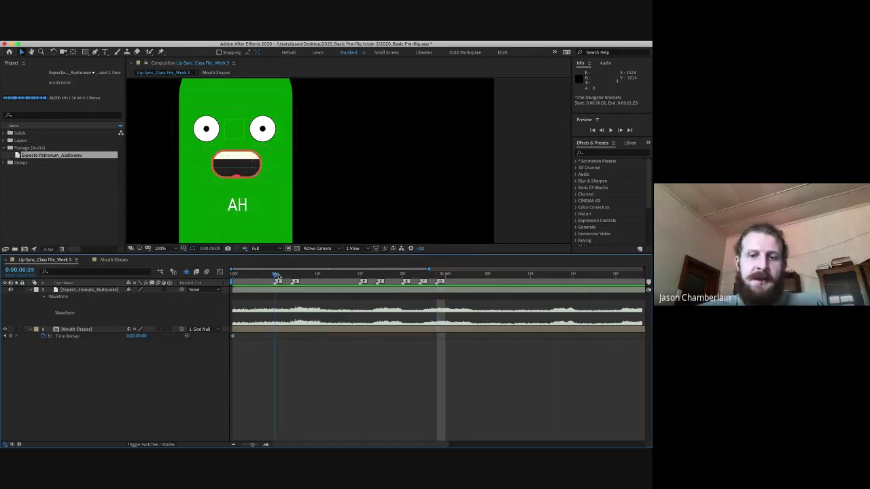
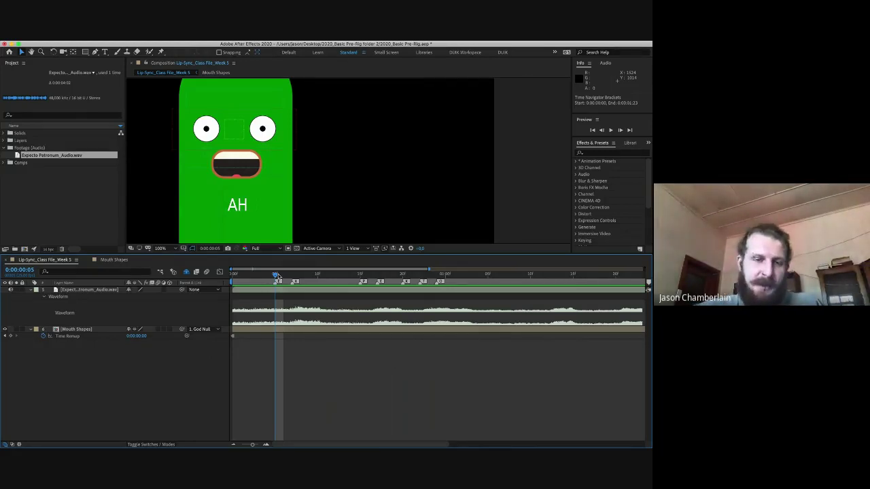
pyautogui.click(238, 336)
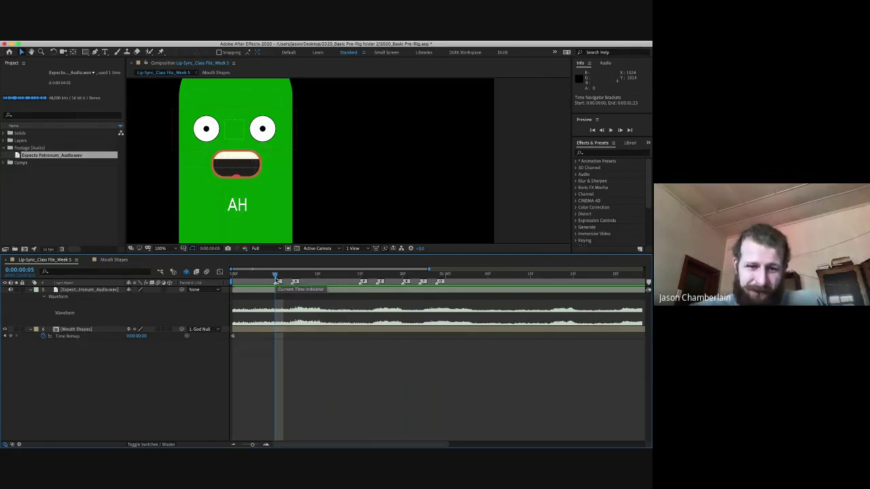
pyautogui.click(278, 297)
pyautogui.click(114, 337)
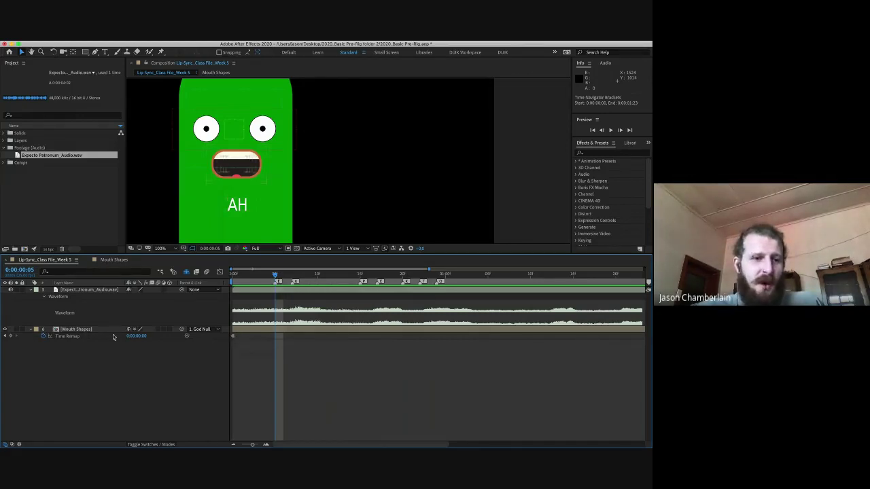
pyautogui.click(112, 332)
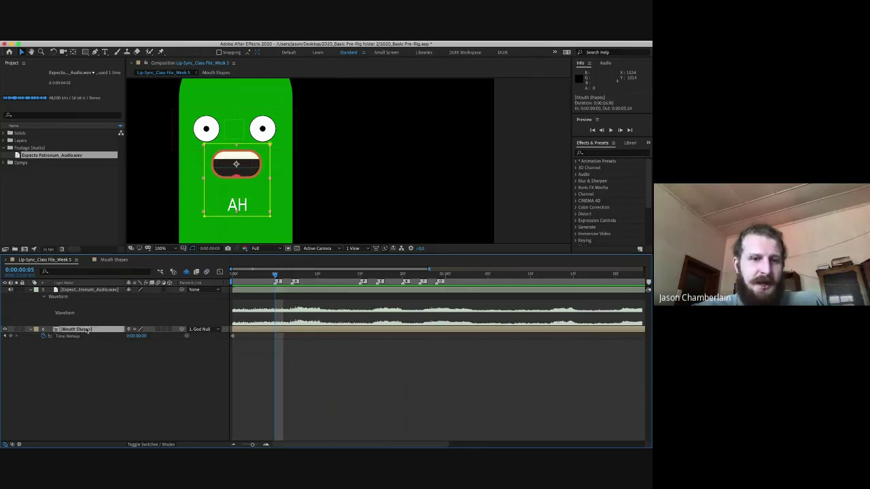
pyautogui.click(80, 297)
pyautogui.click(32, 292)
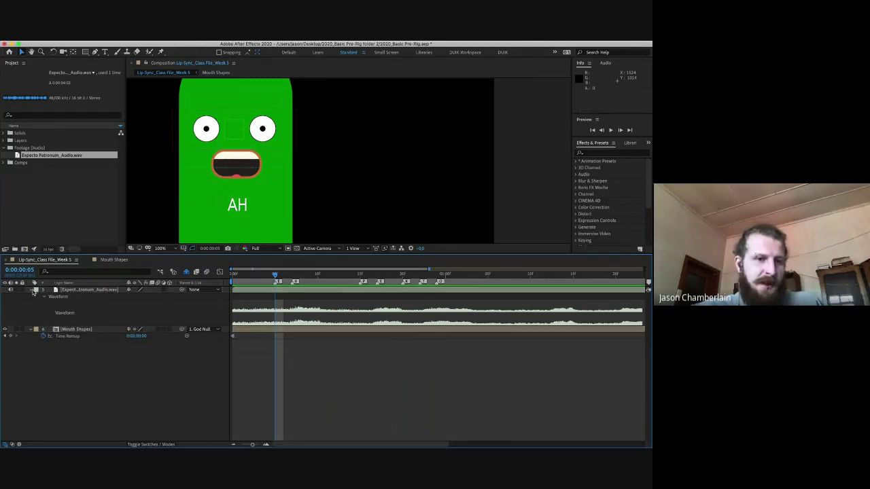
pyautogui.click(32, 291)
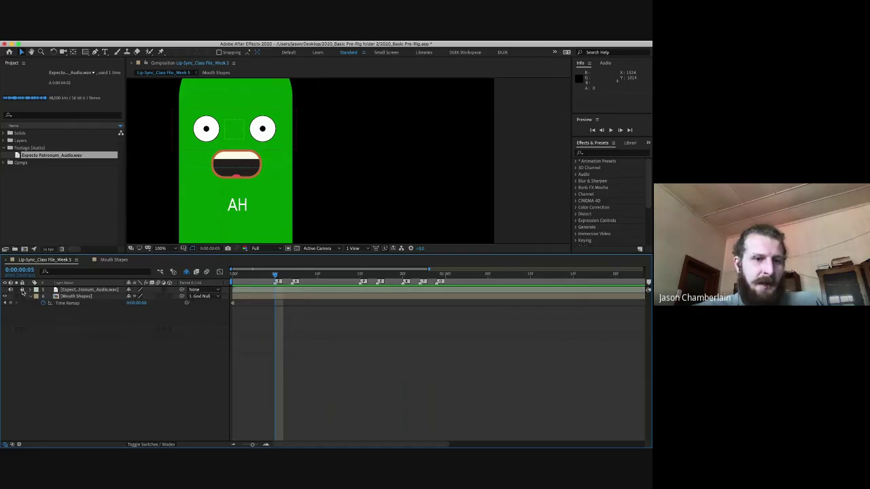
pyautogui.click(129, 290)
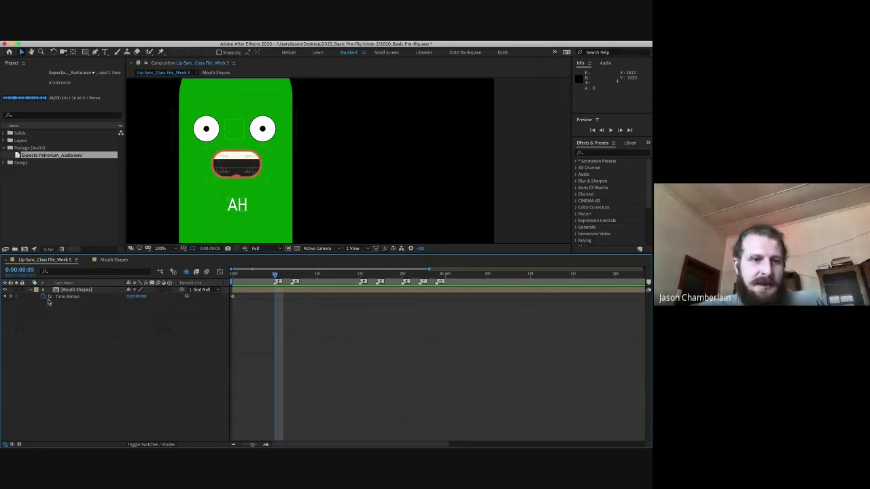
# - Move the first Time Remap keyframe to 0:00:00:03 and add an E mouth keyframe at 0:00:00:05 with value 0:00:00:04
pyautogui.click(233, 299)
pyautogui.moveTo(261, 300); pyautogui.dragTo(261, 300)
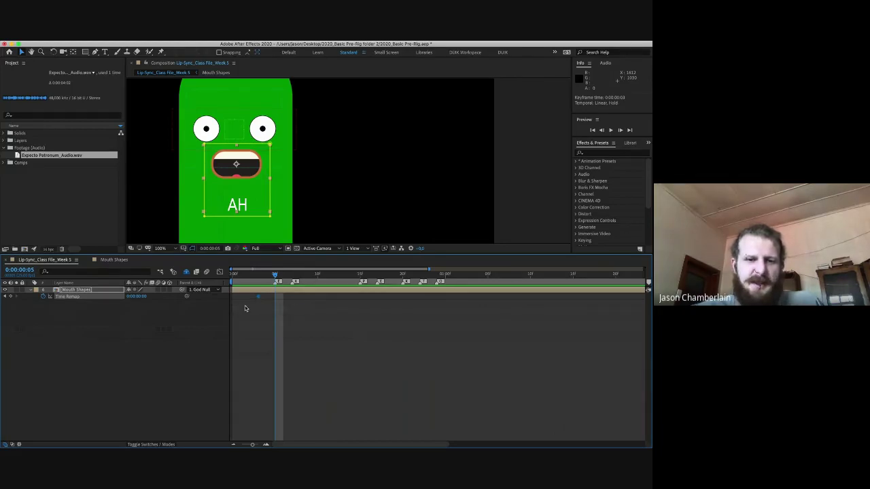
pyautogui.click(132, 299)
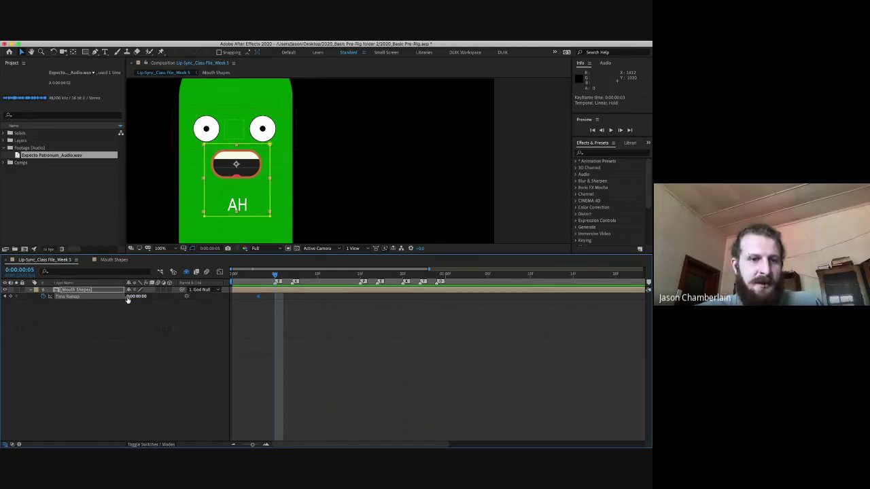
pyautogui.press('Return')
pyautogui.click(134, 297)
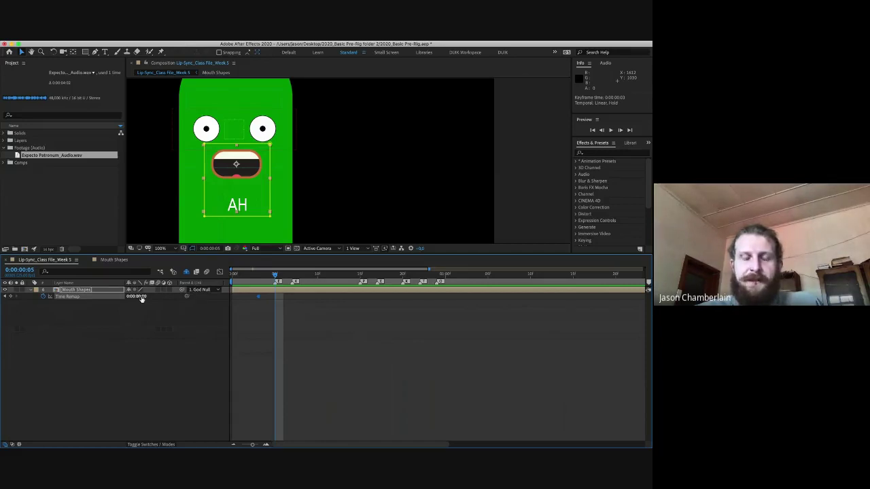
pyautogui.write('14')
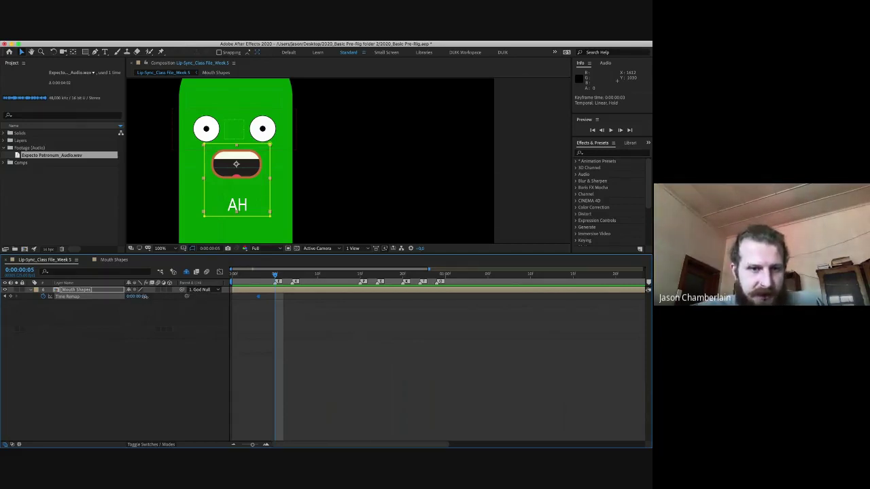
pyautogui.press('Return')
pyautogui.moveTo(140, 296); pyautogui.dragTo(148, 297)
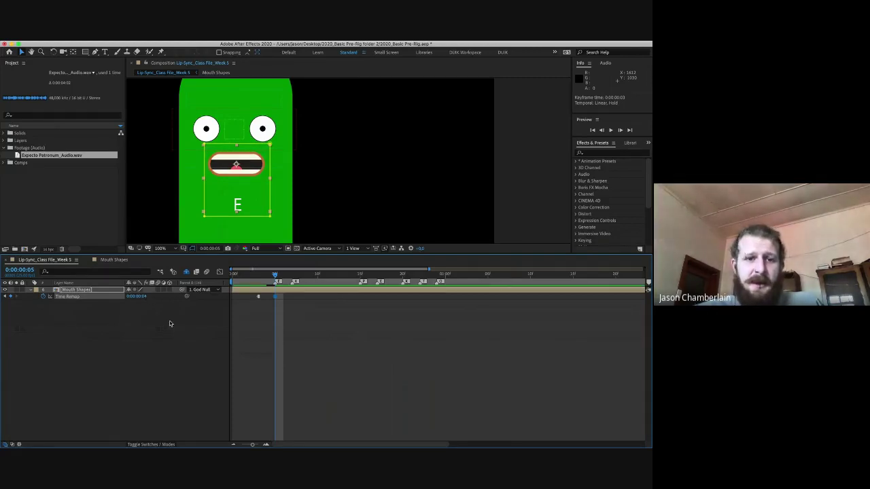
# - Change the Time Remap keyframe at 0:00:00:03 to 0:00:01:13 for the Rest mouth shape
pyautogui.click(256, 275)
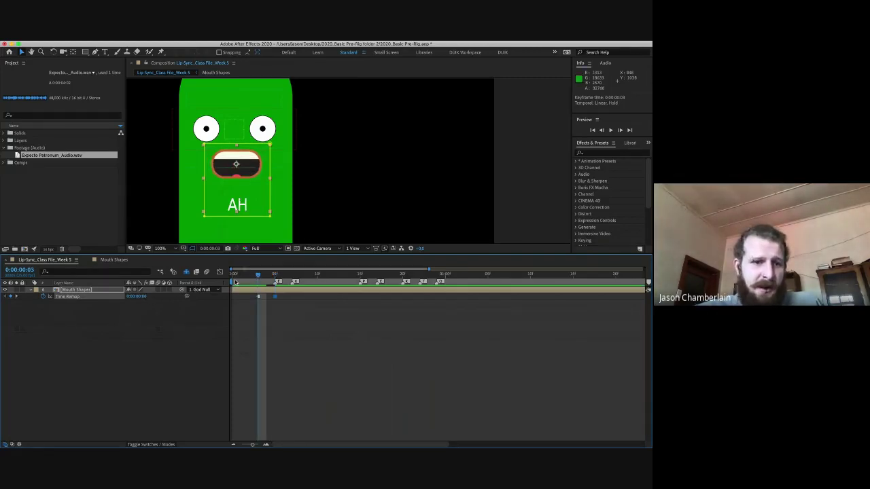
pyautogui.moveTo(139, 296); pyautogui.dragTo(149, 297)
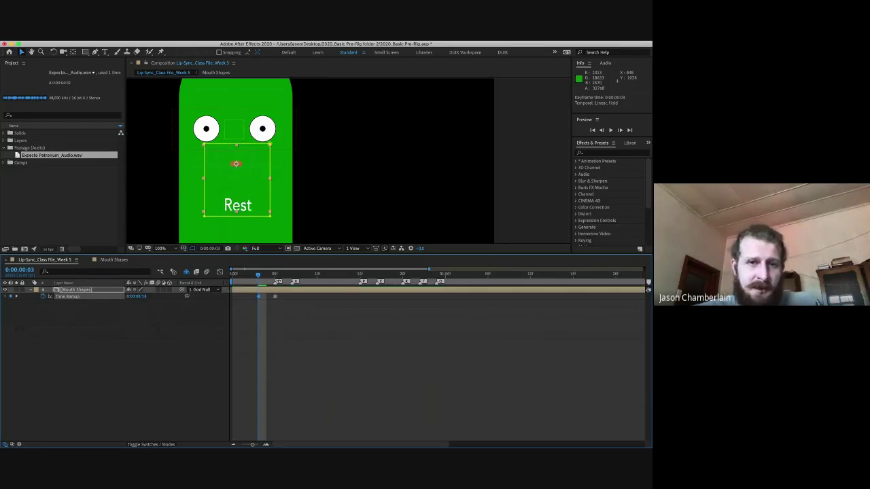
pyautogui.click(199, 311)
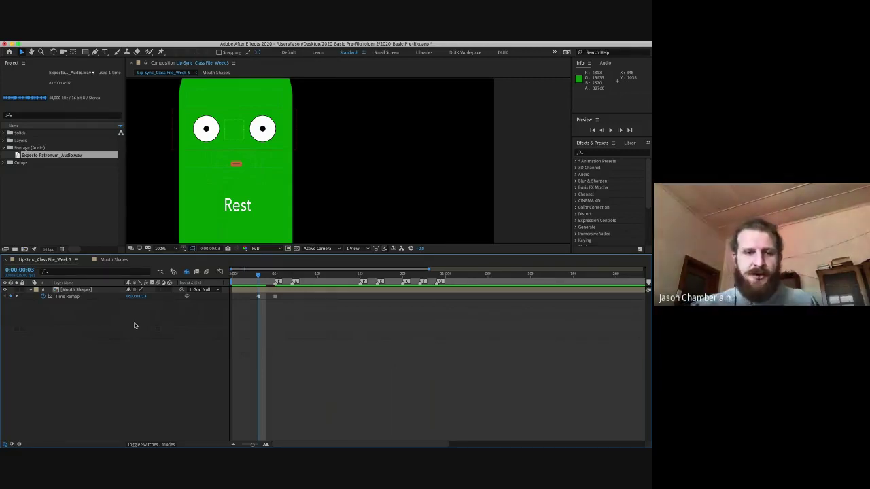
# - Try scrubbing the Time Remap value at 0:00:00:03 past the last mouth shape and undo the change
pyautogui.click(148, 297)
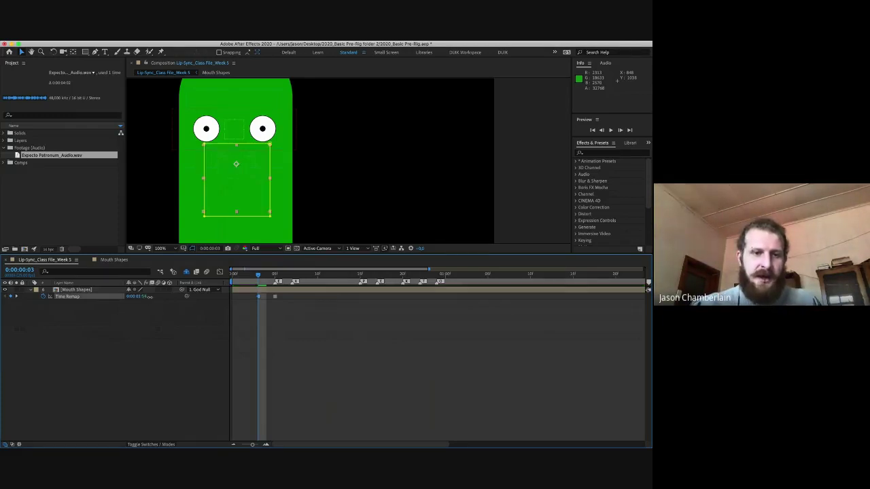
pyautogui.moveTo(154, 296); pyautogui.dragTo(125, 296)
pyautogui.press('super+z')
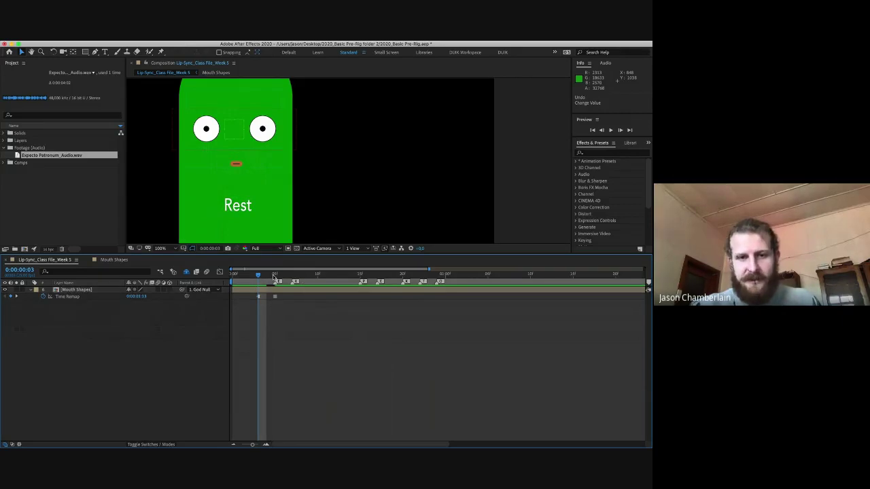
# - Check the mouth shape between 0:00:00:05 and 0:00:00:07, and examine how the shapes are sequenced in the Mouth Shapes composition
pyautogui.click(291, 276)
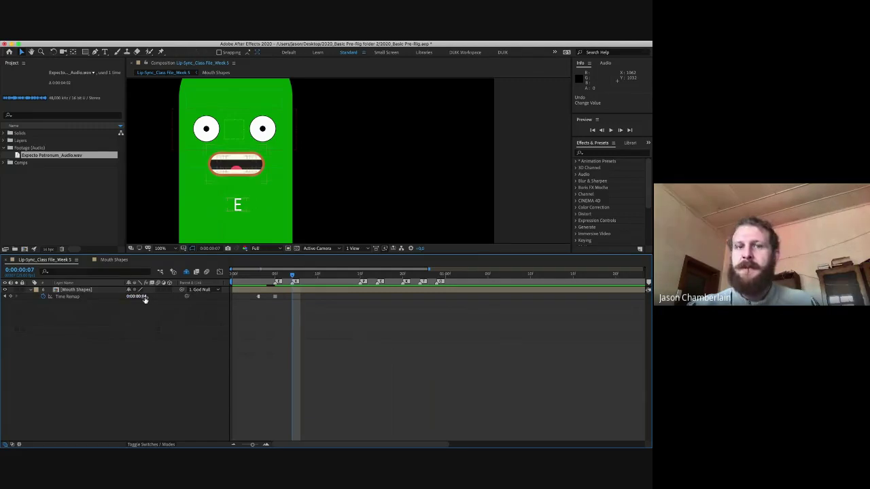
pyautogui.click(274, 274)
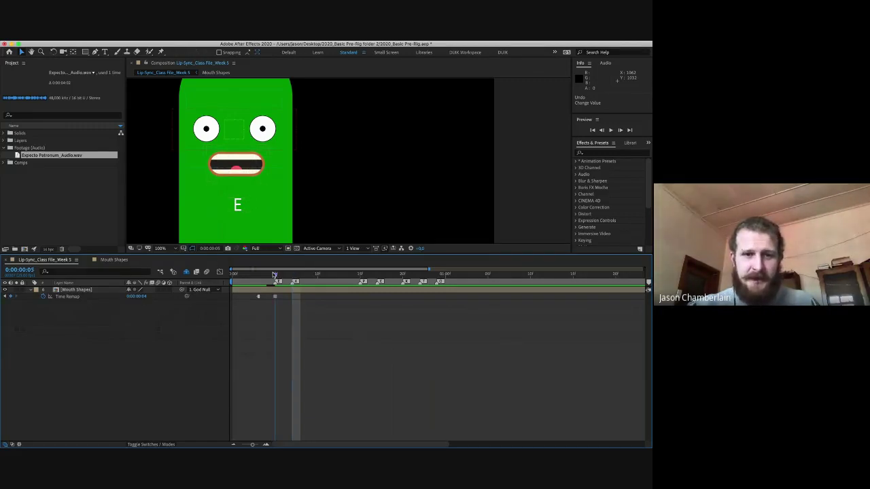
pyautogui.moveTo(275, 274); pyautogui.dragTo(293, 275)
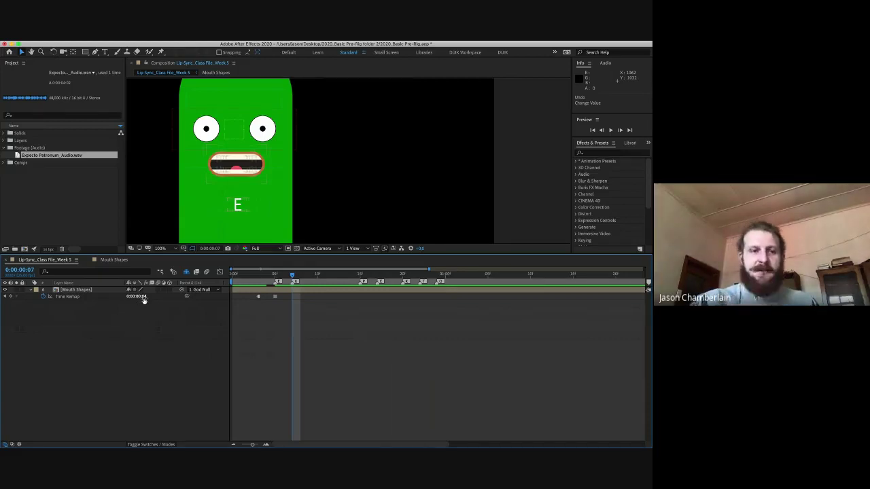
pyautogui.click(113, 260)
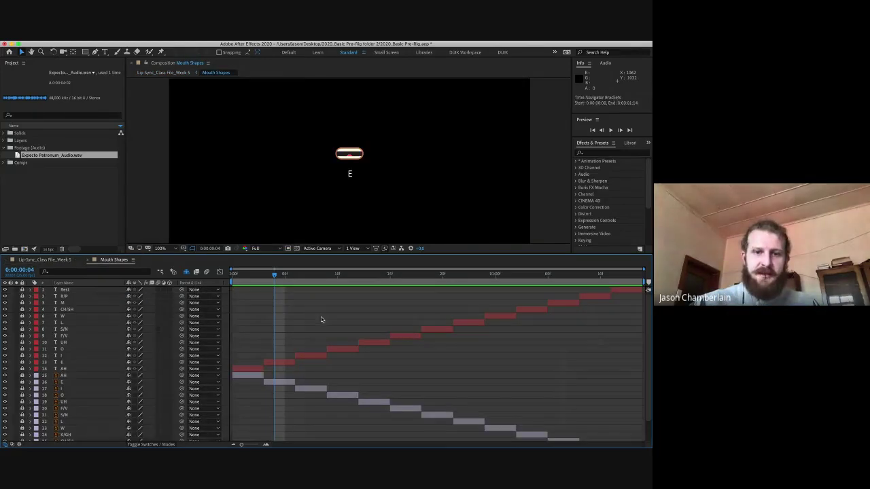
pyautogui.press('pageup')
pyautogui.moveTo(243, 278); pyautogui.dragTo(390, 326)
pyautogui.moveTo(285, 336); pyautogui.dragTo(242, 299)
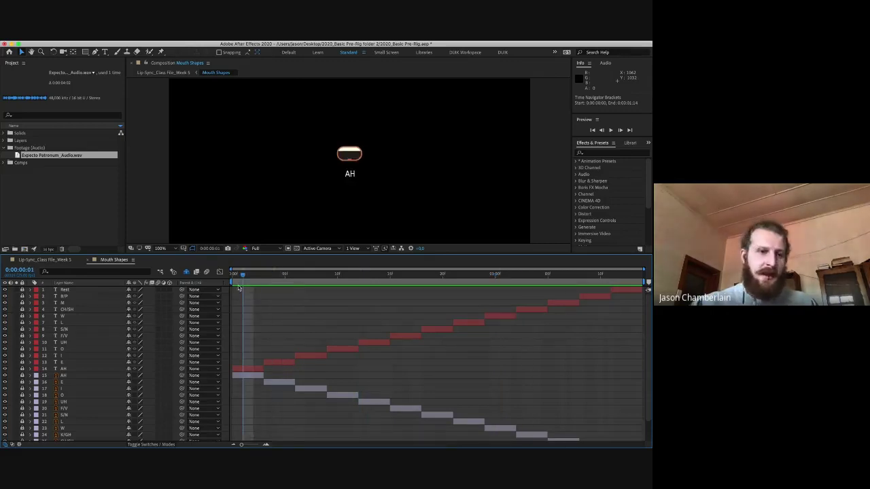
# - Back in the Lip-Sync_Class File_Week 5 composition, add an F/V mouth keyframe at 0:00:00:07 with Time Remap value 0:00:00:16
pyautogui.click(40, 260)
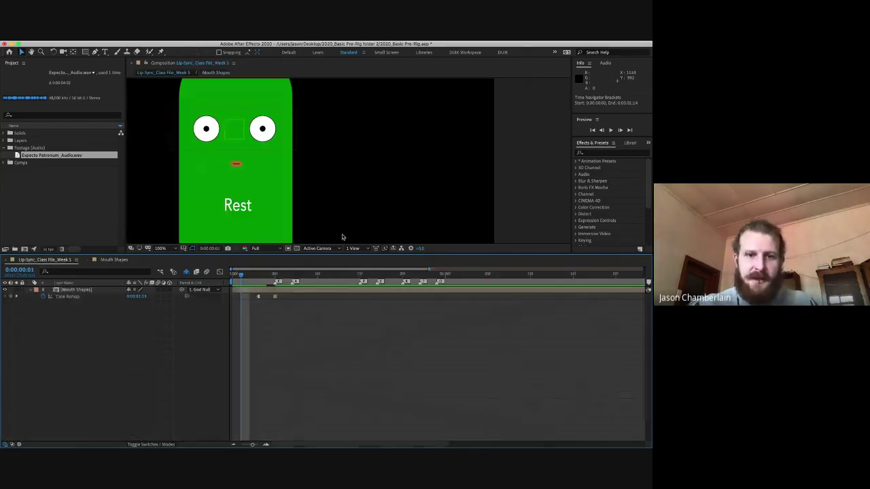
pyautogui.click(294, 275)
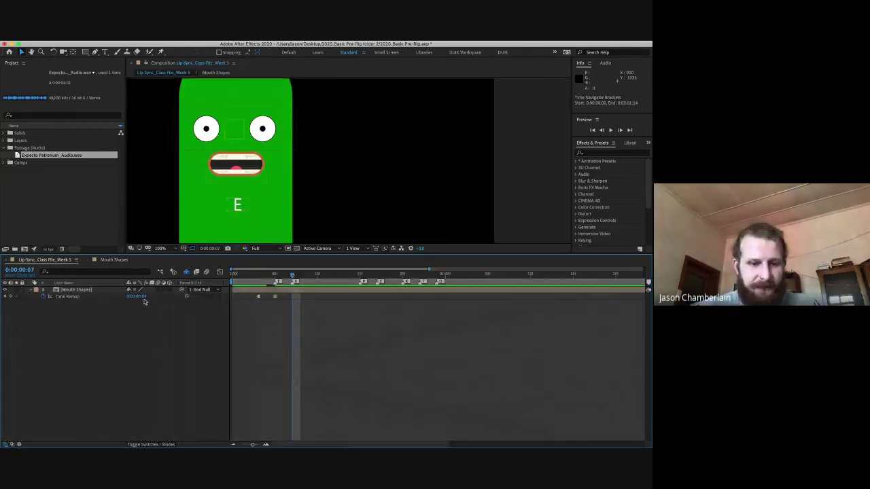
pyautogui.moveTo(139, 297); pyautogui.dragTo(189, 296)
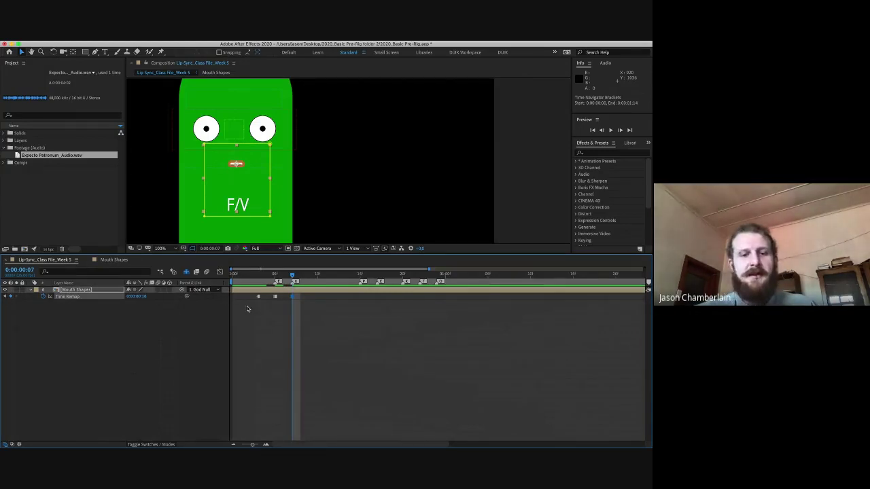
# - Review the Mouth Shapes keyframes at 0:00:00:03, 0:00:00:05 and 0:00:00:07, checking the mouth shape and Time Remap value at each
pyautogui.click(258, 274)
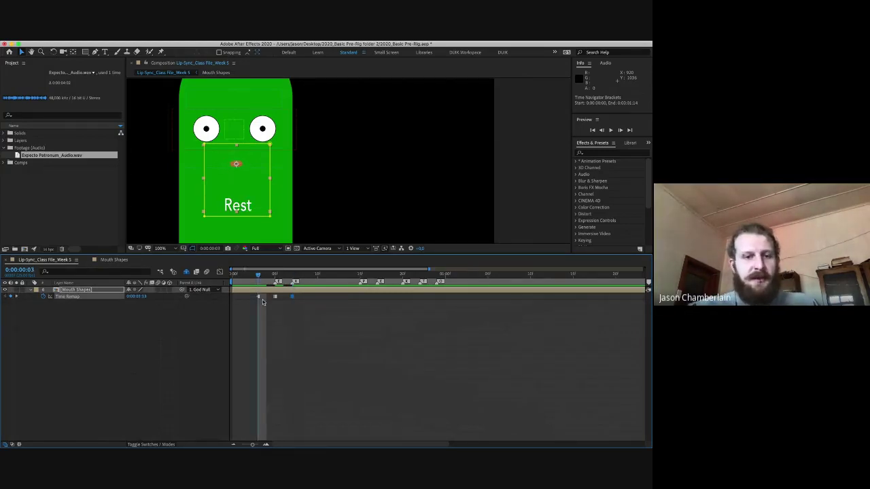
pyautogui.click(137, 300)
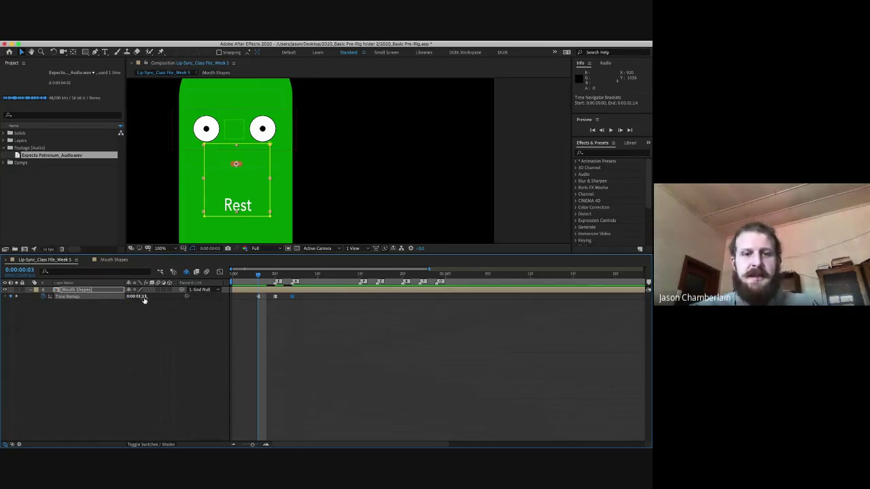
pyautogui.click(274, 275)
pyautogui.click(276, 297)
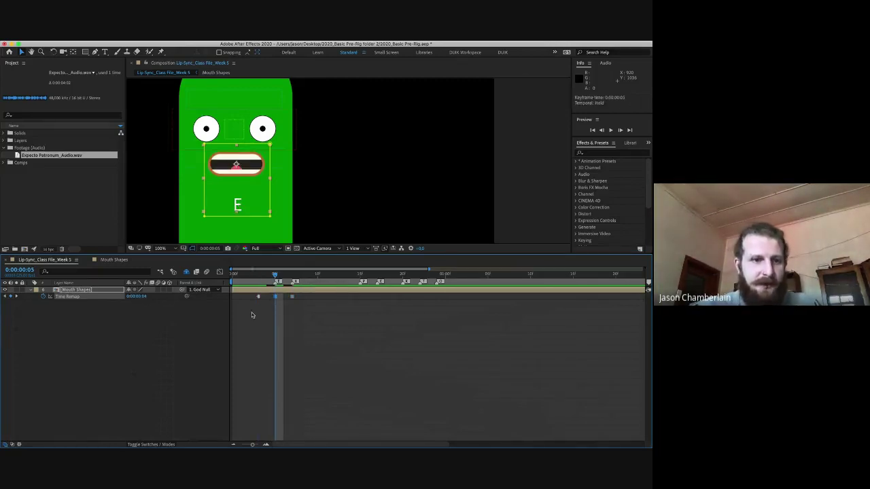
pyautogui.click(129, 297)
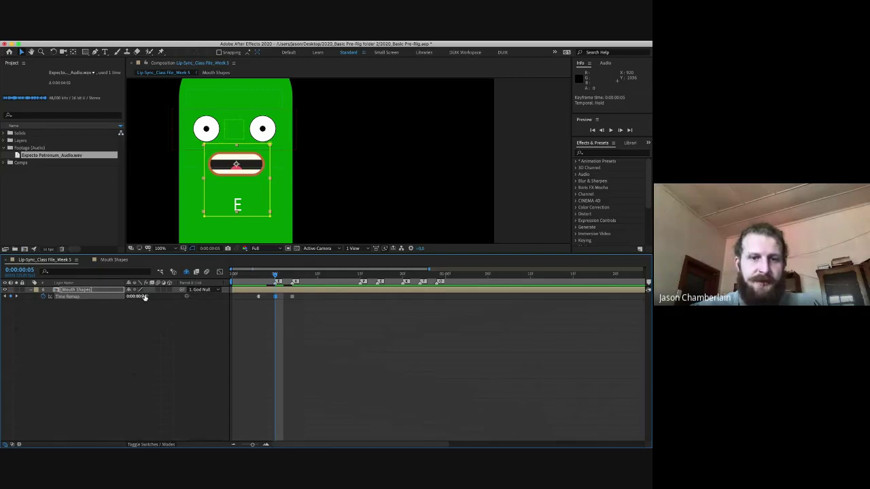
pyautogui.press('Return')
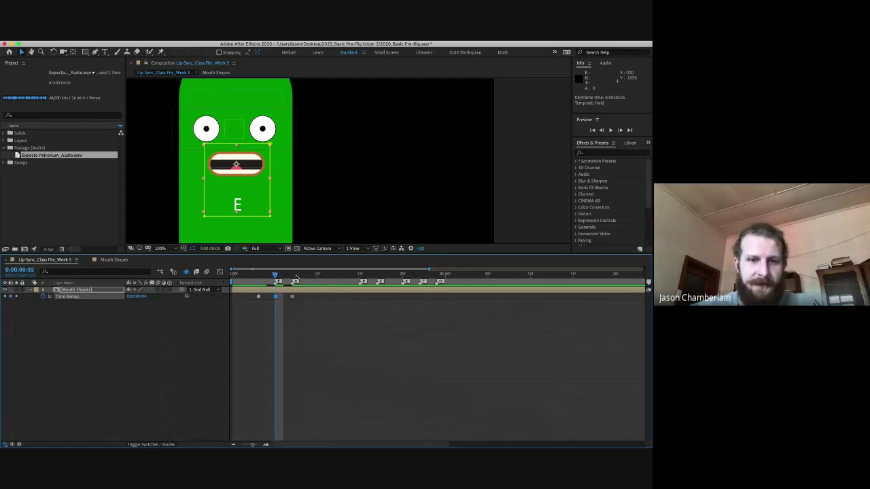
pyautogui.click(293, 274)
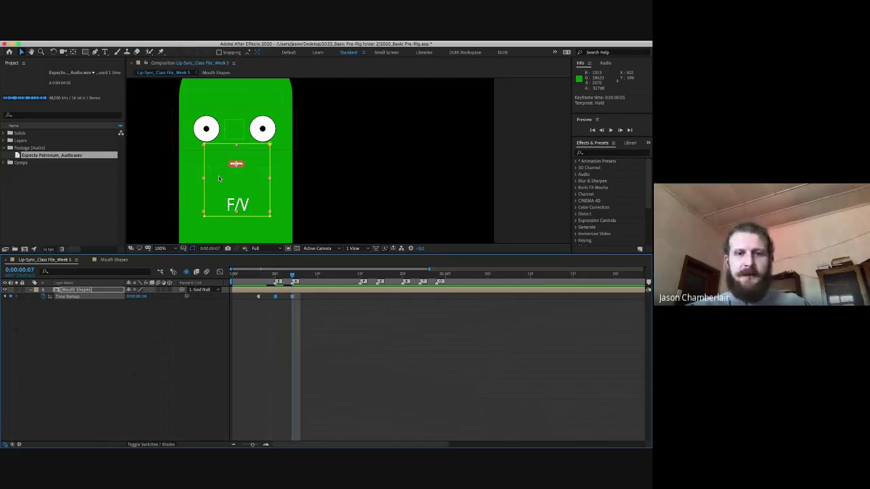
# - At 0:00:00:15, add a B/P mouth keyframe to Mouth Shapes with Time Remap value 0:00:01:09
pyautogui.click(318, 279)
pyautogui.moveTo(318, 279); pyautogui.dragTo(360, 278)
pyautogui.click(139, 297)
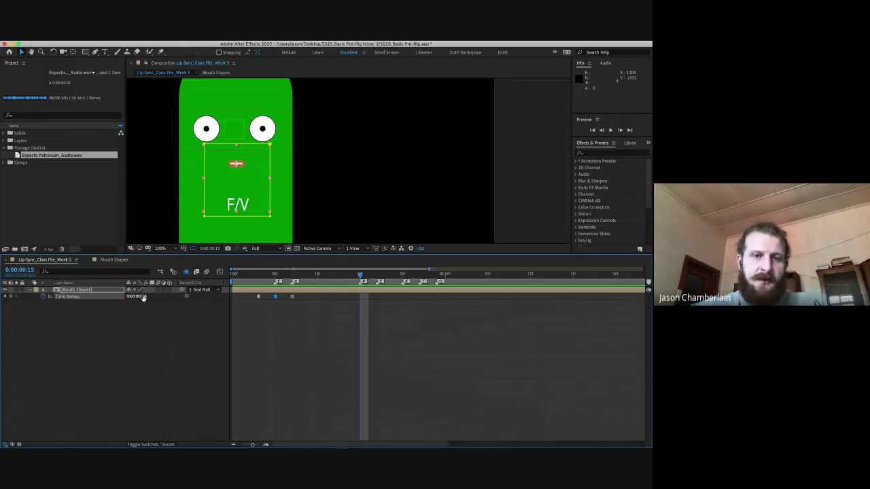
pyautogui.moveTo(143, 297); pyautogui.dragTo(206, 292)
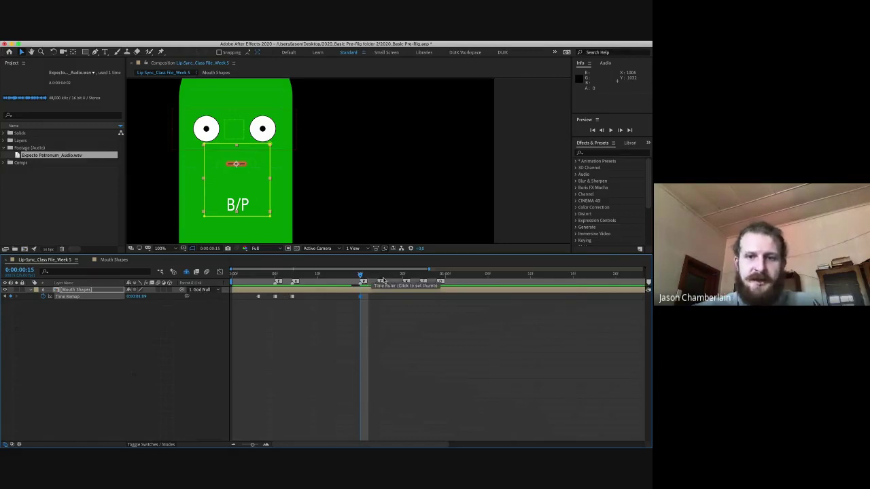
# - Copy the E mouth keyframe from 0:00:00:05 and paste it at 0:00:00:17
pyautogui.click(377, 278)
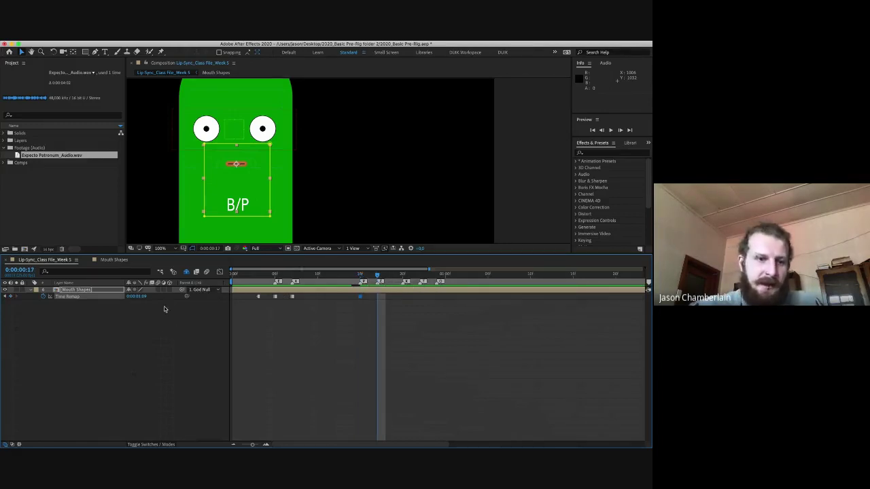
pyautogui.click(262, 325)
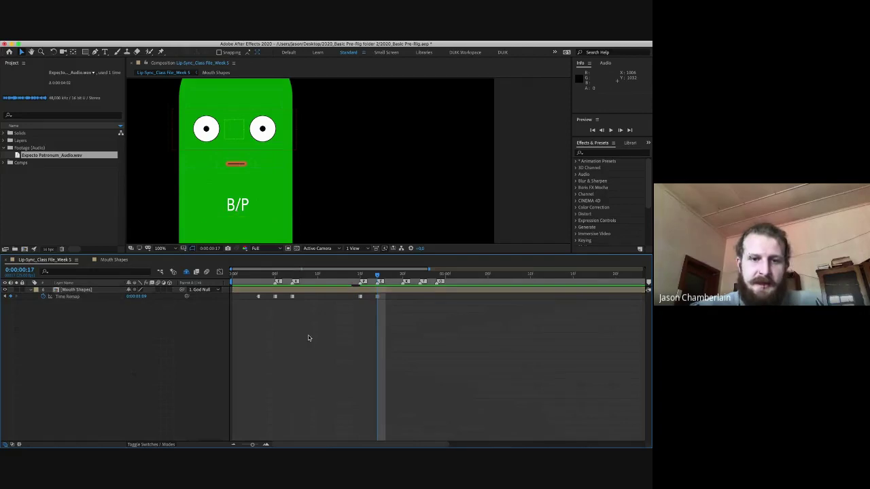
pyautogui.click(275, 297)
pyautogui.hotkey('ctrl', 'c')
pyautogui.hotkey('ctrl', 'v')
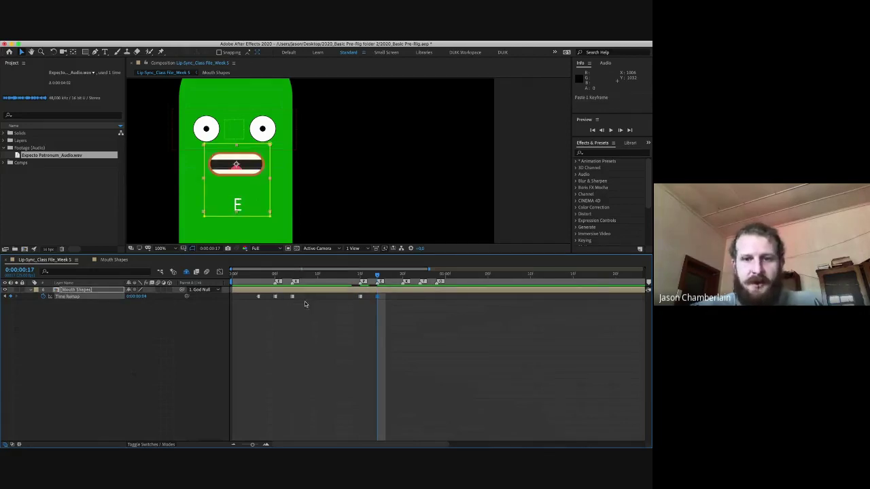
# - Paste a copy of the F/V keyframe at 0:00:00:20 and change its Time Remap value to the S/N mouth at 0:00:00:19
pyautogui.click(403, 275)
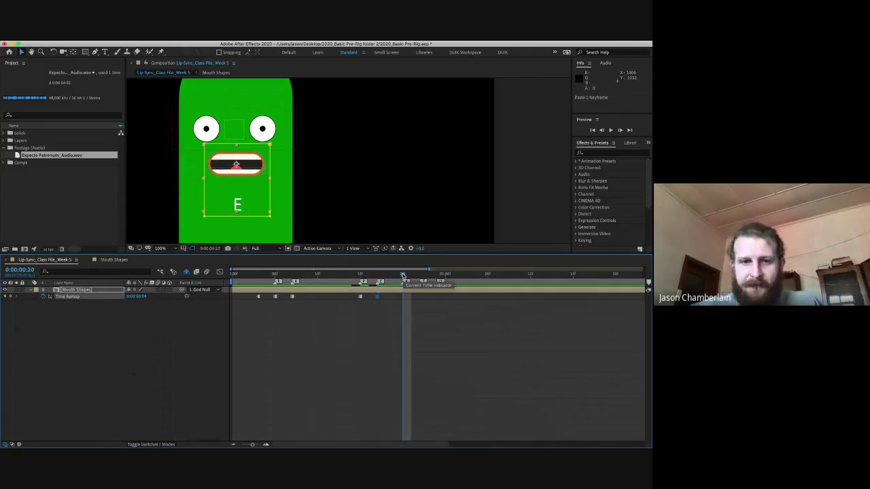
pyautogui.click(292, 297)
pyautogui.hotkey('ctrl', 'c')
pyautogui.hotkey('ctrl', 'v')
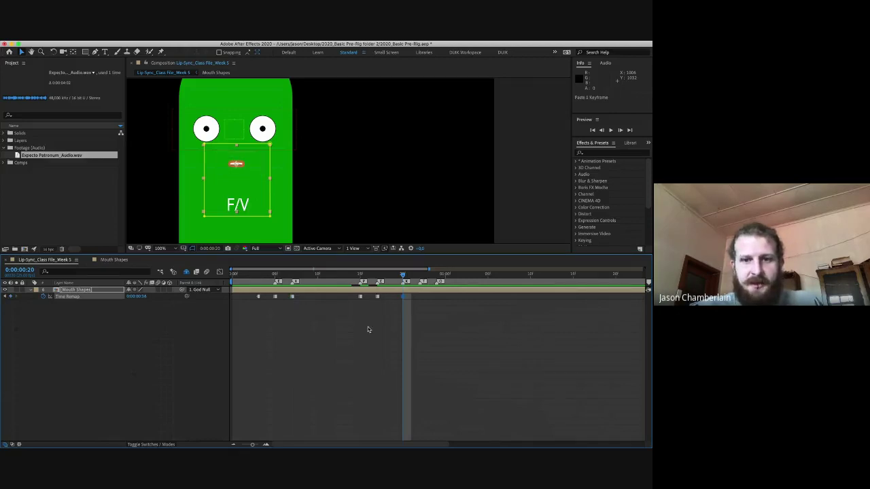
pyautogui.moveTo(145, 296)
pyautogui.mouseDown()
pyautogui.moveTo(154, 297)
pyautogui.moveTo(117, 295)
pyautogui.moveTo(155, 294)
pyautogui.mouseUp()
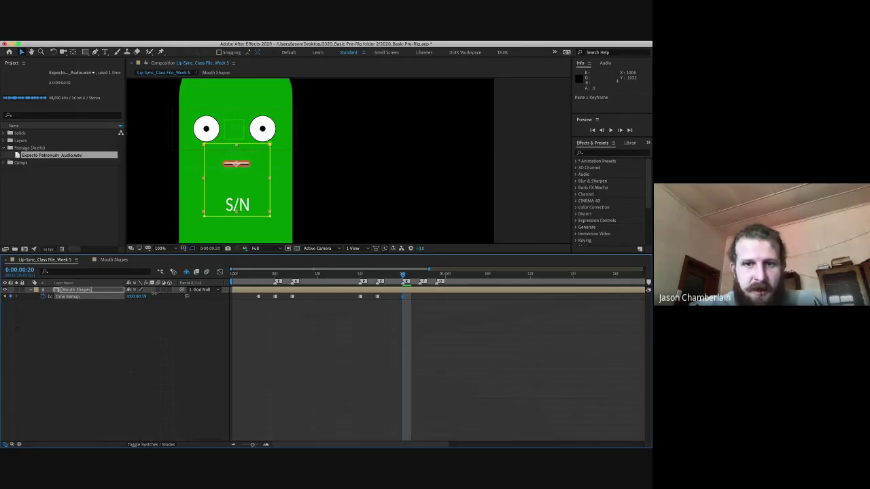
pyautogui.click(262, 337)
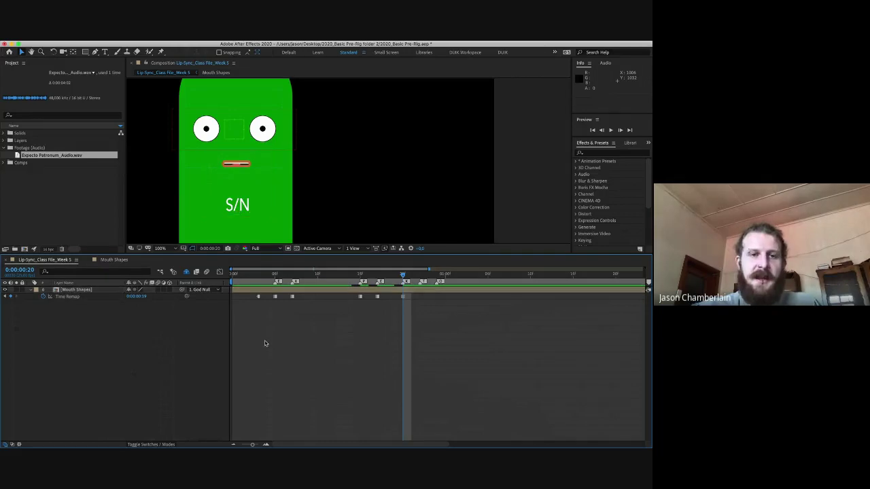
# - At 0:00:00:22, add a B/P mouth keyframe with Time Remap value 0:00:01:09
pyautogui.click(421, 275)
pyautogui.moveTo(151, 300); pyautogui.dragTo(193, 292)
pyautogui.click(396, 357)
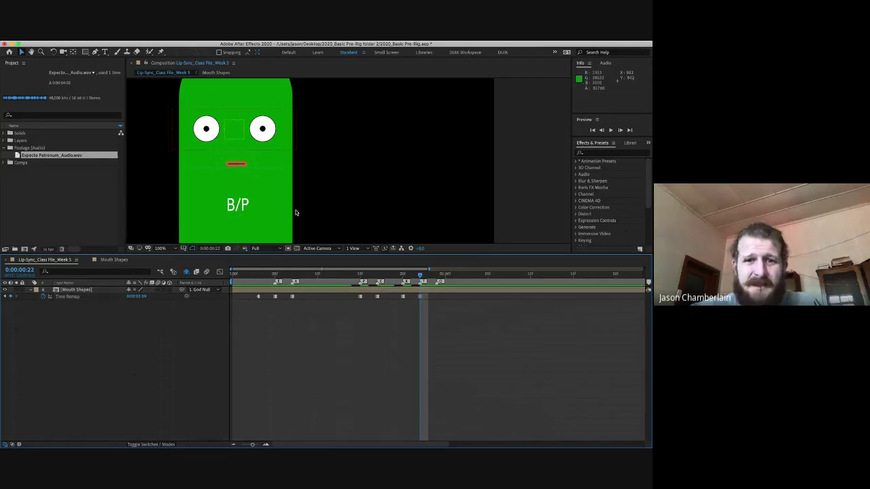
# - At the last marker, 0:00:00:24, add an O mouth keyframe with Time Remap value 0:00:00:10
pyautogui.click(404, 275)
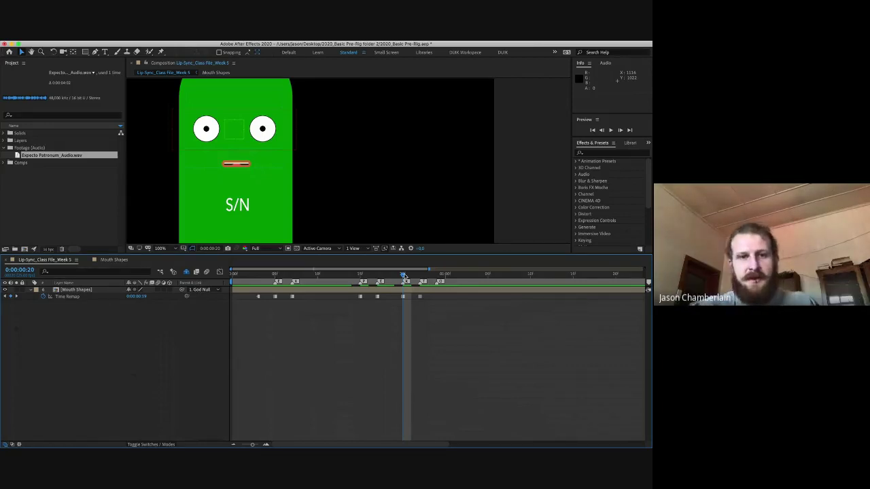
pyautogui.moveTo(404, 275); pyautogui.dragTo(434, 277)
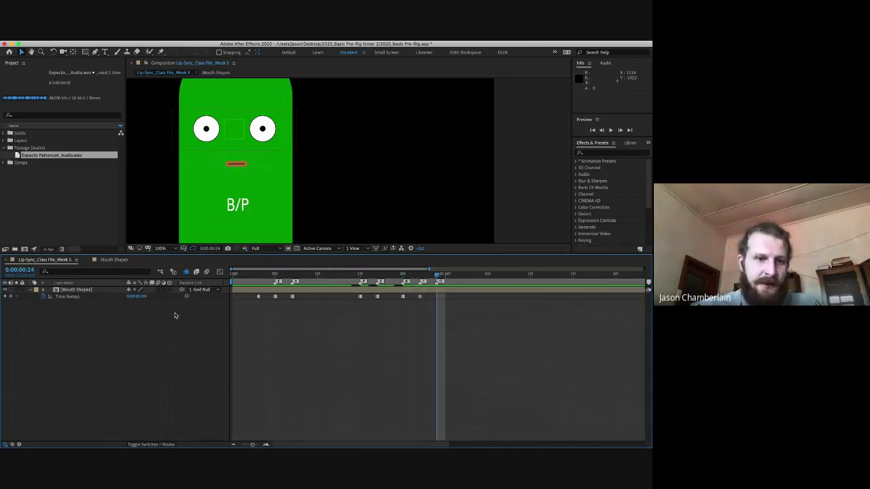
pyautogui.moveTo(140, 296)
pyautogui.mouseDown()
pyautogui.moveTo(77, 305)
pyautogui.moveTo(153, 297)
pyautogui.mouseUp()
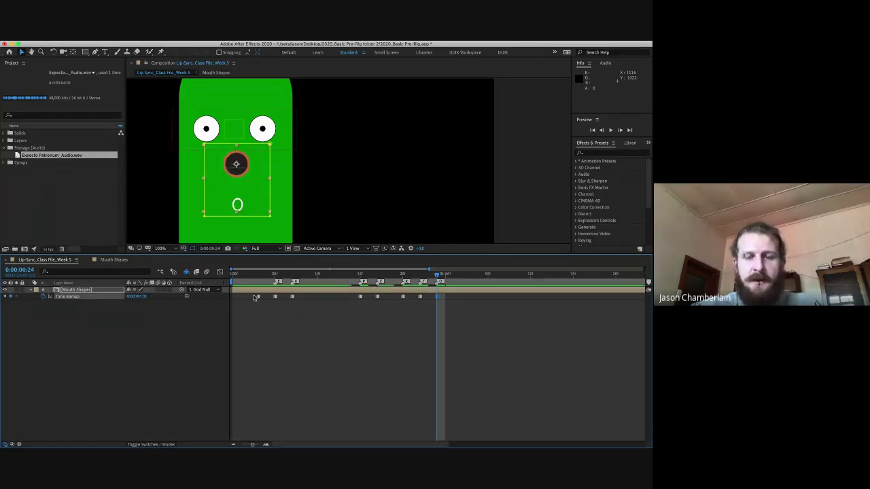
pyautogui.click(260, 347)
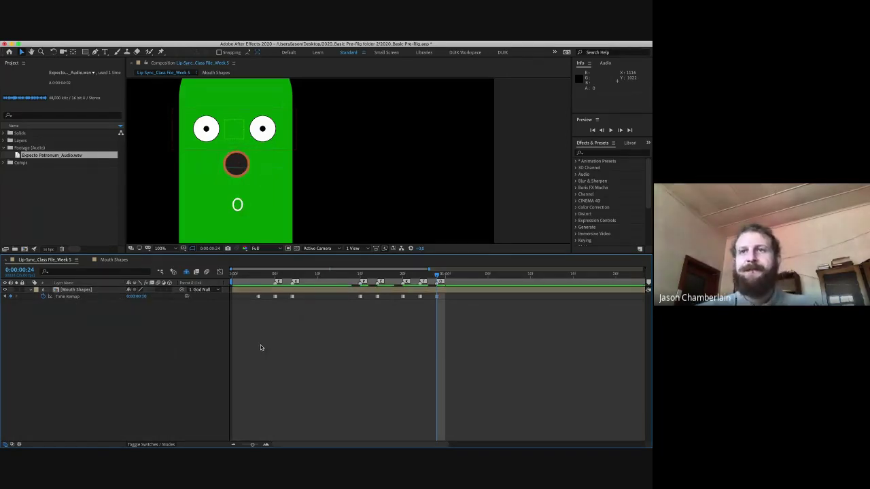
# - Preview the lip-sync repeatedly from 0:00:00:03 and from 0:00:00:10, checking the mouth shapes against the audio
pyautogui.click(258, 274)
pyautogui.press('space')
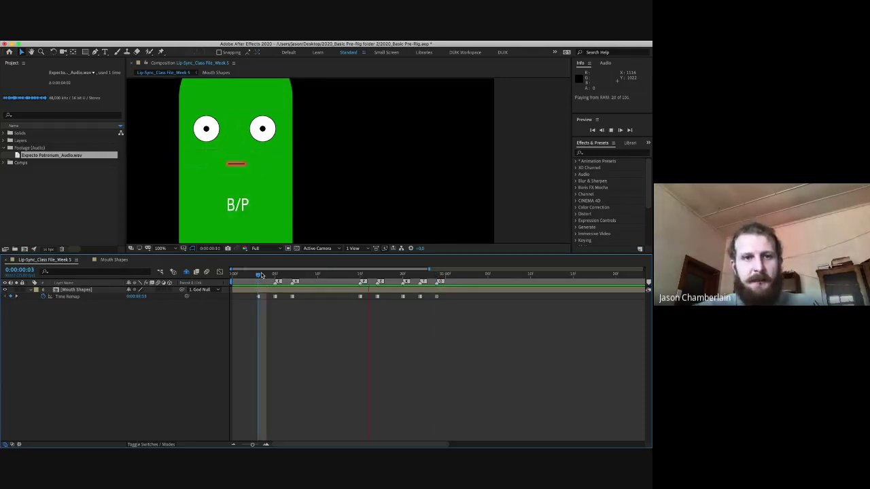
pyautogui.press('space')
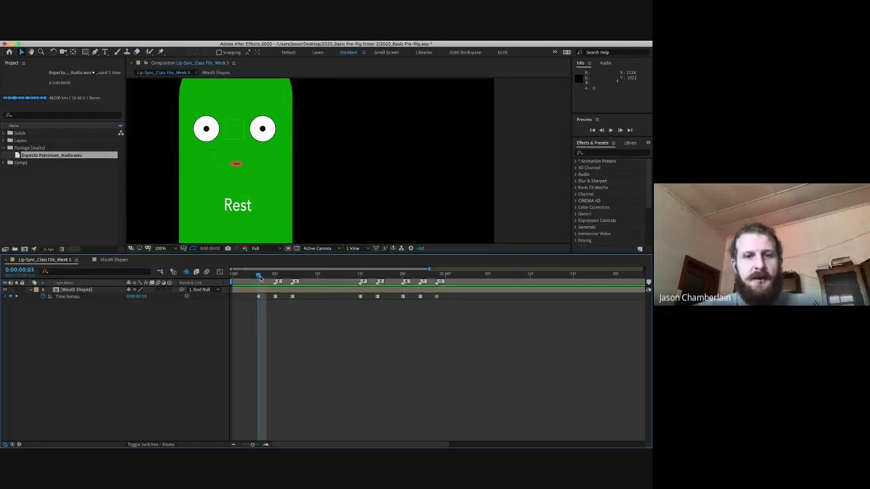
pyautogui.press('space')
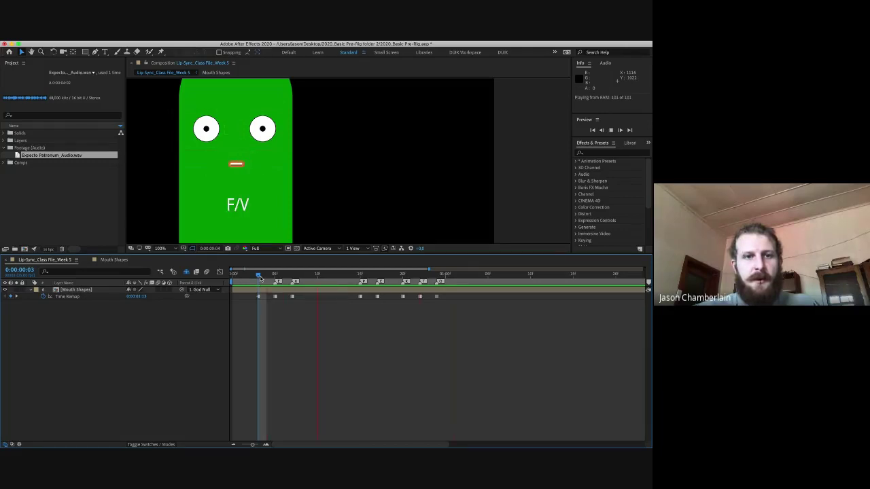
pyautogui.press('space')
pyautogui.press('space')
pyautogui.press('space')
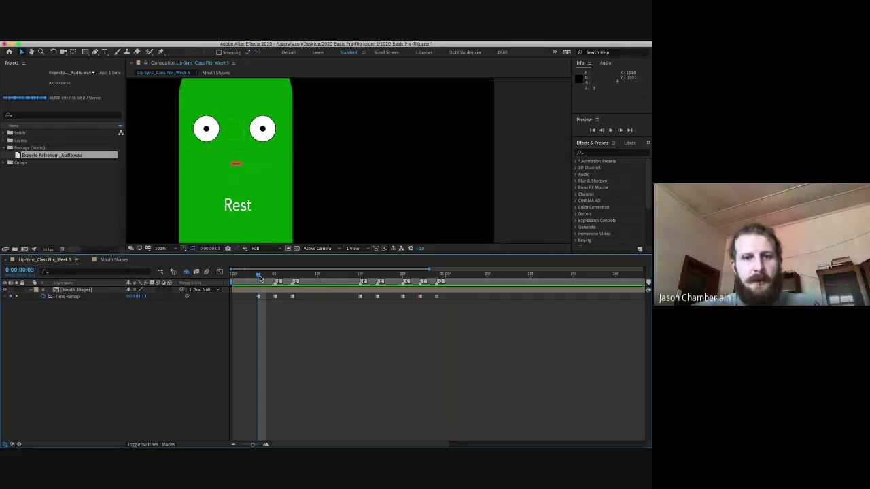
pyautogui.moveTo(260, 278); pyautogui.dragTo(317, 275)
pyautogui.press('space')
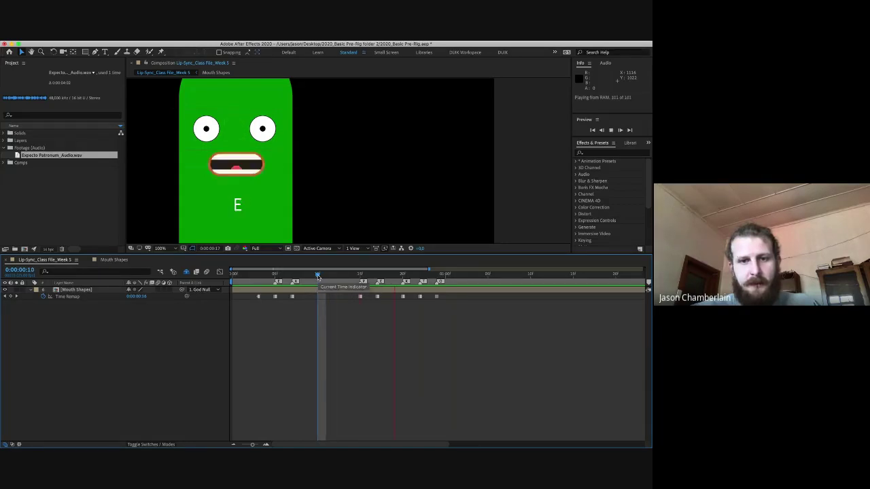
pyautogui.click(258, 276)
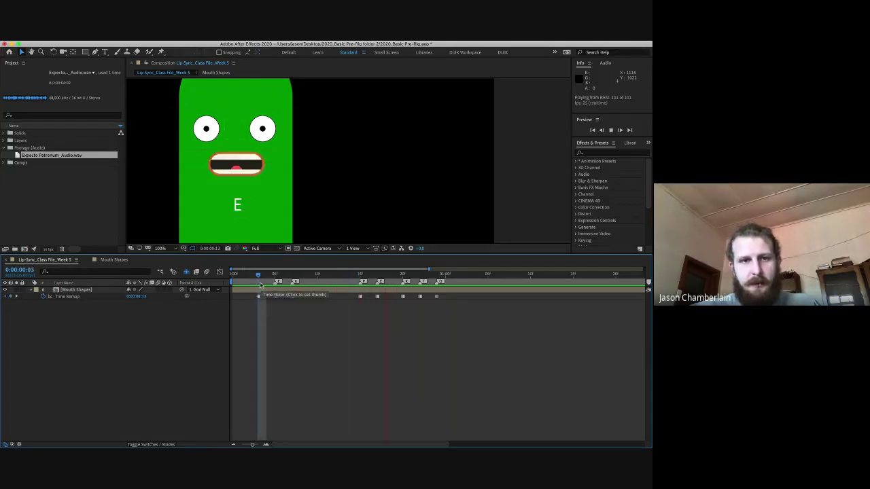
pyautogui.press('space')
pyautogui.moveTo(260, 279); pyautogui.dragTo(310, 279)
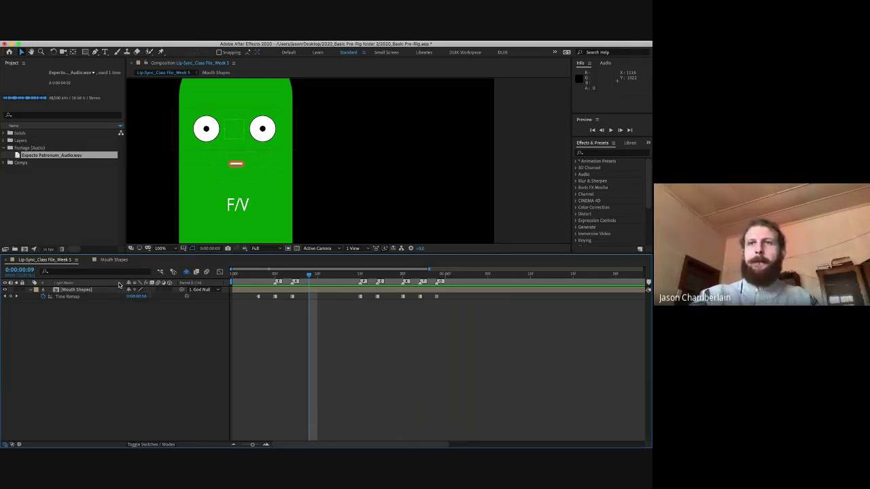
# - Switch to the Google Meet call, read the participants' chat messages, and return to After Effects
pyautogui.moveTo(586, 440)
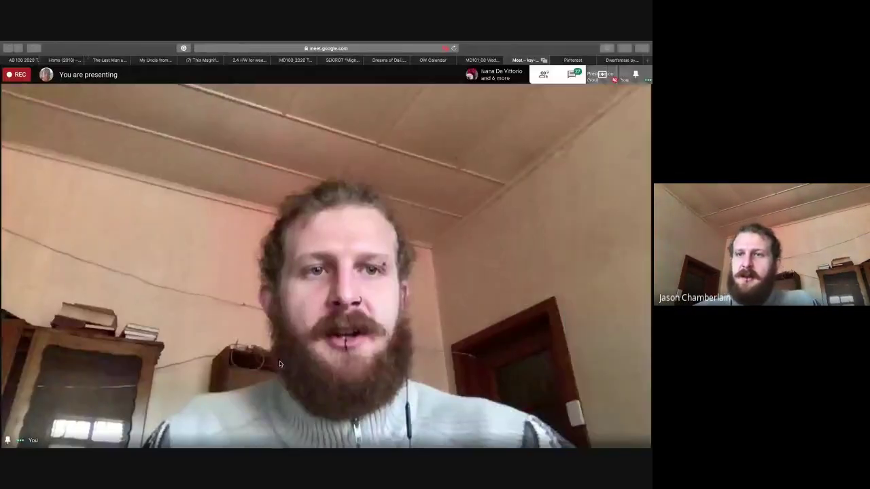
pyautogui.click(626, 70)
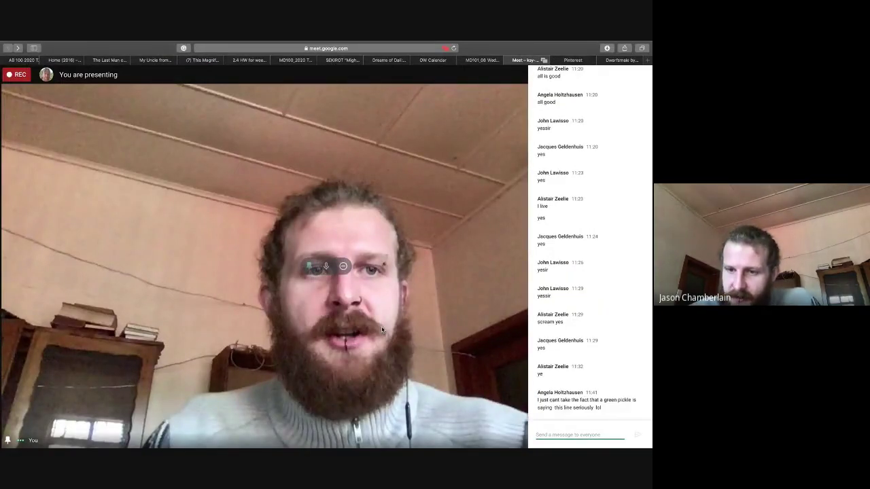
pyautogui.hotkey('ctrl', 'Left')
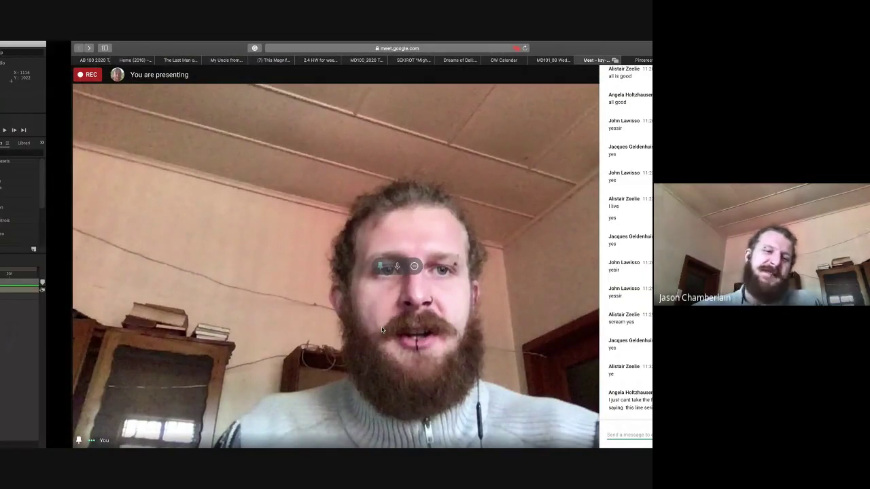
# - Scrub through the mouth keyframes from 0:00:00:03 and past the last one to 0:00:01:08, checking the shape held at each
pyautogui.click(258, 275)
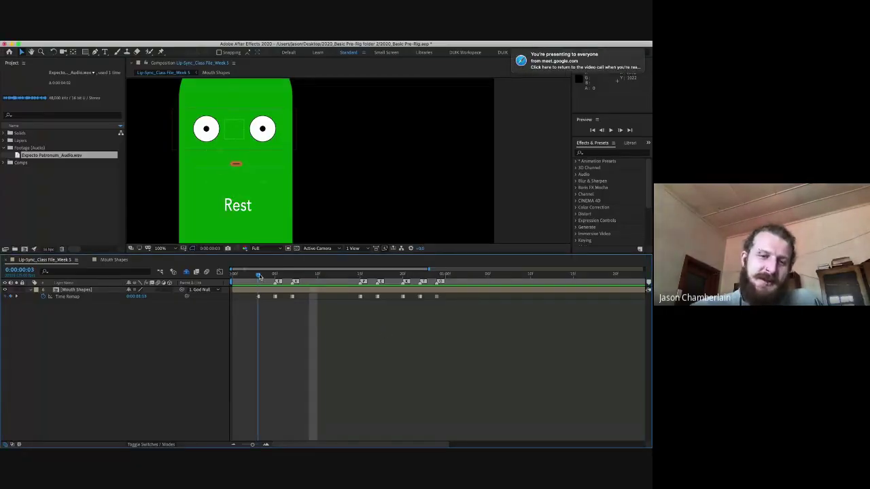
pyautogui.moveTo(258, 275); pyautogui.dragTo(275, 279)
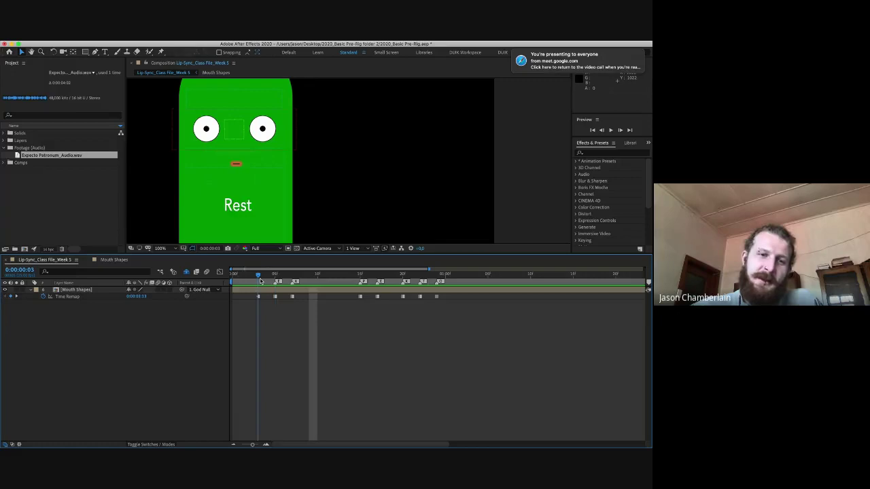
pyautogui.moveTo(260, 281); pyautogui.dragTo(291, 314)
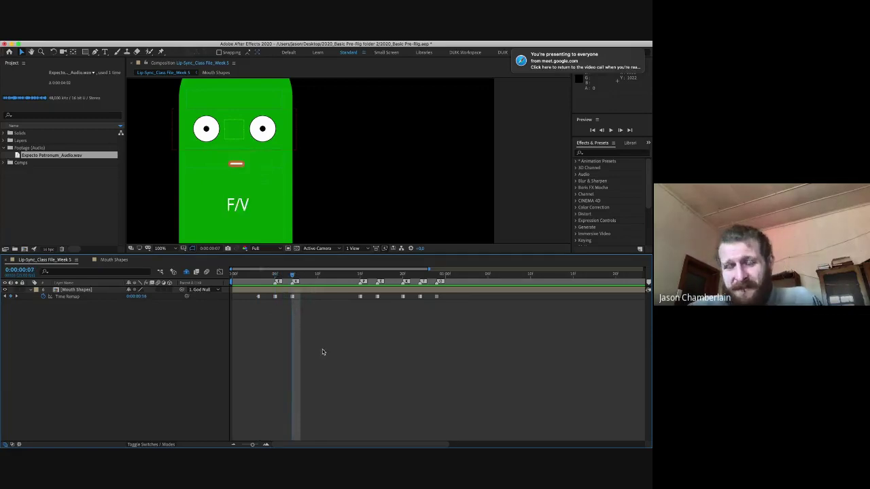
pyautogui.press('-')
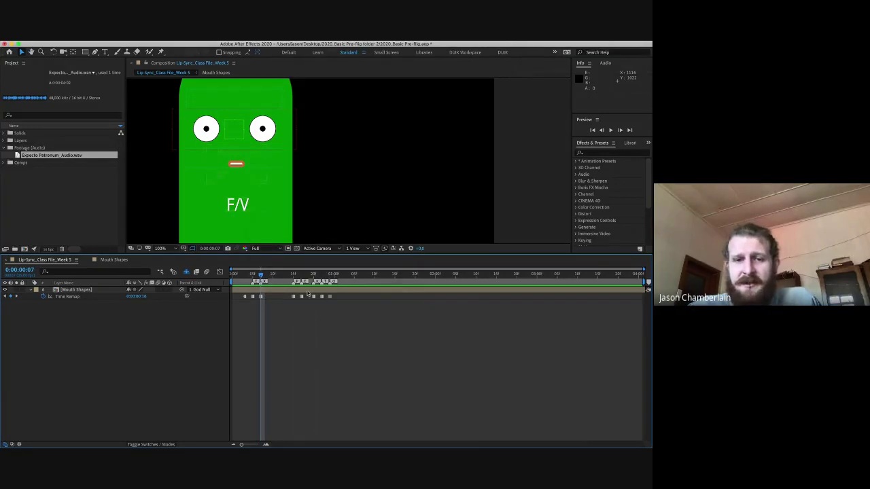
pyautogui.moveTo(260, 275); pyautogui.dragTo(253, 277)
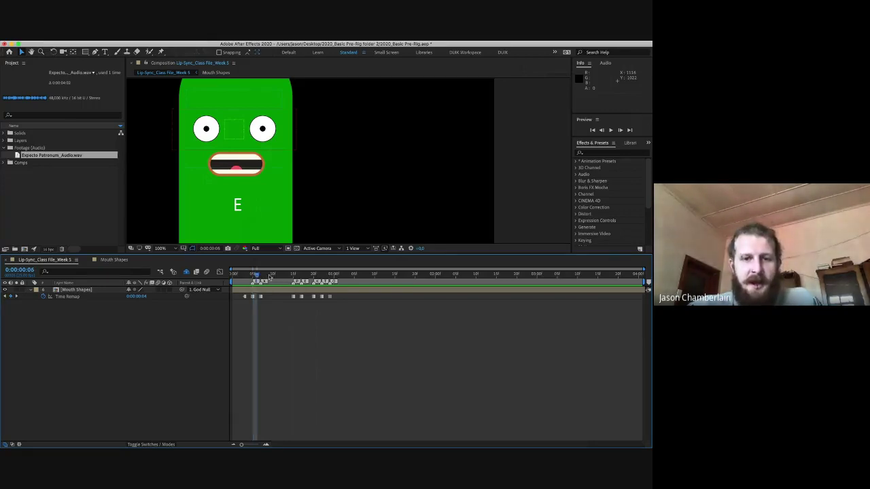
pyautogui.moveTo(252, 277); pyautogui.dragTo(368, 312)
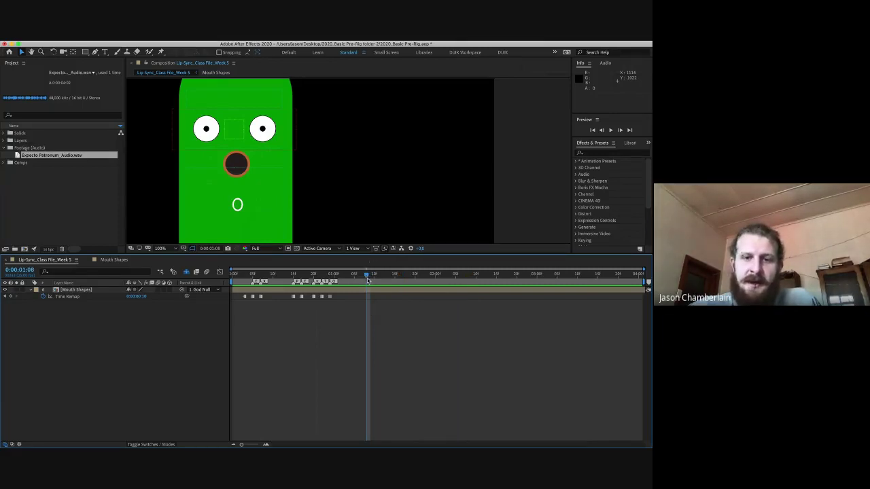
pyautogui.moveTo(367, 280)
pyautogui.mouseDown()
pyautogui.moveTo(354, 280)
pyautogui.moveTo(437, 286)
pyautogui.moveTo(229, 290)
pyautogui.moveTo(377, 304)
pyautogui.moveTo(355, 279)
pyautogui.mouseUp()
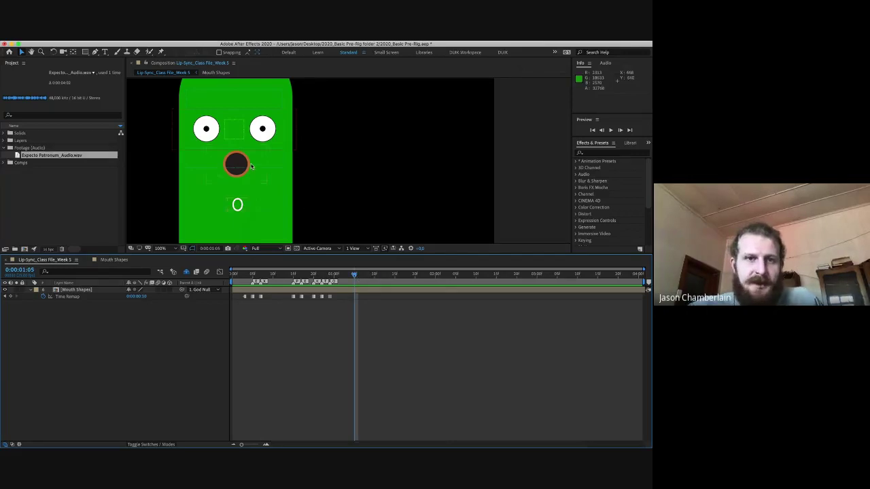
# - Show all hidden shy layers in the timeline and enlarge the composition view to 200% around the character's eyes
pyautogui.moveTo(255, 176); pyautogui.dragTo(276, 231)
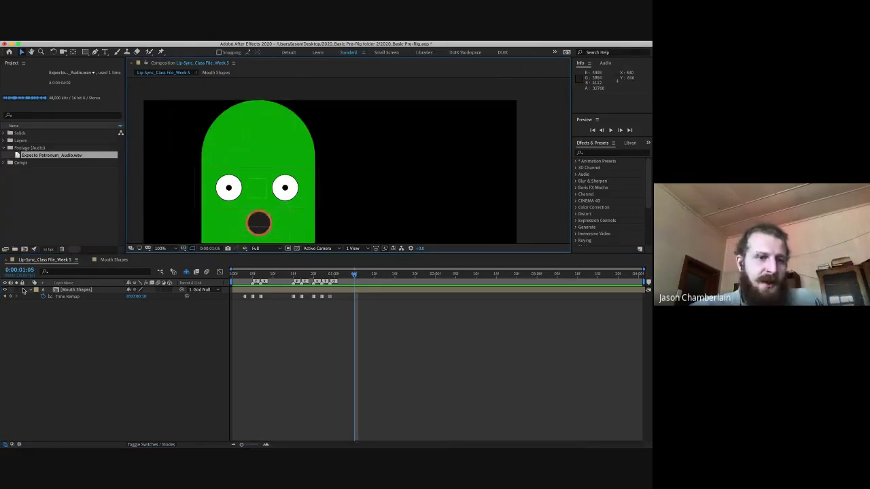
pyautogui.click(93, 332)
pyautogui.click(186, 272)
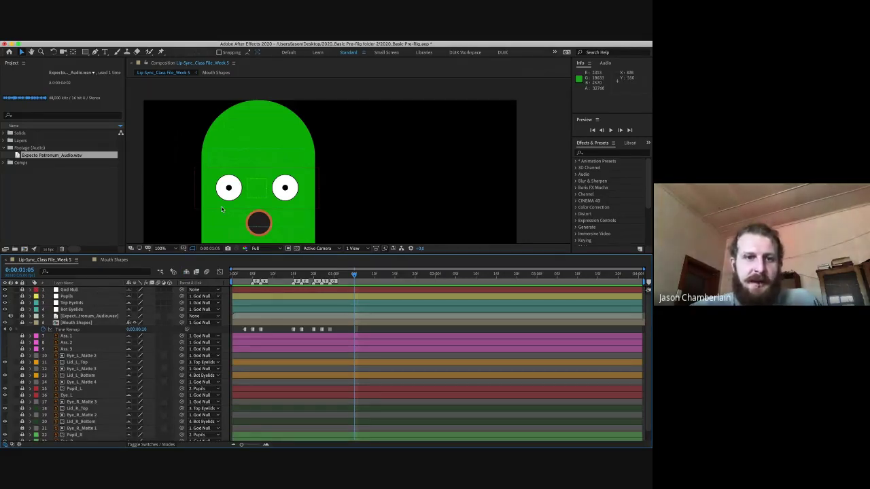
pyautogui.moveTo(220, 208); pyautogui.dragTo(250, 195)
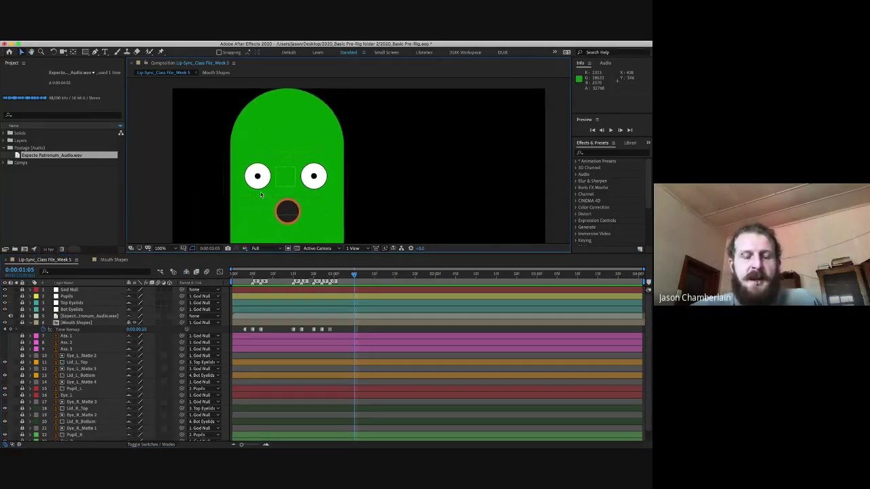
pyautogui.press('.')
pyautogui.hscroll(-5, 282, 174)
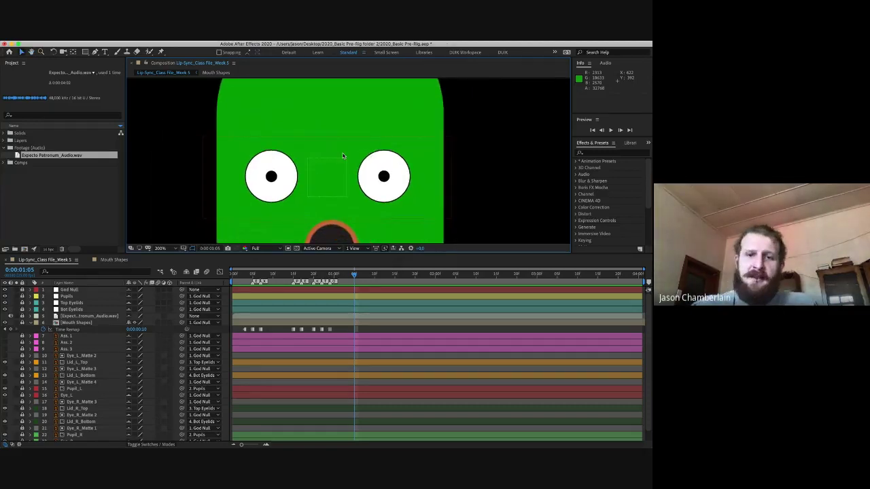
# - Draw a three-point angled eyebrow with the Pen tool above the eye on the image's right, peaking at the middle point
pyautogui.click(31, 323)
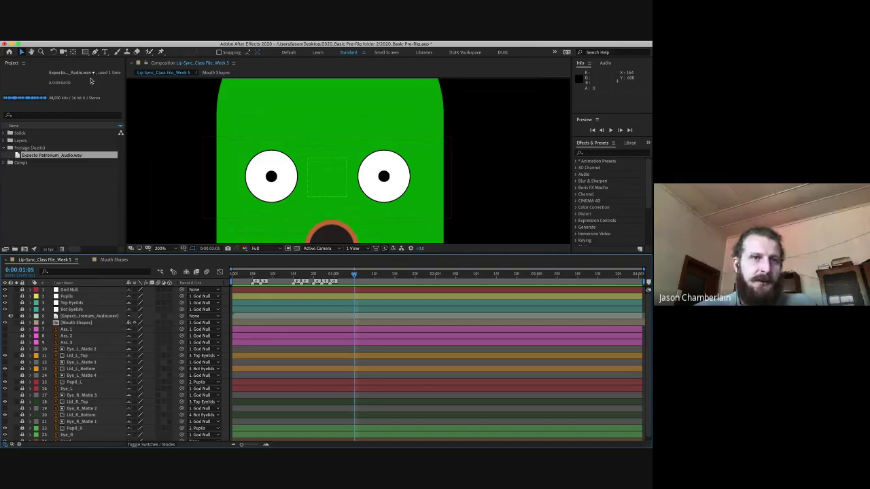
pyautogui.click(96, 53)
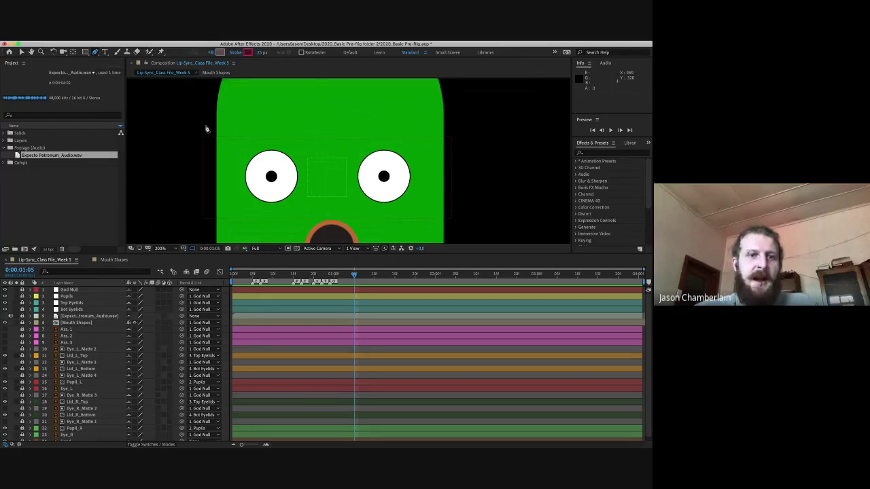
pyautogui.click(353, 148)
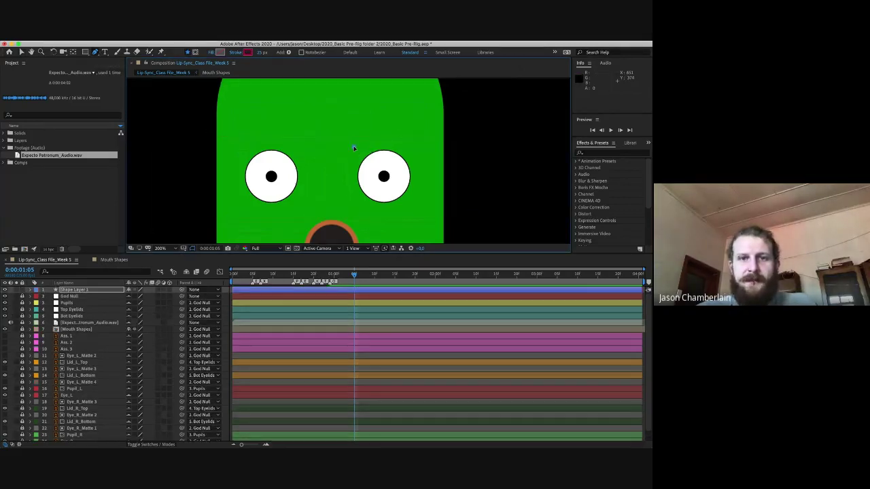
pyautogui.click(399, 129)
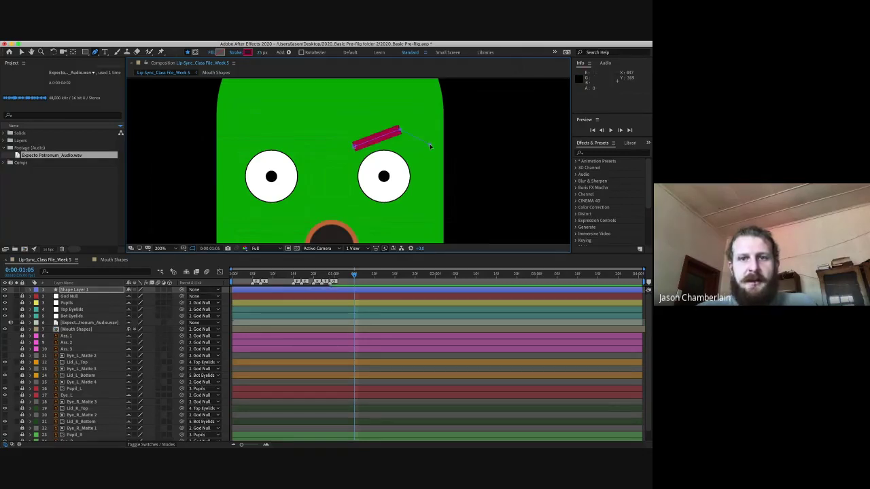
pyautogui.click(429, 145)
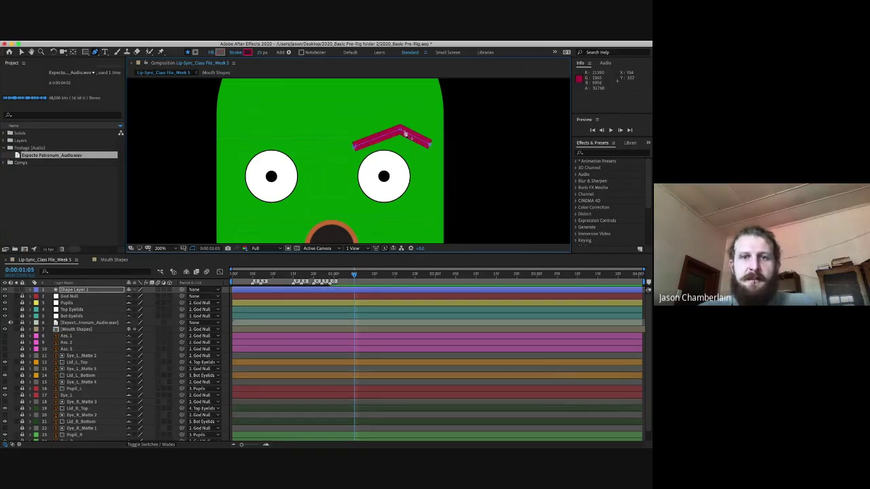
pyautogui.moveTo(400, 129)
pyautogui.mouseDown()
pyautogui.moveTo(380, 127)
pyautogui.moveTo(399, 128)
pyautogui.moveTo(391, 136)
pyautogui.moveTo(384, 129)
pyautogui.moveTo(412, 132)
pyautogui.moveTo(394, 134)
pyautogui.moveTo(402, 129)
pyautogui.mouseUp()
# - Rename the new shape layer Eyebrow_R and expand its contents to reveal Shape 1
pyautogui.click(77, 291)
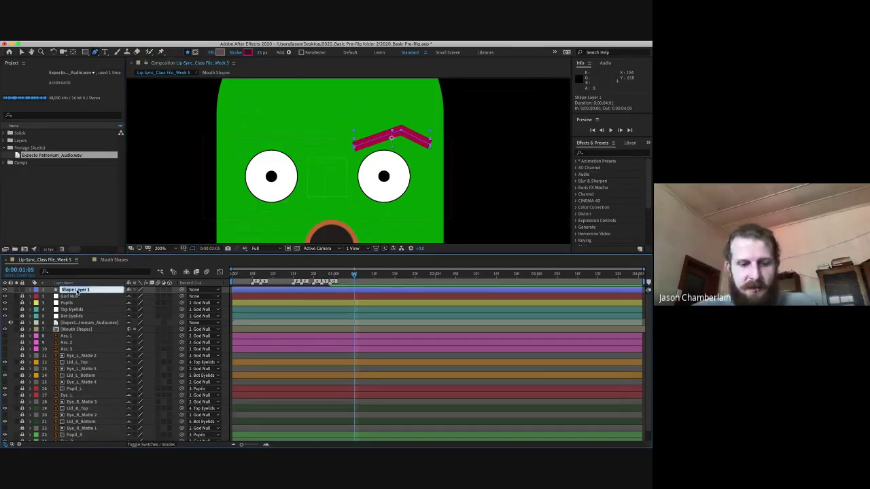
pyautogui.write('Eyebrow_R')
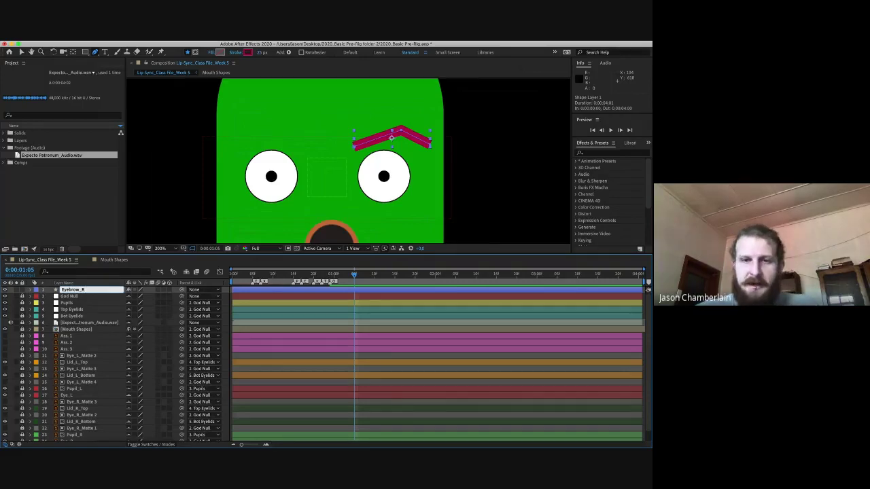
pyautogui.press('Return')
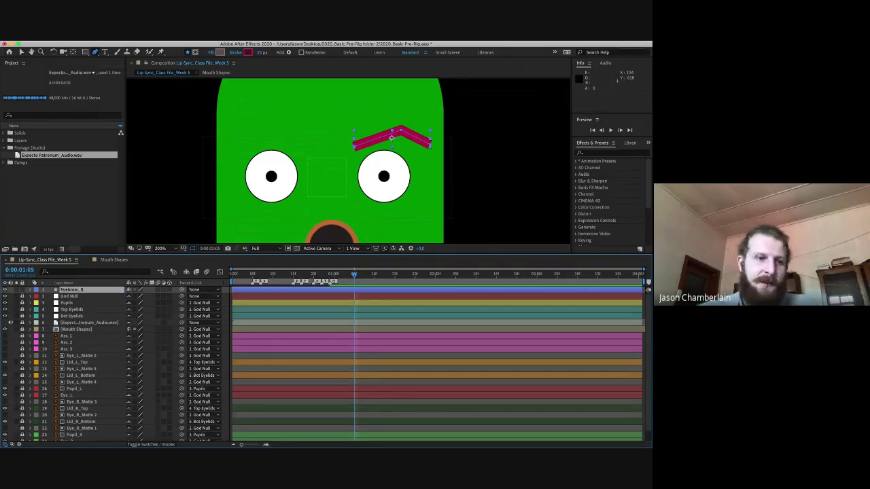
pyautogui.click(31, 291)
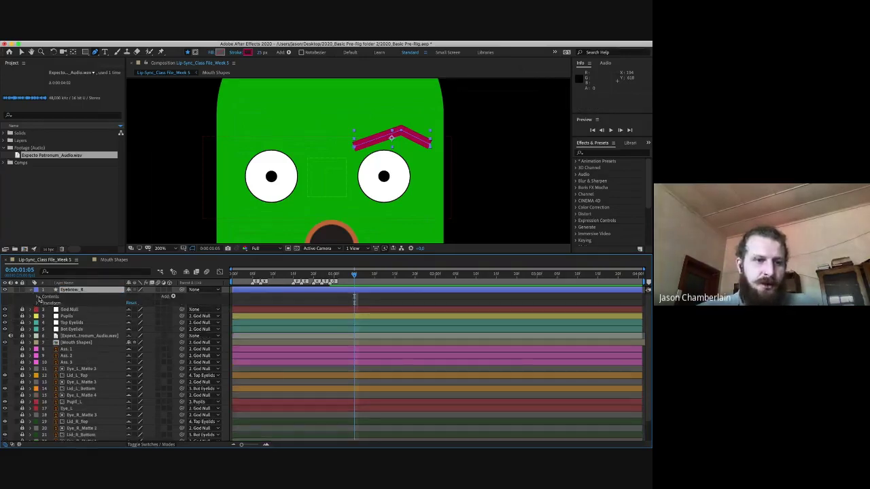
pyautogui.click(37, 297)
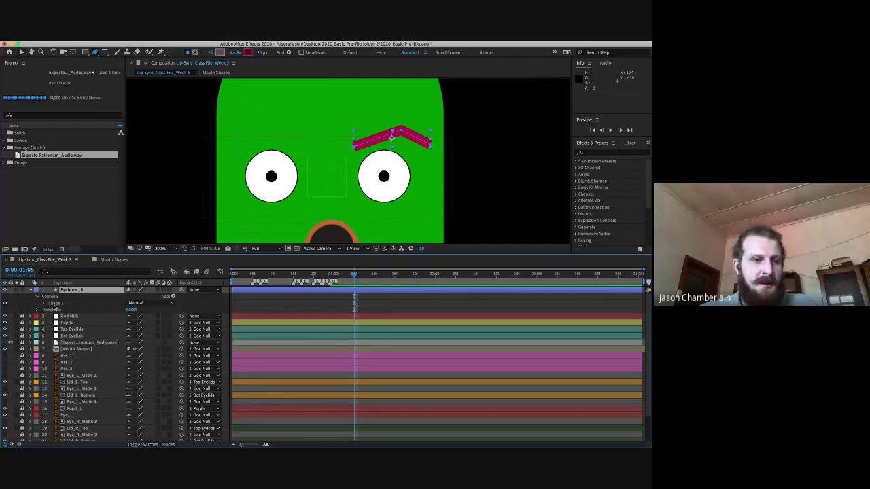
pyautogui.click(54, 304)
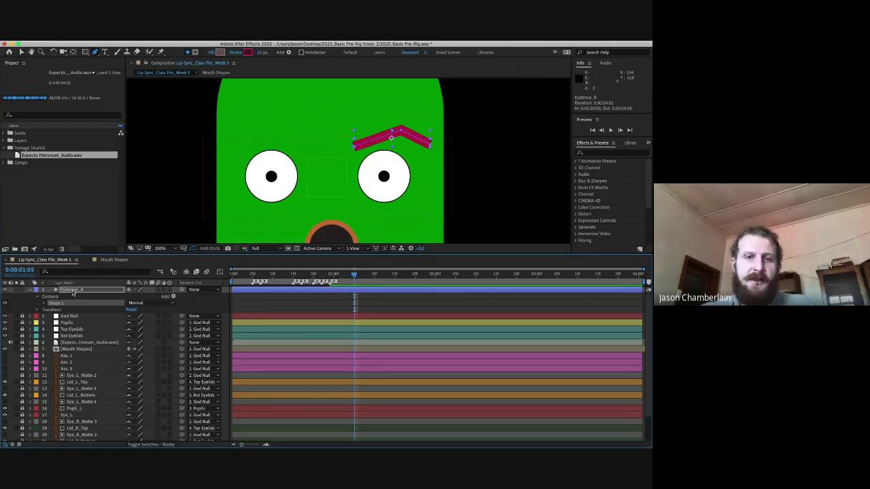
pyautogui.click(72, 291)
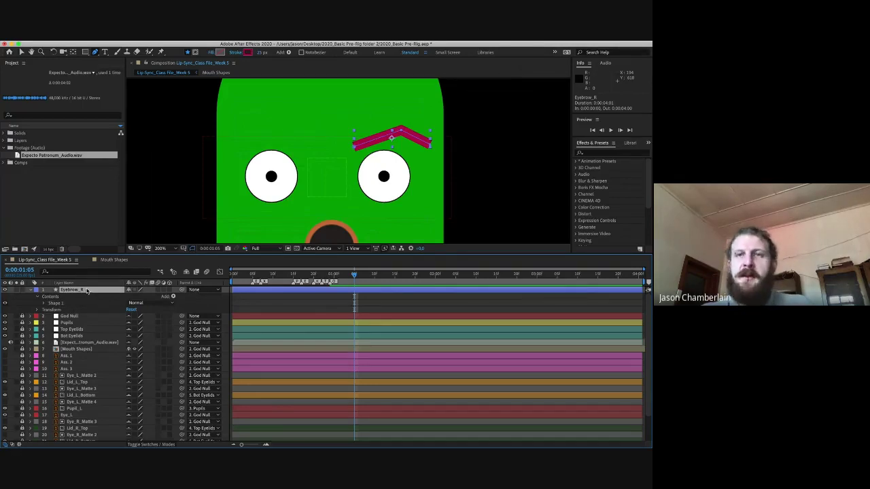
# - Undo the stray path point added to Eyebrow_R and deselect the layer with the Selection tool
pyautogui.click(167, 198)
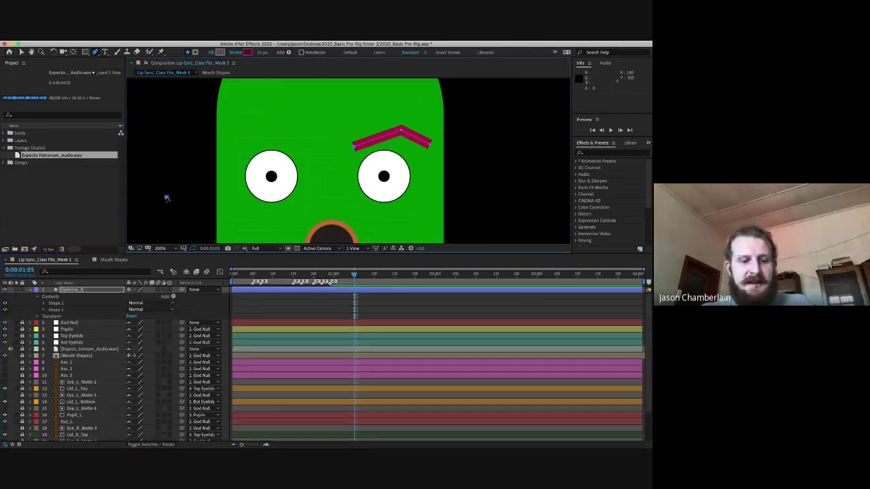
pyautogui.hotkey('ctrl', 'z')
pyautogui.press('v')
pyautogui.click(165, 195)
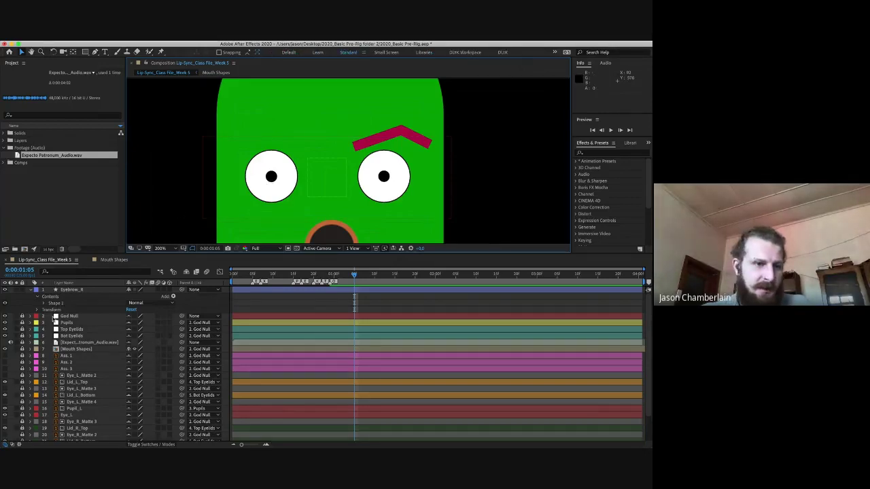
# - Draw a closed triangular mask on the unlocked Head layer with the Pen tool, above and between the eyes
pyautogui.scroll(-2, 49, 394)
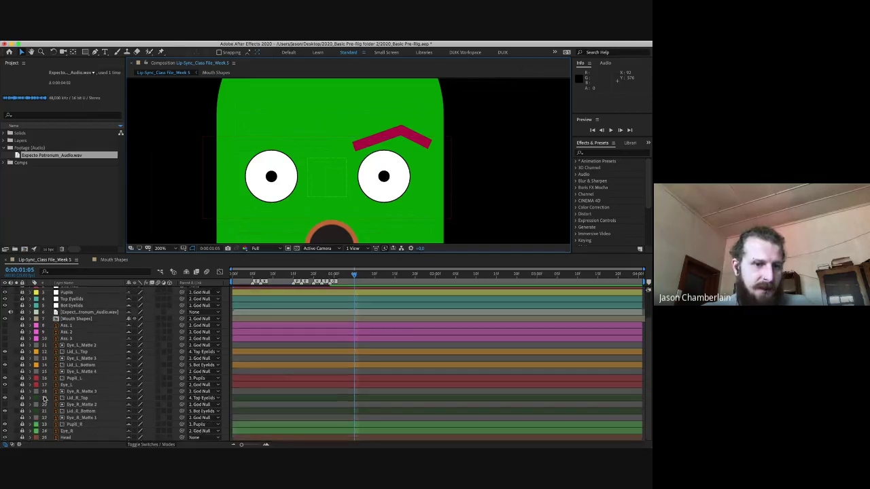
pyautogui.click(62, 437)
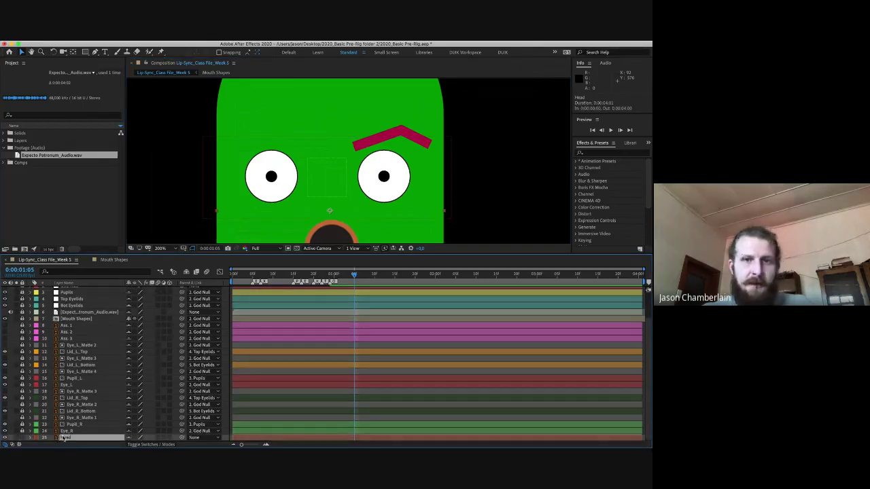
pyautogui.press('g')
pyautogui.click(290, 101)
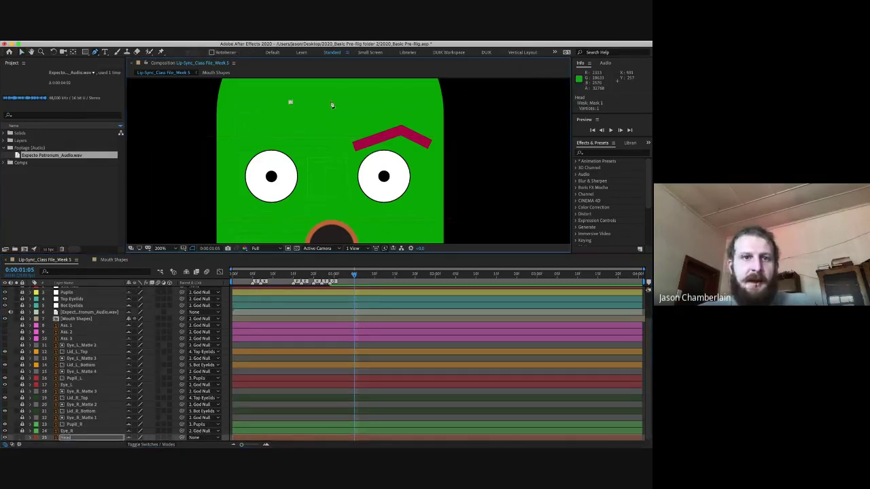
pyautogui.click(335, 99)
pyautogui.click(299, 147)
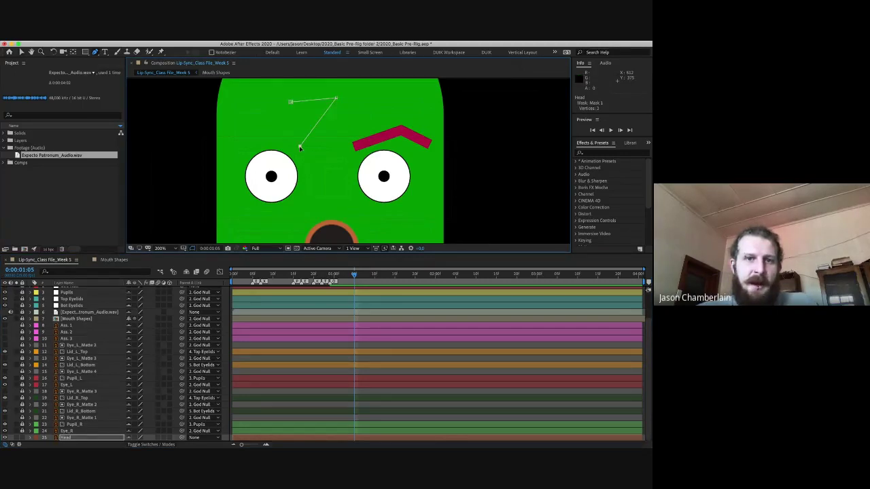
pyautogui.click(290, 102)
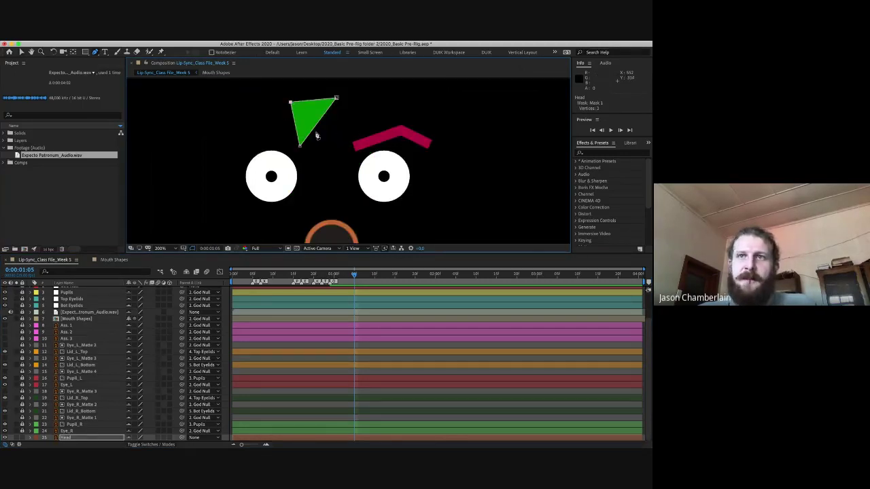
# - Undo the triangular mask and the unlocking of the Head layer
pyautogui.press('super+z')
pyautogui.press('super+z')
pyautogui.press('super+z')
pyautogui.press('super+z')
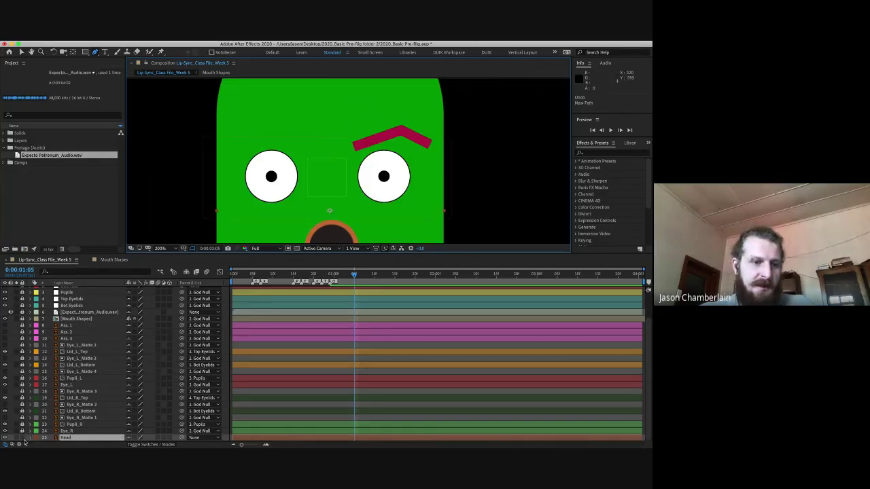
pyautogui.press('super+z')
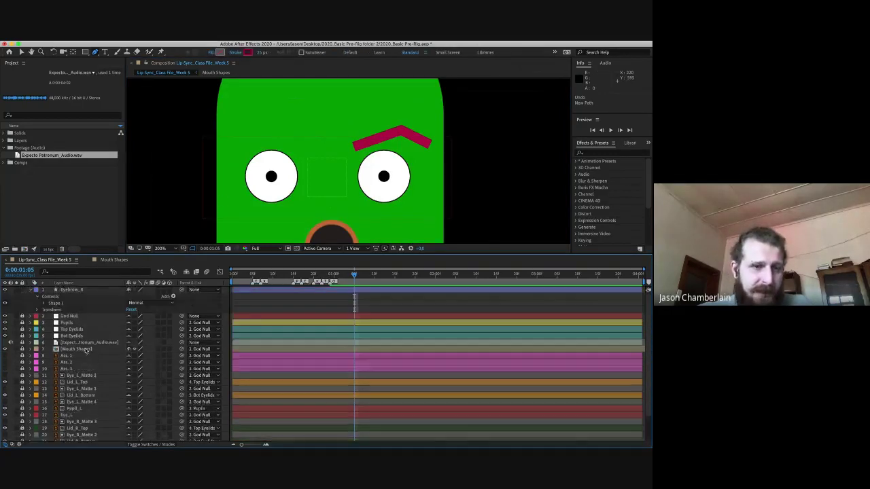
# - Hide the shy layers and expand the Stroke 1 properties inside Eyebrow_R's Shape 1
pyautogui.click(186, 272)
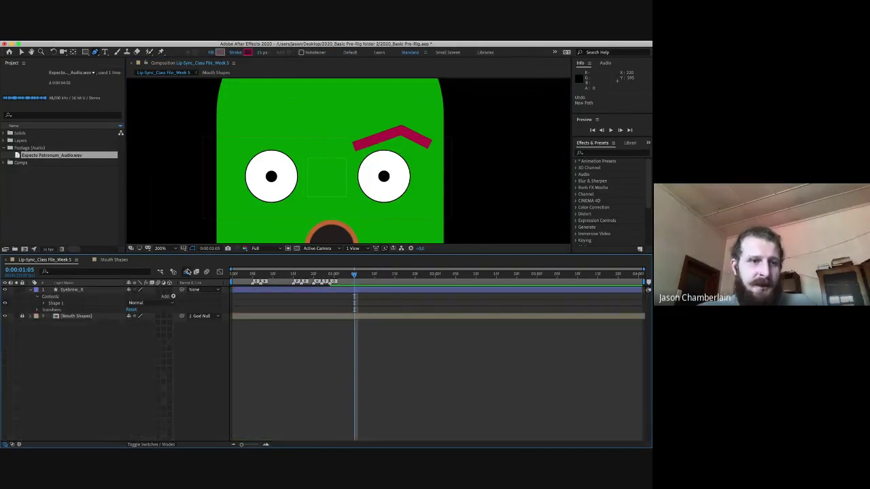
pyautogui.click(44, 303)
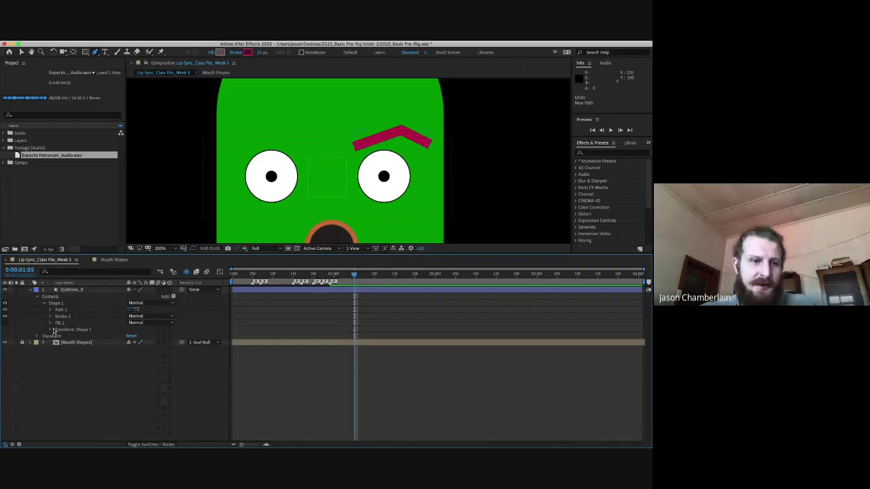
pyautogui.click(61, 316)
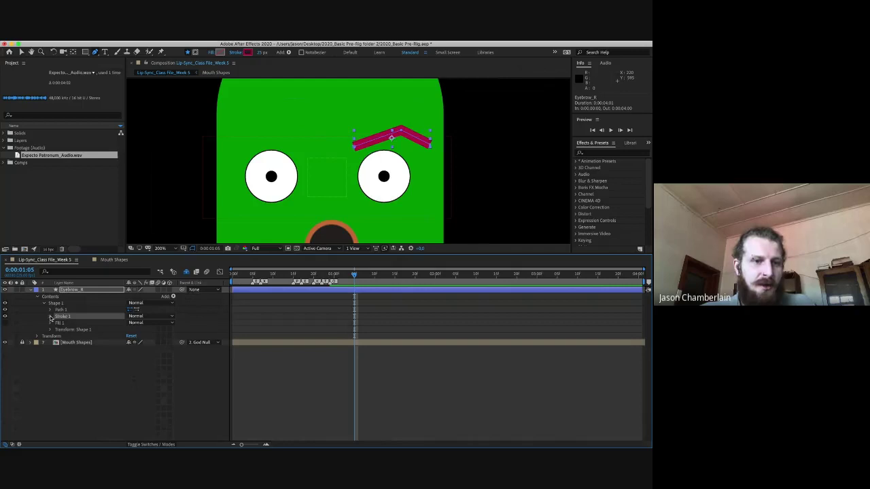
pyautogui.click(50, 317)
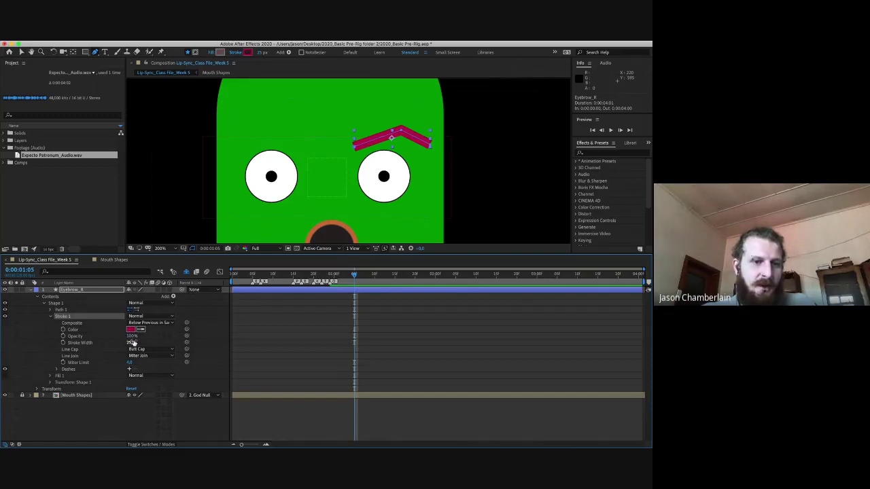
# - Set the eyebrow stroke's Line Cap to Round Cap
pyautogui.click(91, 352)
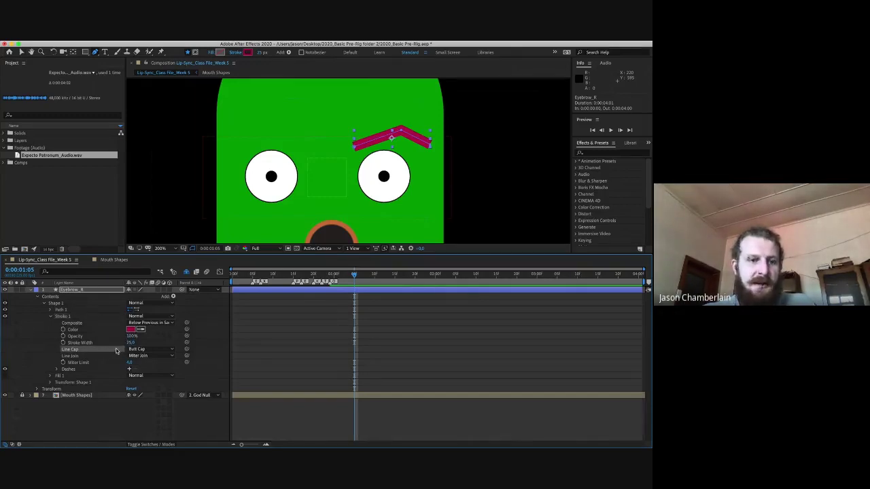
pyautogui.scroll(2, 356, 123)
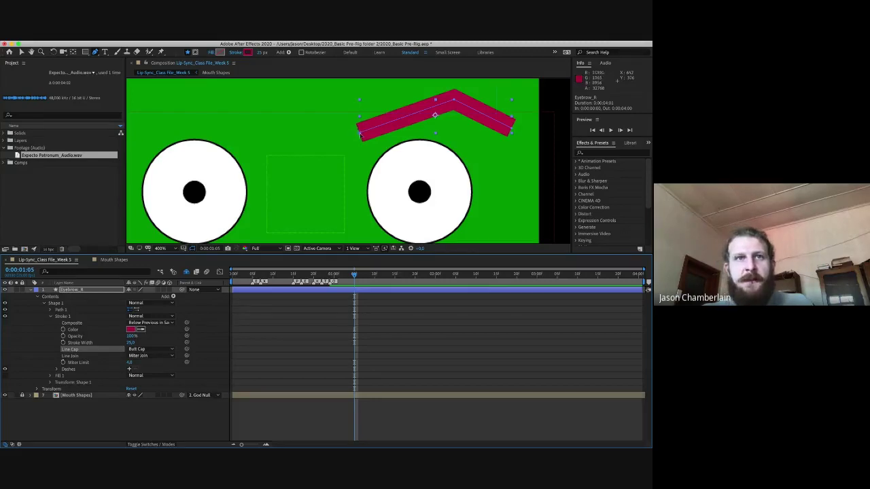
pyautogui.click(151, 349)
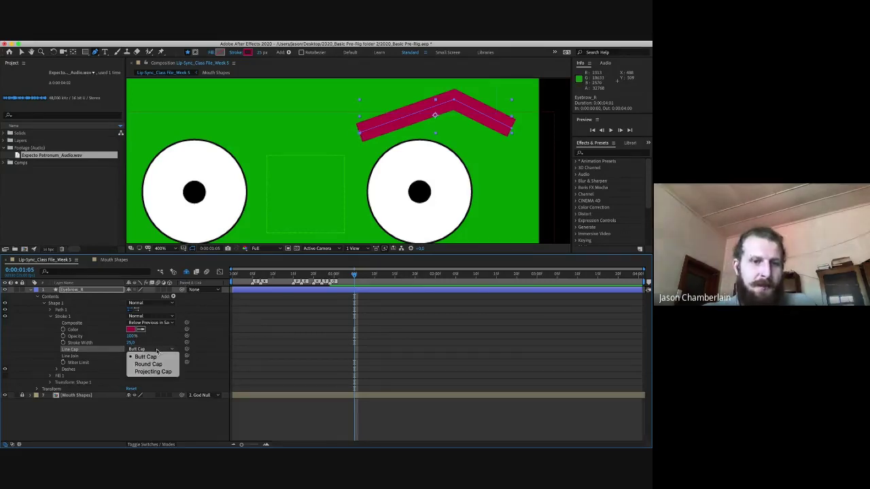
pyautogui.click(151, 365)
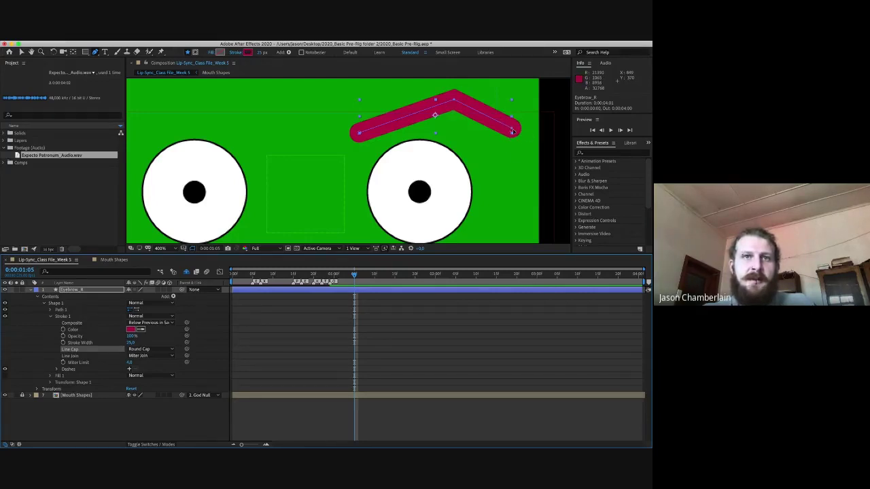
# - Try Projecting Cap as the eyebrow stroke's Line Cap and return it to Round Cap
pyautogui.click(162, 348)
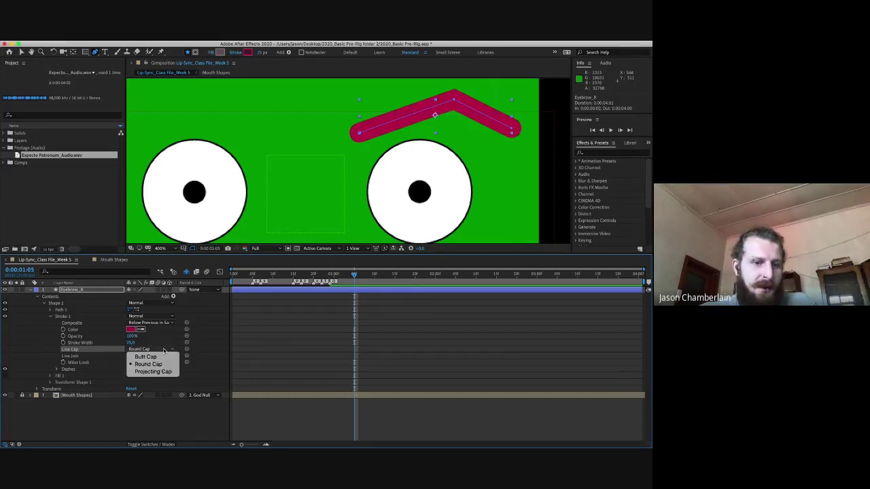
pyautogui.click(163, 371)
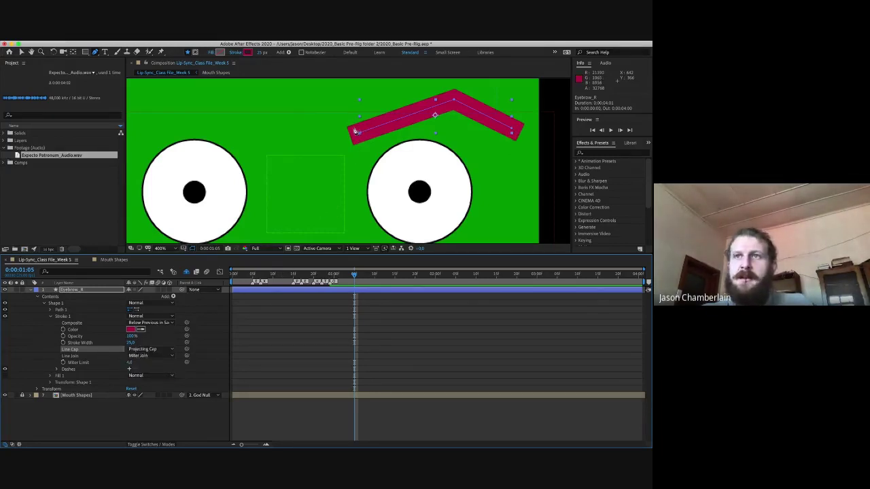
pyautogui.click(145, 350)
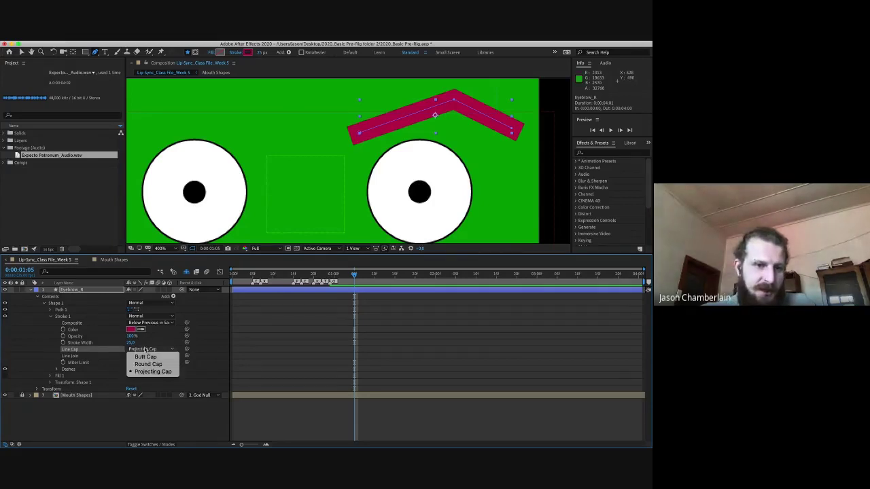
pyautogui.click(156, 371)
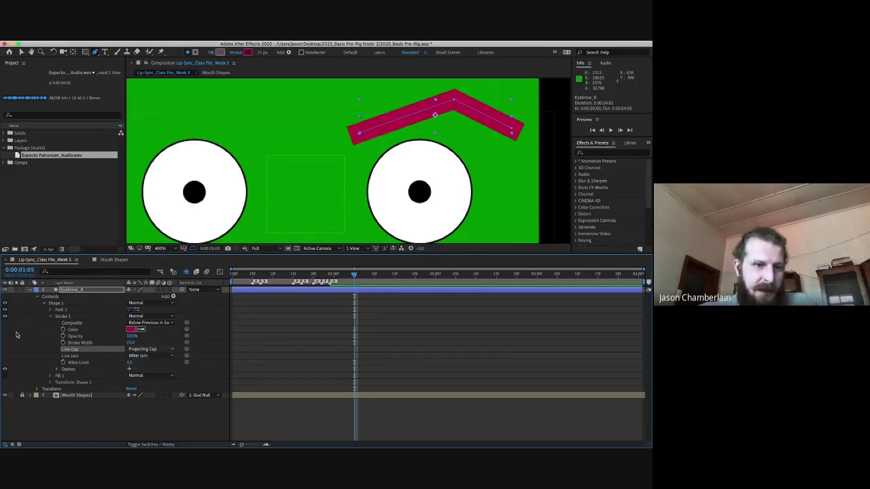
# - Enable keyframing on the Eyebrow_R shape's Path at 0:00:01:05 and show only the layer's keyframed properties
pyautogui.click(50, 316)
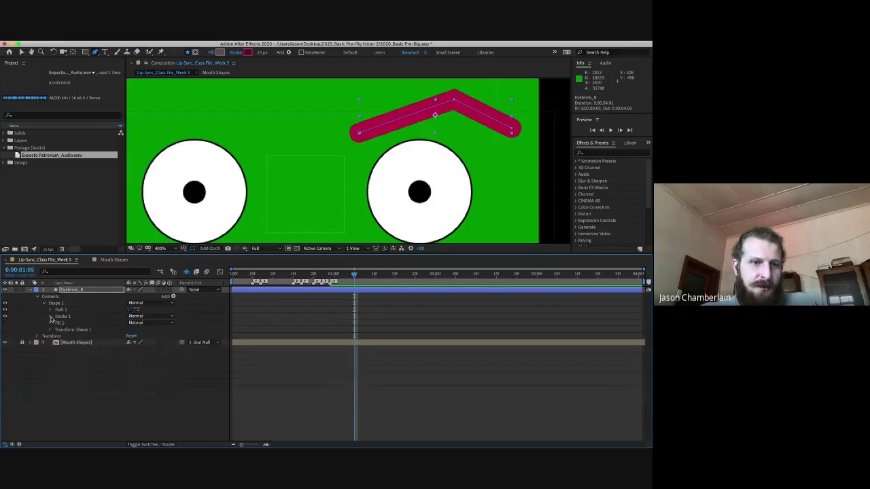
pyautogui.click(64, 311)
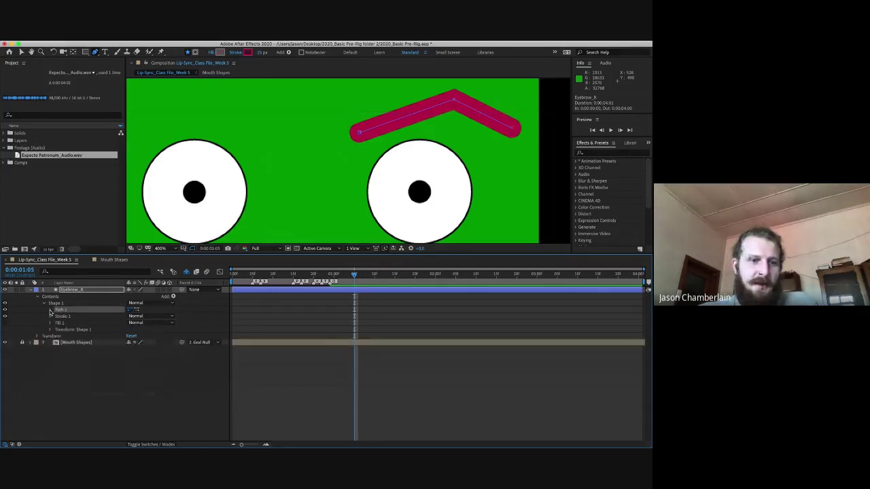
pyautogui.click(50, 310)
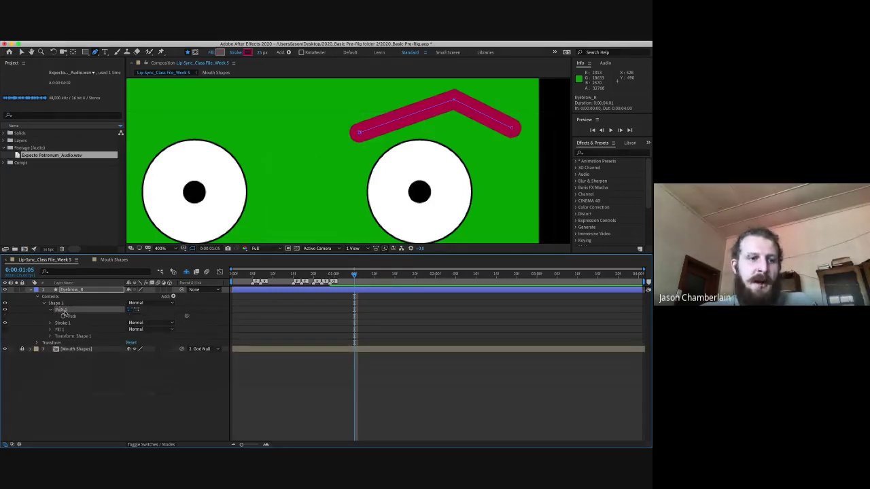
pyautogui.click(65, 317)
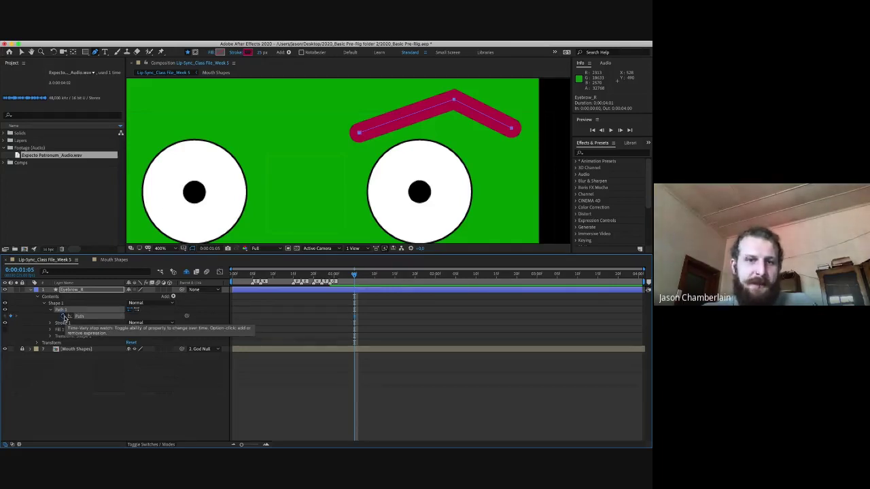
pyautogui.click(93, 291)
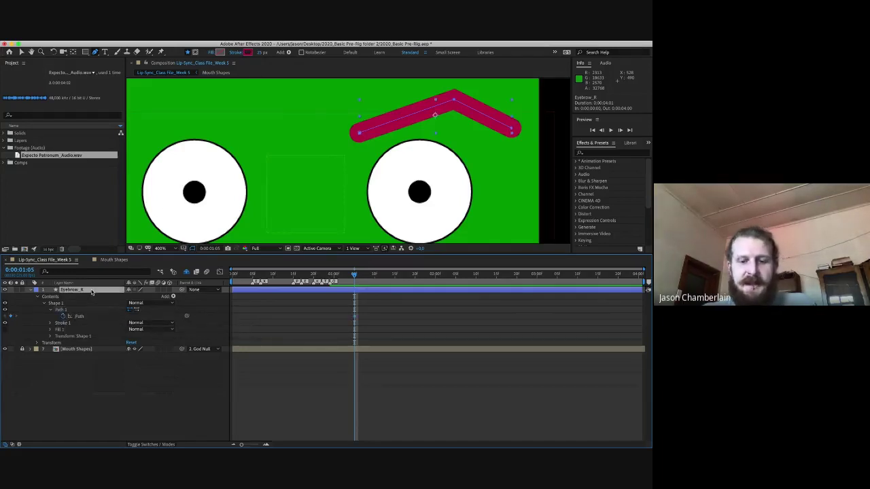
pyautogui.press('u')
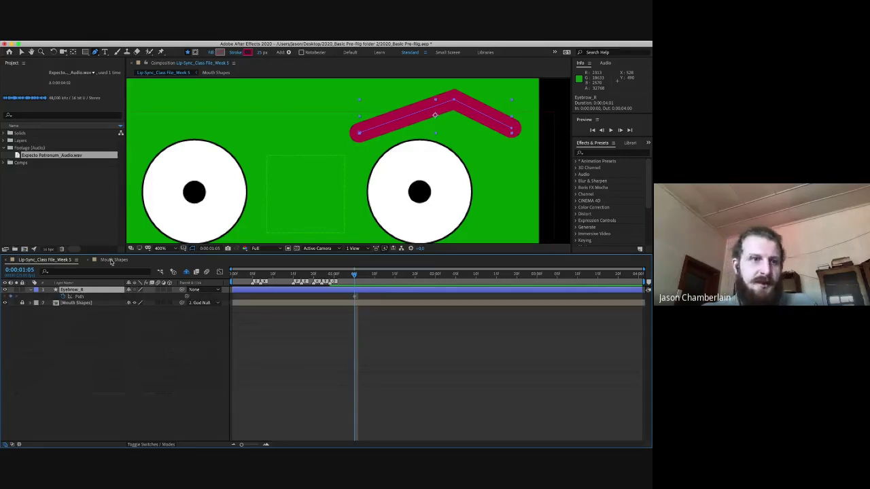
# - Turn the eyebrow's sharp middle vertex into a smooth curve with the Convert Vertex tool
pyautogui.moveTo(96, 55); pyautogui.dragTo(123, 77)
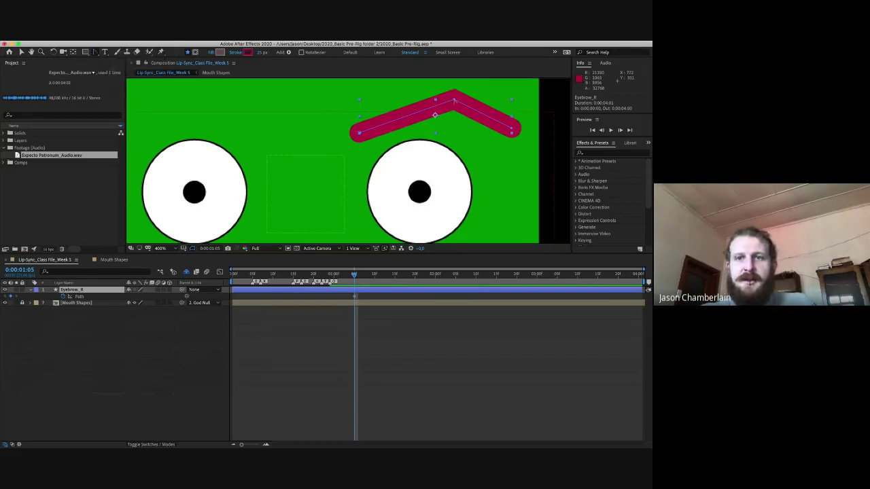
pyautogui.moveTo(453, 100); pyautogui.dragTo(491, 100)
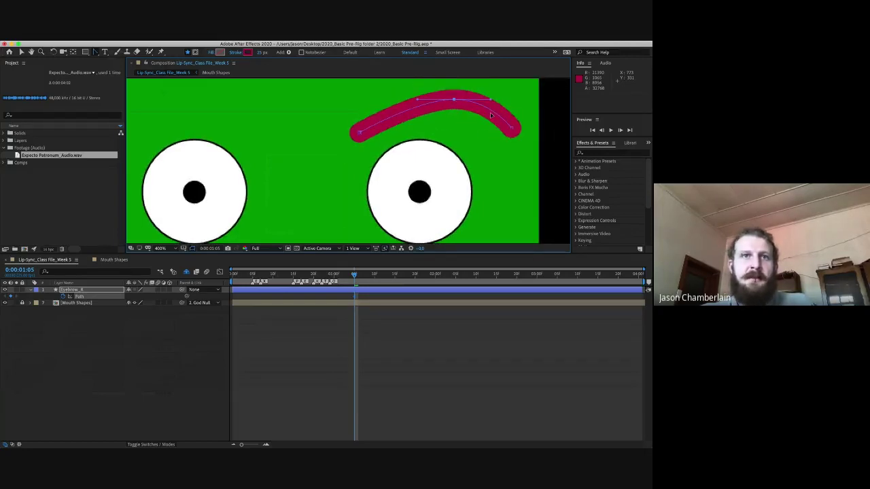
pyautogui.hotkey('ctrl', 'z')
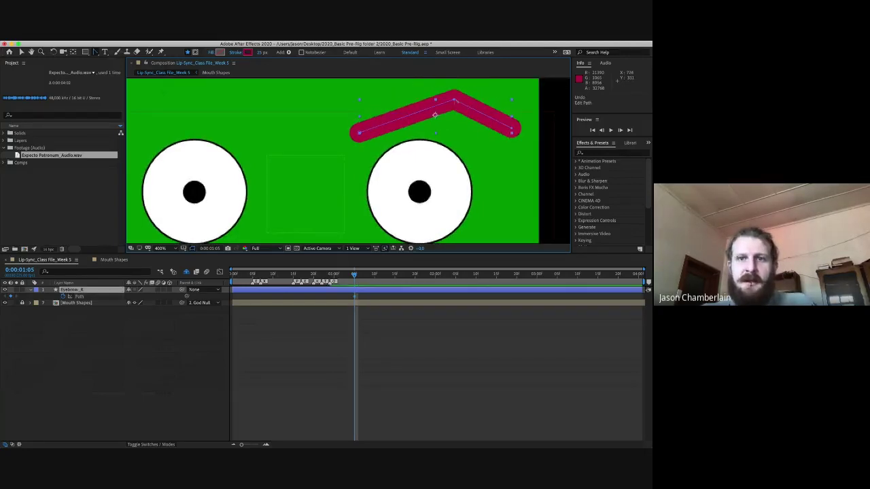
pyautogui.hotkey('ctrl', 'shift', 'z')
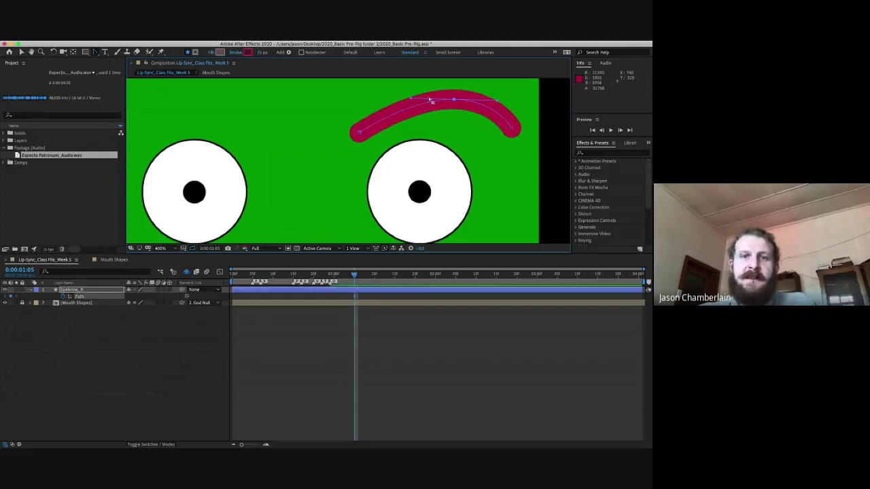
# - Try bending one curve handle independently, undo it, and tilt the middle vertex's linked handles to reshape the arch
pyautogui.hotkey('ctrl', 'z')
pyautogui.scroll(1, 405, 143)
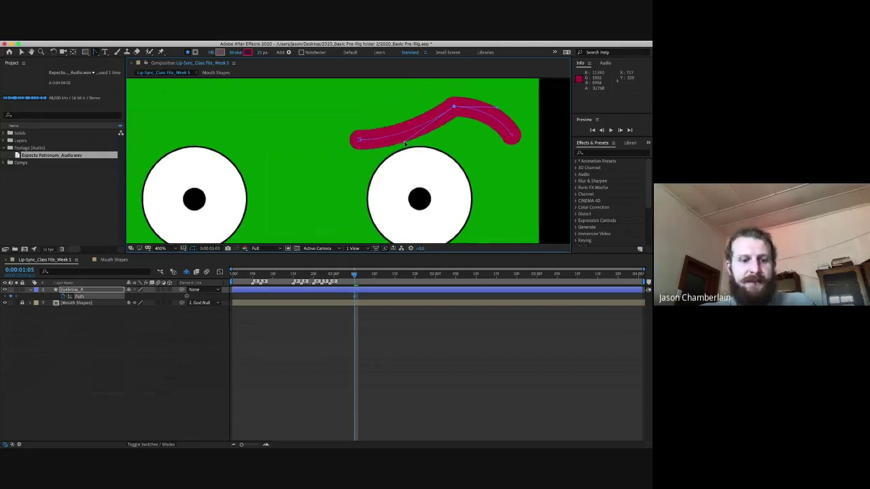
pyautogui.hotkey('ctrl', 'z')
pyautogui.press('v')
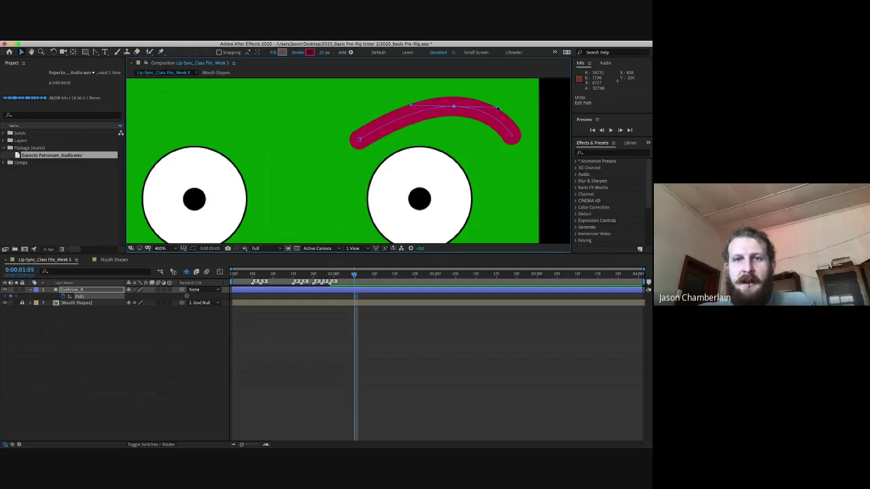
pyautogui.moveTo(498, 108)
pyautogui.mouseDown()
pyautogui.moveTo(500, 124)
pyautogui.moveTo(493, 122)
pyautogui.moveTo(501, 126)
pyautogui.moveTo(500, 101)
pyautogui.mouseUp()
# - Lower the eyebrow's middle vertex at 0:00:01:10, move that Path keyframe to 0:00:01:19, and scrub back to 0:00:01:05
pyautogui.click(375, 274)
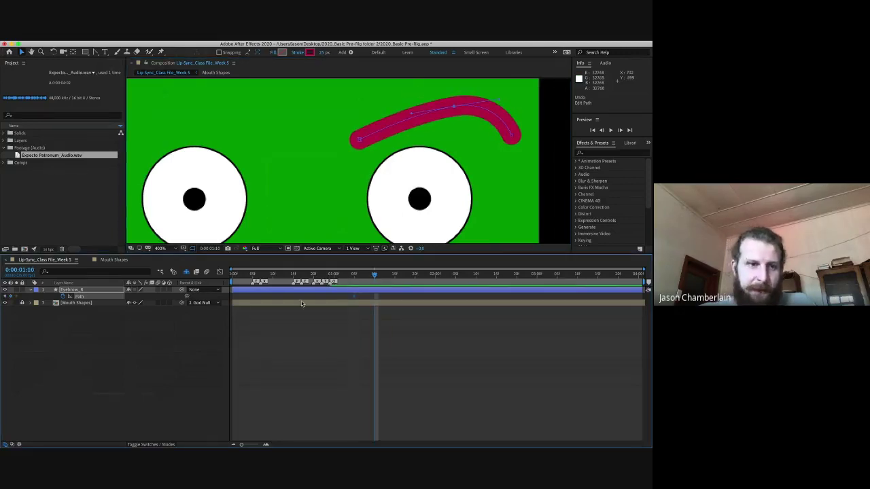
pyautogui.moveTo(454, 108); pyautogui.dragTo(441, 171)
pyautogui.moveTo(374, 297); pyautogui.dragTo(410, 296)
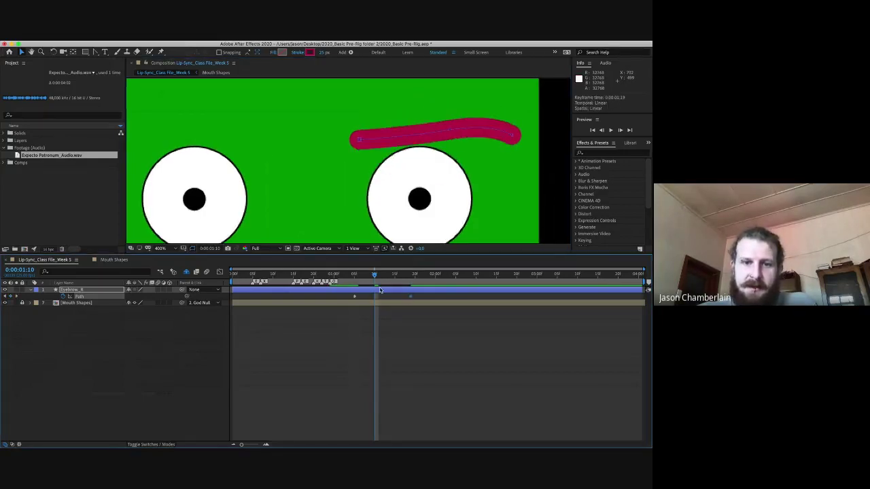
pyautogui.moveTo(348, 276)
pyautogui.mouseDown()
pyautogui.moveTo(414, 275)
pyautogui.moveTo(342, 277)
pyautogui.moveTo(408, 282)
pyautogui.moveTo(354, 277)
pyautogui.mouseUp()
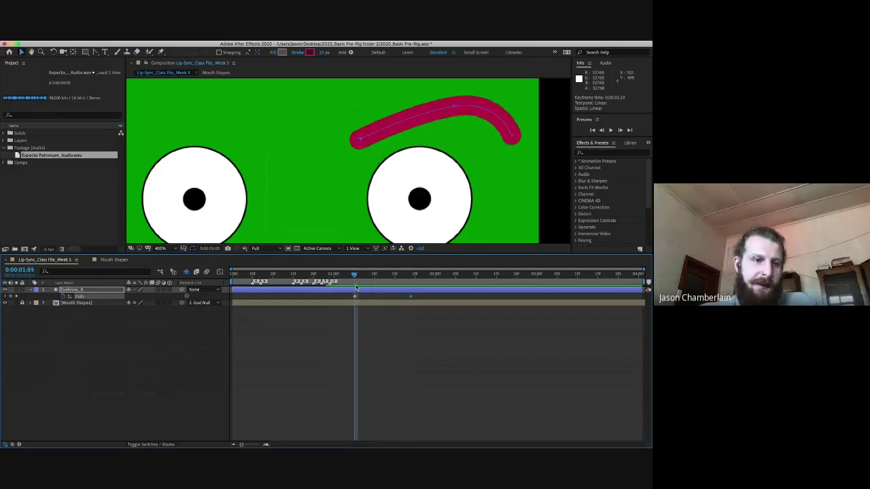
# - Delete the Eyebrow_R layer
pyautogui.click(92, 290)
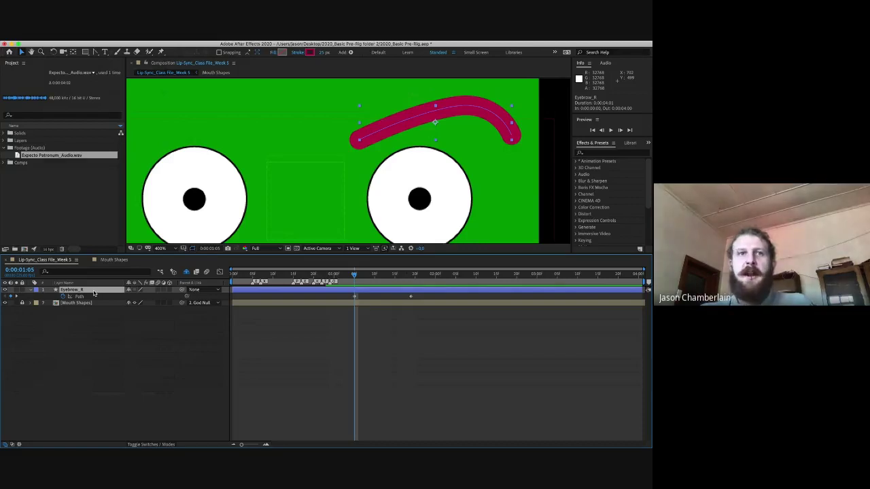
pyautogui.press('Delete')
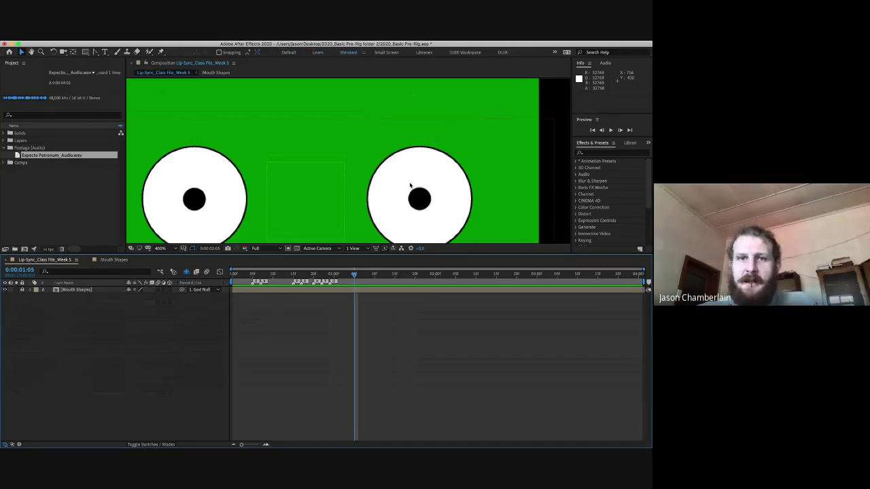
# - Switch to Google Classroom in the browser and review the footage upload and Force & Weight render tasks under 2.5 HW for Week 6
pyautogui.hotkey('ctrl', 'Right')
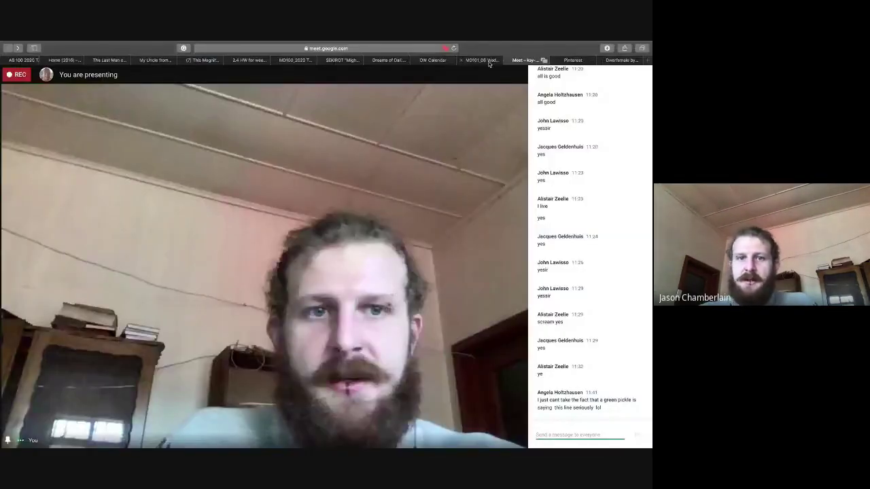
pyautogui.click(488, 61)
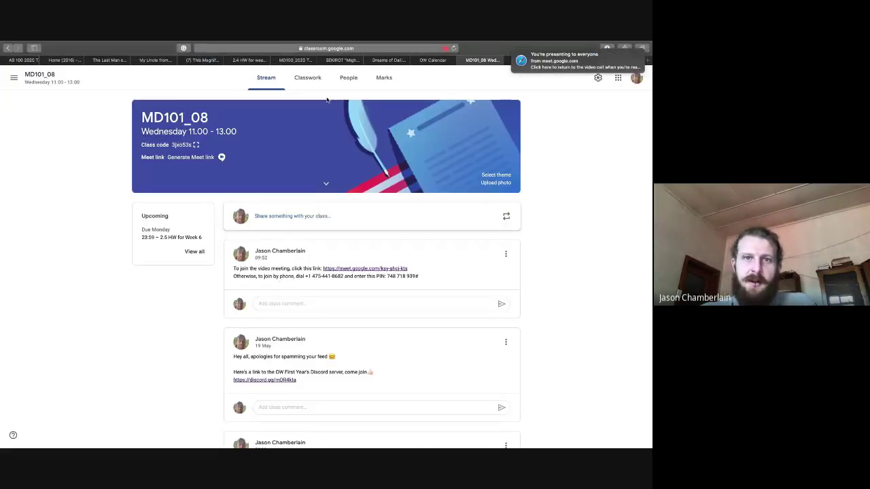
pyautogui.click(309, 79)
pyautogui.click(118, 151)
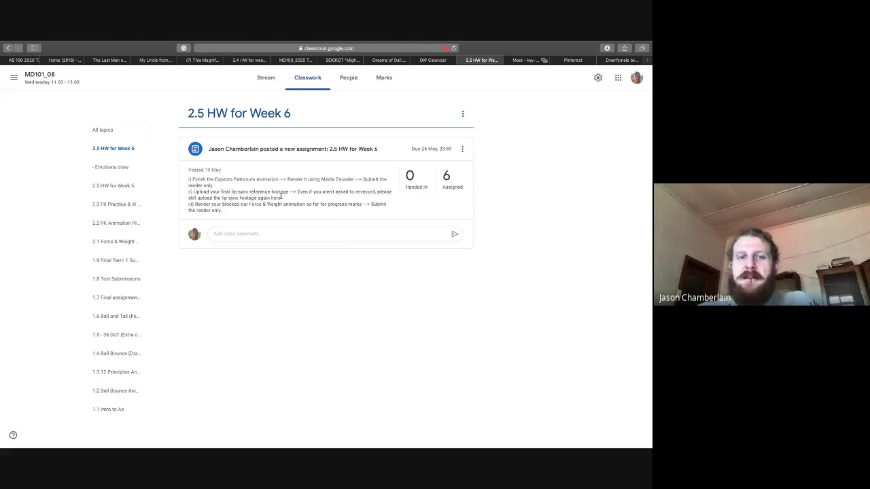
pyautogui.moveTo(283, 197); pyautogui.dragTo(188, 192)
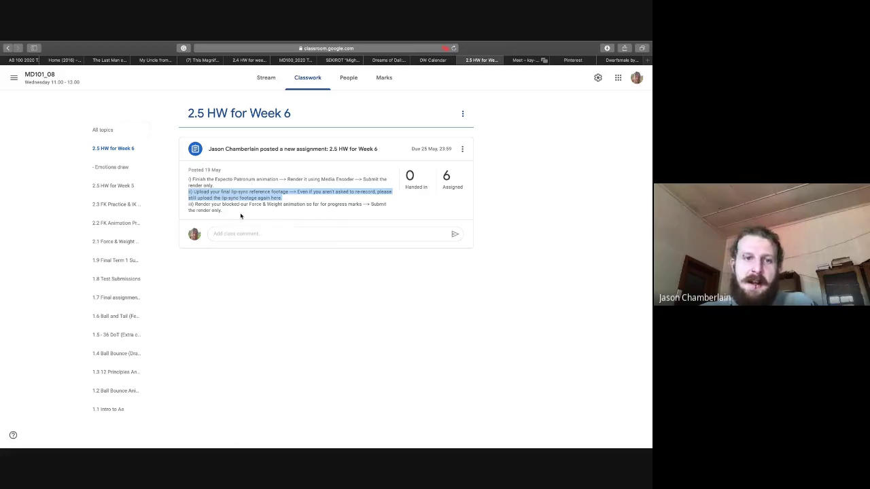
pyautogui.moveTo(227, 214); pyautogui.dragTo(189, 202)
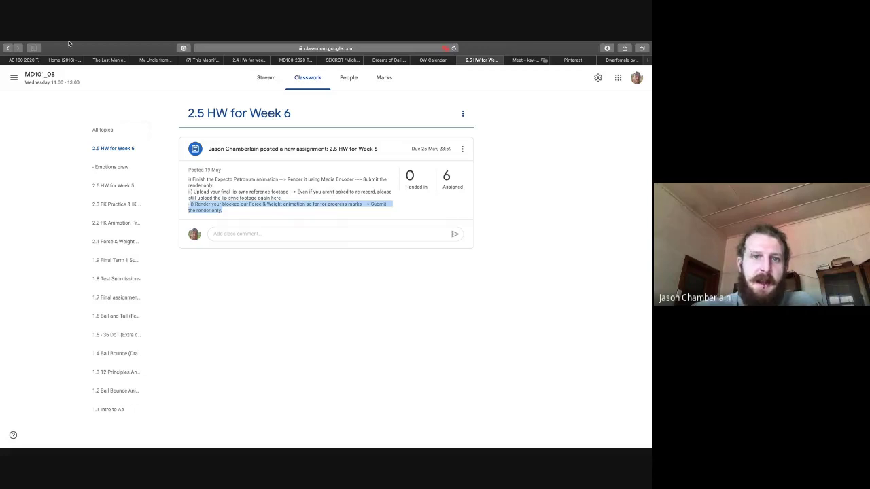
# - Find the Term 2 Roadmap.pdf post in the class Stream
pyautogui.click(265, 78)
pyautogui.scroll(-5, 297, 276)
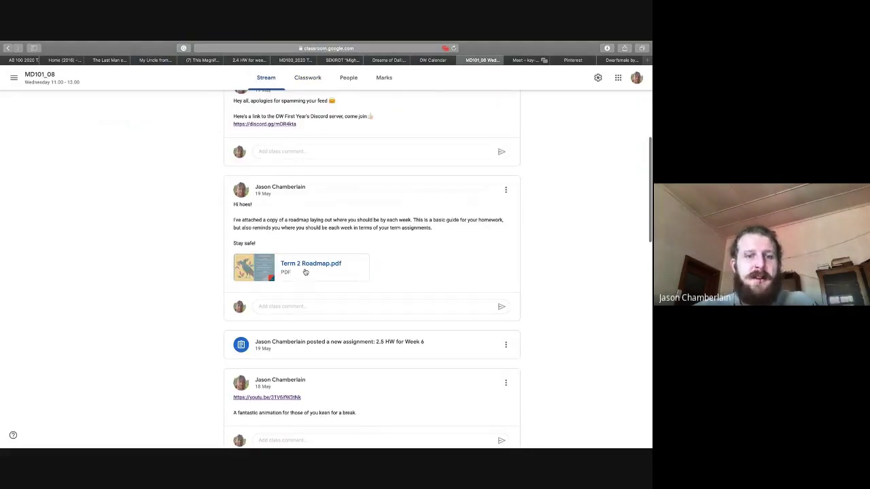
# - Switch to Discord and open the general-chats channel of the MD100 server
pyautogui.hotkey('ctrl', 'Left')
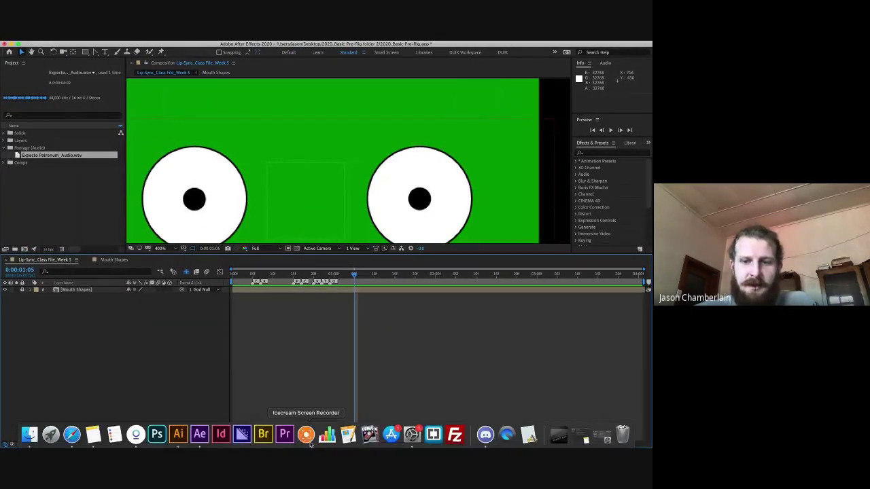
pyautogui.hotkey('ctrl', 'Right')
pyautogui.click(482, 439)
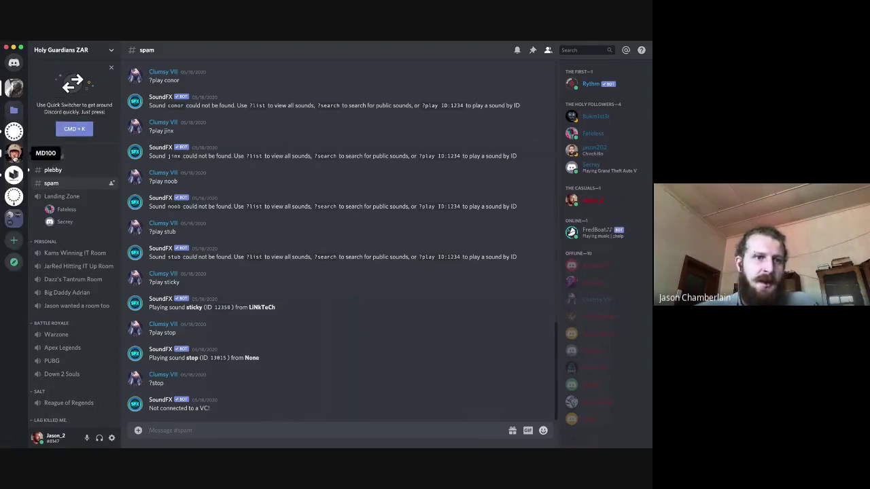
pyautogui.click(14, 154)
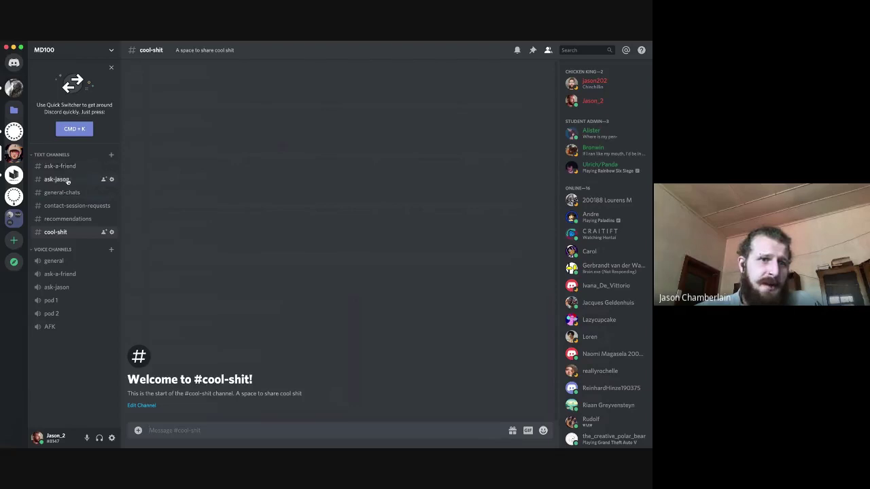
pyautogui.click(68, 192)
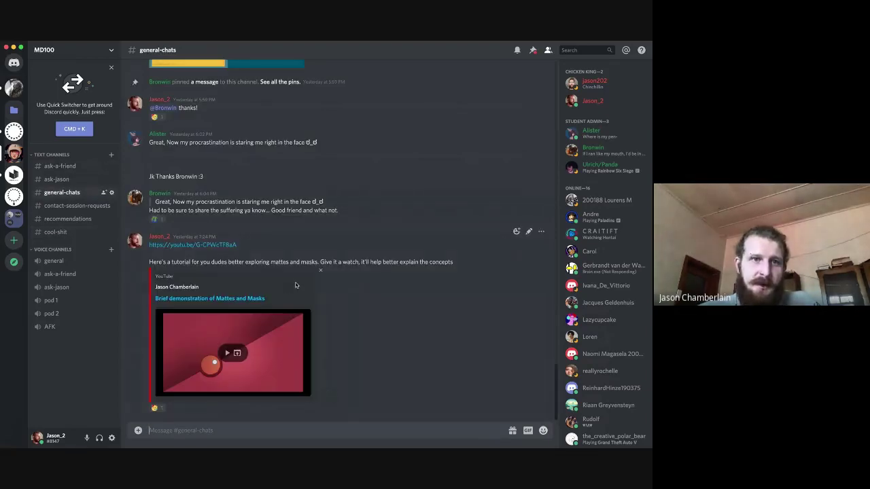
# - Enlarge the MD100 Term 2 Roadmap image posted in the channel, review it, and return to the class Stream in the browser
pyautogui.scroll(5, 292, 286)
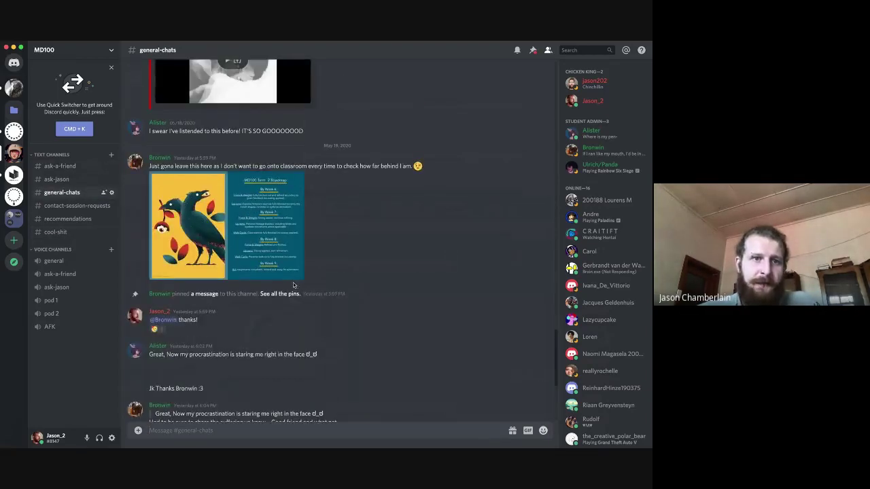
pyautogui.click(214, 246)
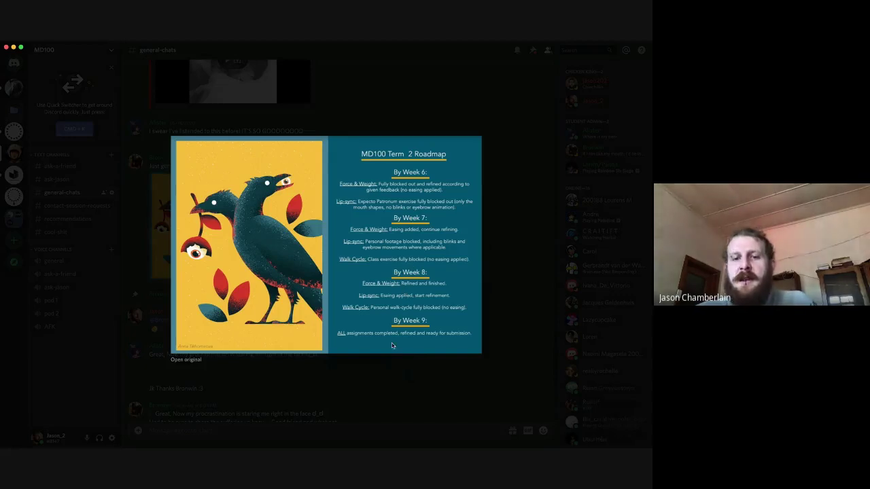
pyautogui.click(395, 381)
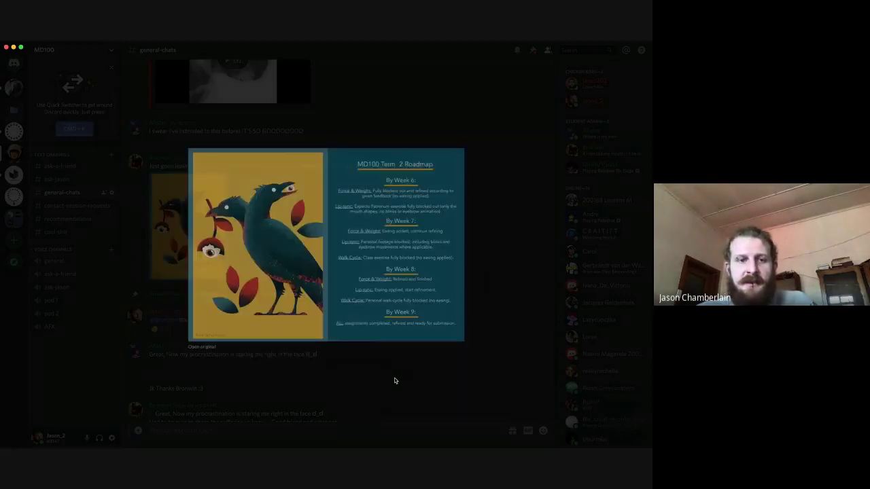
pyautogui.press('super+Tab')
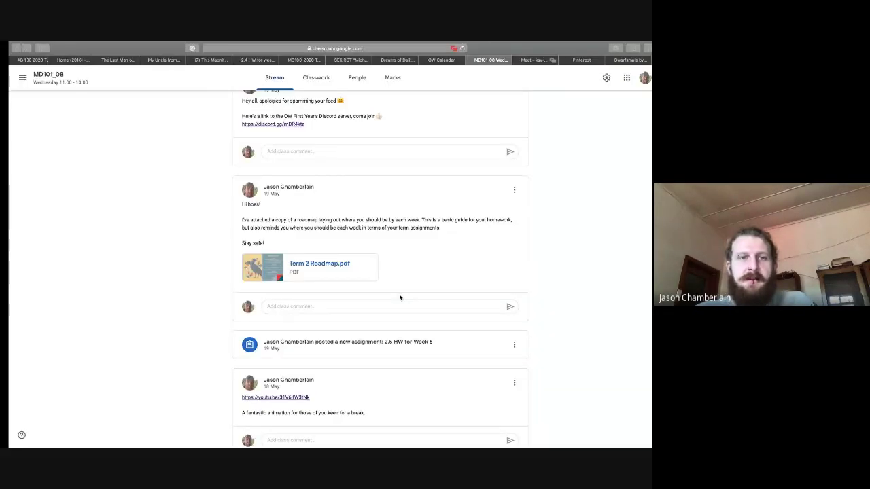